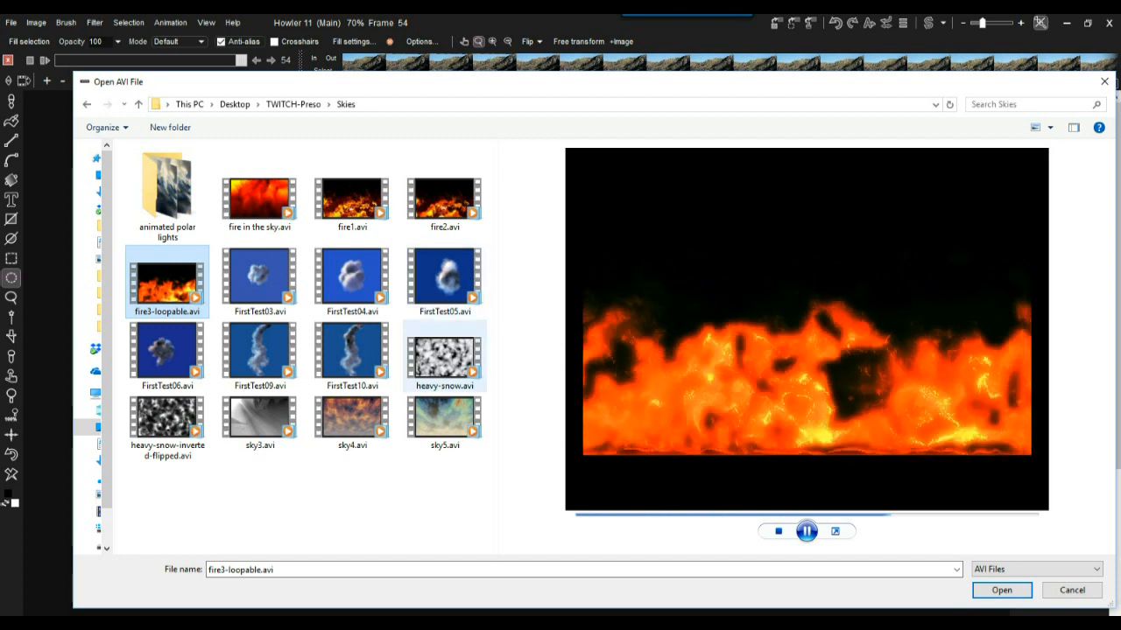
Preview the fire, smoke, snow and sky clips in the Skies folder, including FirstTest04.avi, sky4.avi, sky5.avi and fire in the sky.avi
click(352, 281)
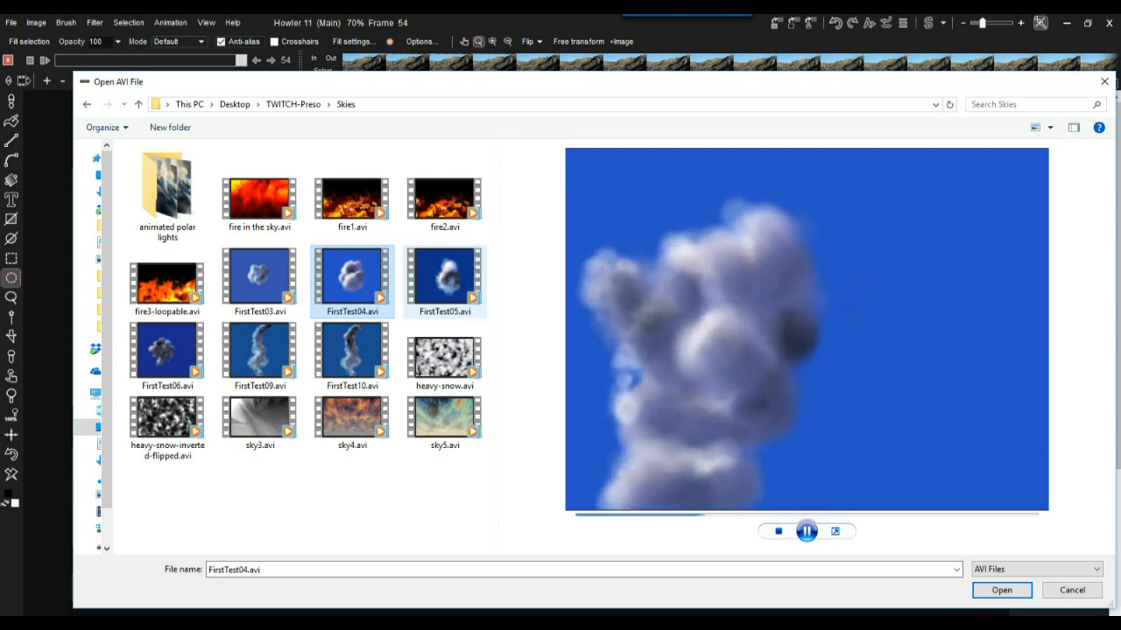
click(352, 355)
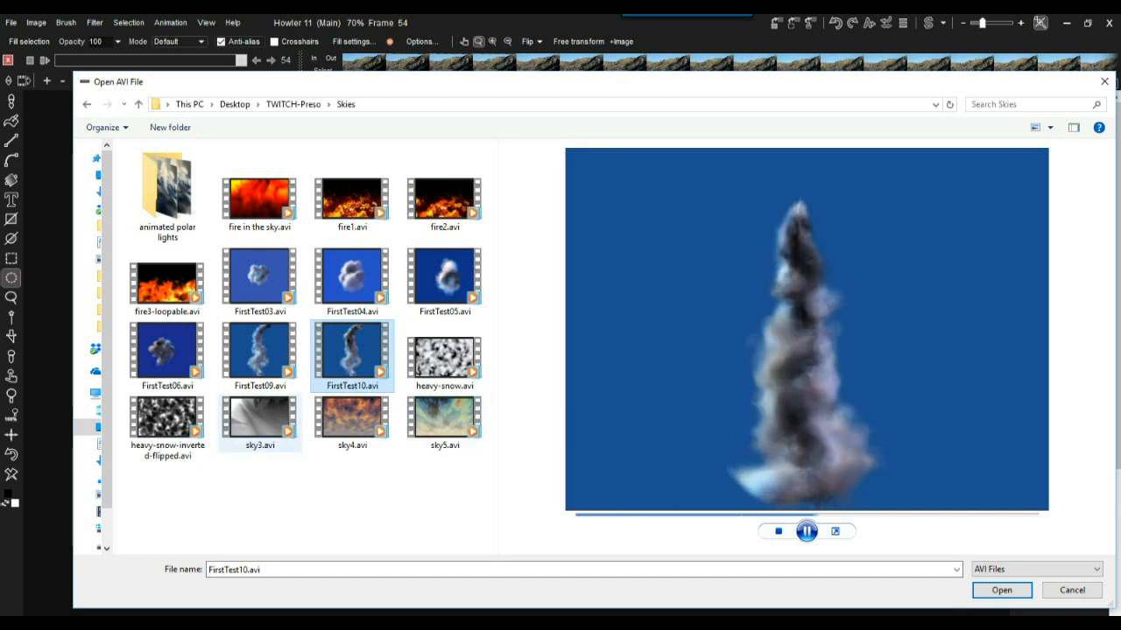
click(168, 427)
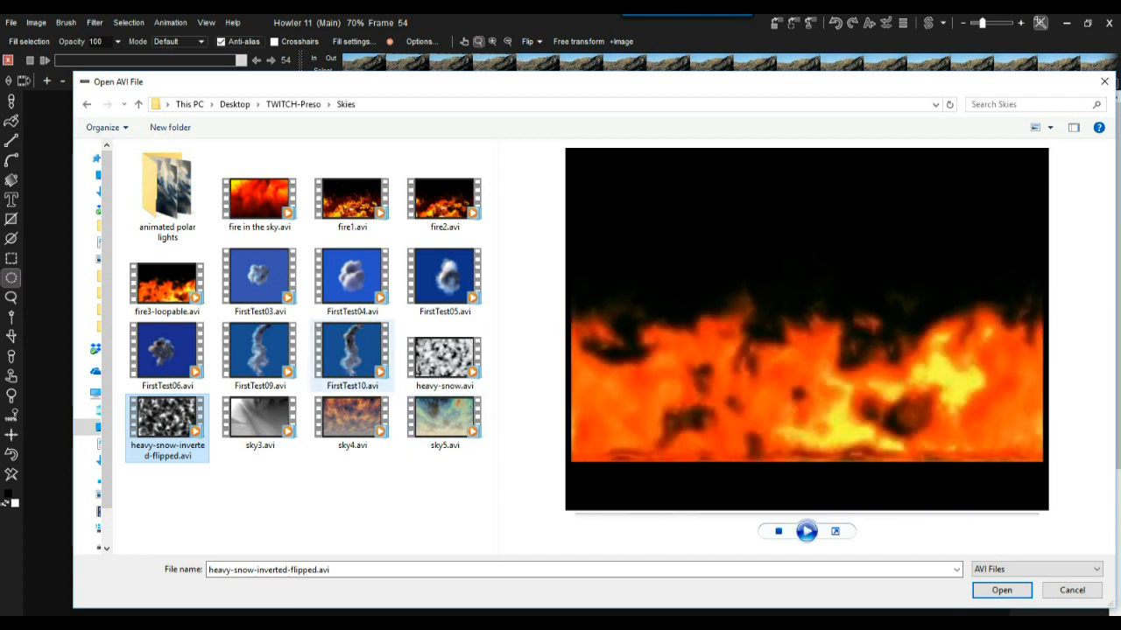
click(445, 359)
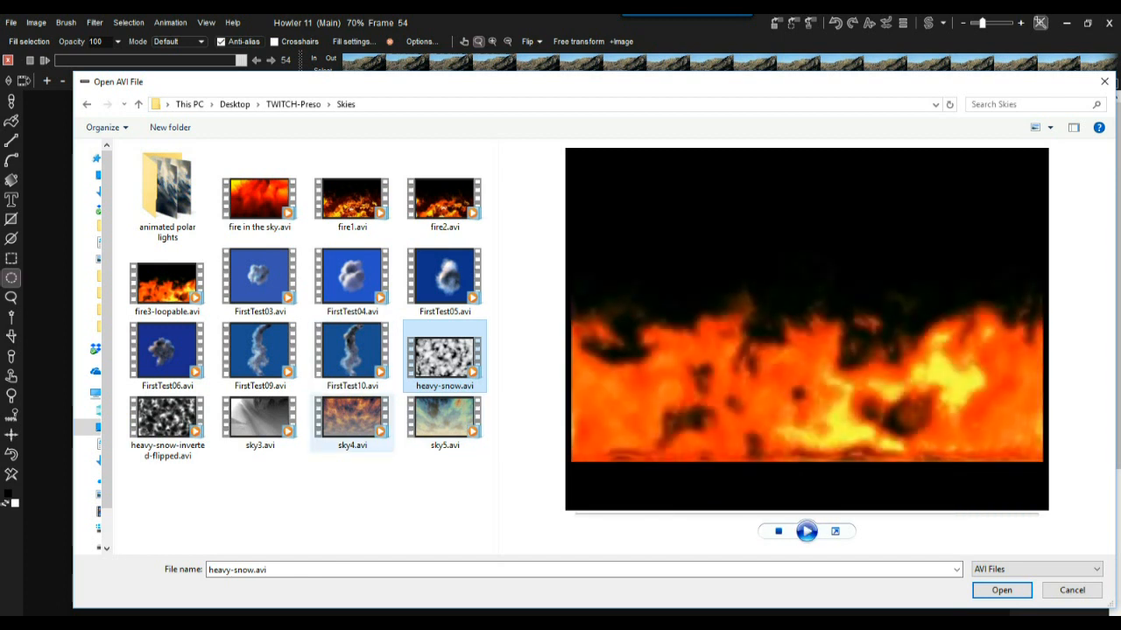
click(350, 424)
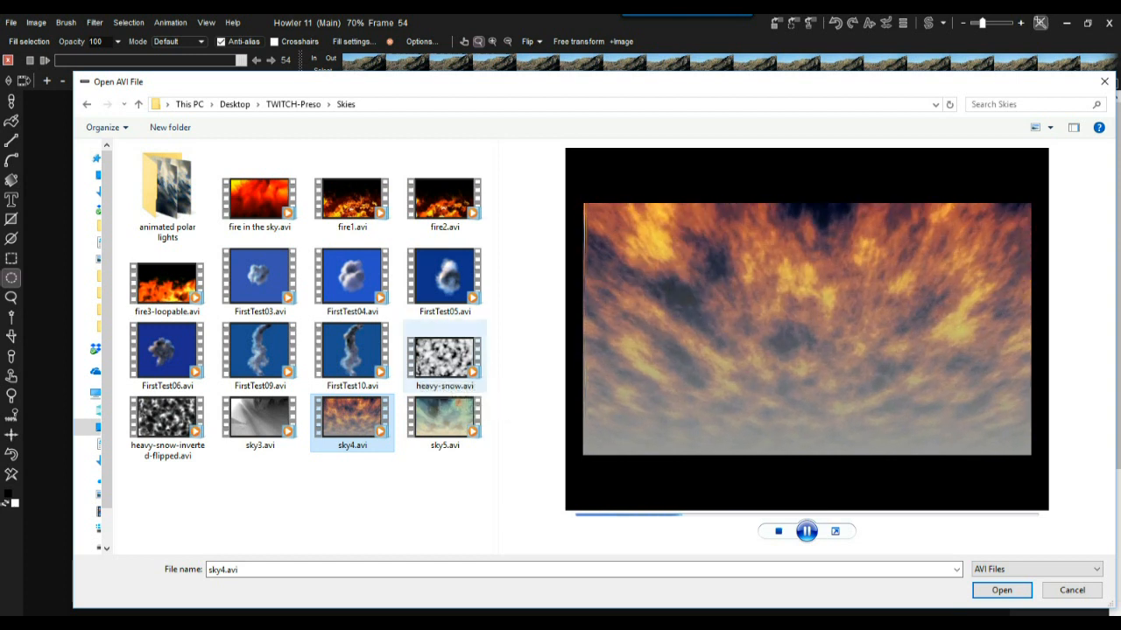
click(444, 419)
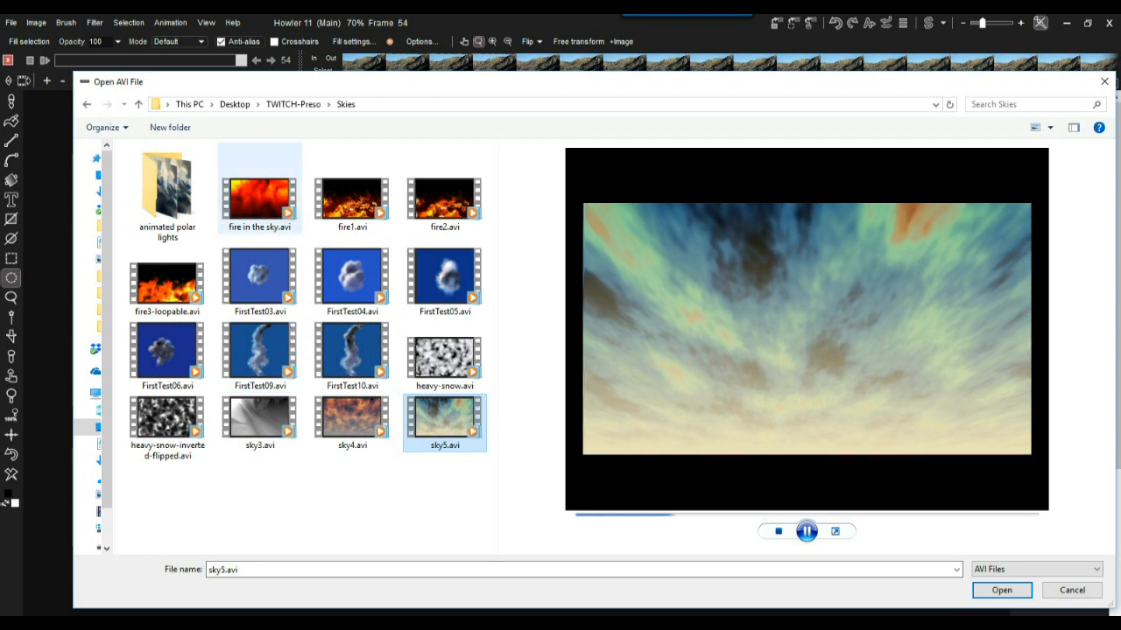
click(352, 200)
click(260, 200)
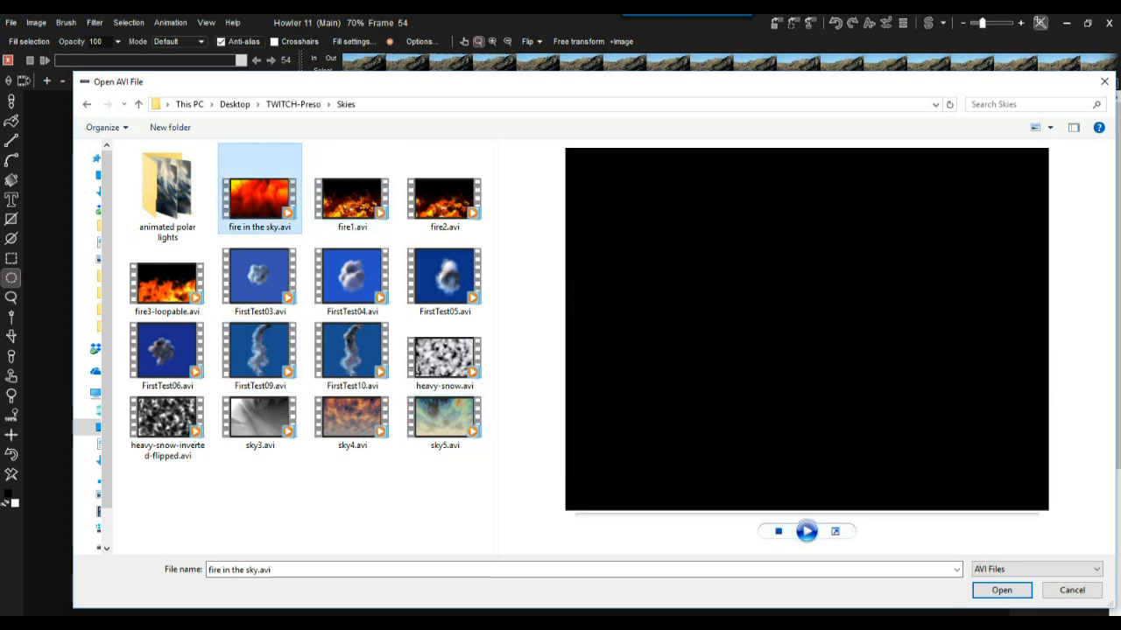
click(807, 531)
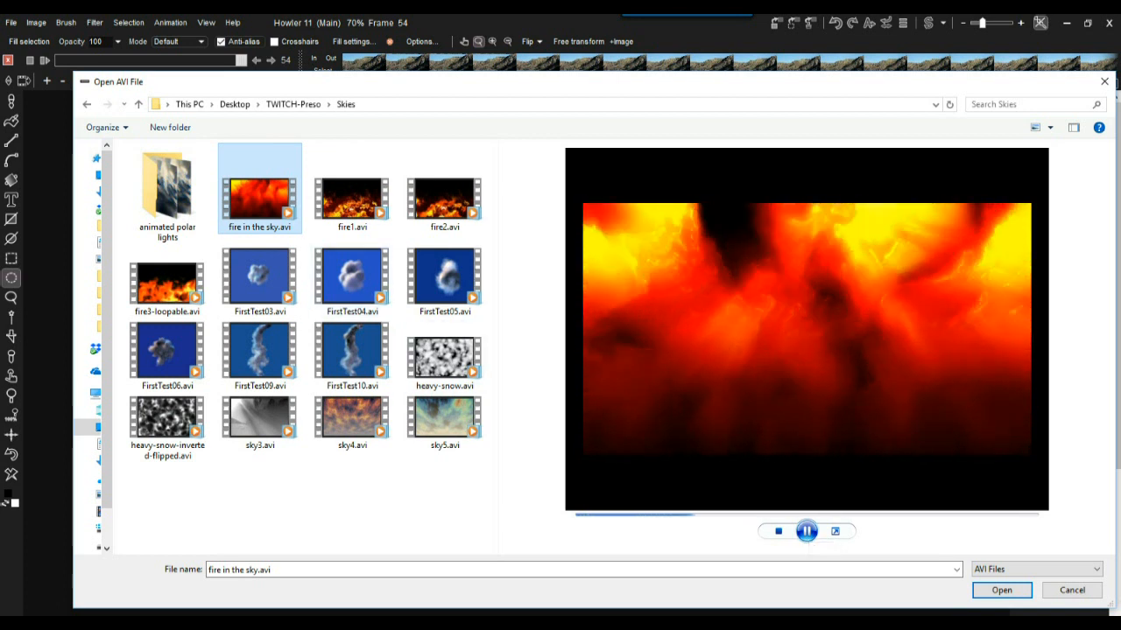
Browse the animated polar lights folder and preview its four AVI clips
double_click(167, 191)
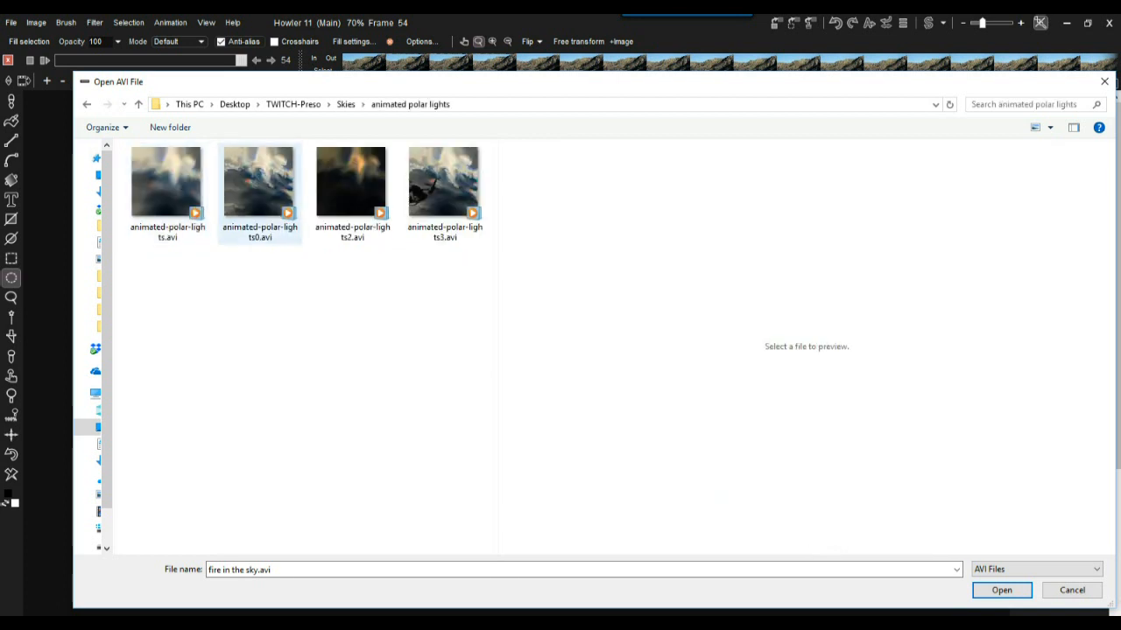
click(260, 191)
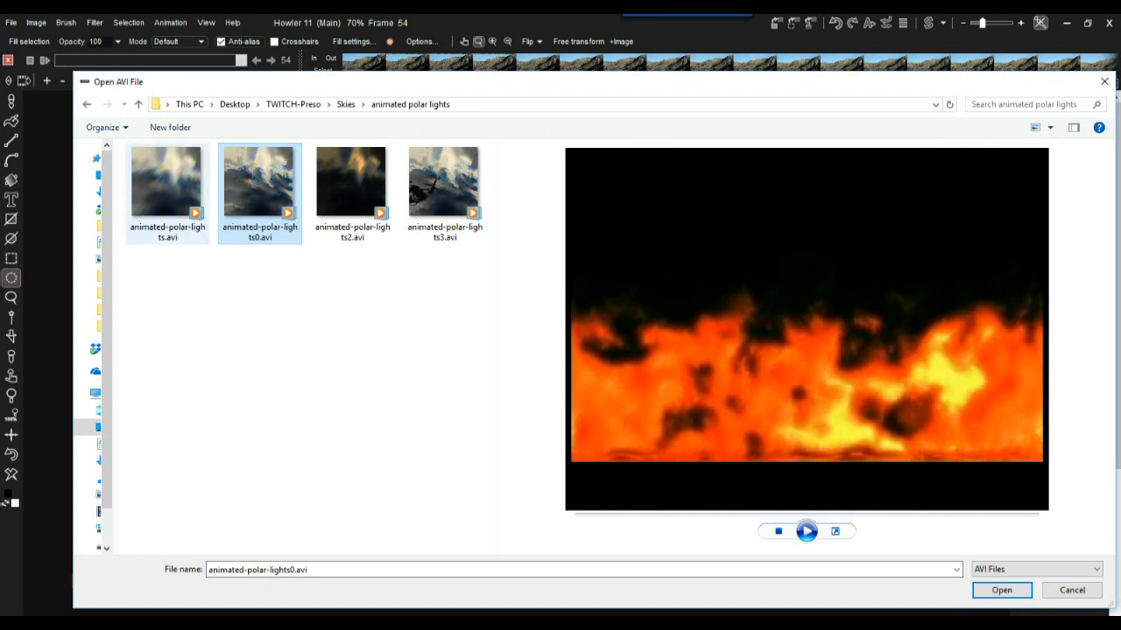
click(167, 193)
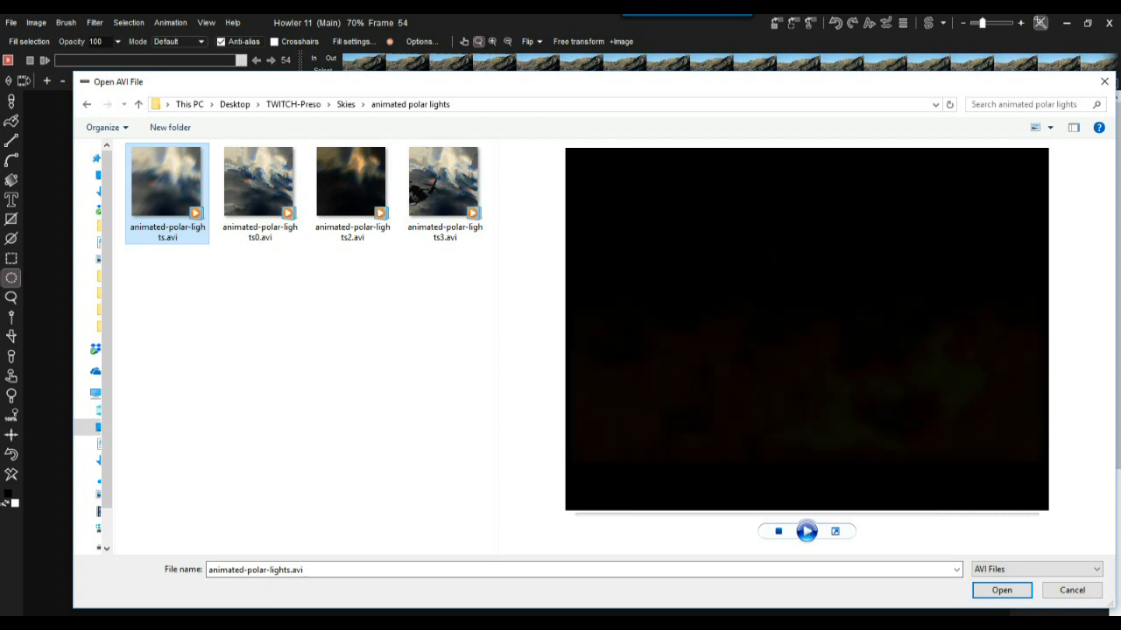
click(352, 192)
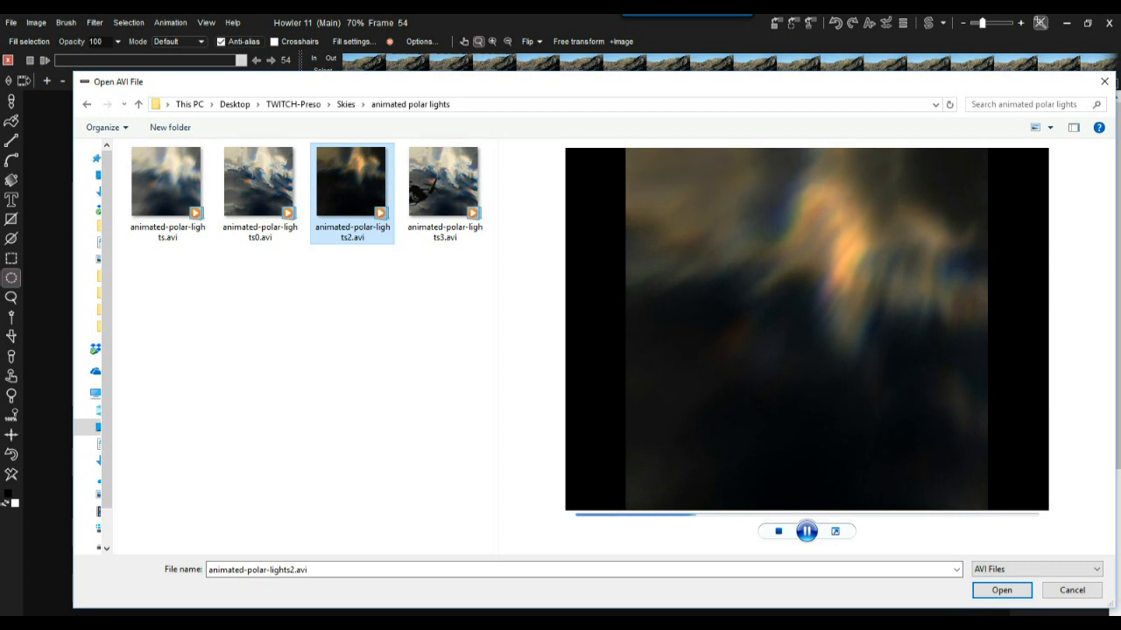
click(445, 192)
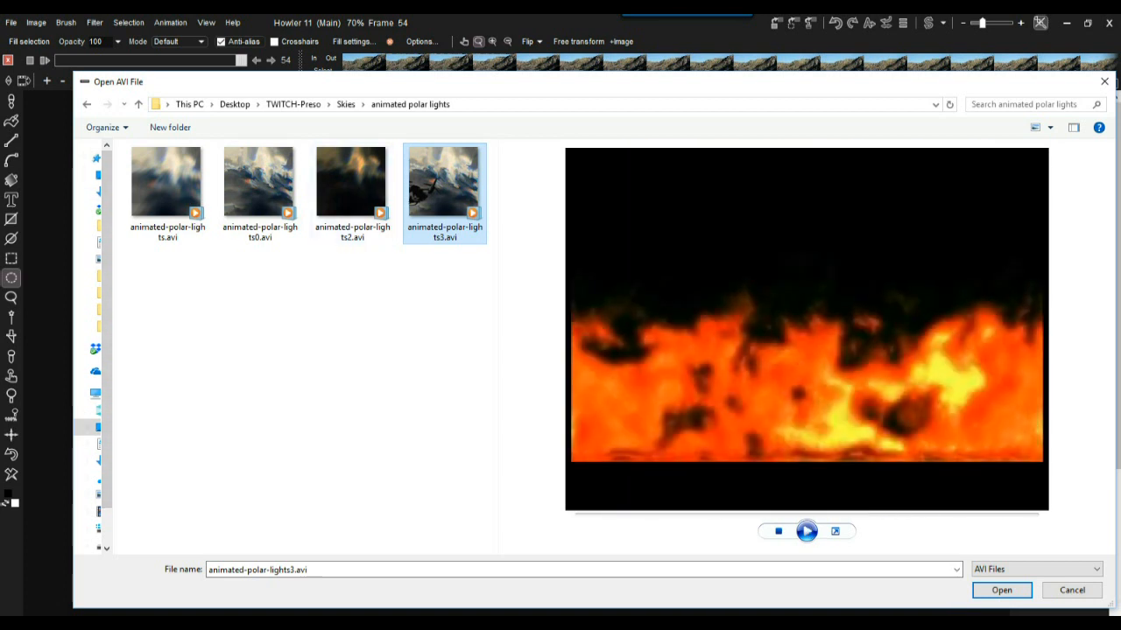
Load animated-polar-lights0.avi with the full segment from frame 0 to 121
click(260, 194)
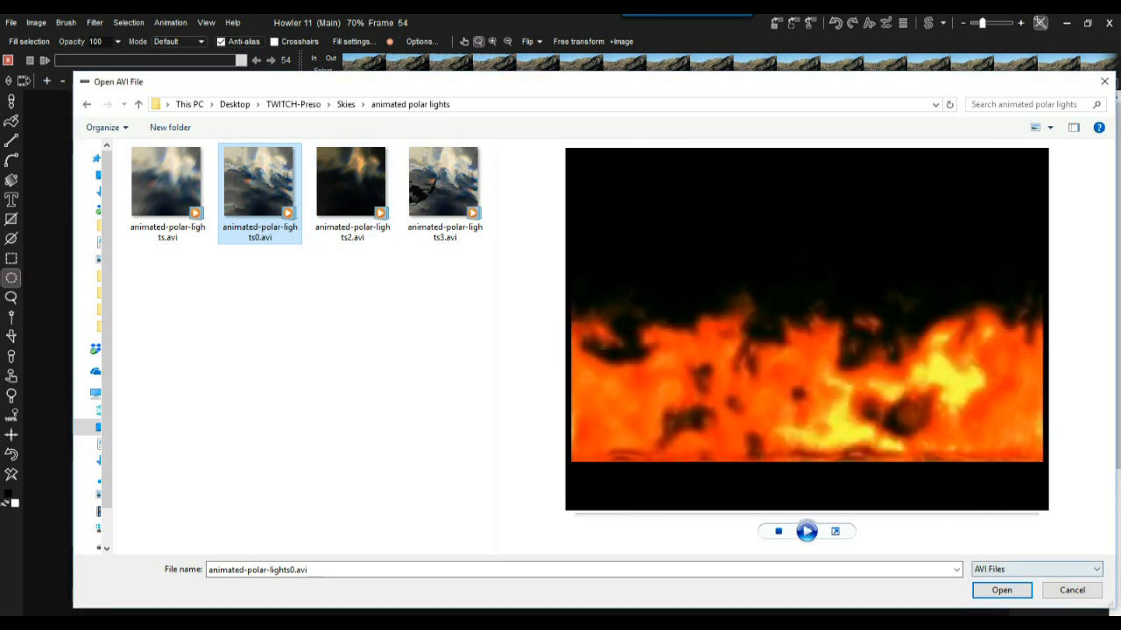
double_click(260, 188)
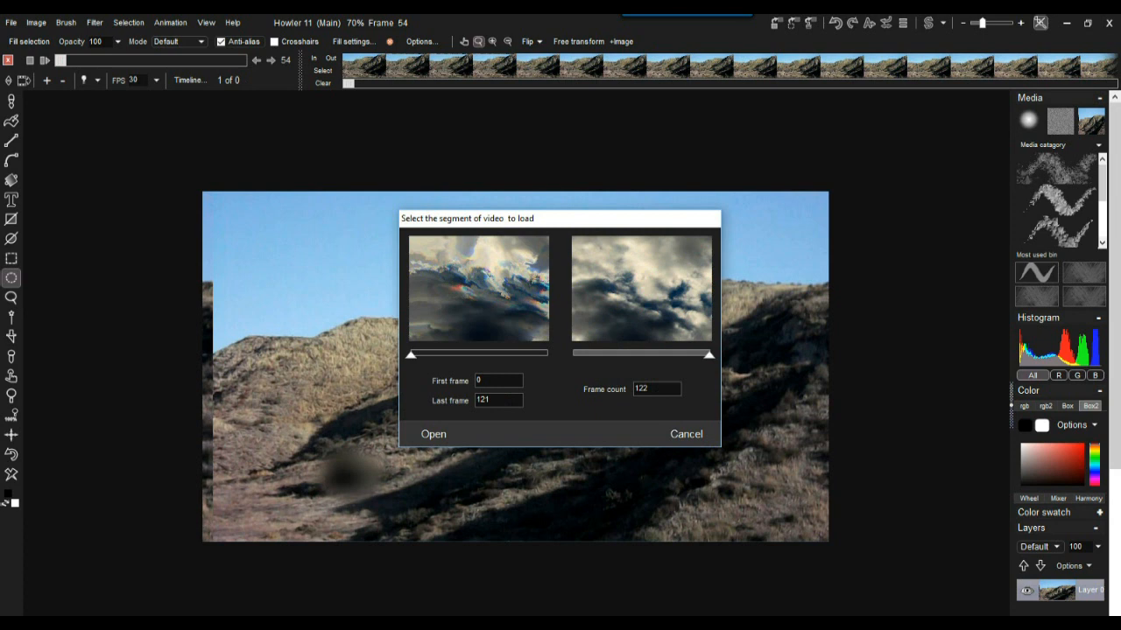
mouse_move(709, 354)
mouse_down()
mouse_move(610, 355)
mouse_move(705, 355)
mouse_up()
click(434, 434)
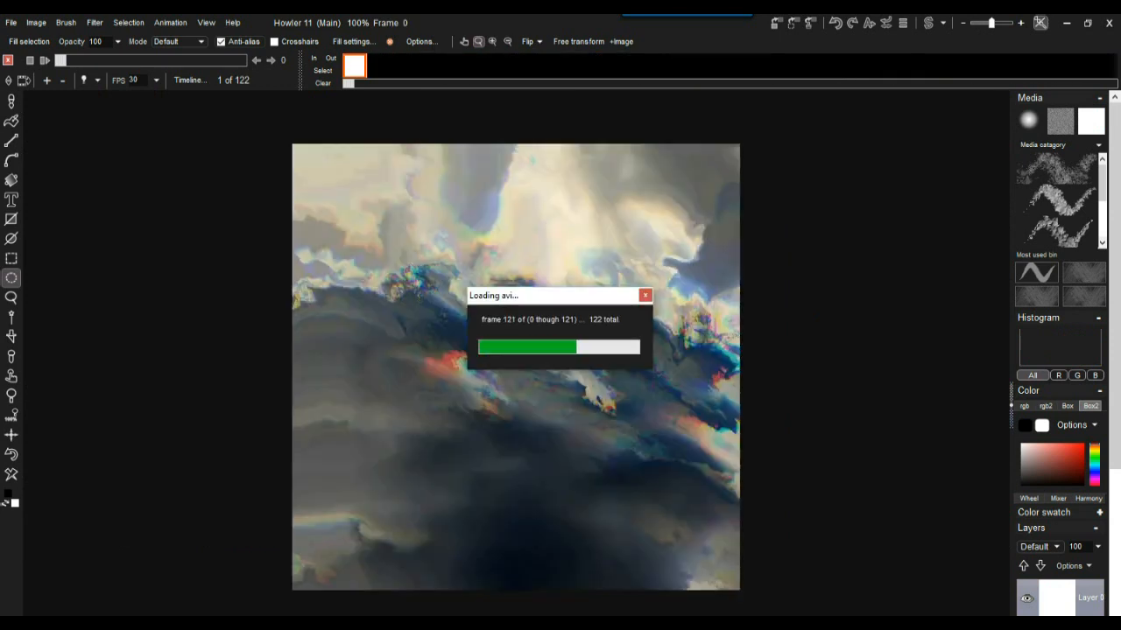
Play the loaded polar lights animation and set its frame rate to 24 fps (Film)
click(45, 60)
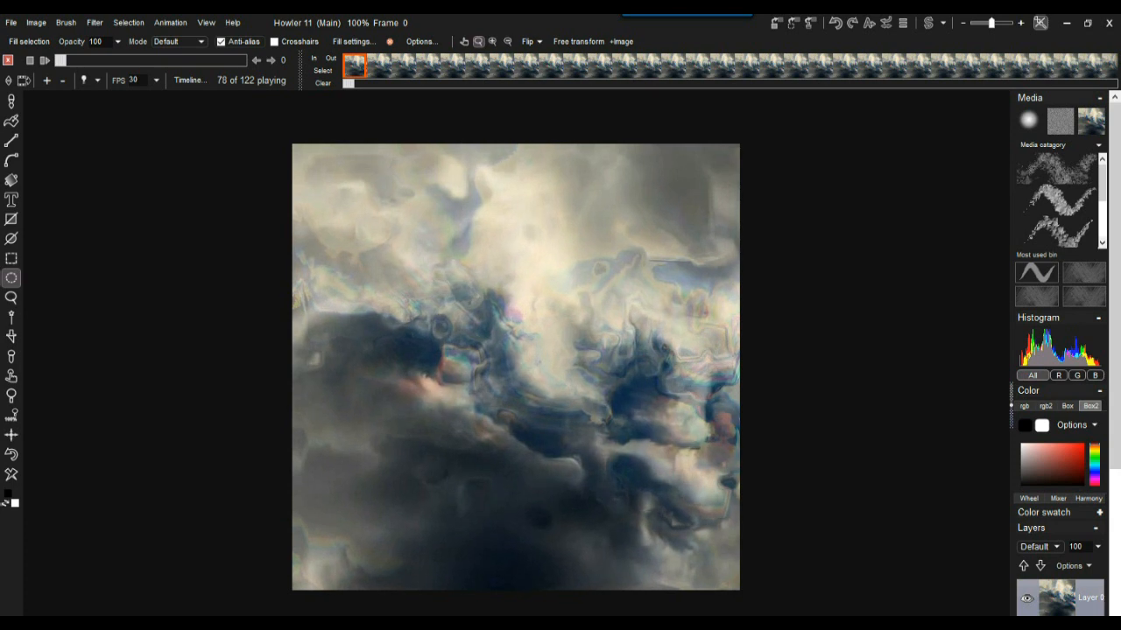
click(157, 81)
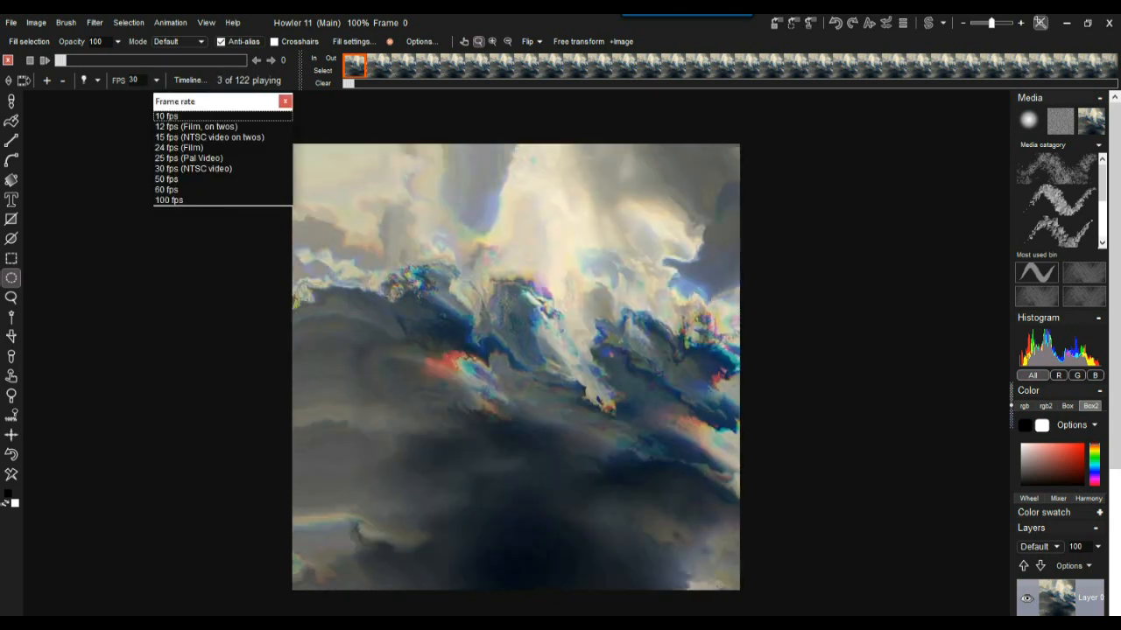
click(179, 147)
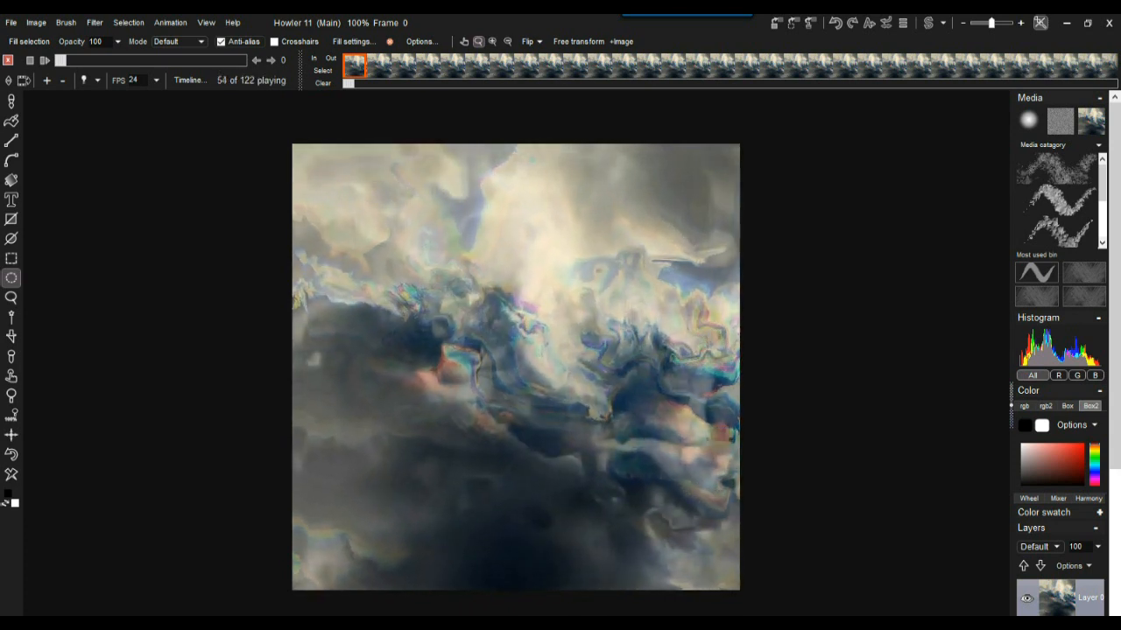
Render 2 tone, opaque plasma noise at scale 7 on frame 13 and store the image in a floating thumbnail beside the canvas
mouse_move(60, 61)
mouse_down()
mouse_move(198, 60)
mouse_move(79, 60)
mouse_up()
click(94, 22)
mouse_move(175, 238)
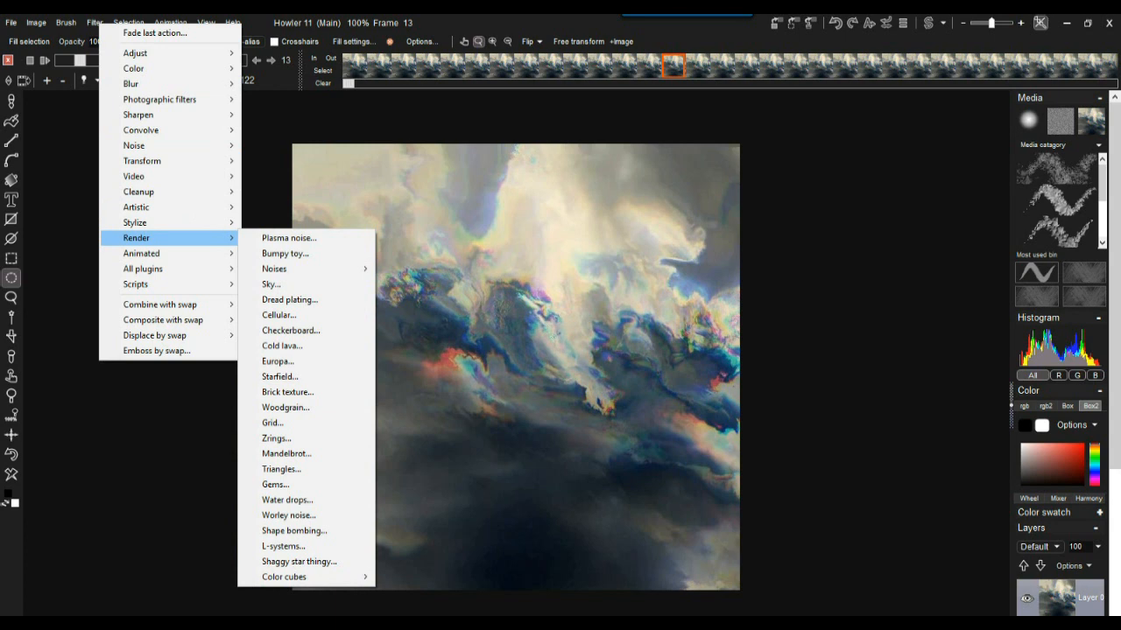
click(280, 238)
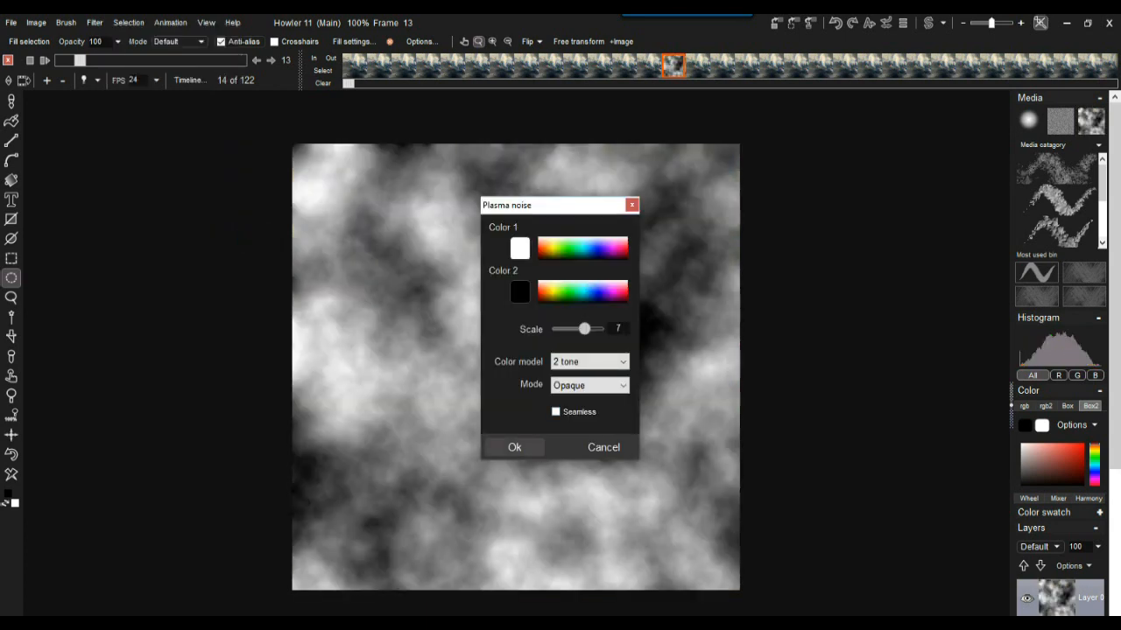
click(514, 446)
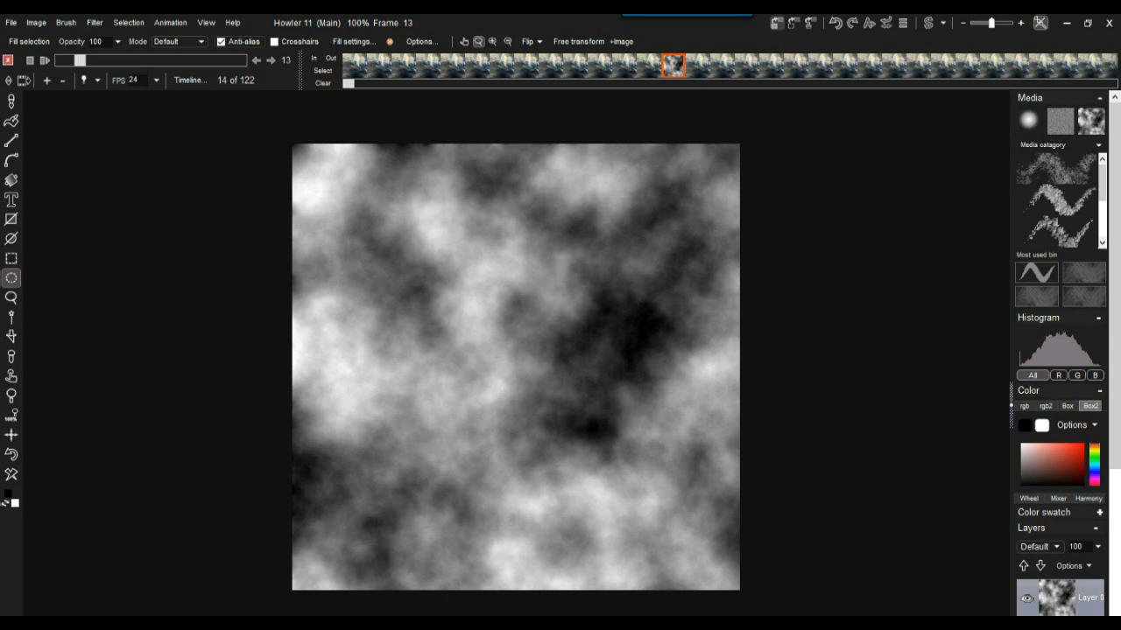
click(776, 23)
drag(941, 485, 880, 462)
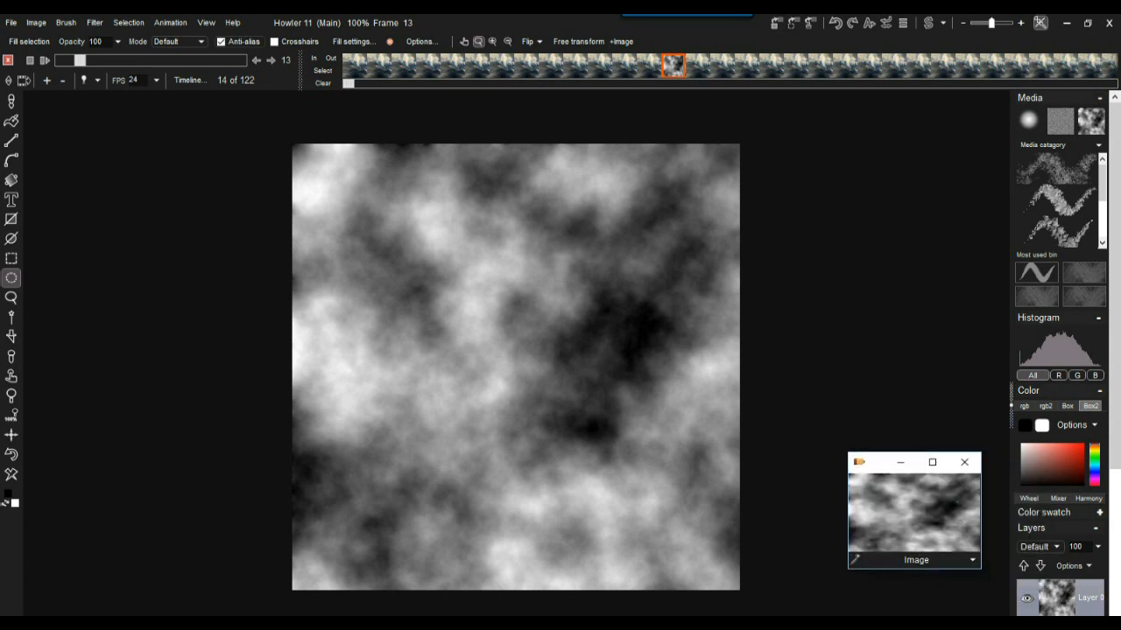
Render a new plasma noise pattern at scale 7 and store it as a second floating thumbnail above the first
click(95, 23)
mouse_move(166, 235)
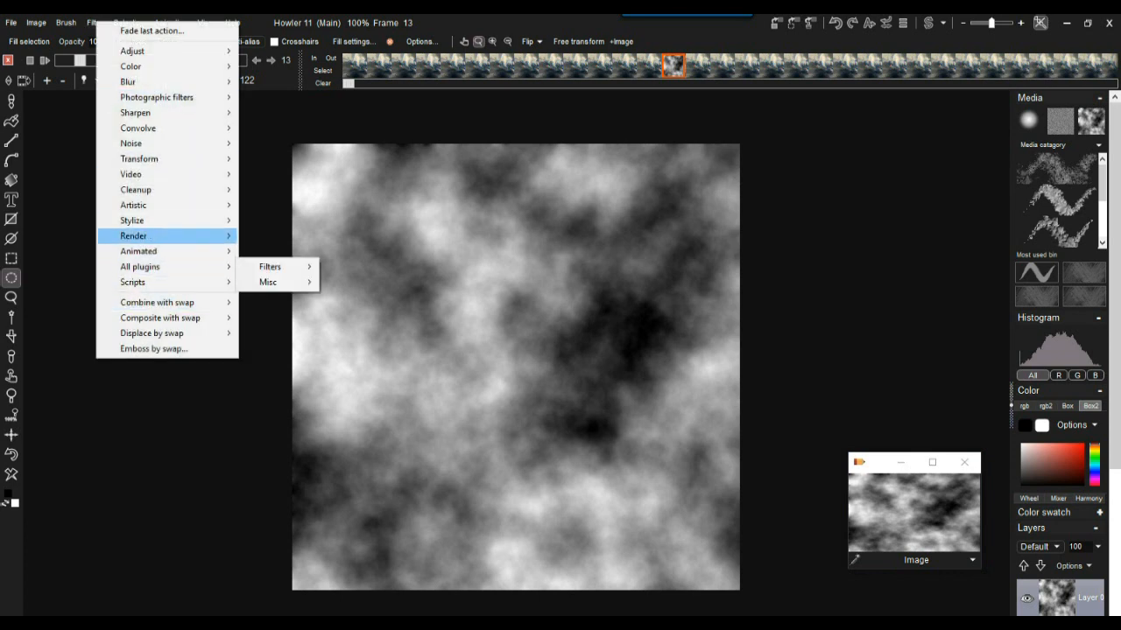
click(263, 236)
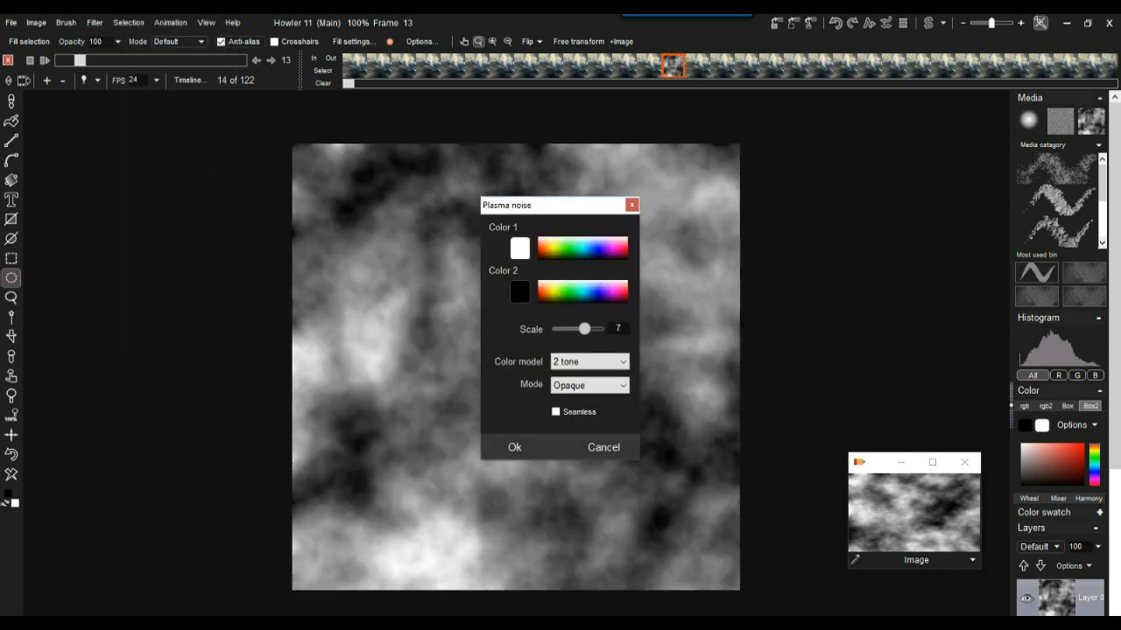
drag(525, 205, 171, 193)
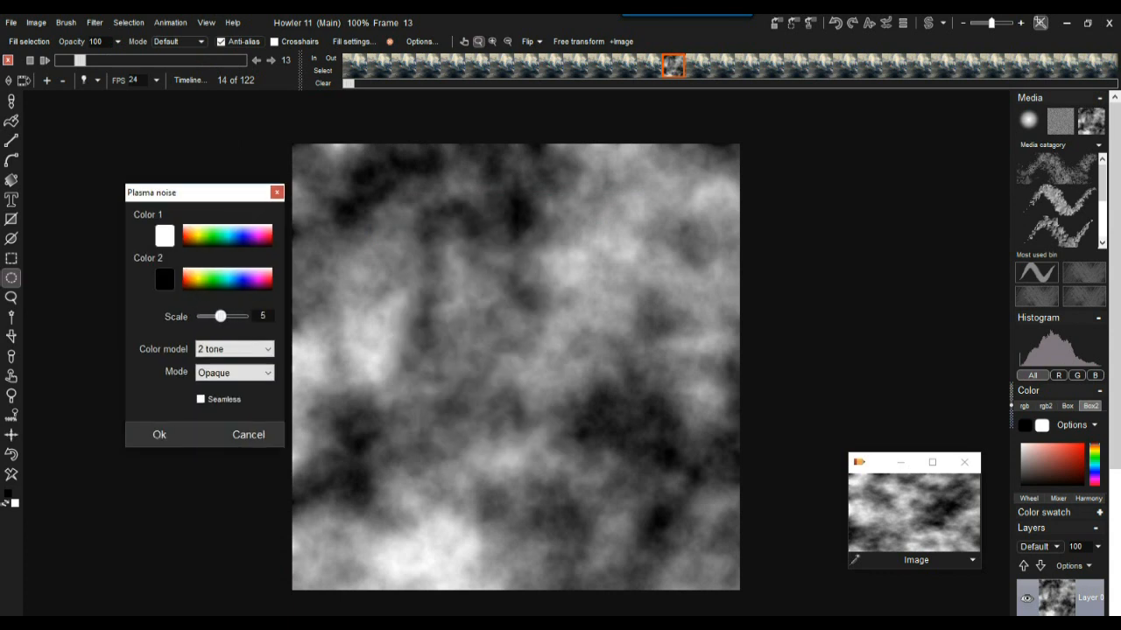
drag(221, 317, 225, 316)
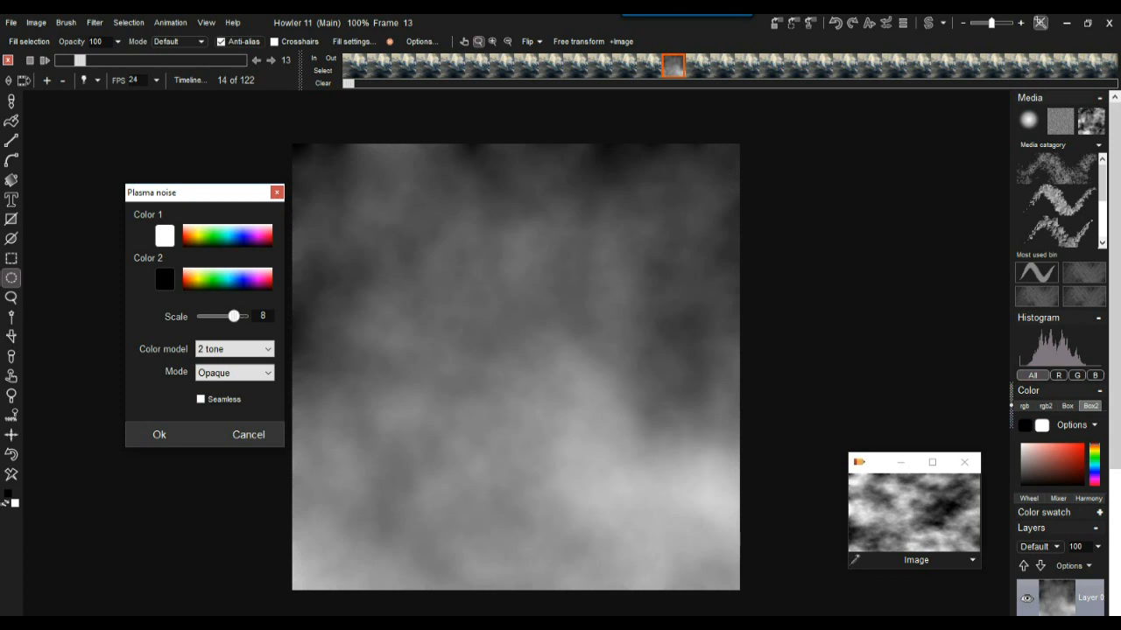
drag(234, 316, 229, 316)
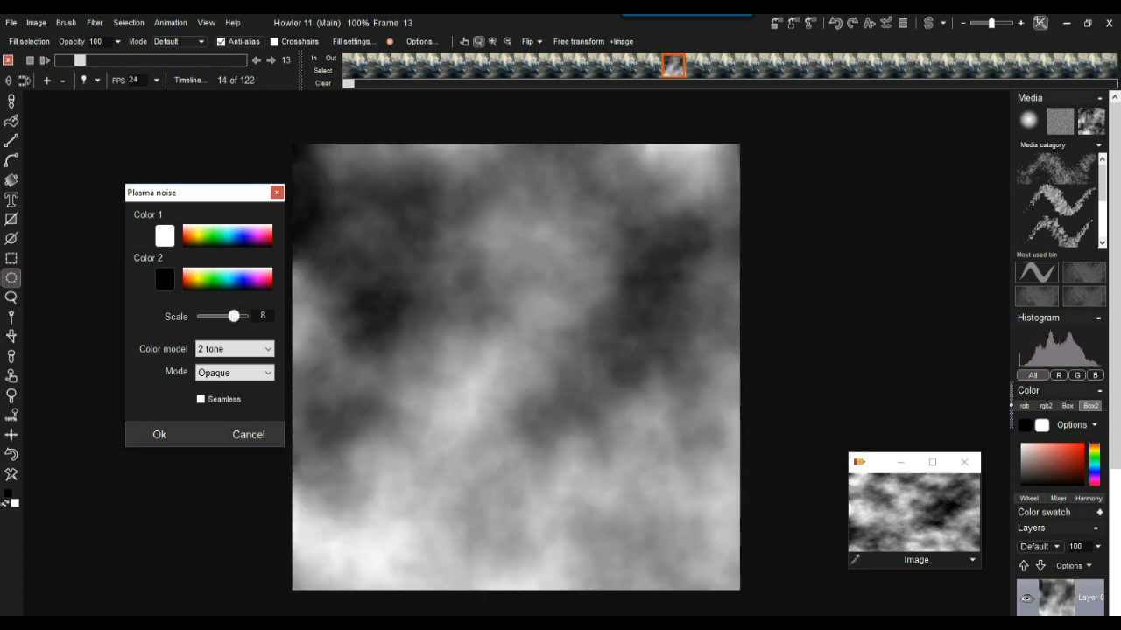
drag(234, 316, 229, 316)
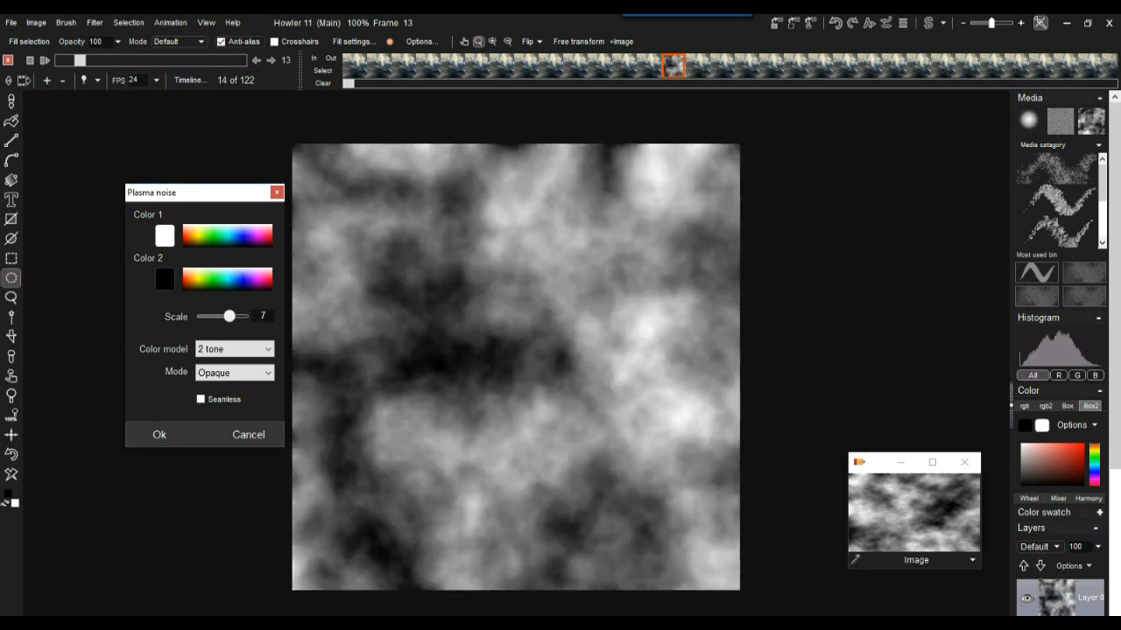
click(159, 434)
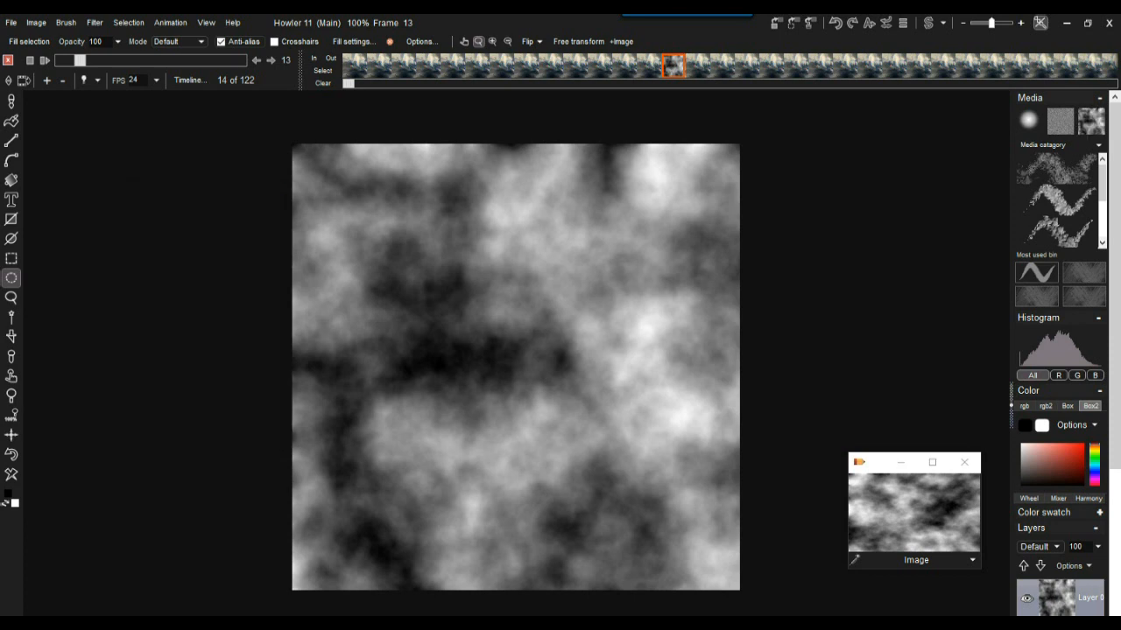
click(777, 22)
drag(941, 485, 888, 311)
Close the animation and free it from memory, and align the upper stored thumbnail with the lower one
click(8, 61)
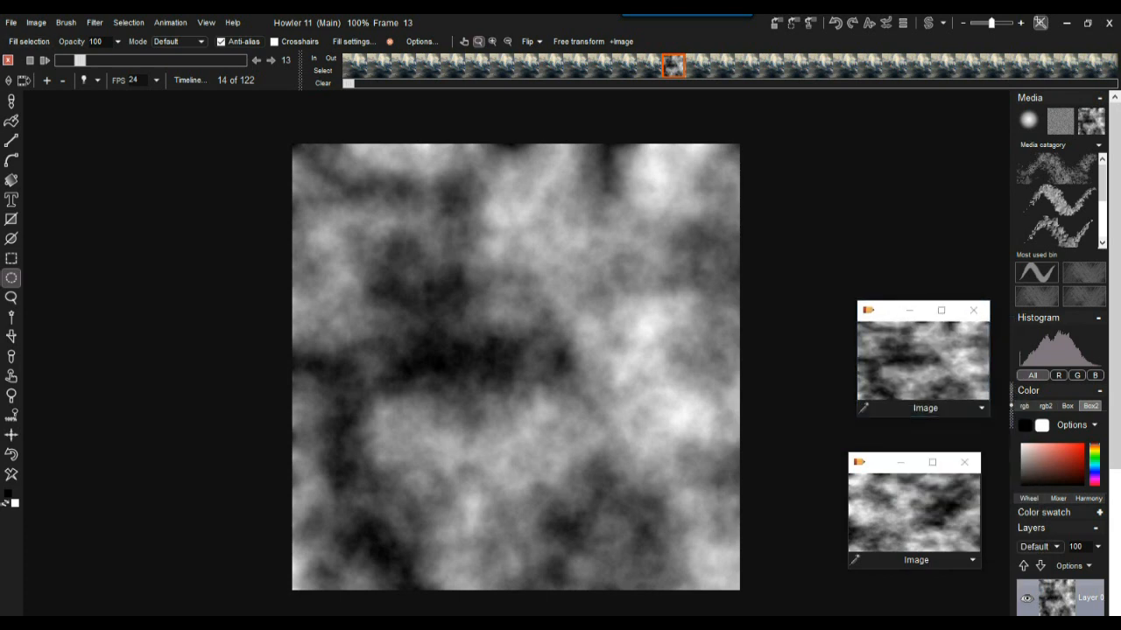
click(170, 22)
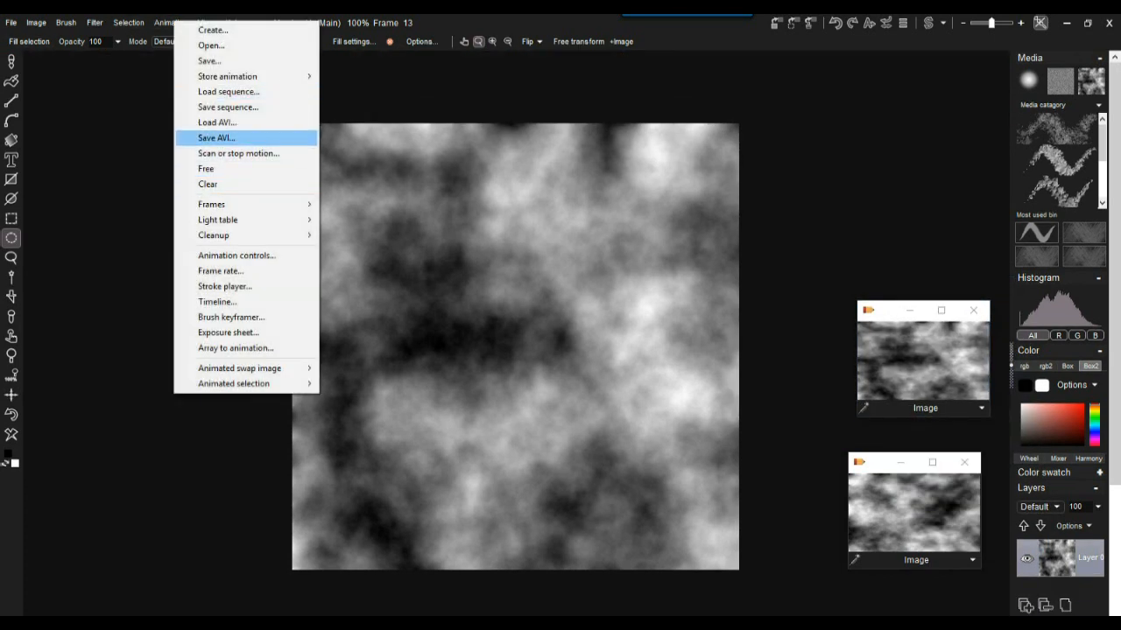
click(245, 168)
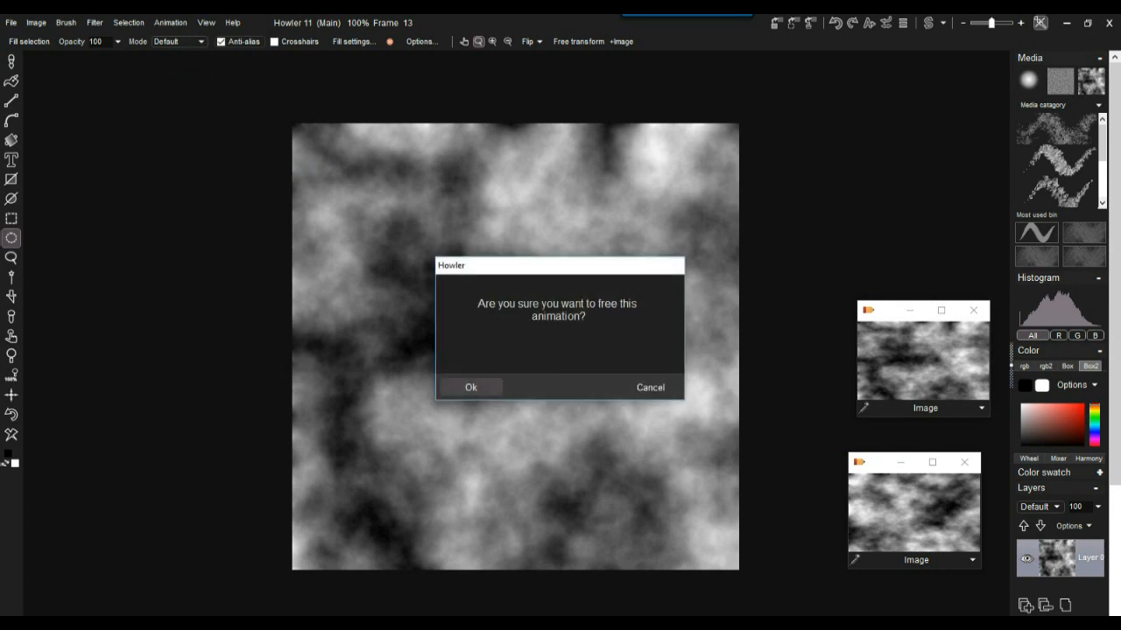
click(471, 387)
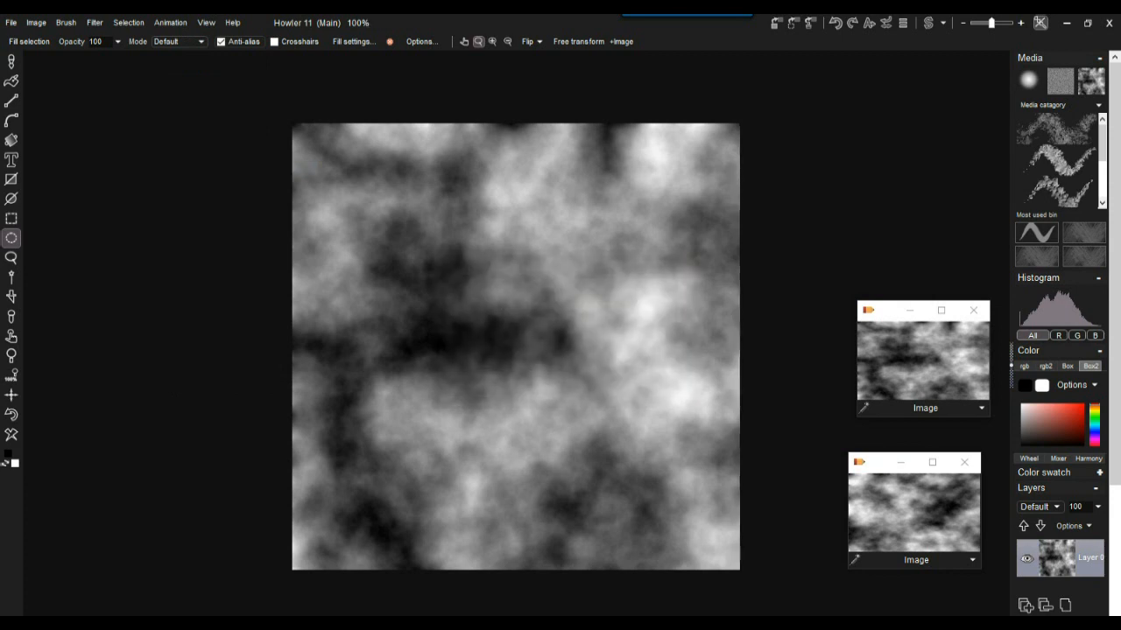
drag(888, 311, 880, 310)
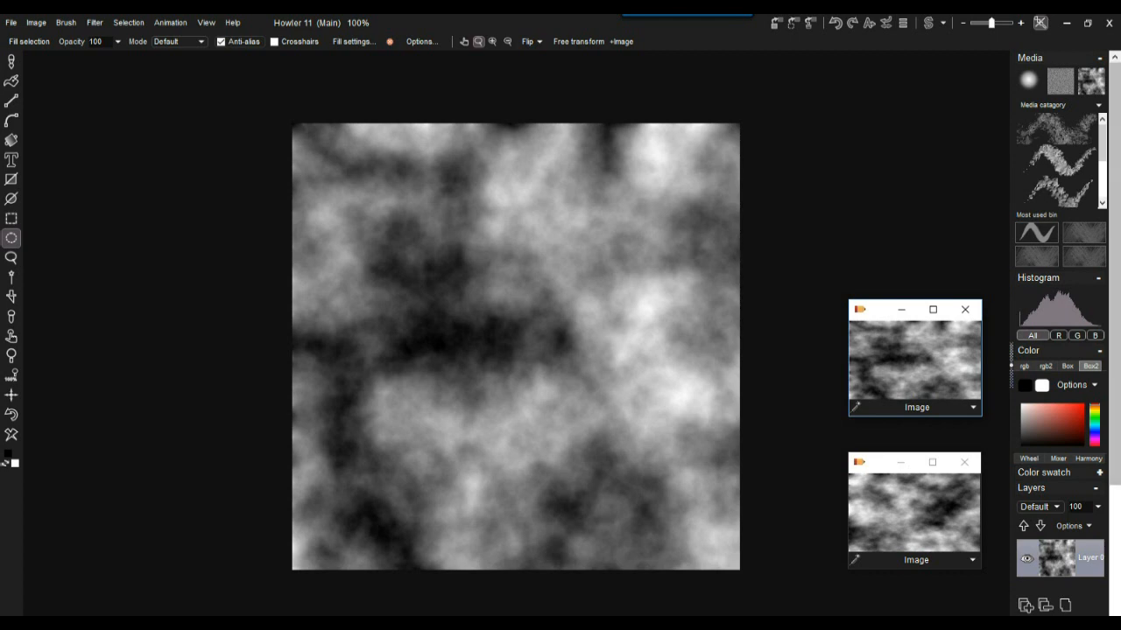
Hide the side panels and recall the lower stored noise image onto the canvas, followed by the upper one
click(1011, 371)
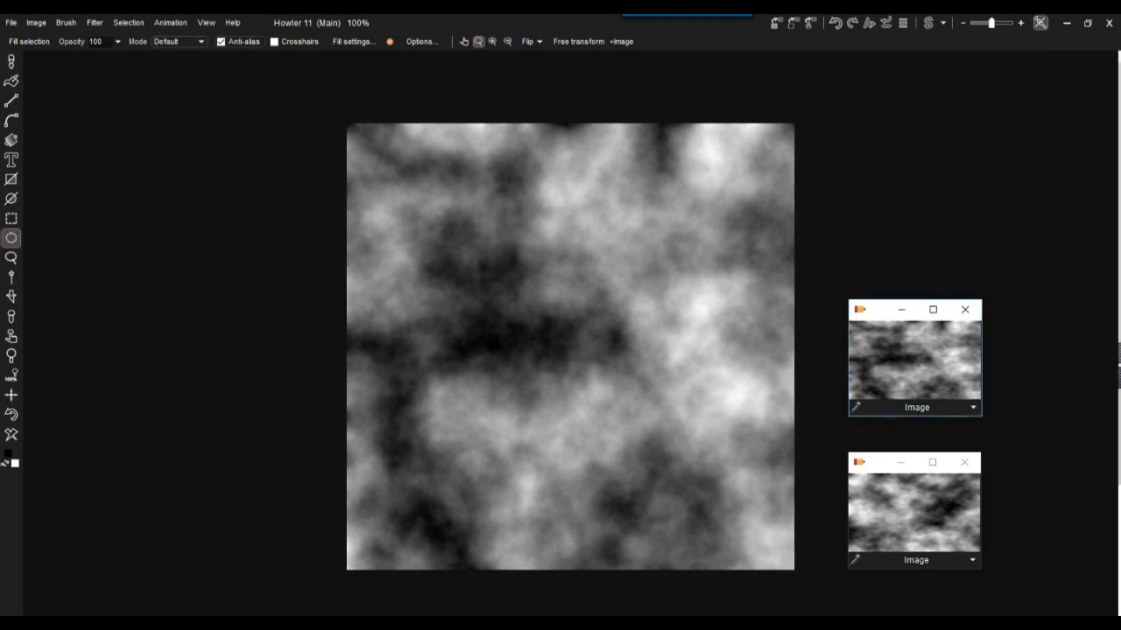
click(914, 513)
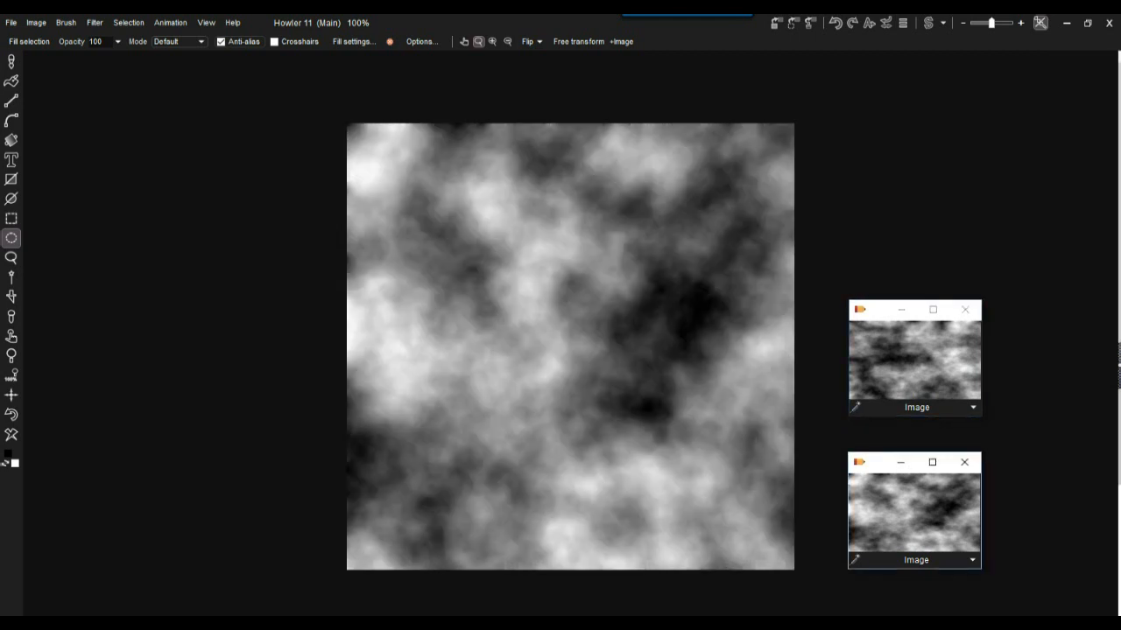
click(914, 360)
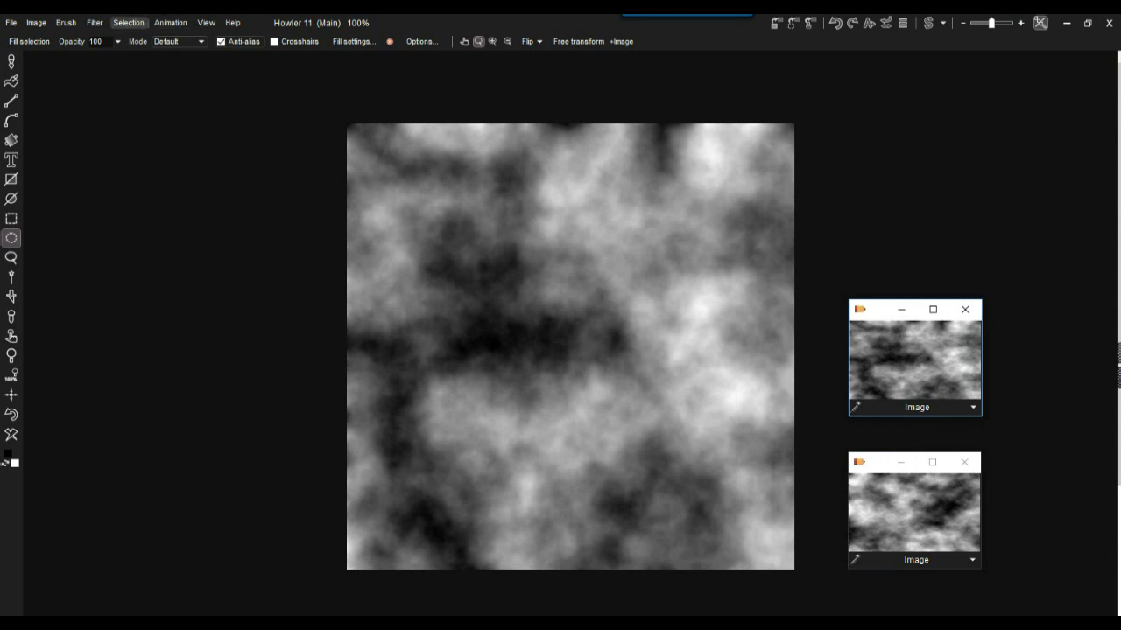
Create a 4-frame animation at 24 fps, initialized with a copy of the current frame
click(170, 22)
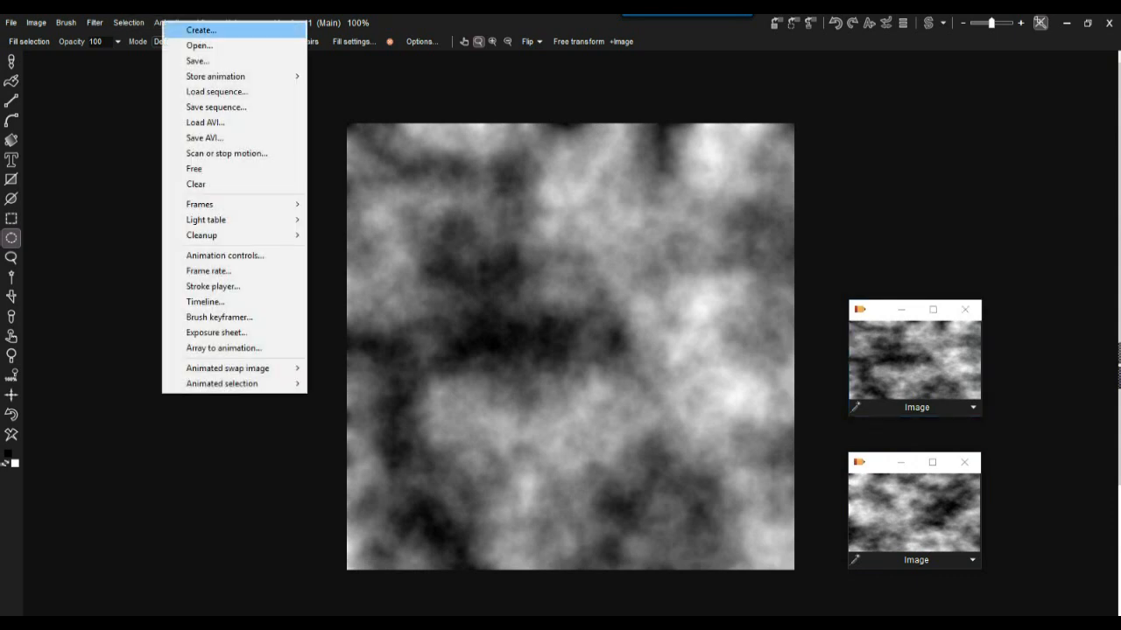
click(201, 31)
double_click(396, 278)
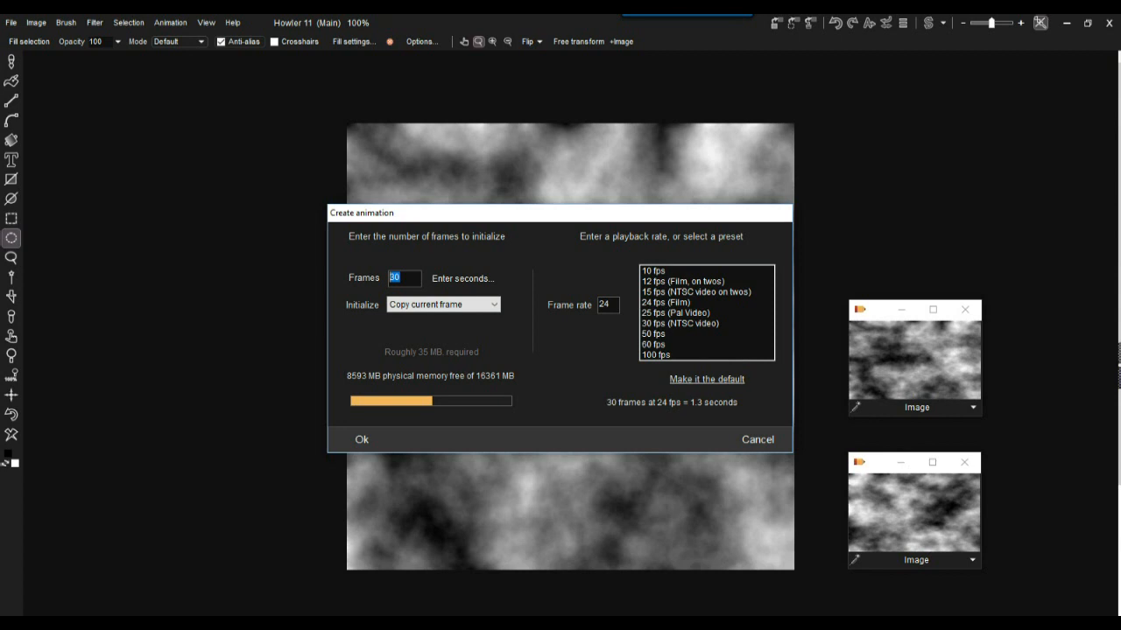
text(4)
click(361, 439)
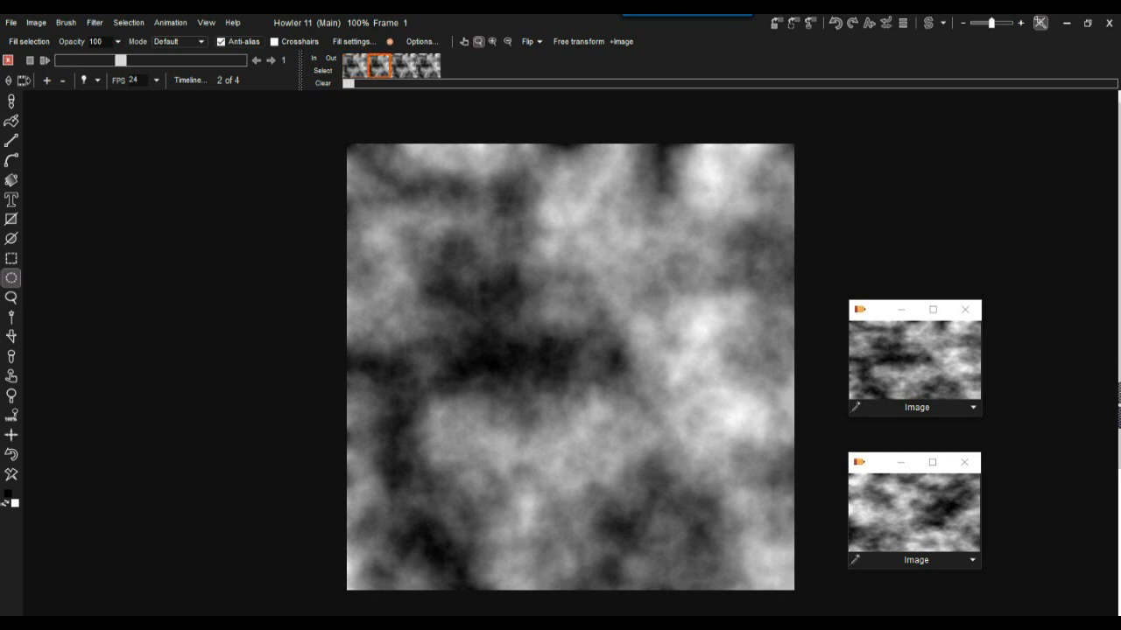
Place the lower stored noise image on frames 3 and 4 of the animation
click(916, 407)
click(915, 517)
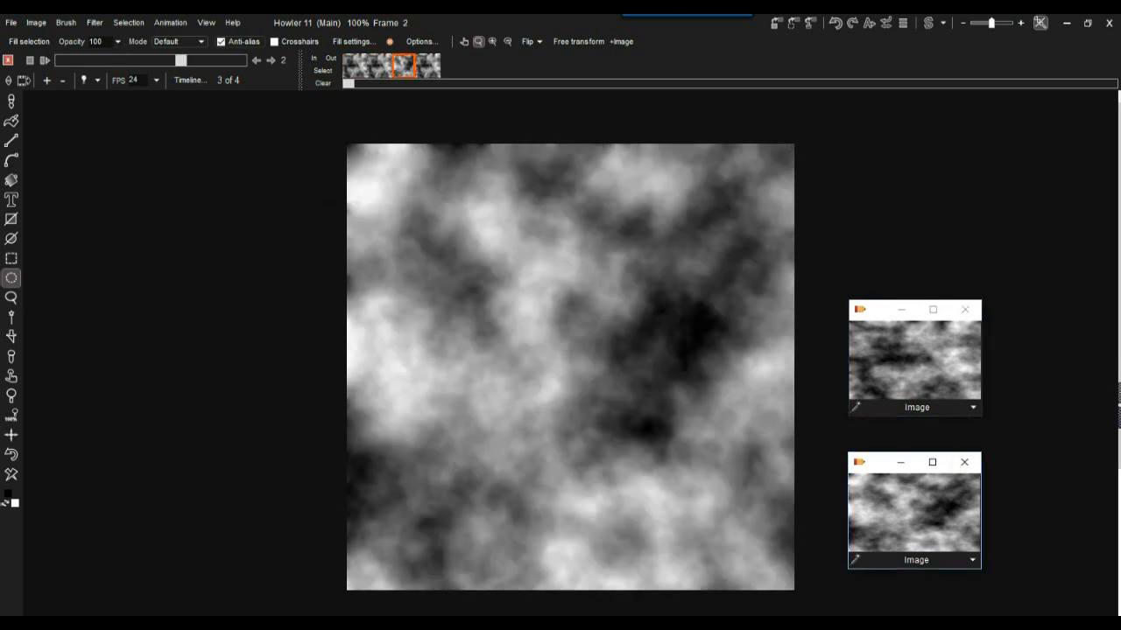
click(428, 67)
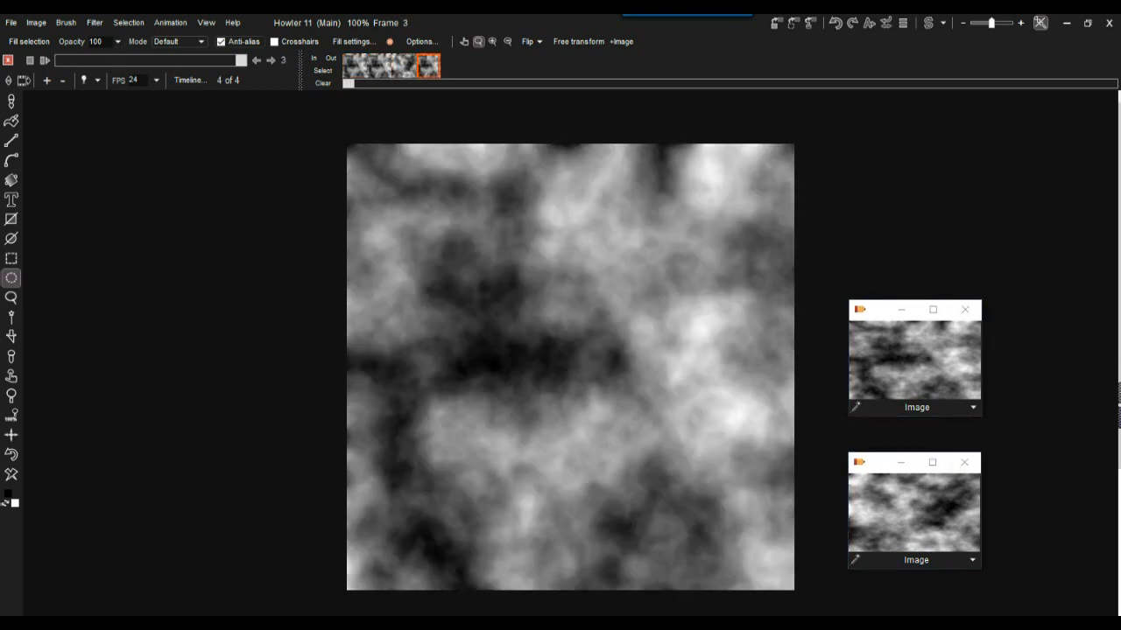
click(914, 515)
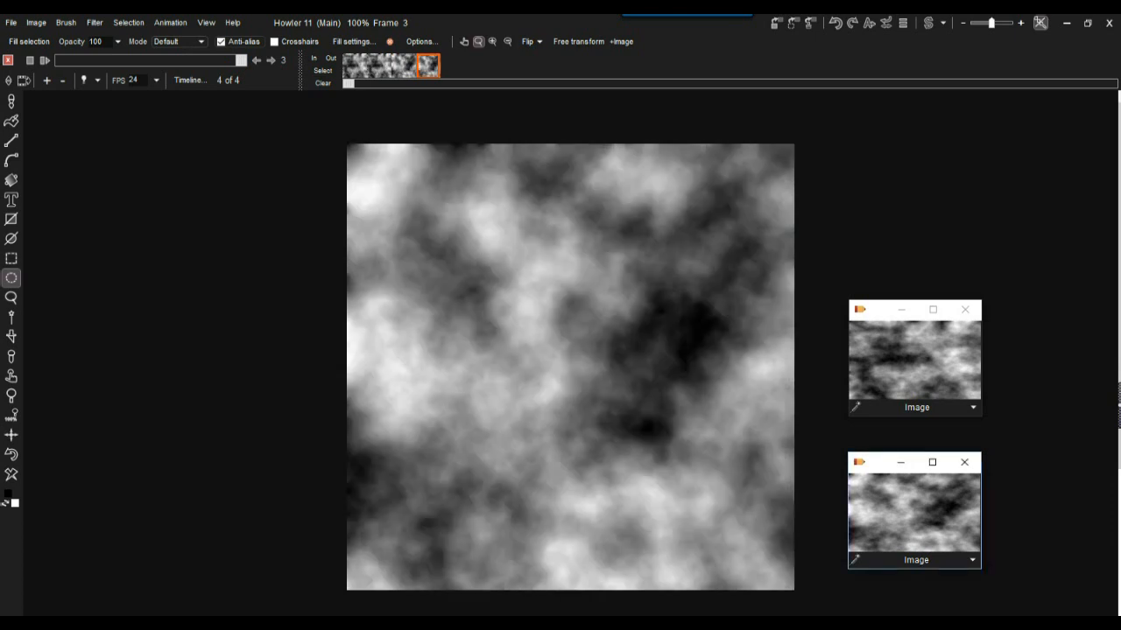
Stack the lower noise thumbnail above the other, farther from the canvas, and reapply its image to frame 4
drag(876, 463, 911, 151)
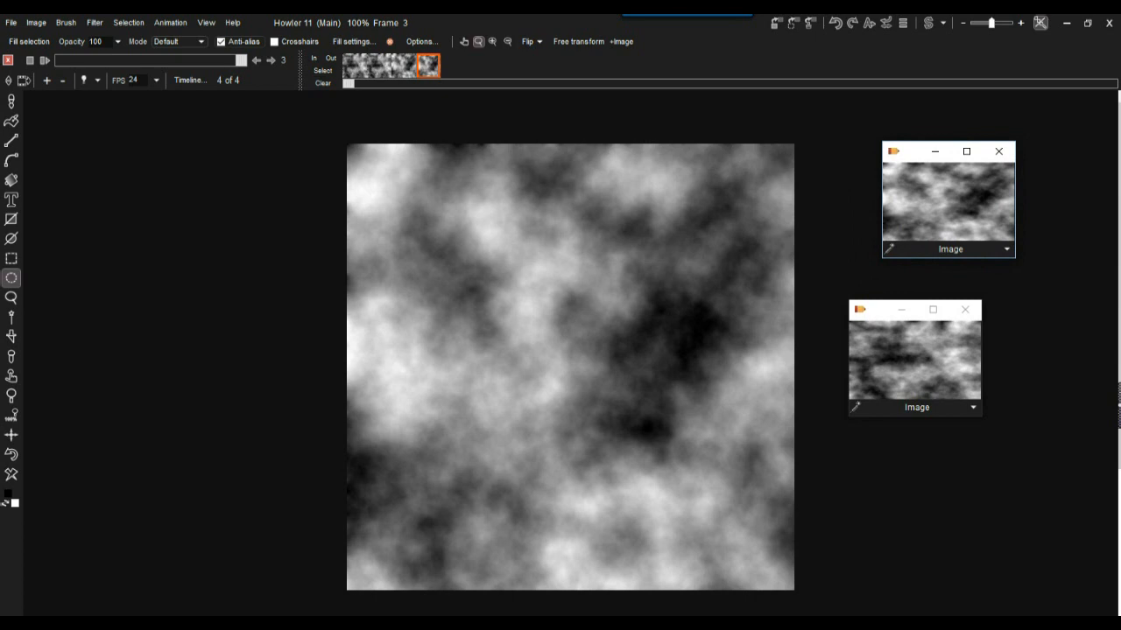
click(915, 361)
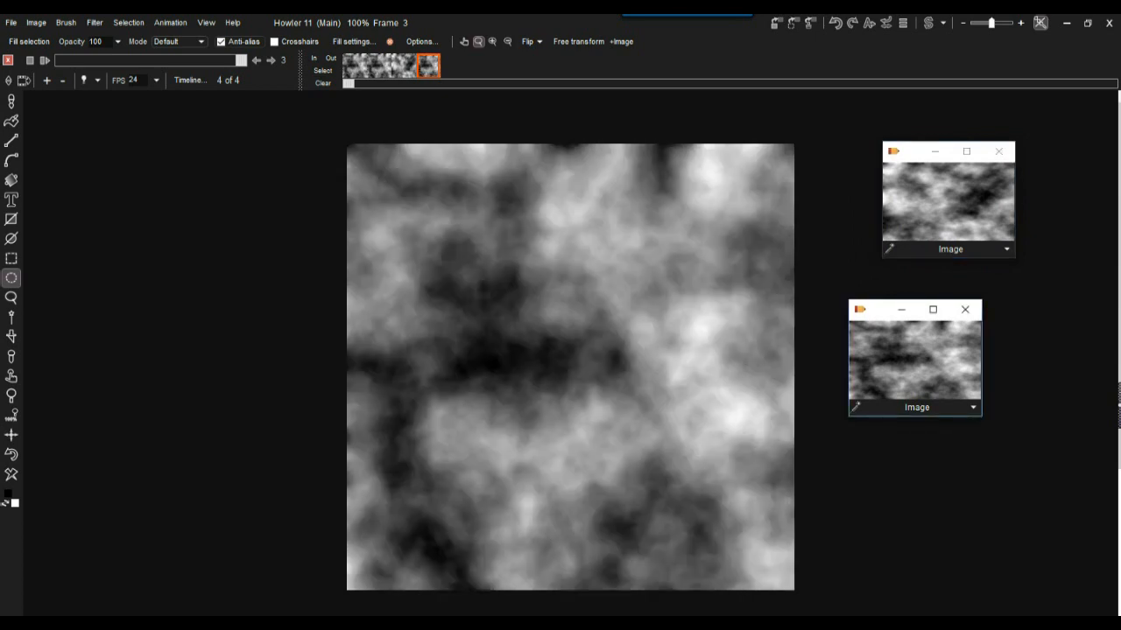
click(948, 201)
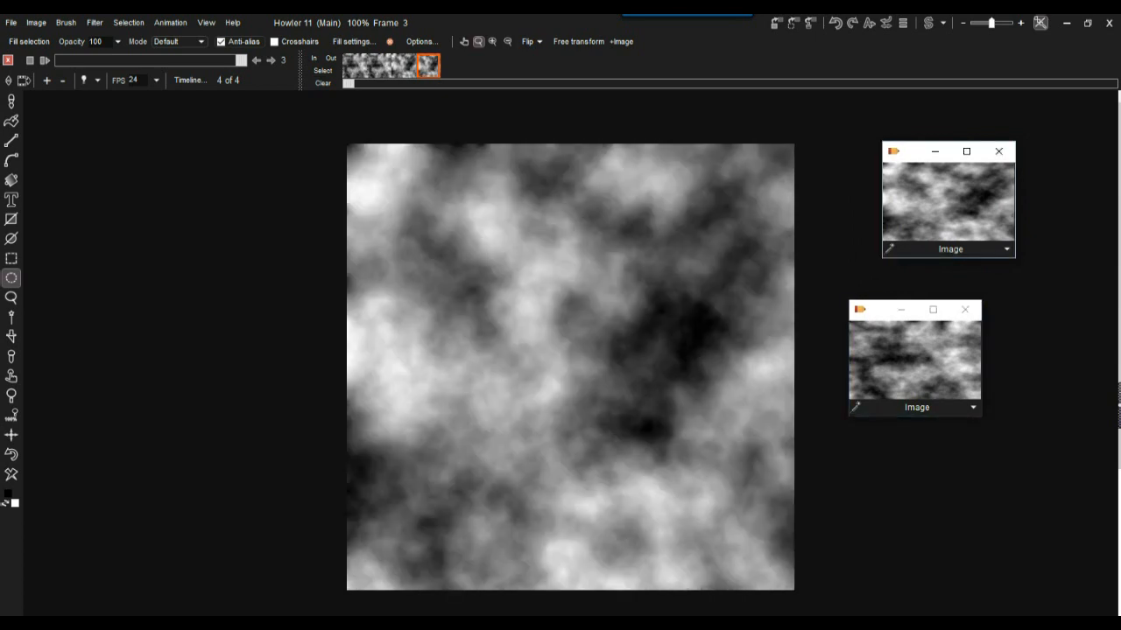
click(404, 66)
click(404, 66)
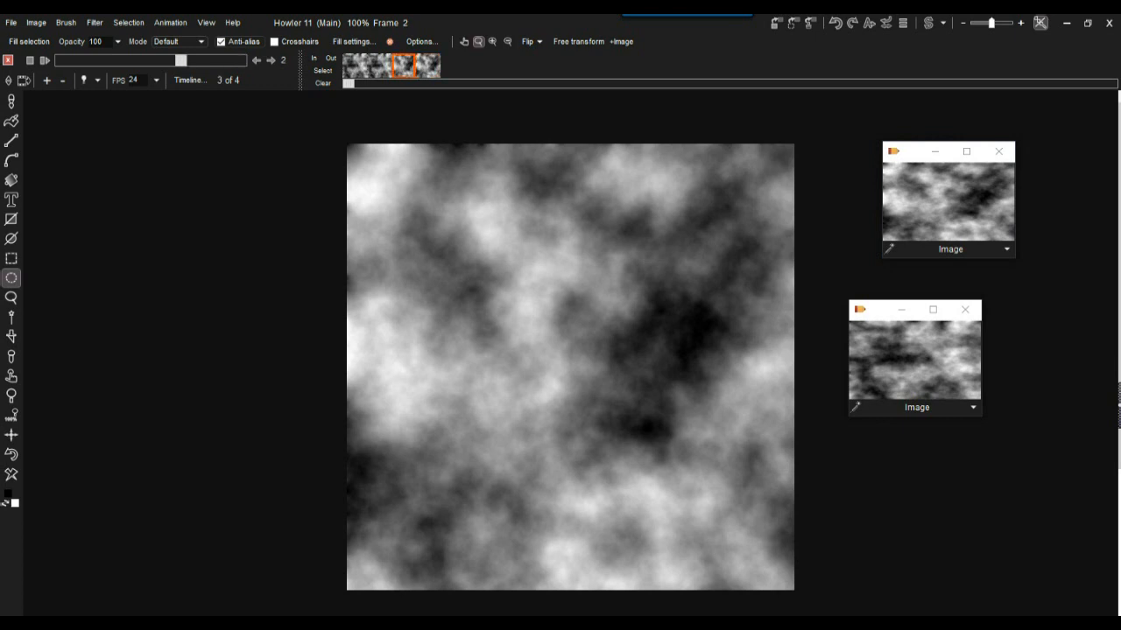
drag(912, 151, 977, 135)
drag(911, 309, 1009, 299)
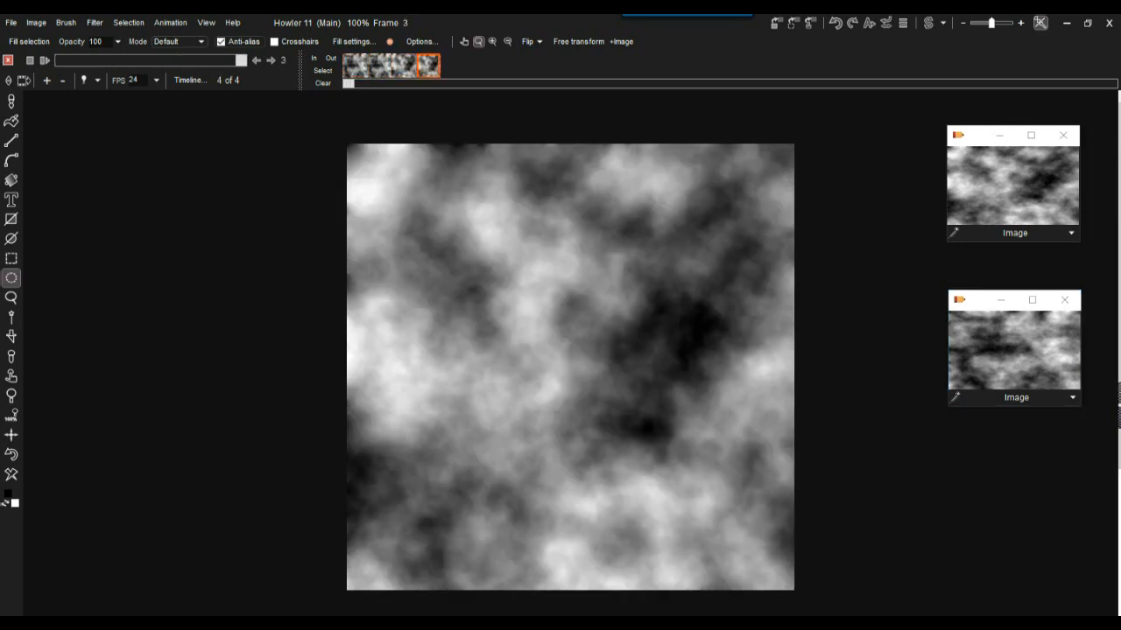
Time stretch the animation to 128 frames with frame blending, retiming the camera stabilization data as well
right_click(380, 65)
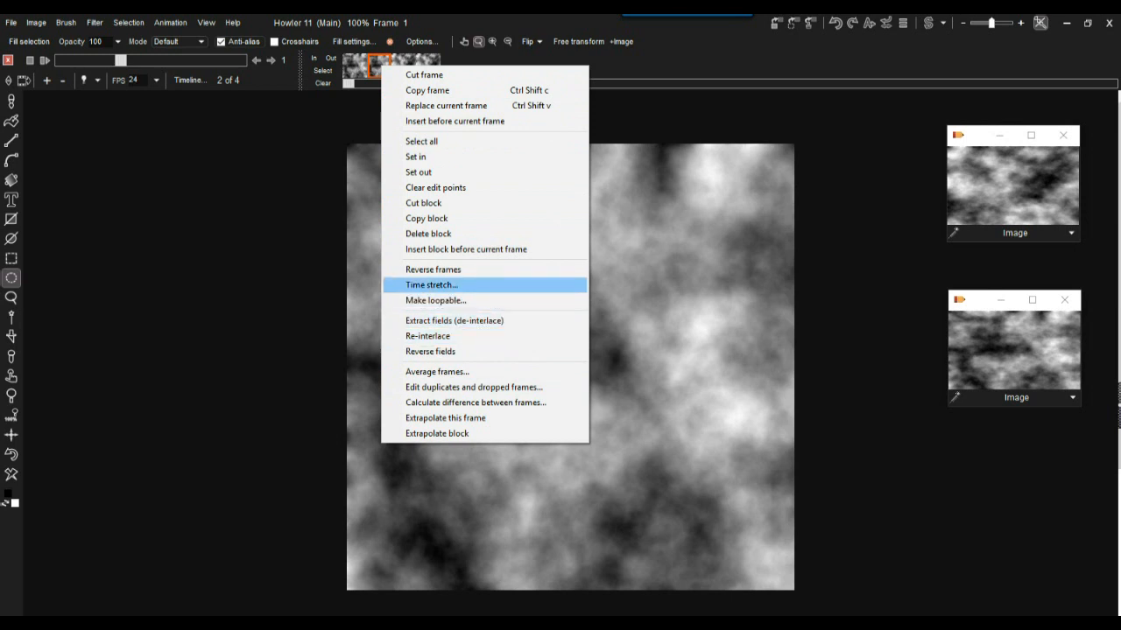
click(432, 285)
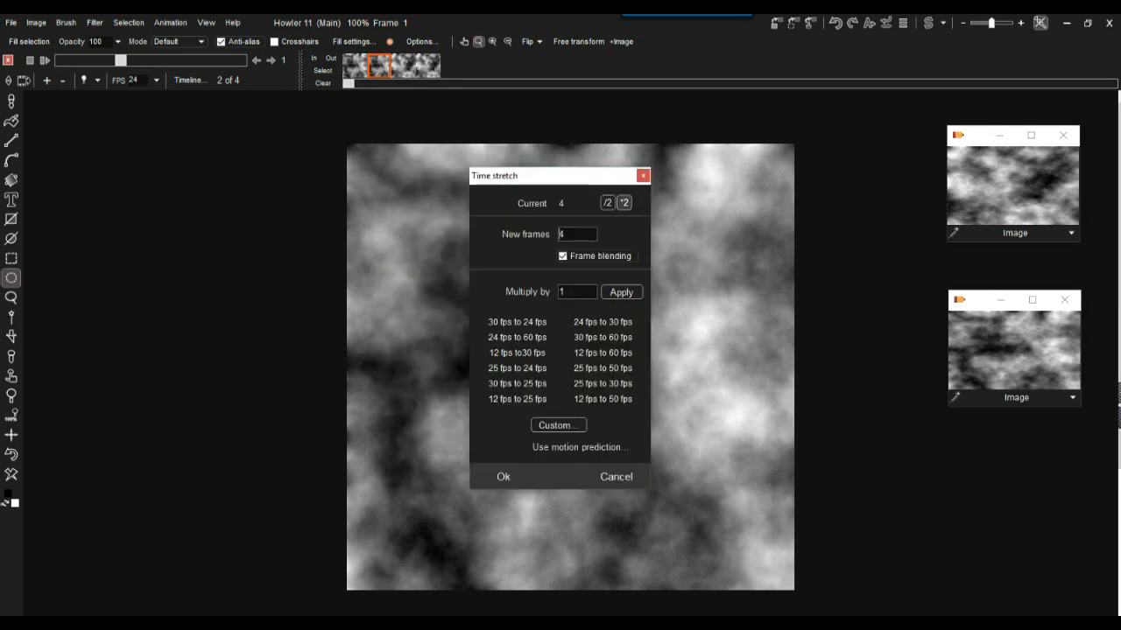
click(624, 202)
click(624, 202)
click(624, 202)
click(503, 476)
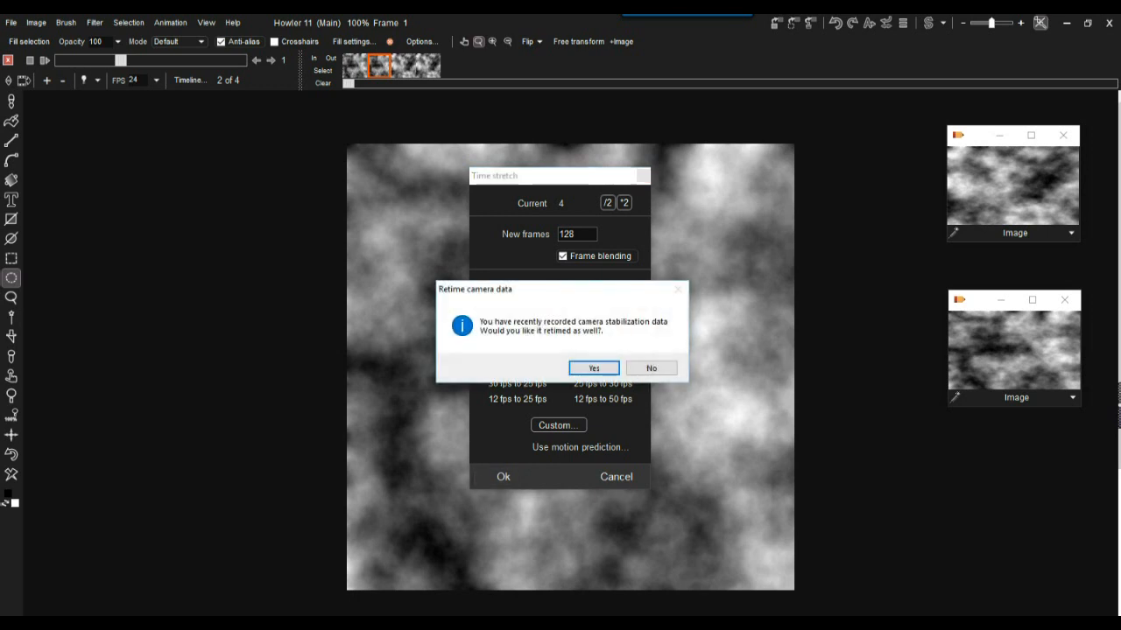
click(594, 369)
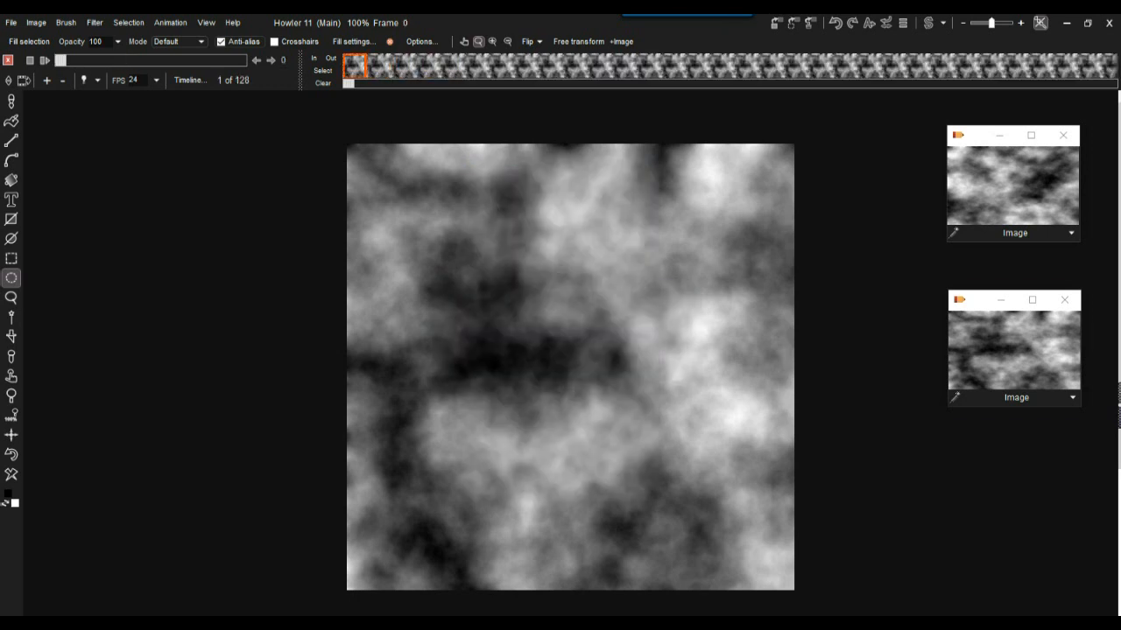
Mark the block of still frames at the animation's end, through frame 128, and delete it
drag(60, 60, 195, 60)
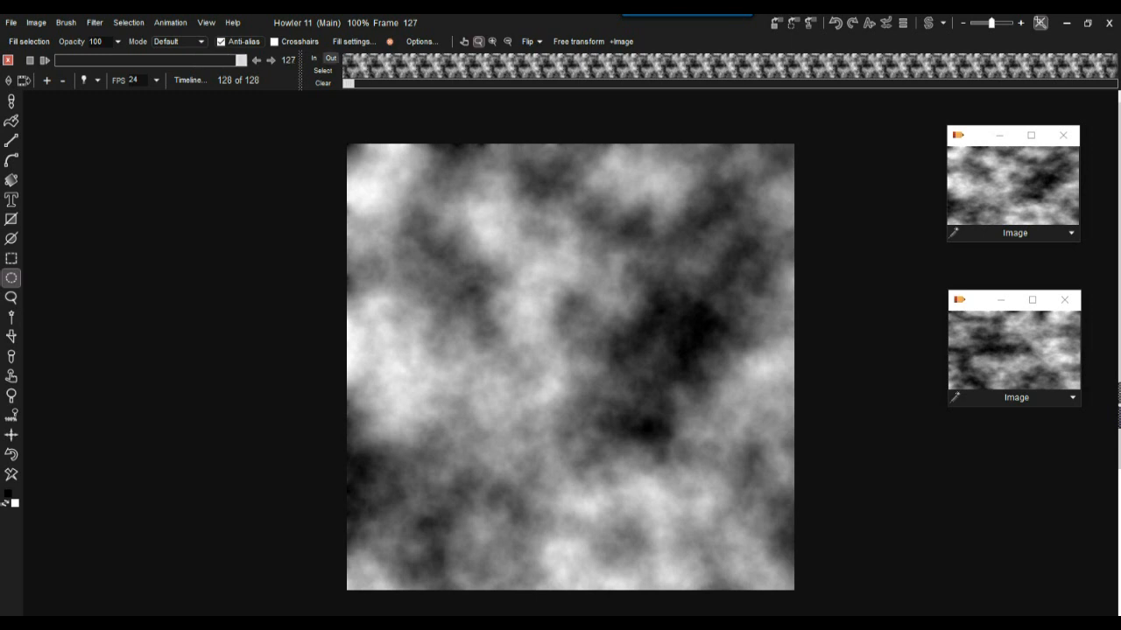
right_click(408, 58)
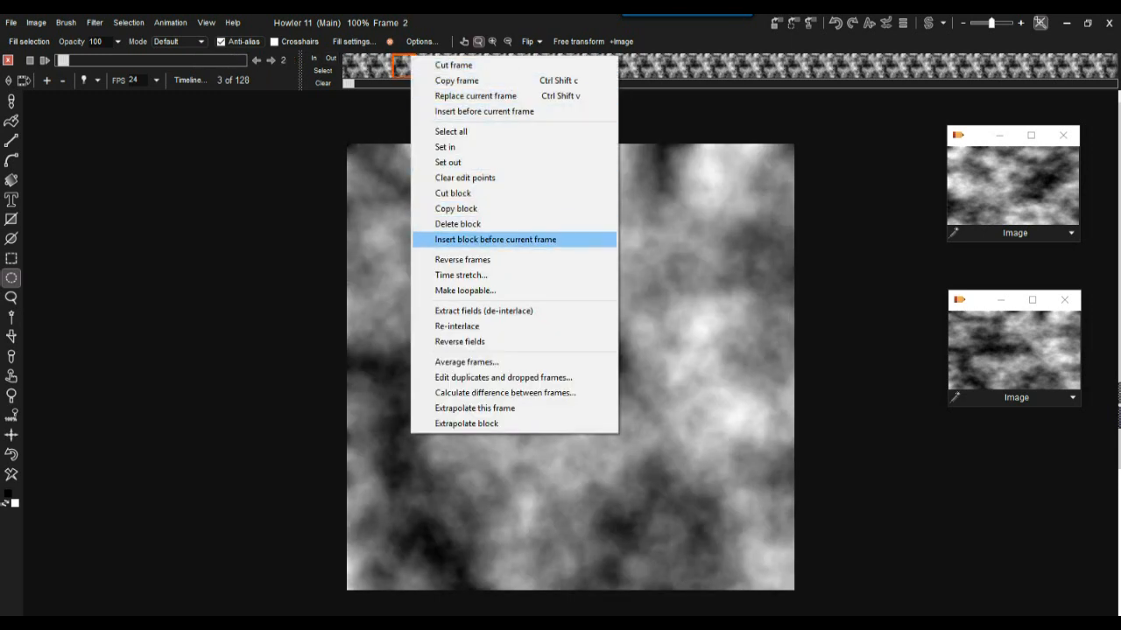
click(458, 224)
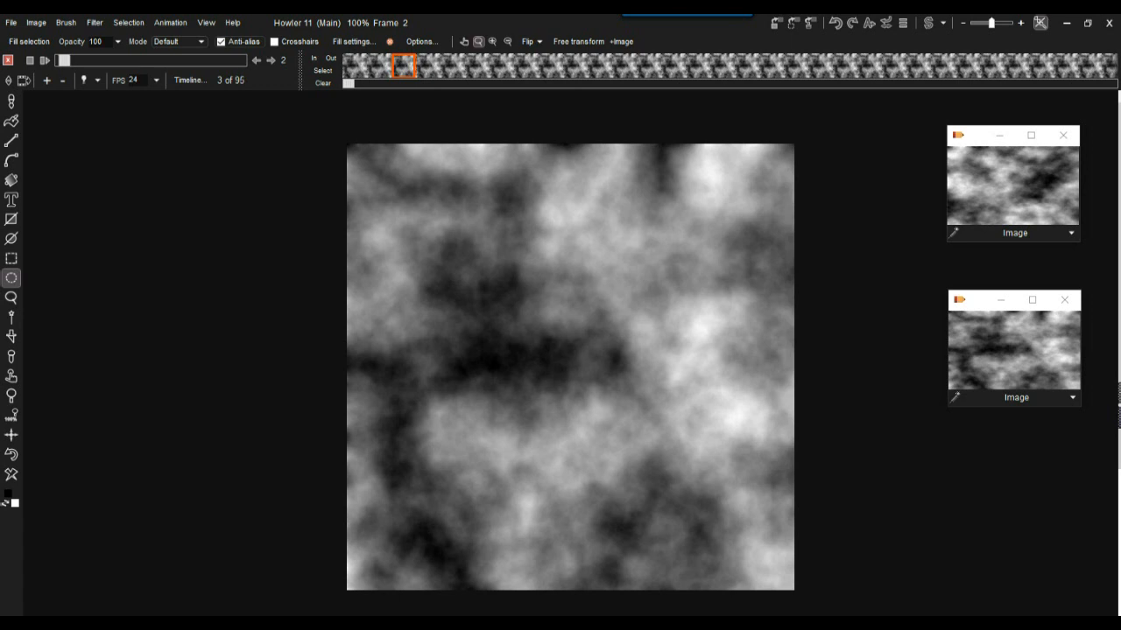
Mark the still opening block from the first frame to frame 37 and delete it
click(44, 60)
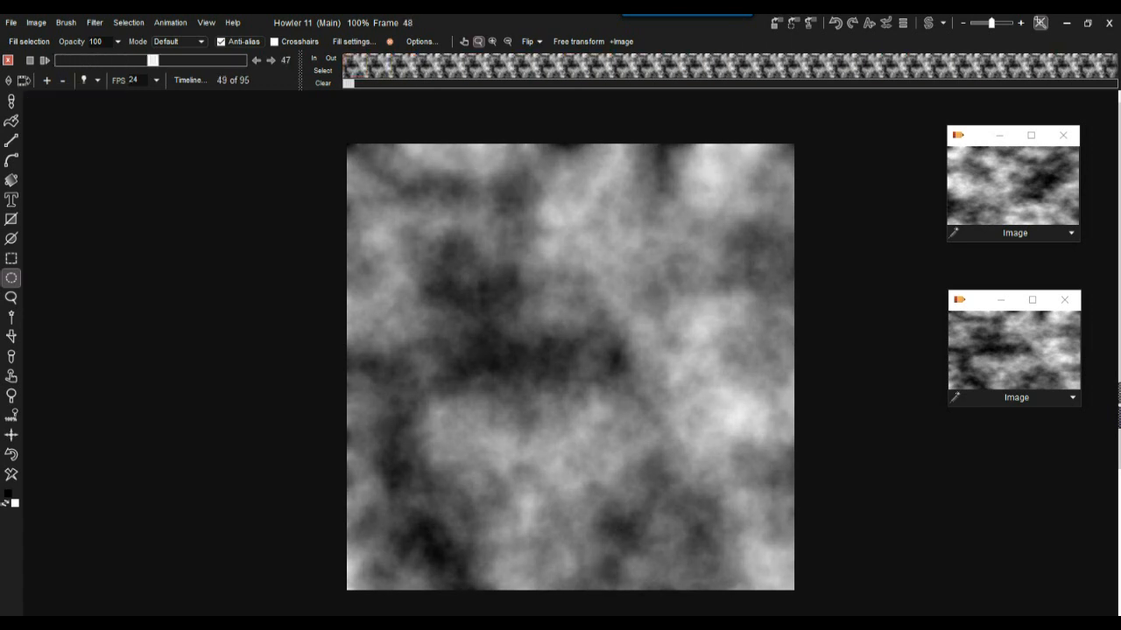
drag(141, 60, 130, 60)
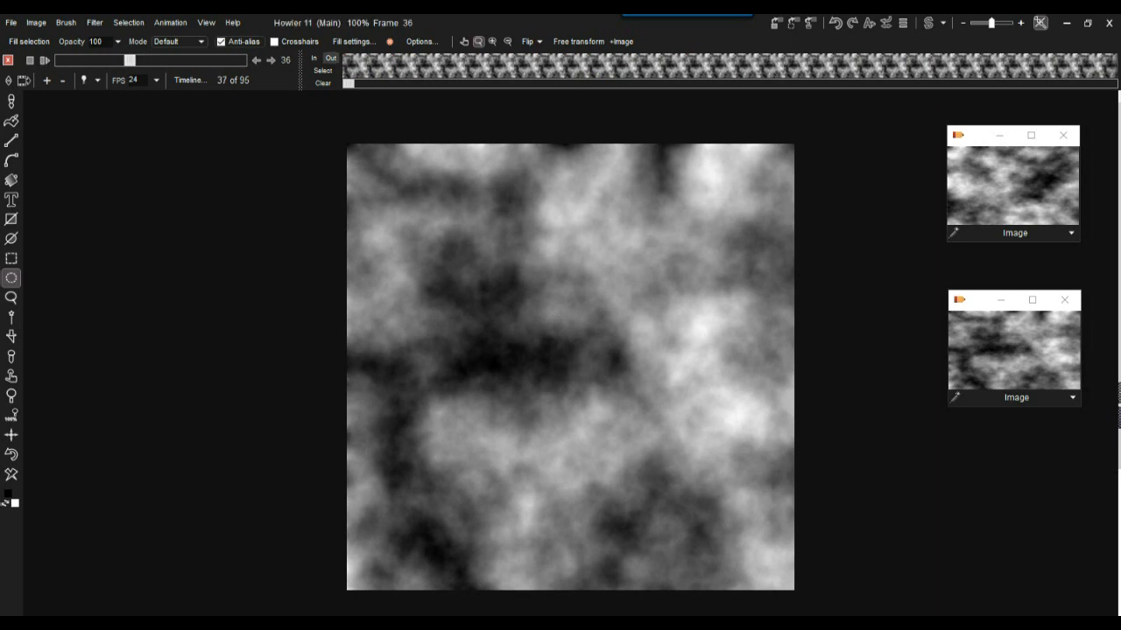
drag(129, 60, 60, 60)
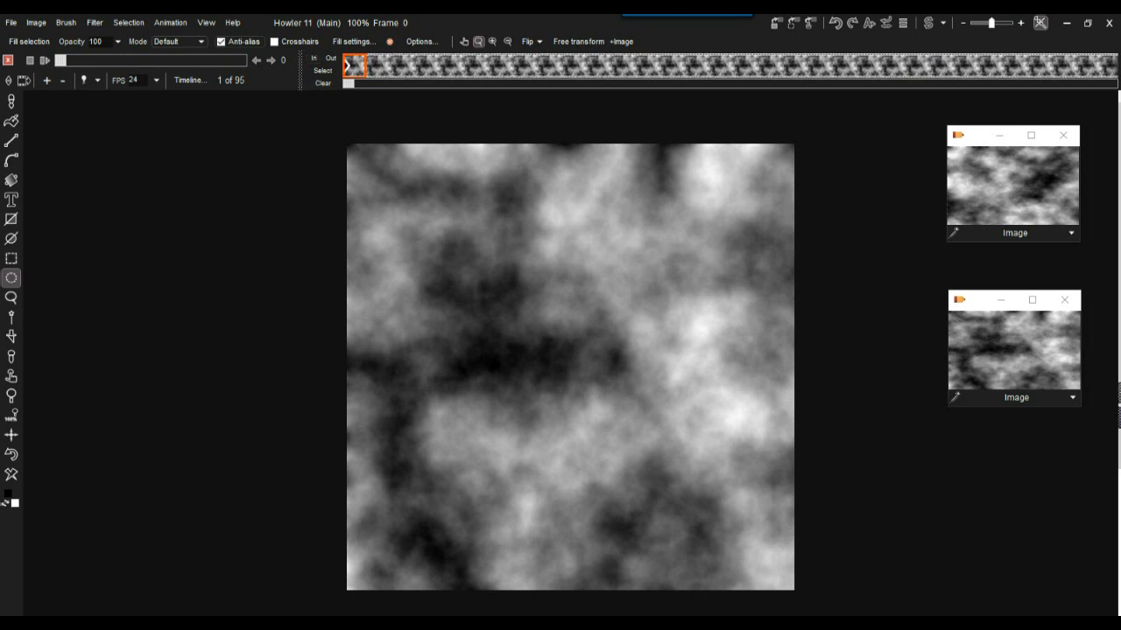
drag(349, 84, 430, 85)
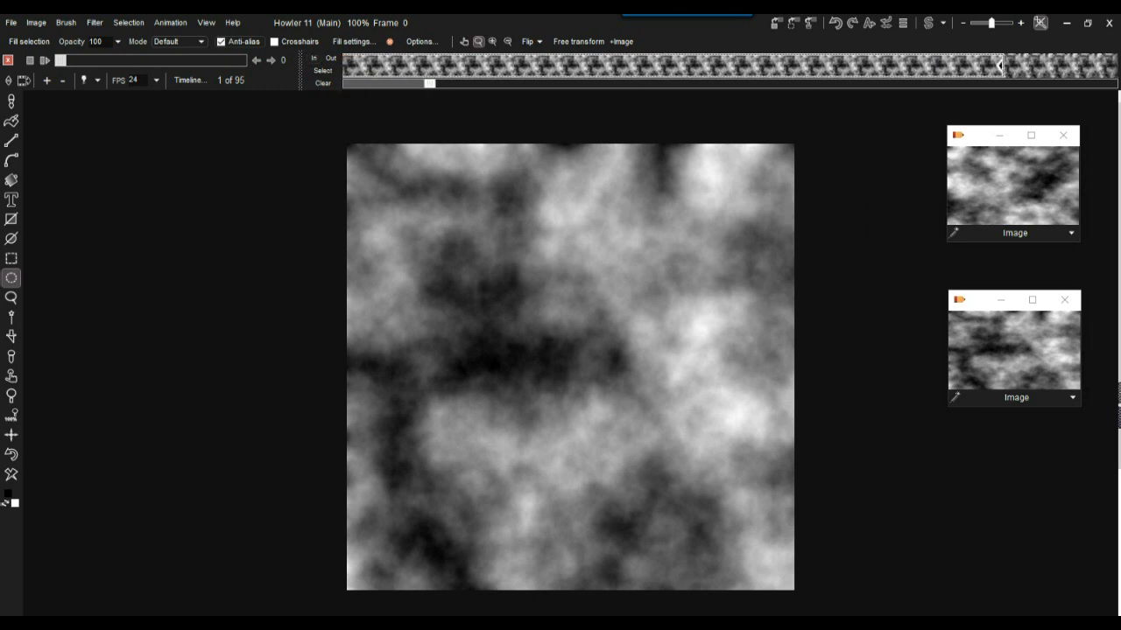
right_click(457, 66)
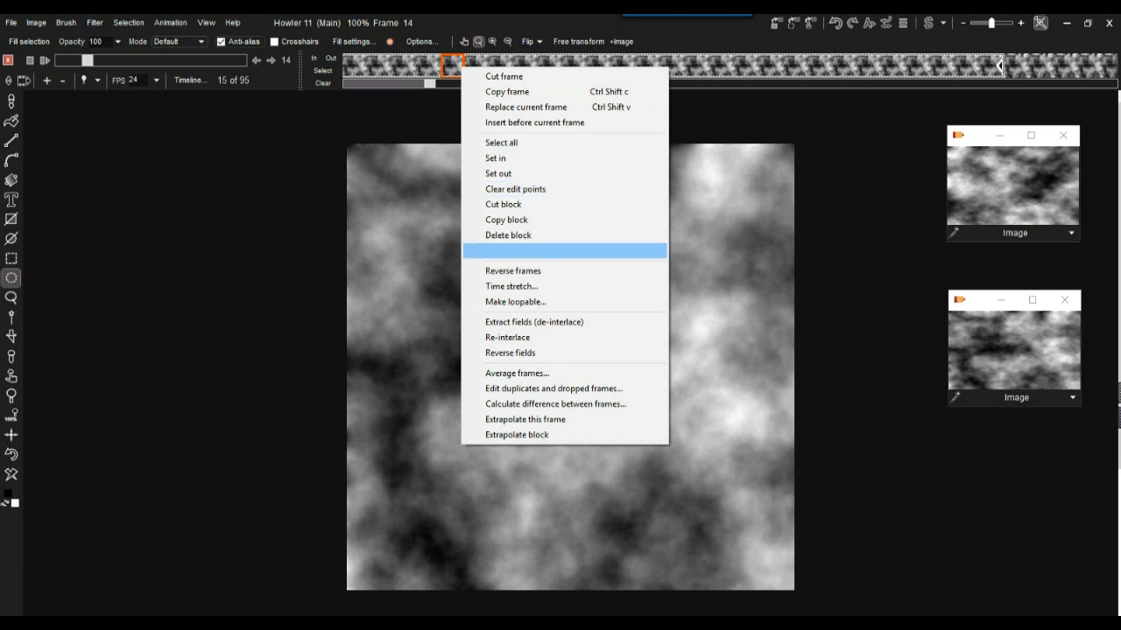
click(561, 235)
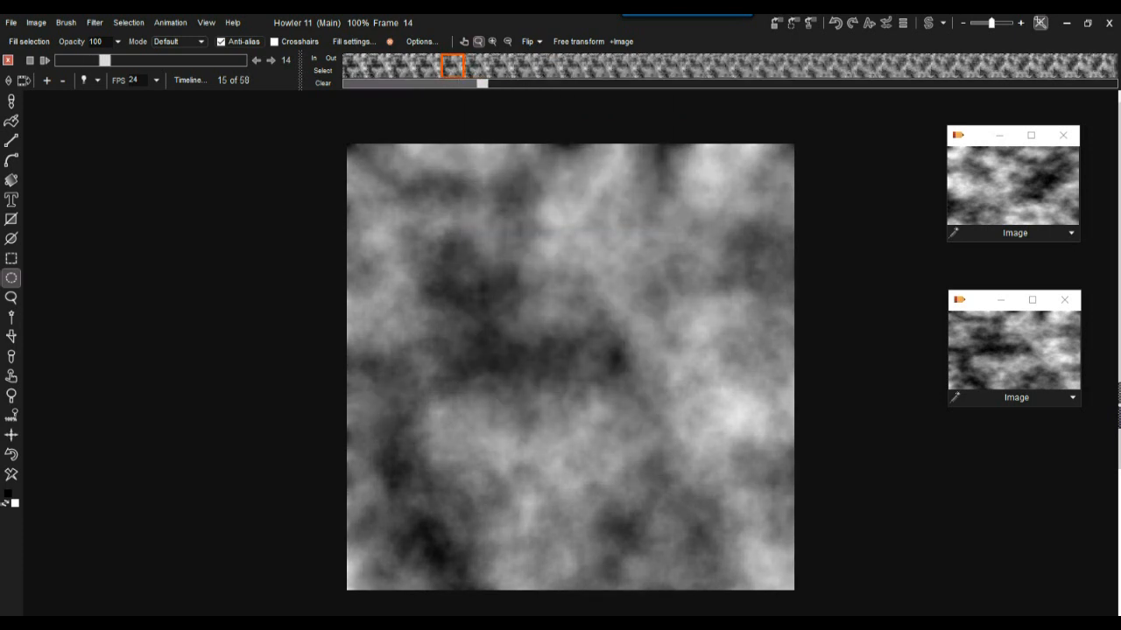
Play the trimmed noise animation from the first frame and stop it
drag(105, 61, 60, 60)
click(45, 60)
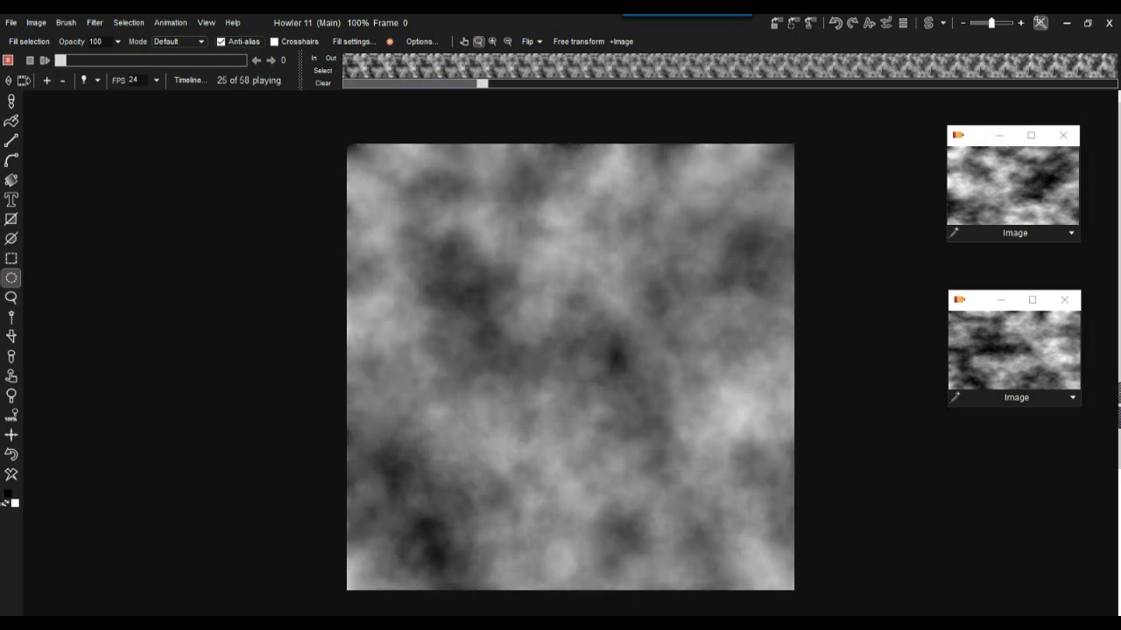
click(30, 60)
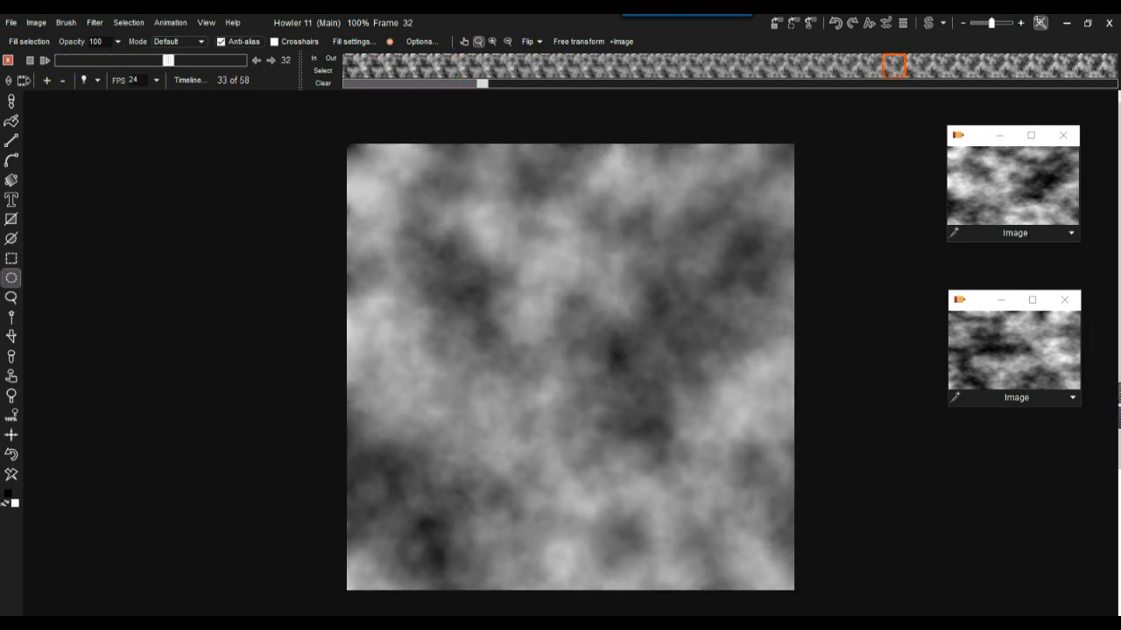
Return to the first frame and store the trimmed animation to disc
drag(140, 61, 60, 60)
click(171, 23)
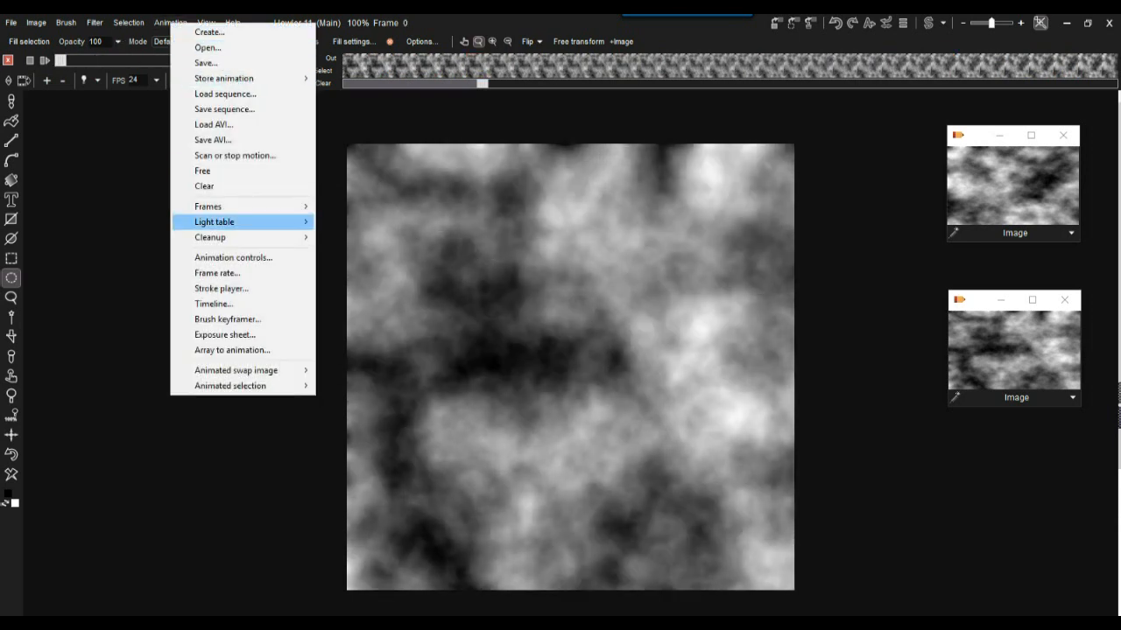
mouse_move(263, 78)
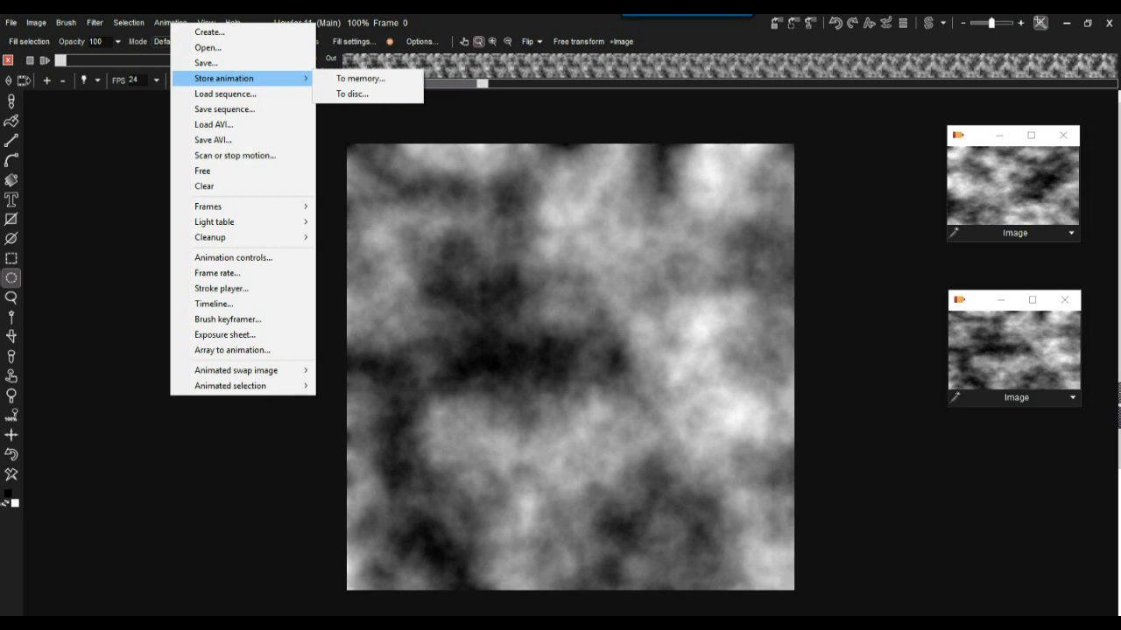
click(352, 93)
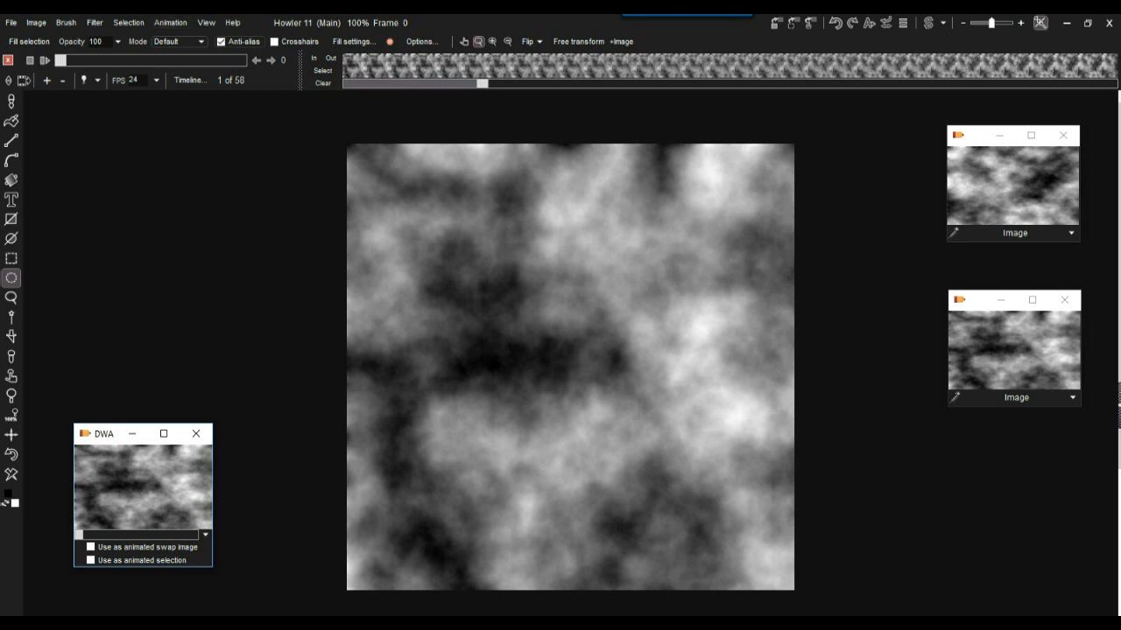
Time stretch the animation down to 14 frames with frame blending, without retiming the camera stabilization data
right_click(453, 66)
click(499, 279)
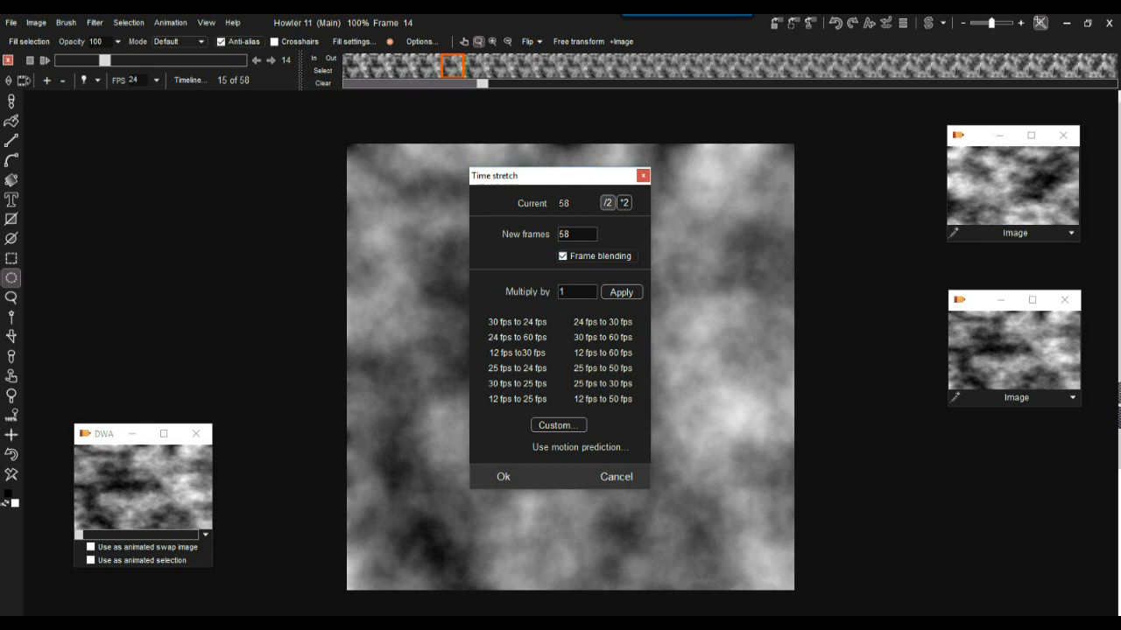
click(607, 202)
click(503, 477)
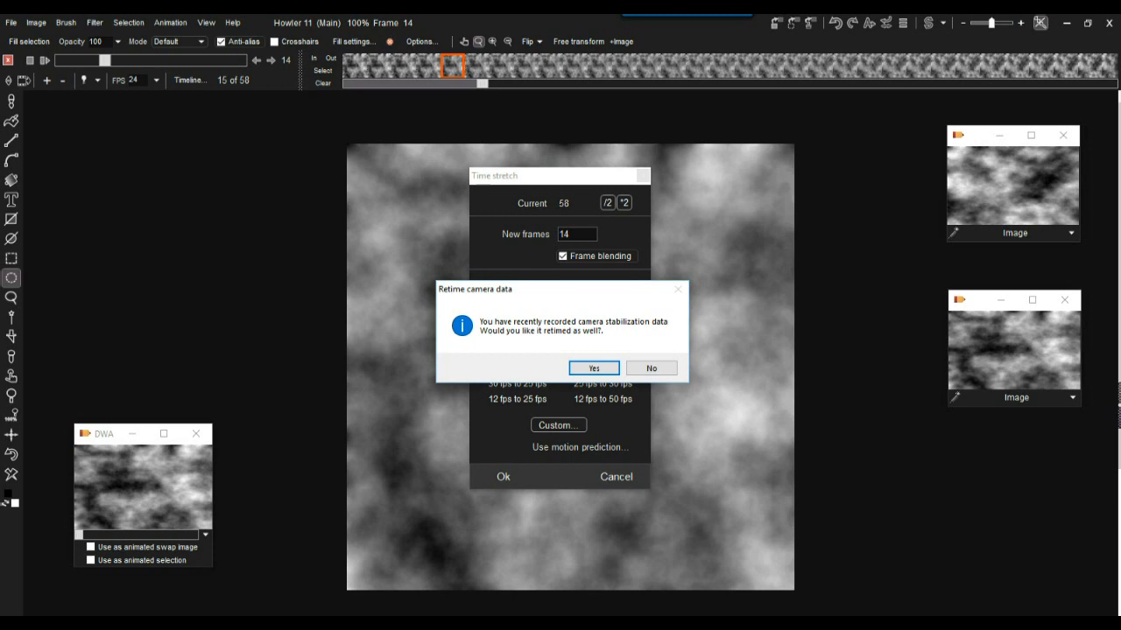
click(652, 368)
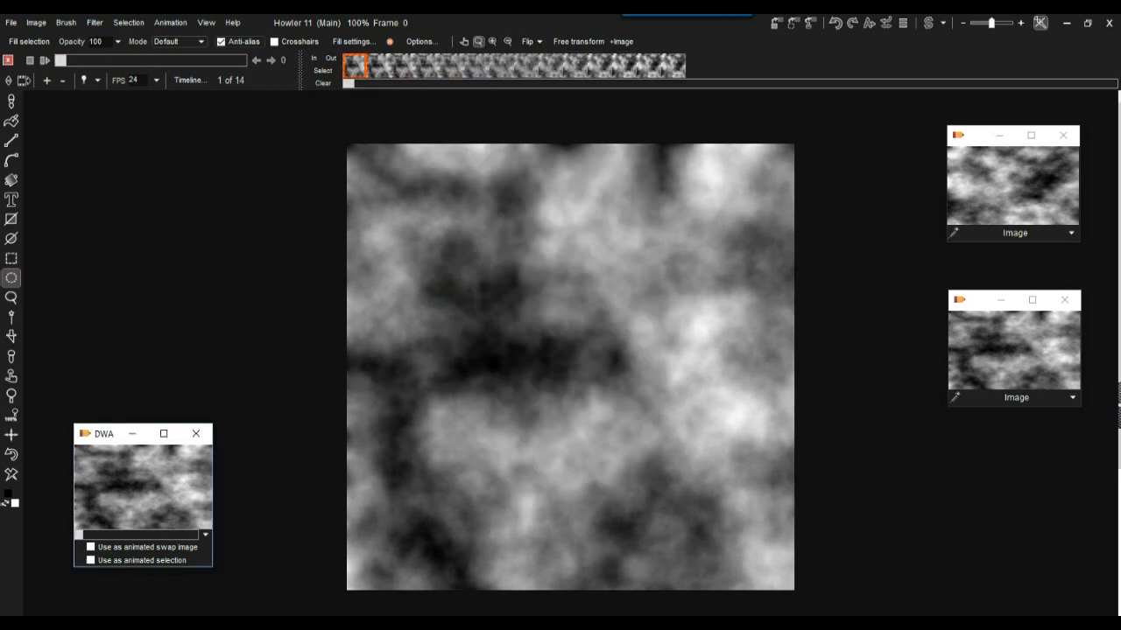
Play the time-stretched noise animation from the first frame and return to the start
mouse_move(61, 60)
mouse_down()
mouse_move(242, 60)
mouse_move(60, 60)
mouse_up()
click(44, 61)
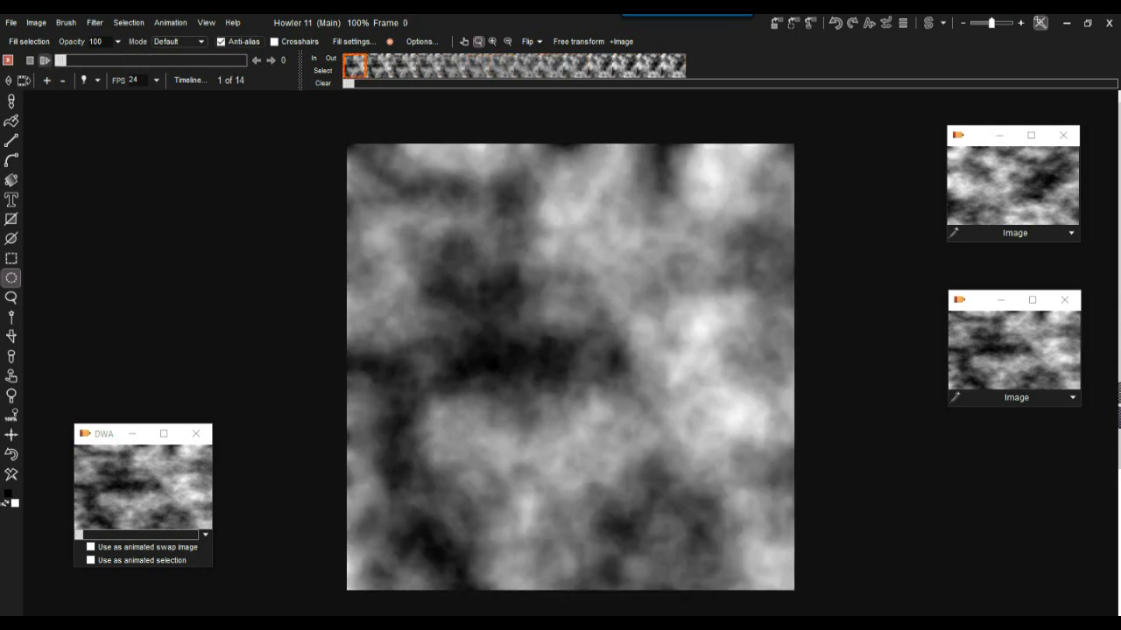
mouse_move(61, 60)
mouse_down()
mouse_move(144, 60)
mouse_move(60, 61)
mouse_up()
Try a dry run of the Motion prediction module extrapolating frames with 3 tweens and a scan for dropped frames, and close the module
click(95, 22)
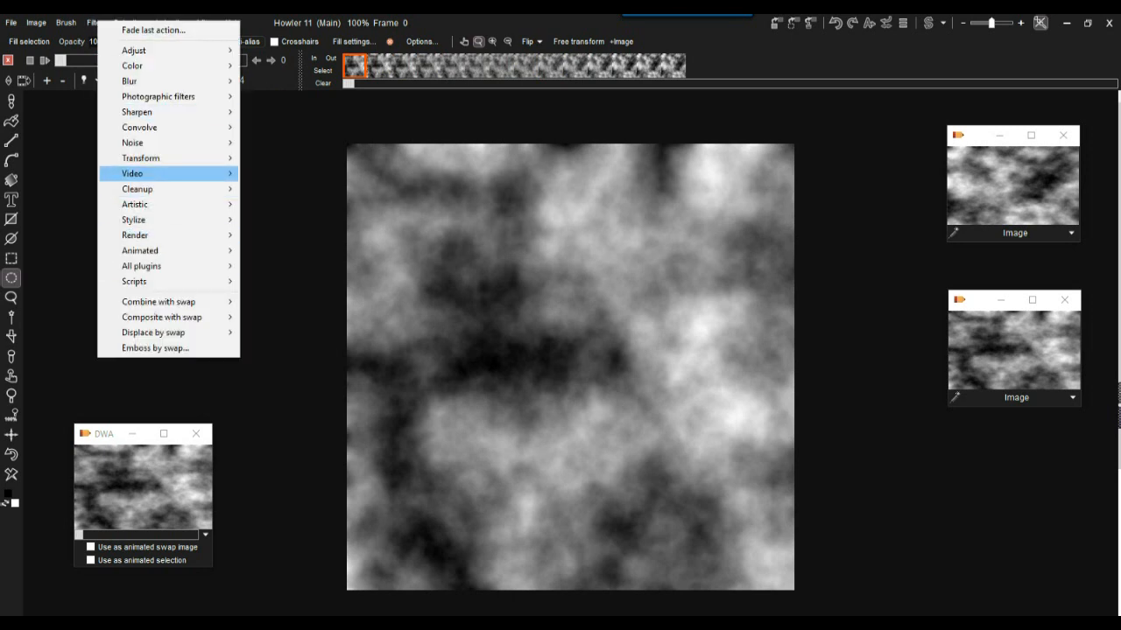
mouse_move(141, 158)
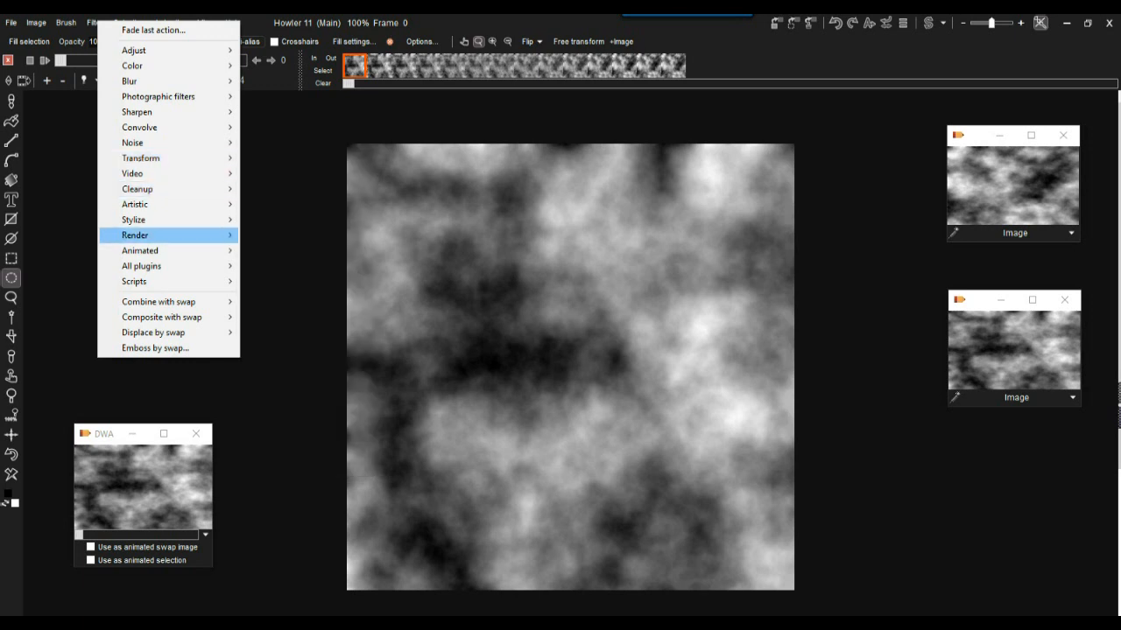
mouse_move(140, 250)
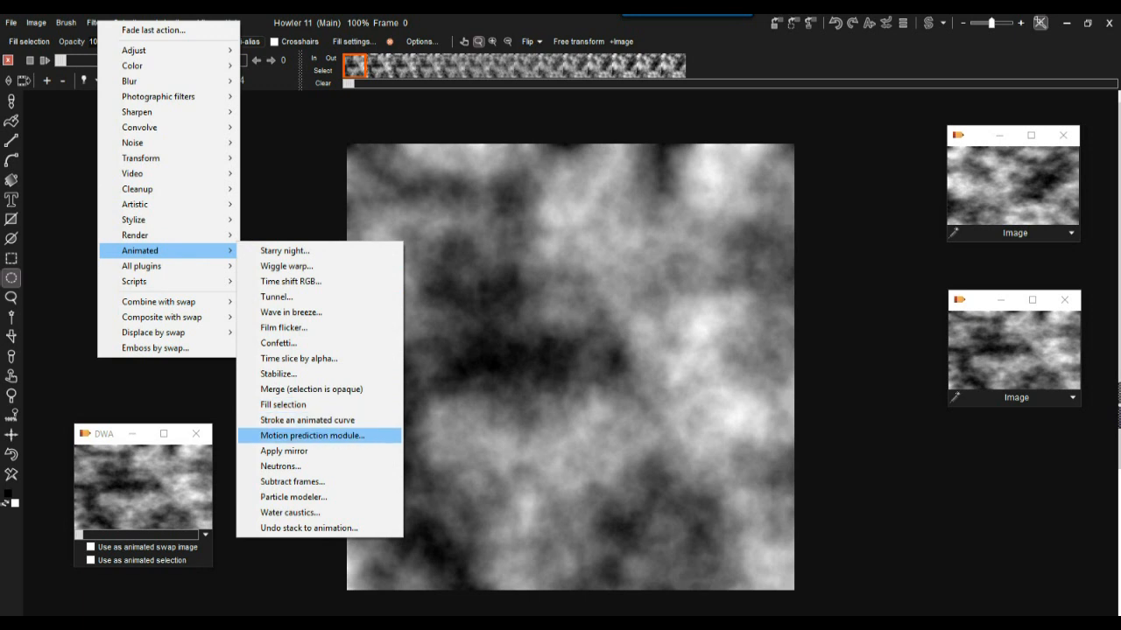
click(313, 435)
drag(525, 164, 175, 137)
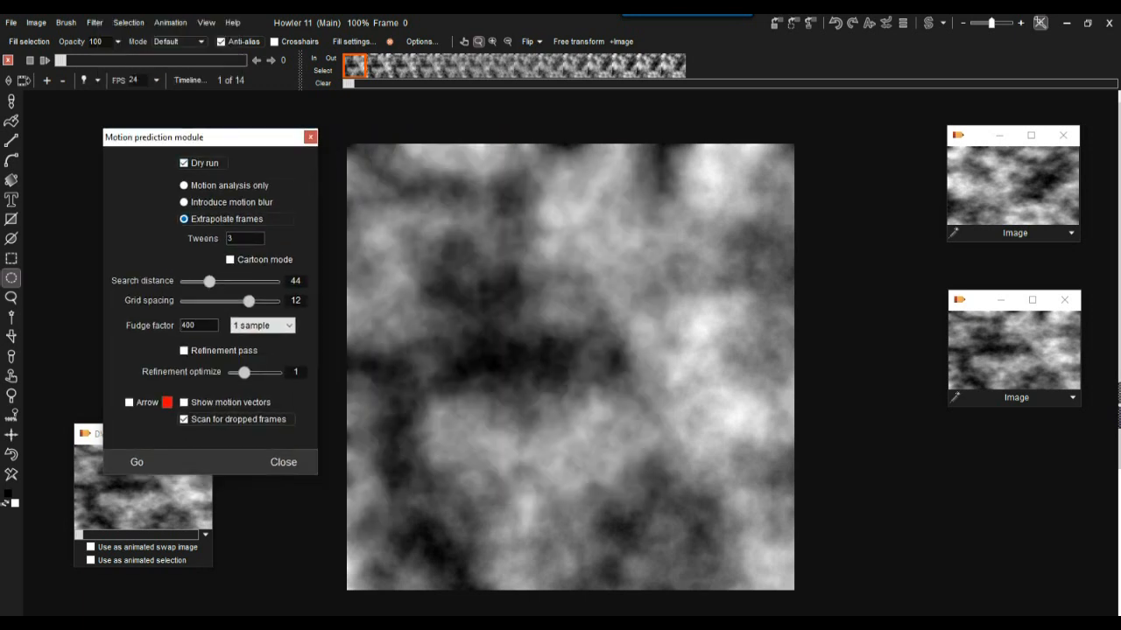
click(136, 462)
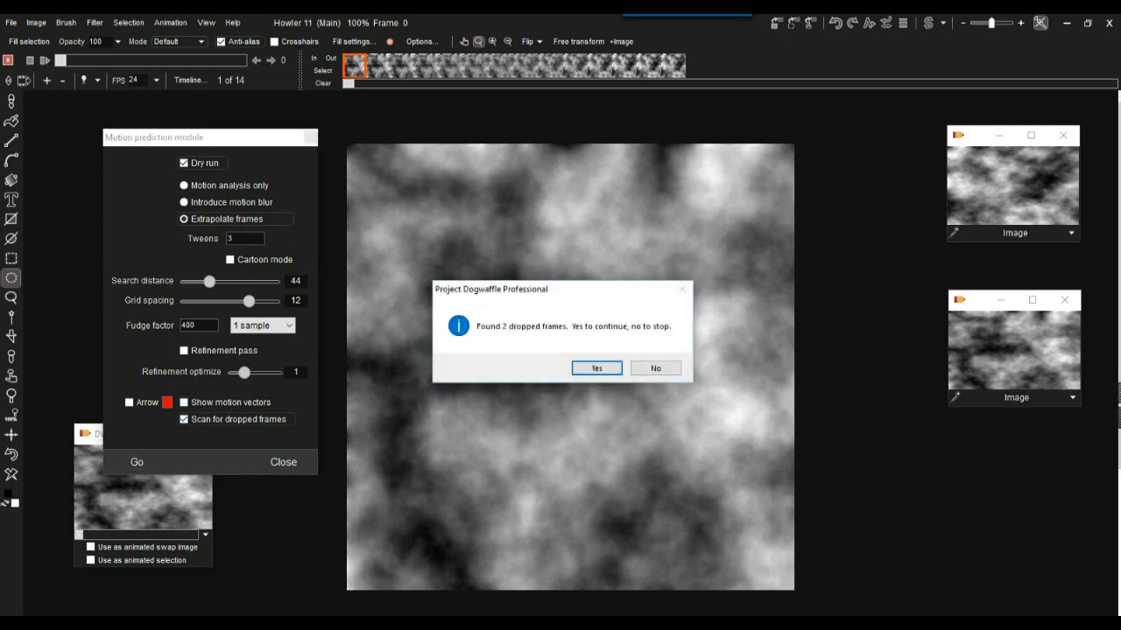
click(656, 369)
click(136, 462)
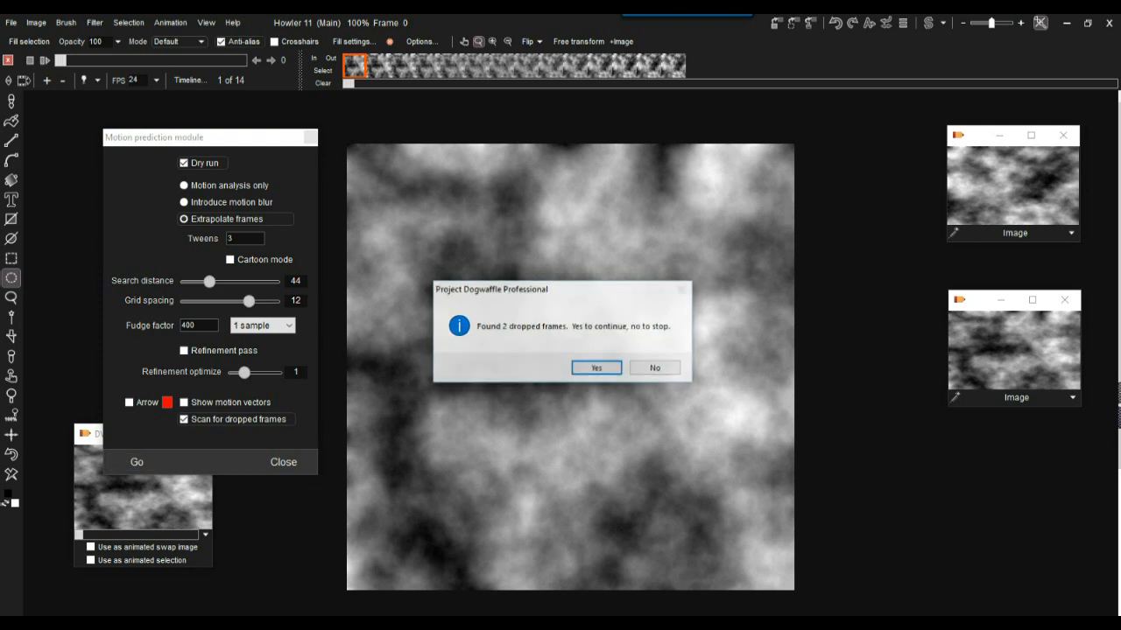
key(Return)
key(Return)
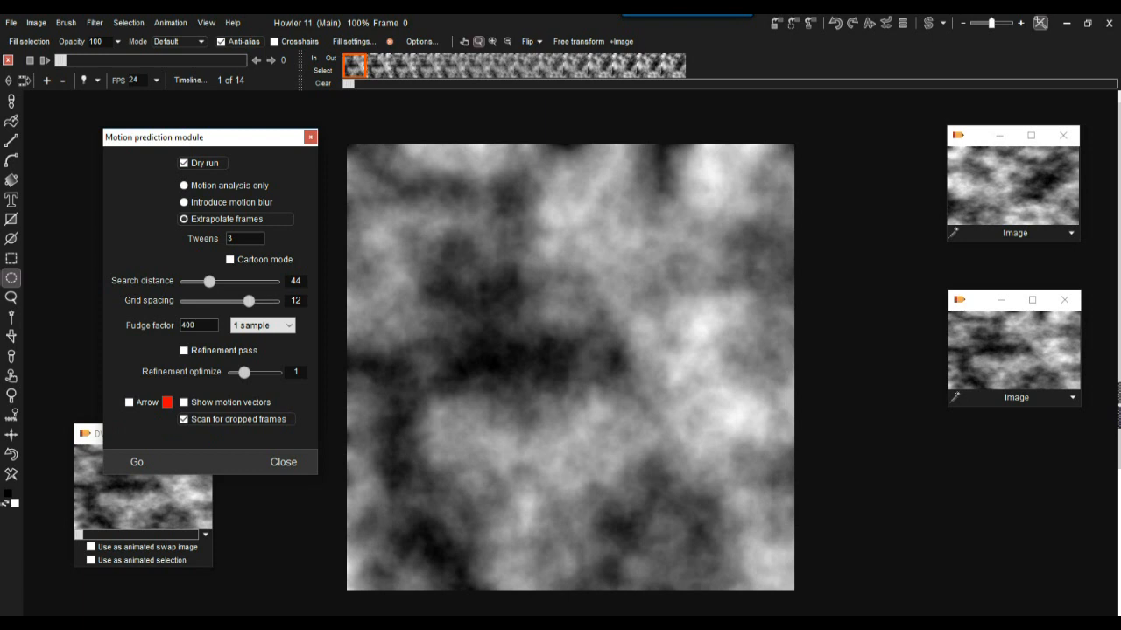
drag(210, 138, 177, 130)
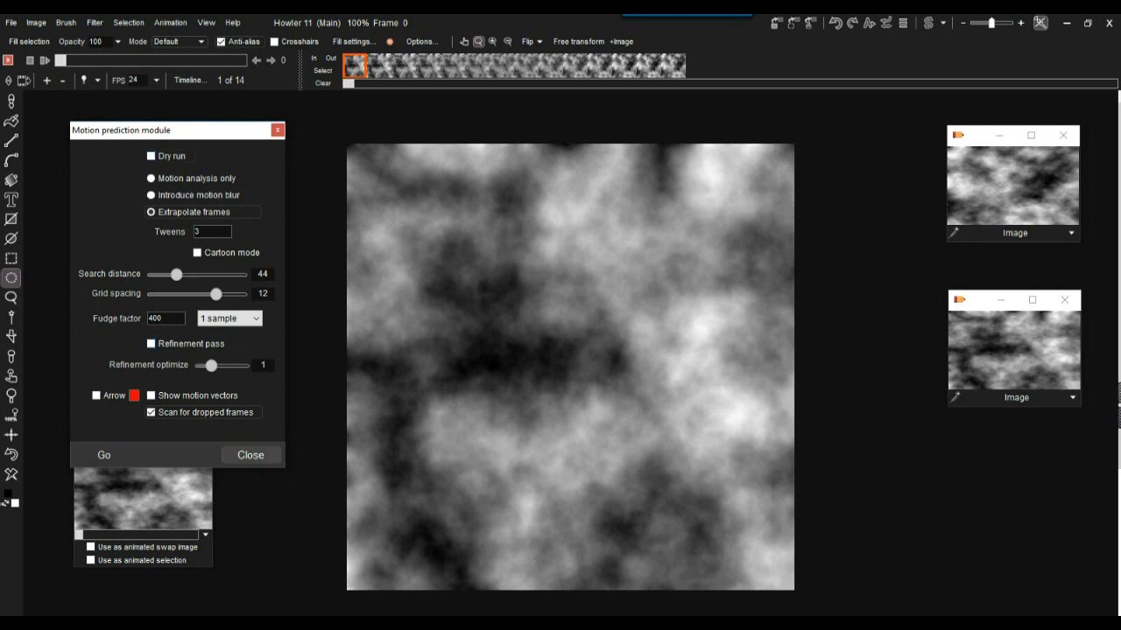
click(251, 455)
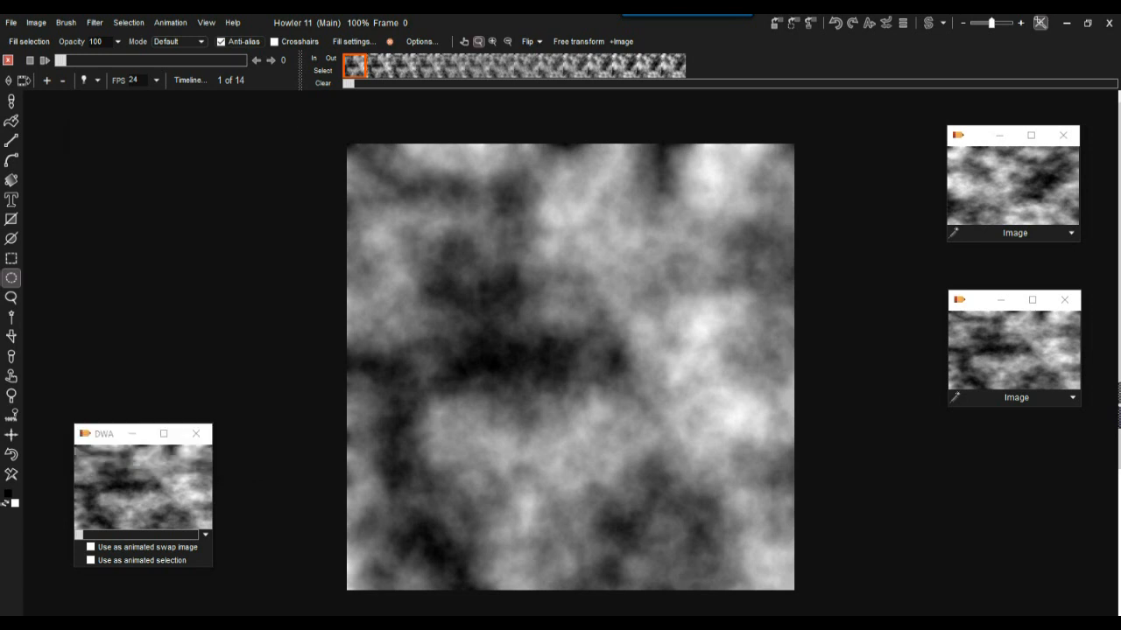
Copy the first stored noise image into frames 0 and 1 of the animation
click(1013, 185)
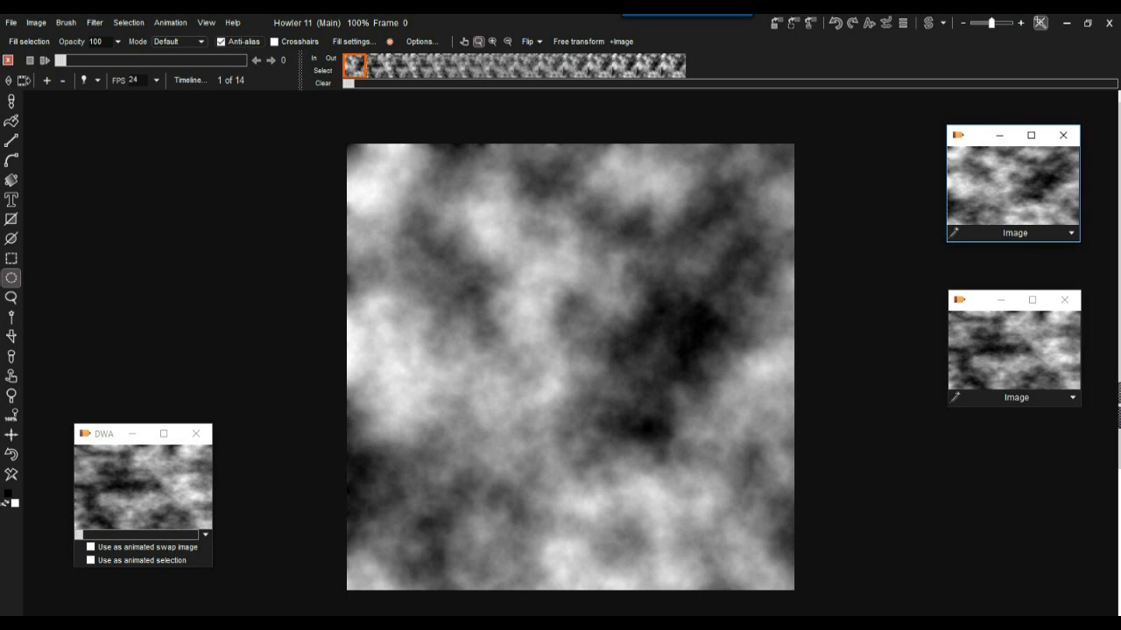
click(379, 66)
click(1013, 186)
click(355, 66)
click(379, 66)
Copy the second stored noise image into frames 2 and 3 of the animation
key(Right)
click(1009, 349)
key(Right)
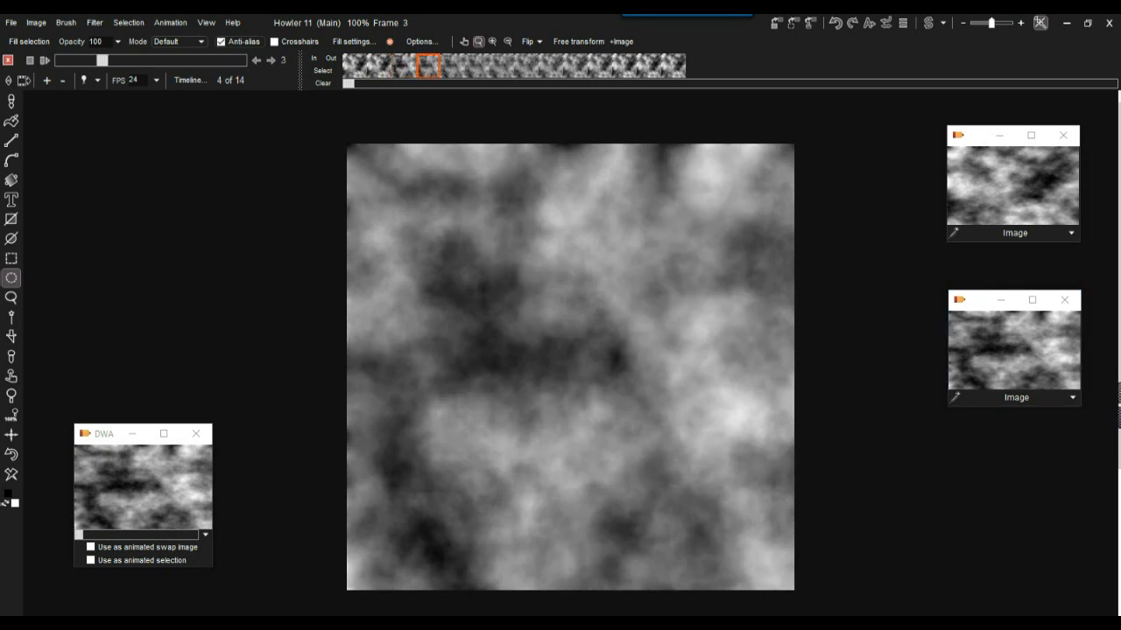
click(1013, 349)
Mark the block from frame 4 to the last frame and delete it
drag(429, 66, 453, 65)
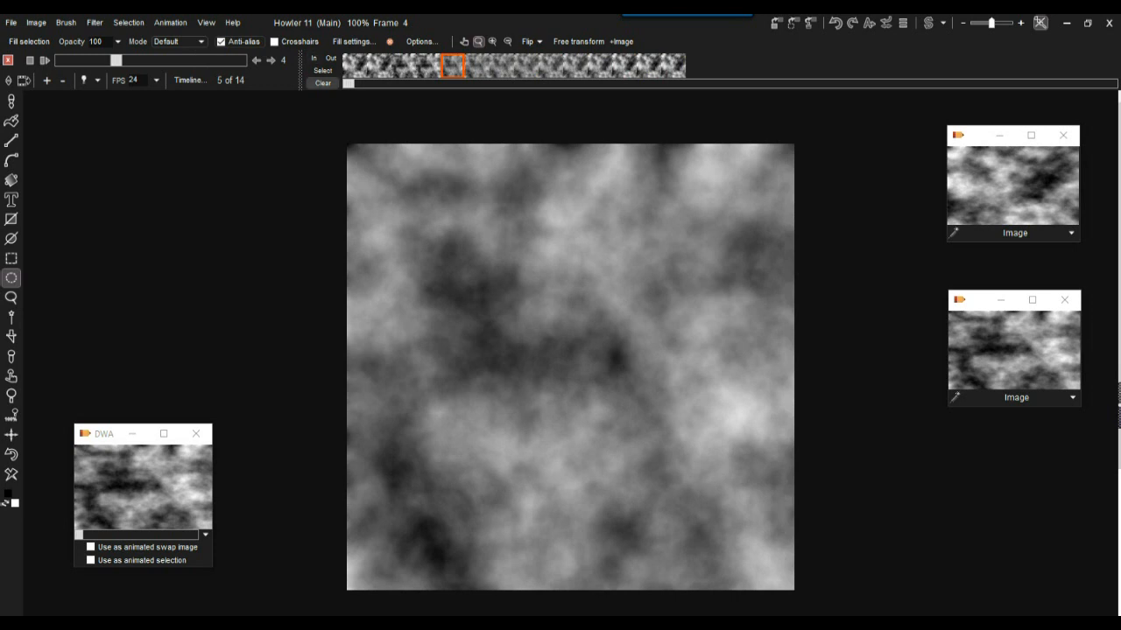
click(322, 71)
drag(453, 66, 673, 65)
right_click(605, 66)
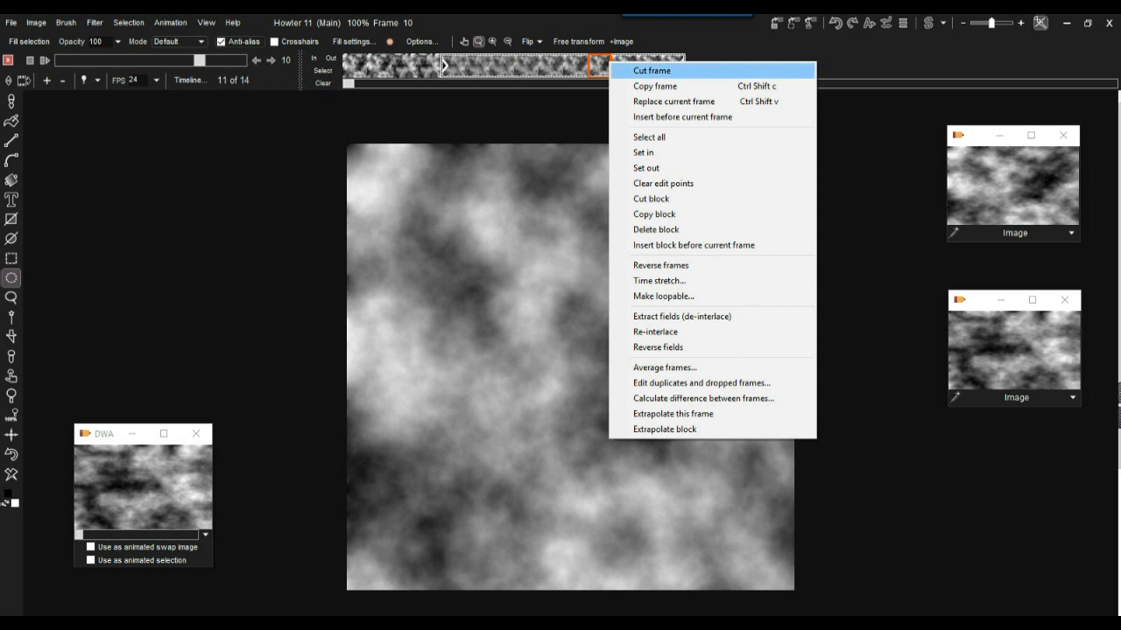
click(658, 230)
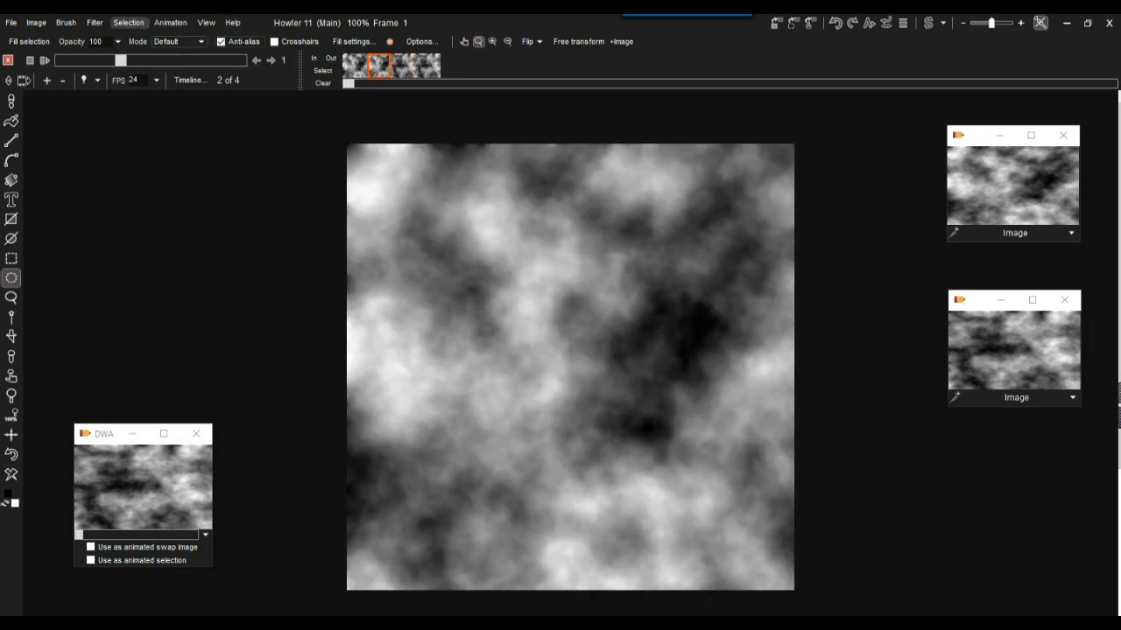
Do a dry run of the Motion prediction module with Extrapolate frames at 3 tweens and the dropped-frame scan turned off
click(94, 23)
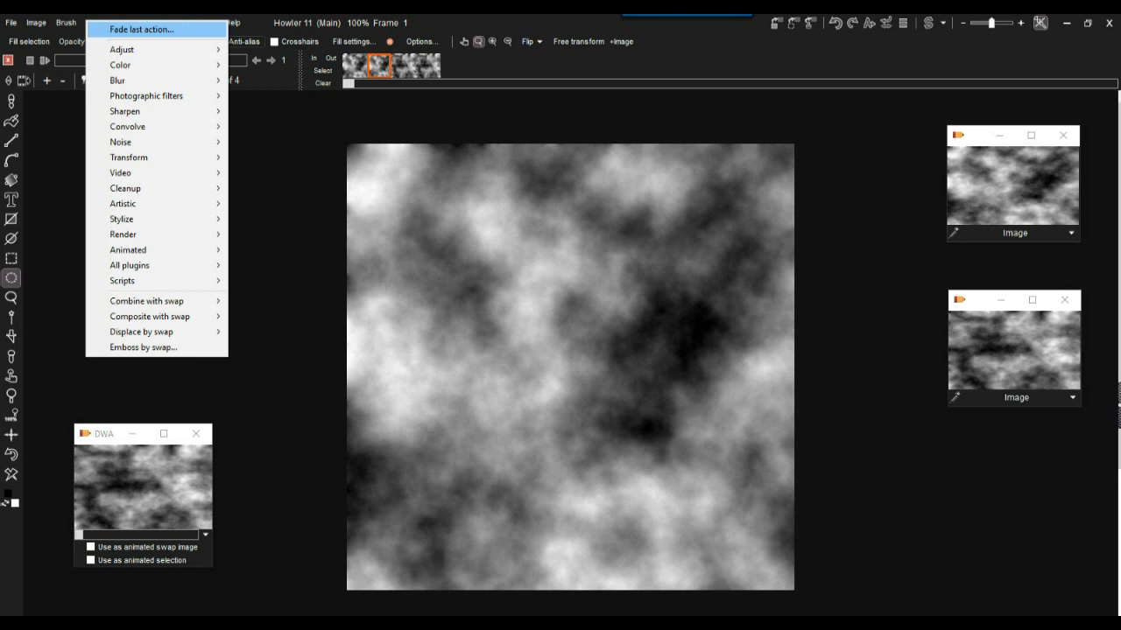
mouse_move(128, 251)
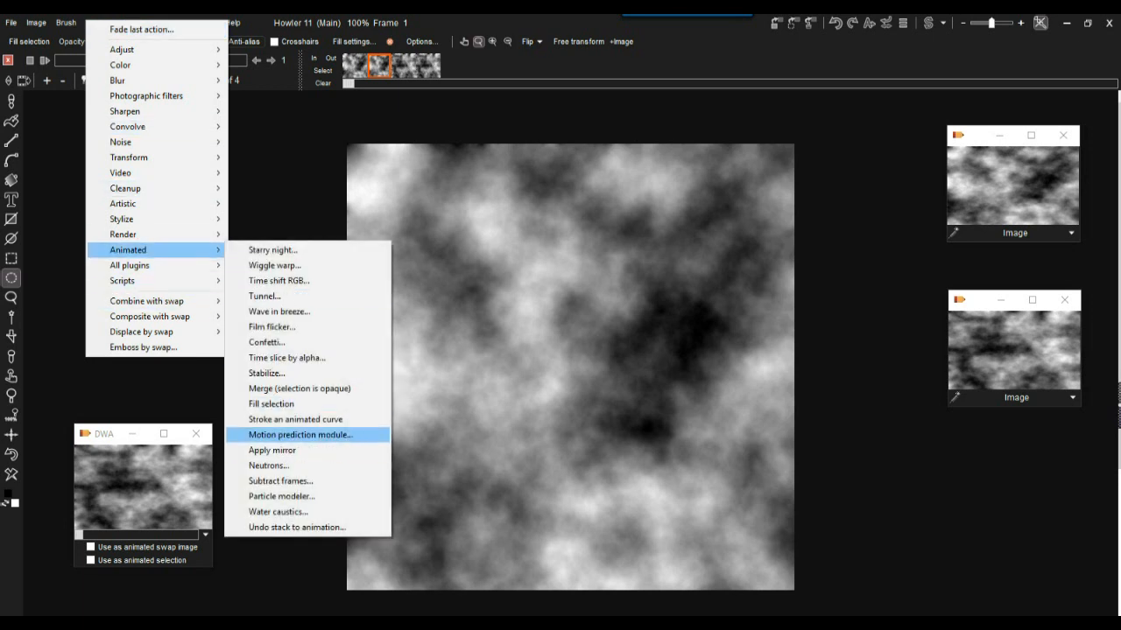
click(300, 434)
drag(560, 164, 229, 141)
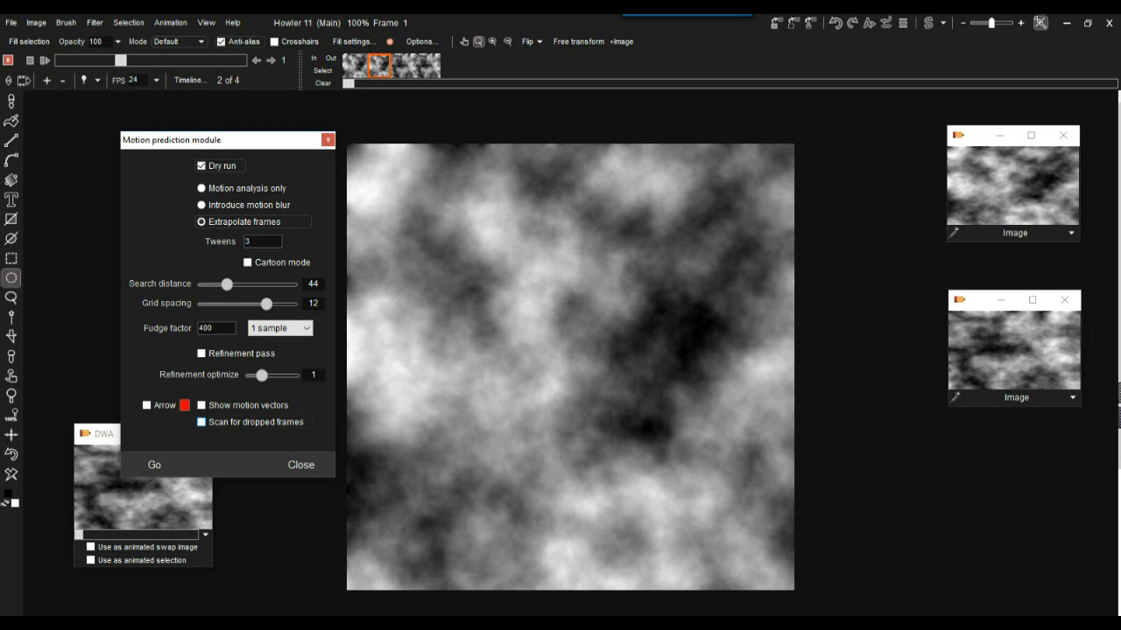
click(154, 465)
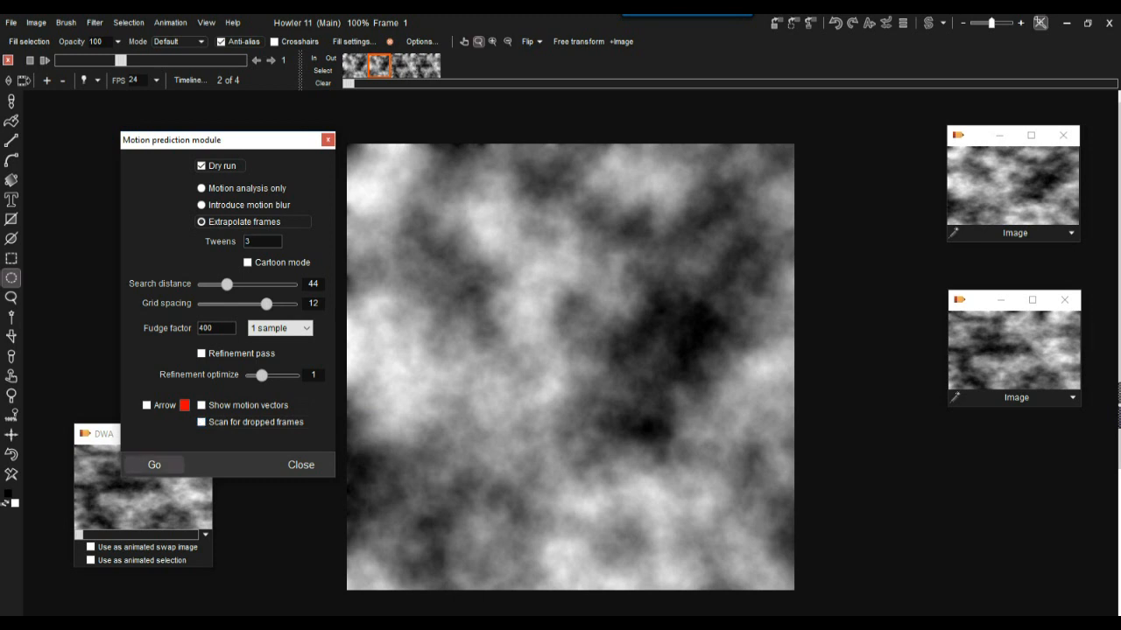
key(Return)
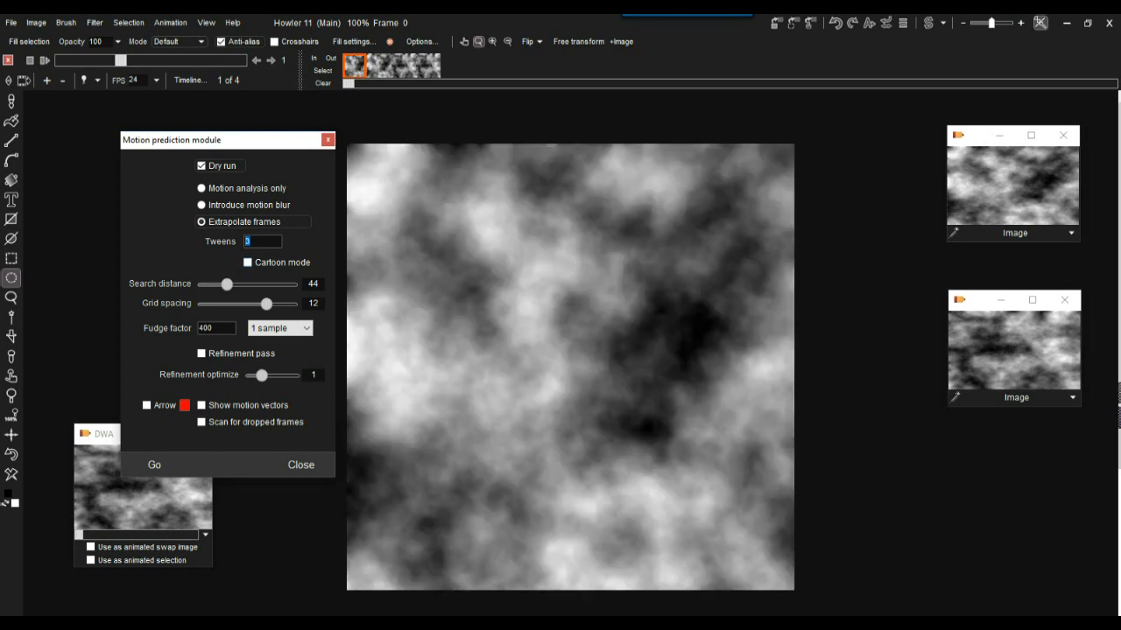
Test the frame extrapolation in dry runs with 12 and 33 tweens
text(12)
click(154, 465)
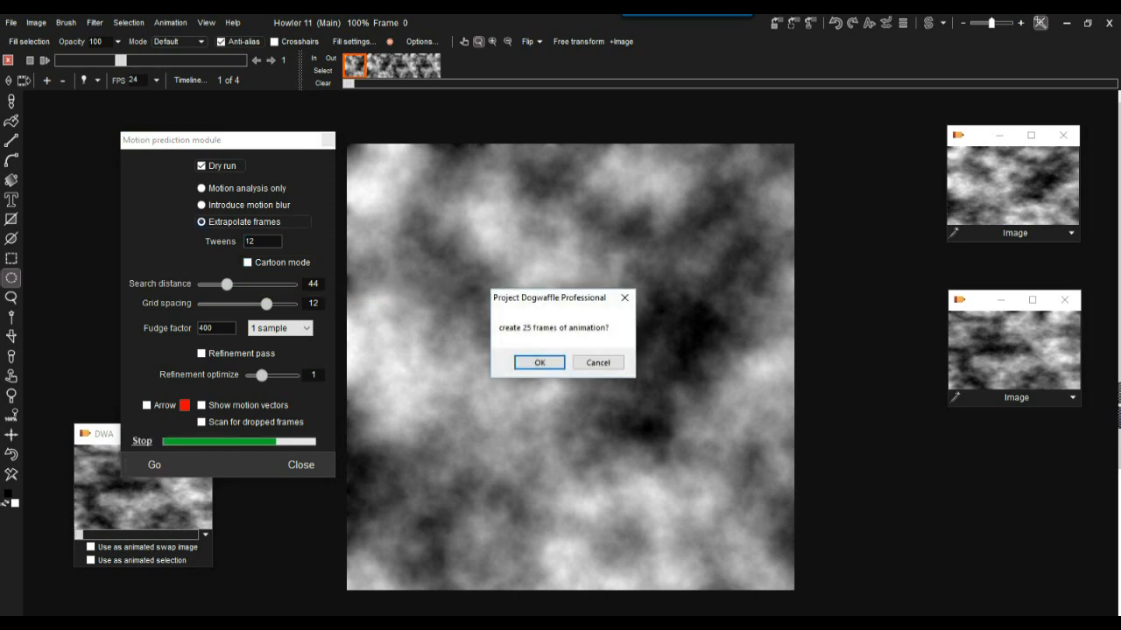
key(Return)
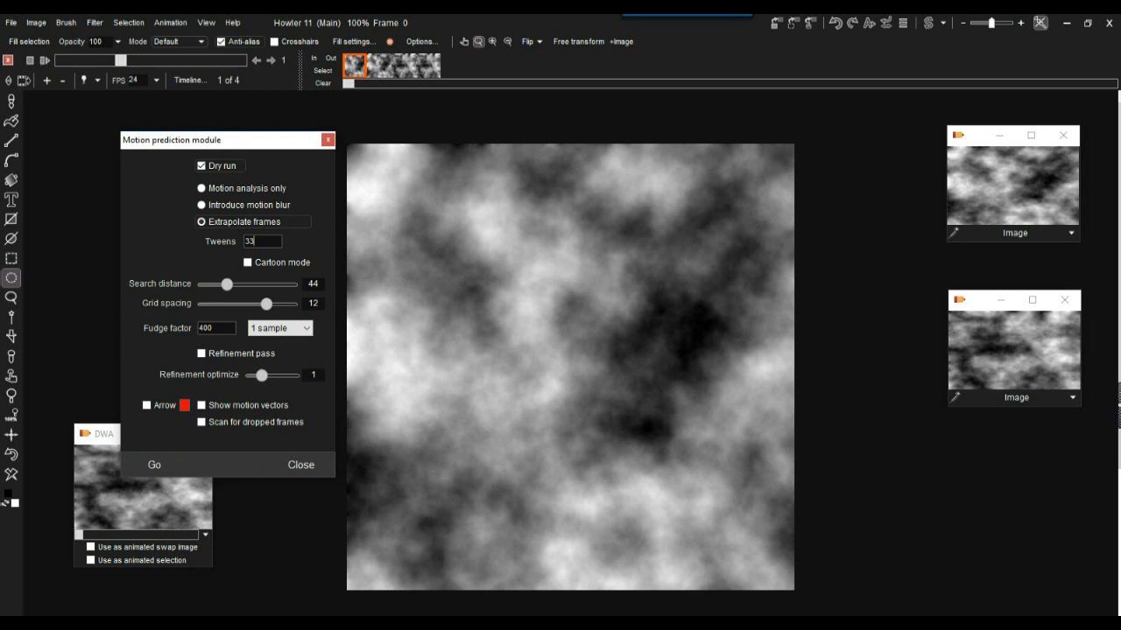
click(154, 465)
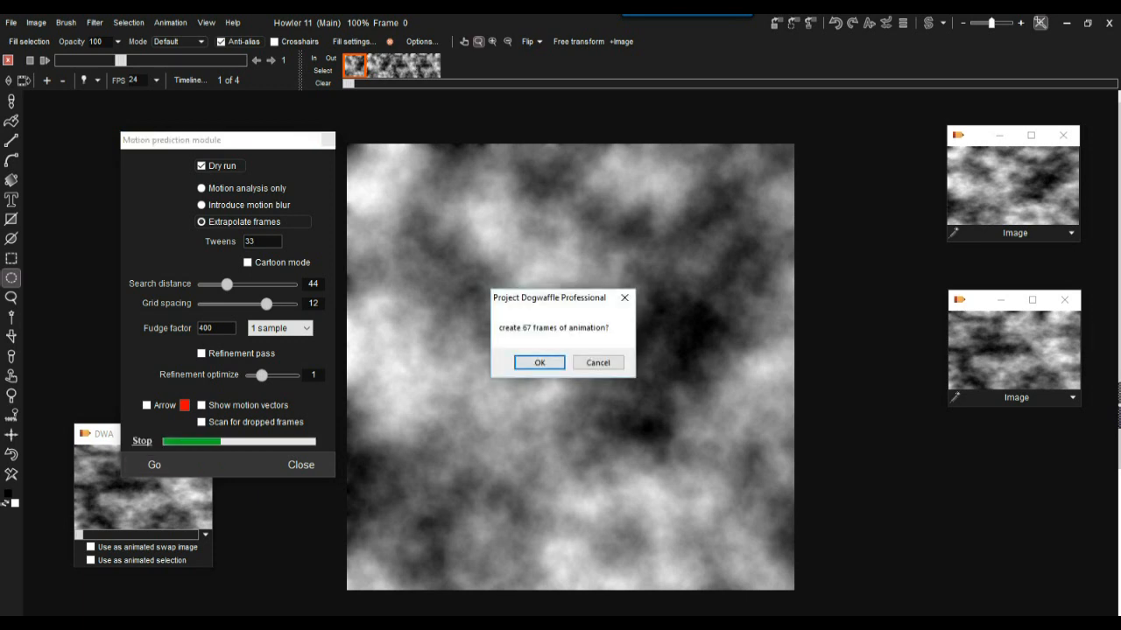
key(Return)
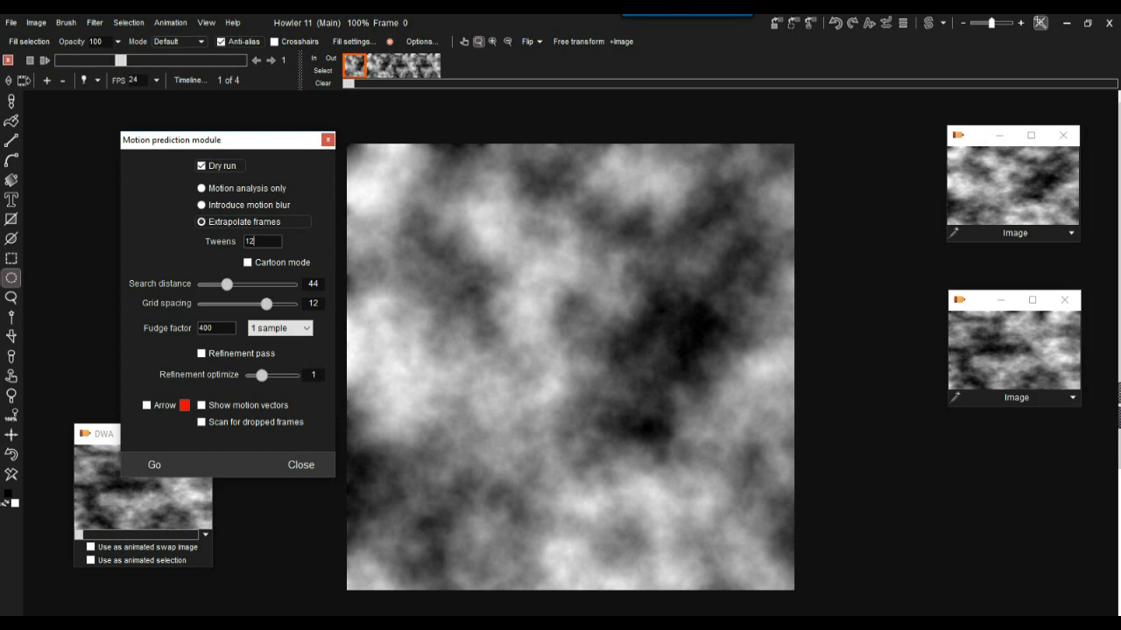
Extrapolate the animation frames with 123 tweens, first as a dry run and once more with Dry run turned off, and close the module
click(154, 465)
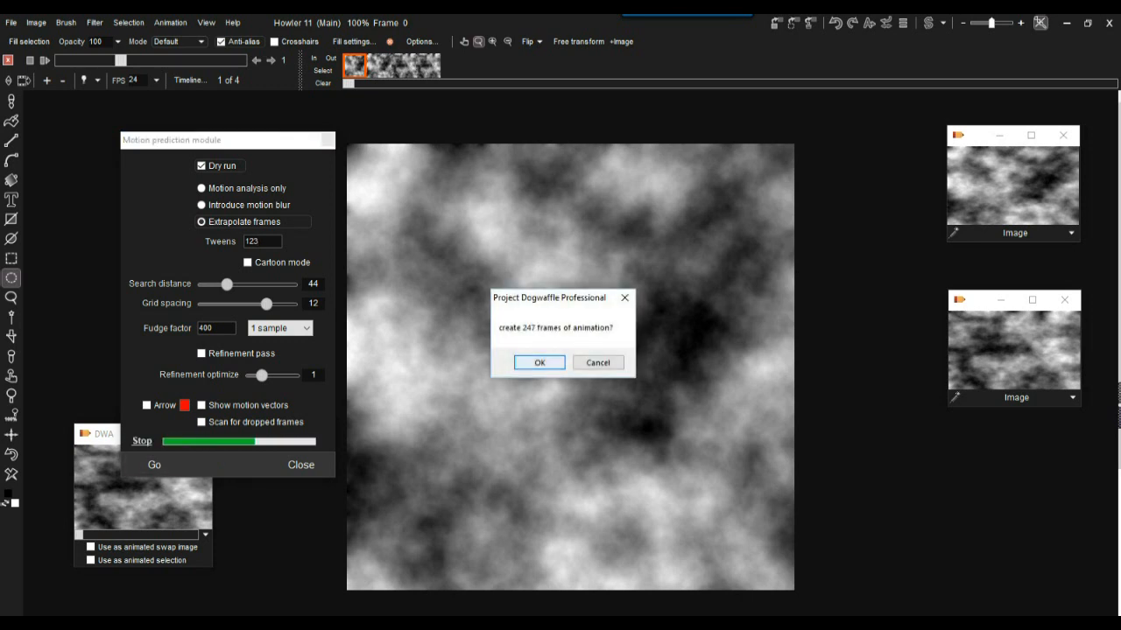
key(Return)
click(539, 363)
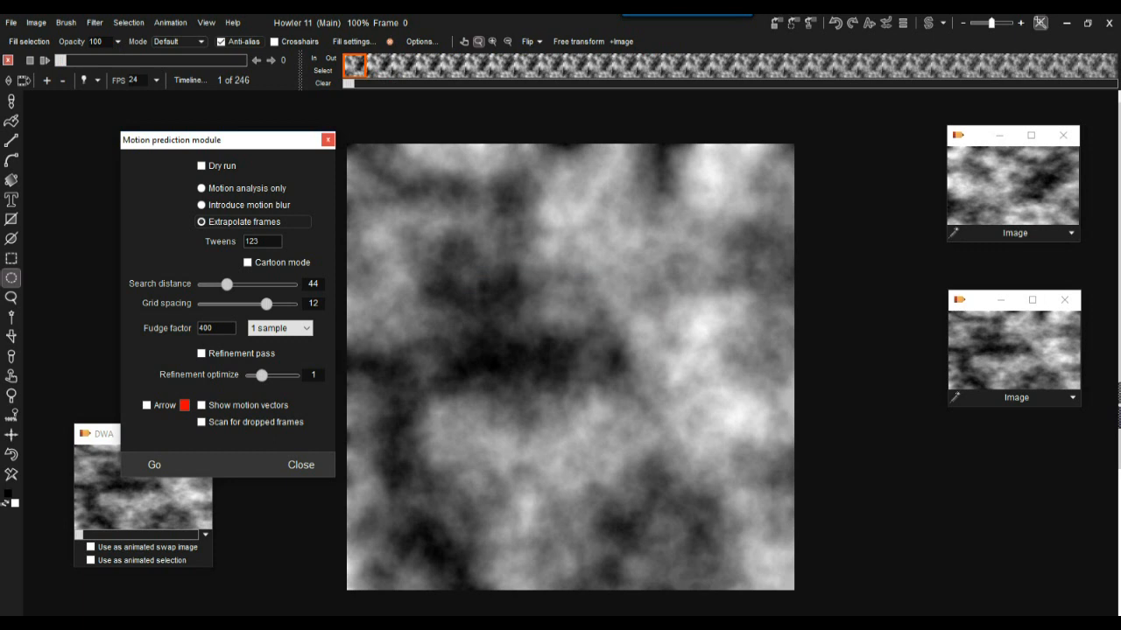
click(327, 139)
Remove the first frame of the extrapolated animation, and delete the block from frame 137 to the last frame
mouse_move(61, 61)
mouse_down()
mouse_move(242, 61)
mouse_move(61, 60)
mouse_up()
click(62, 80)
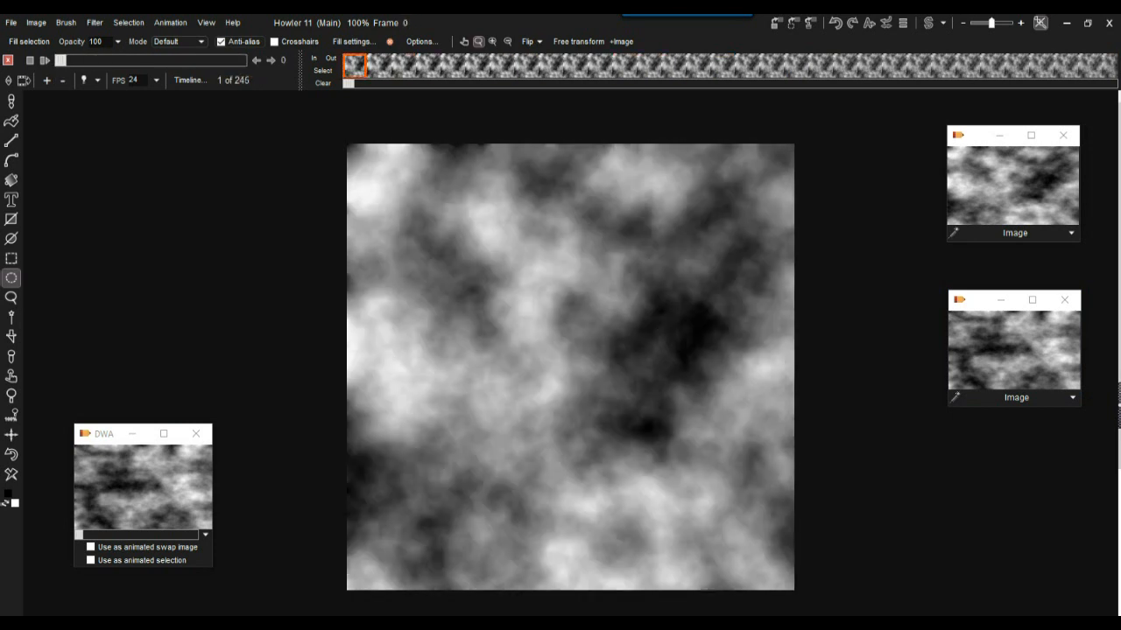
drag(60, 60, 162, 60)
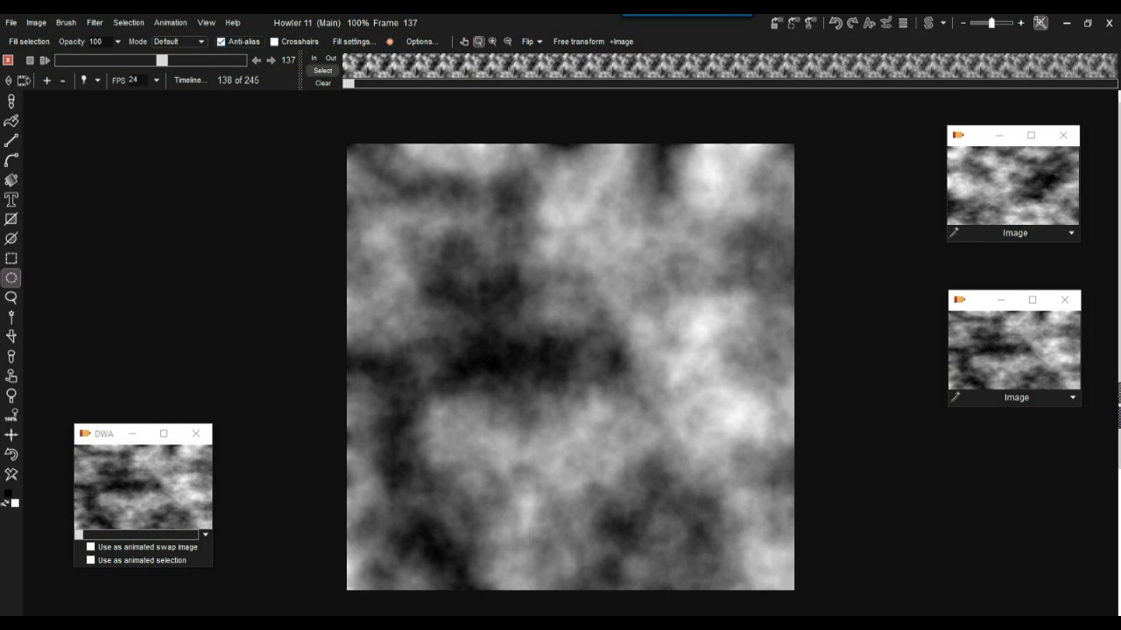
drag(162, 60, 241, 60)
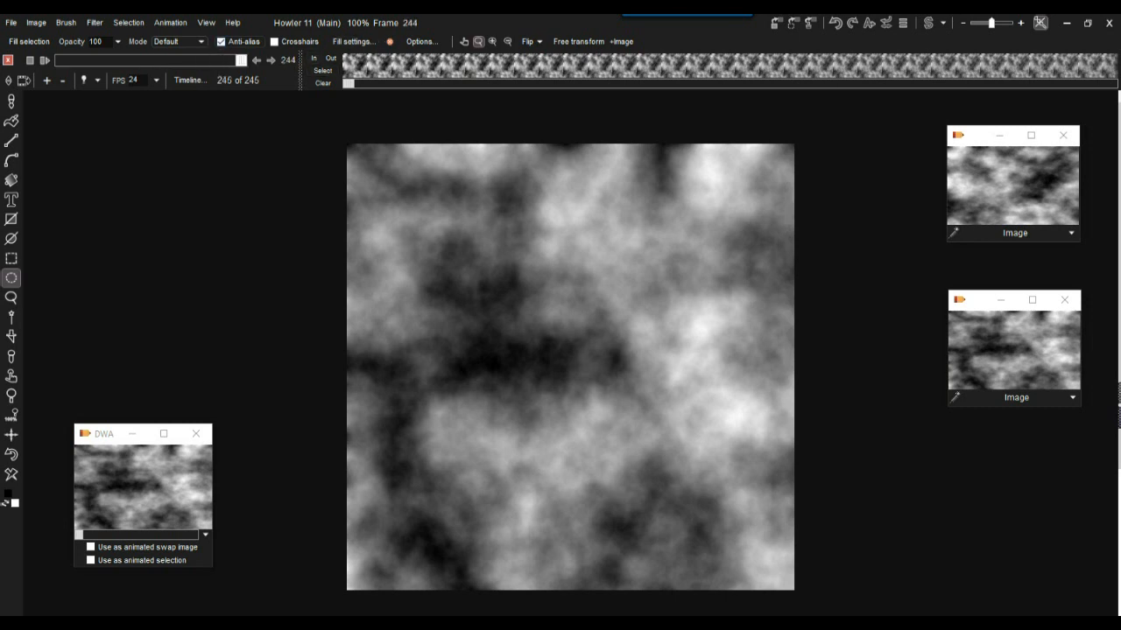
click(330, 59)
right_click(401, 64)
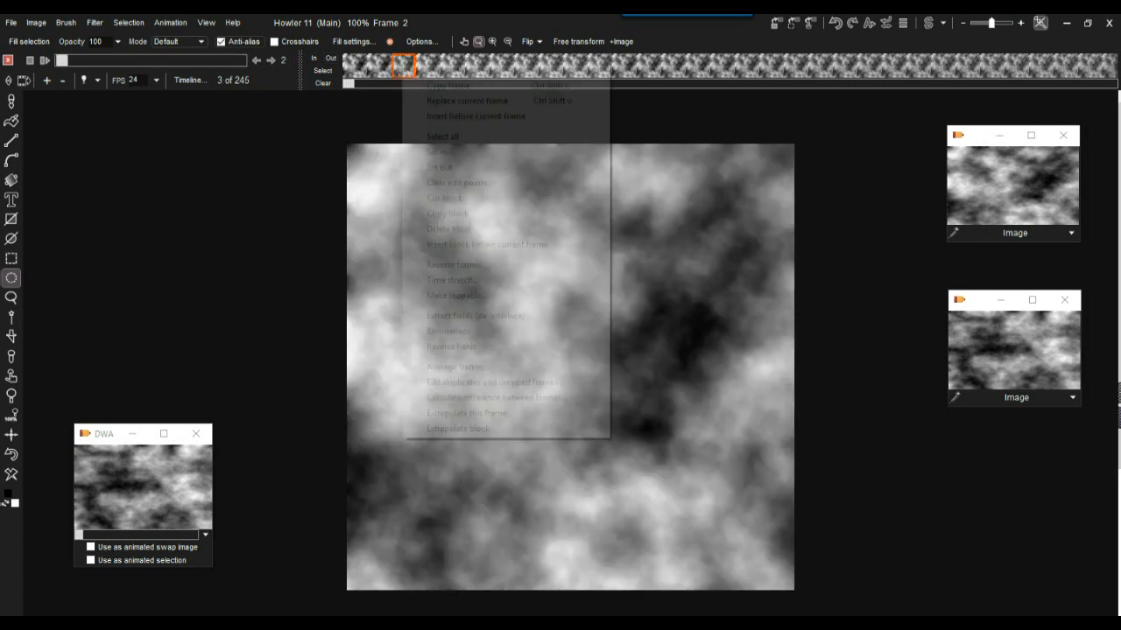
click(449, 228)
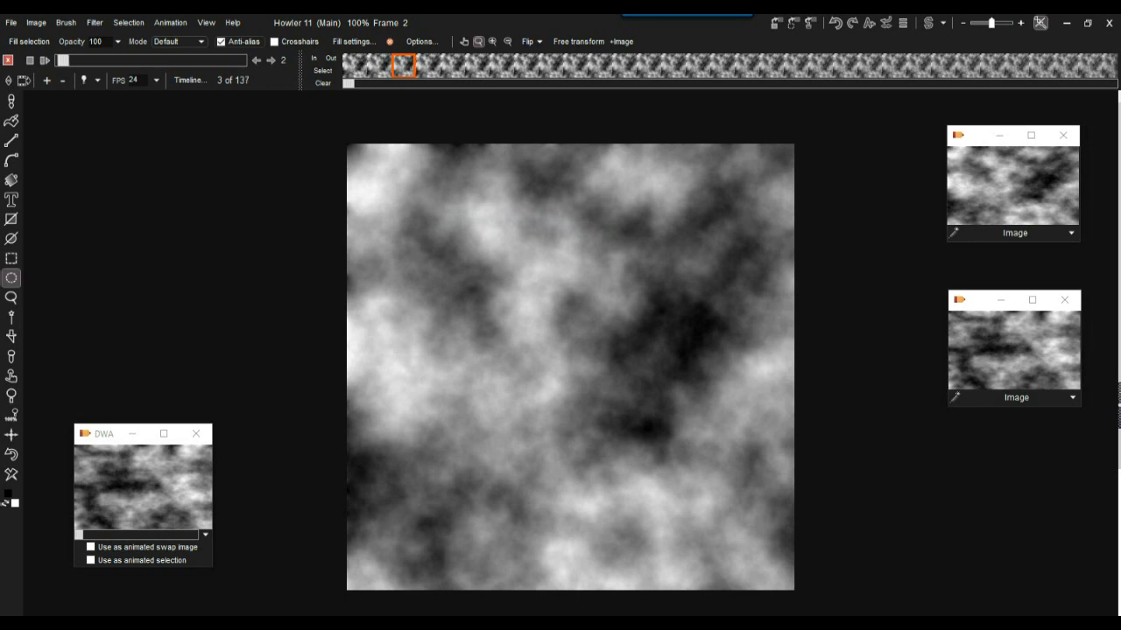
Play the trimmed morphing animation enlarged to 215% and stop it
key(space)
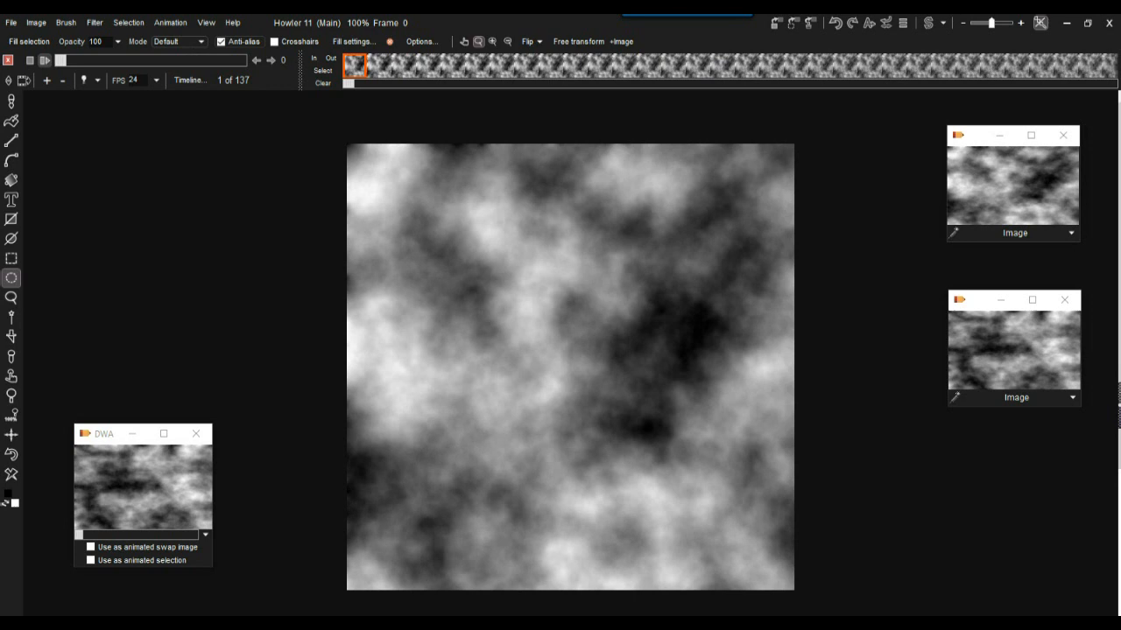
scroll(570, 353, up, 6)
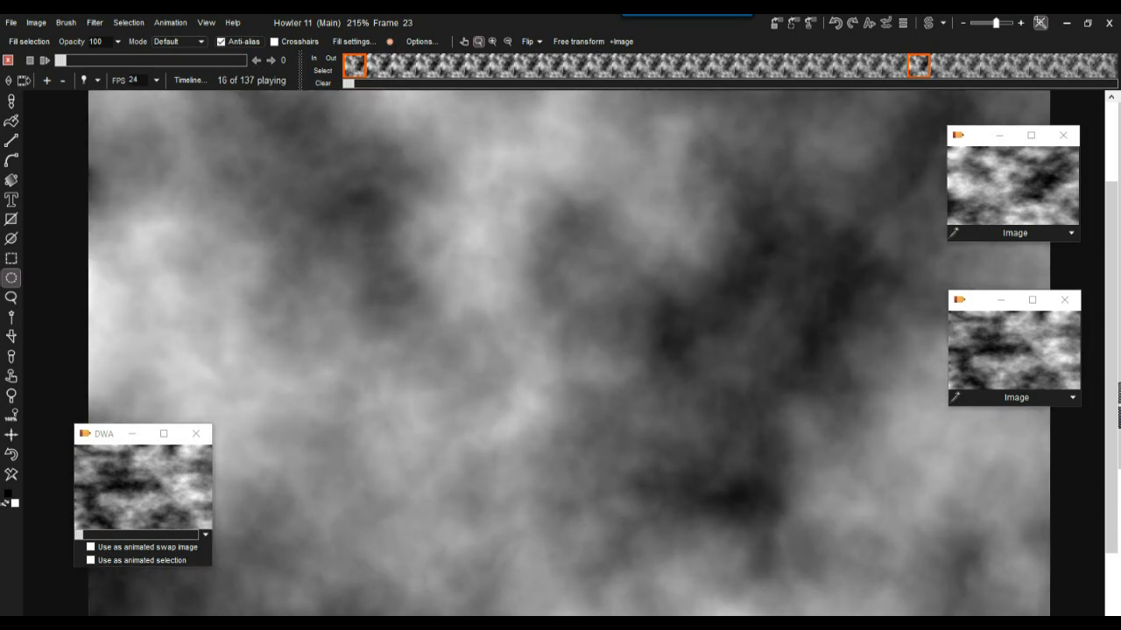
click(78, 61)
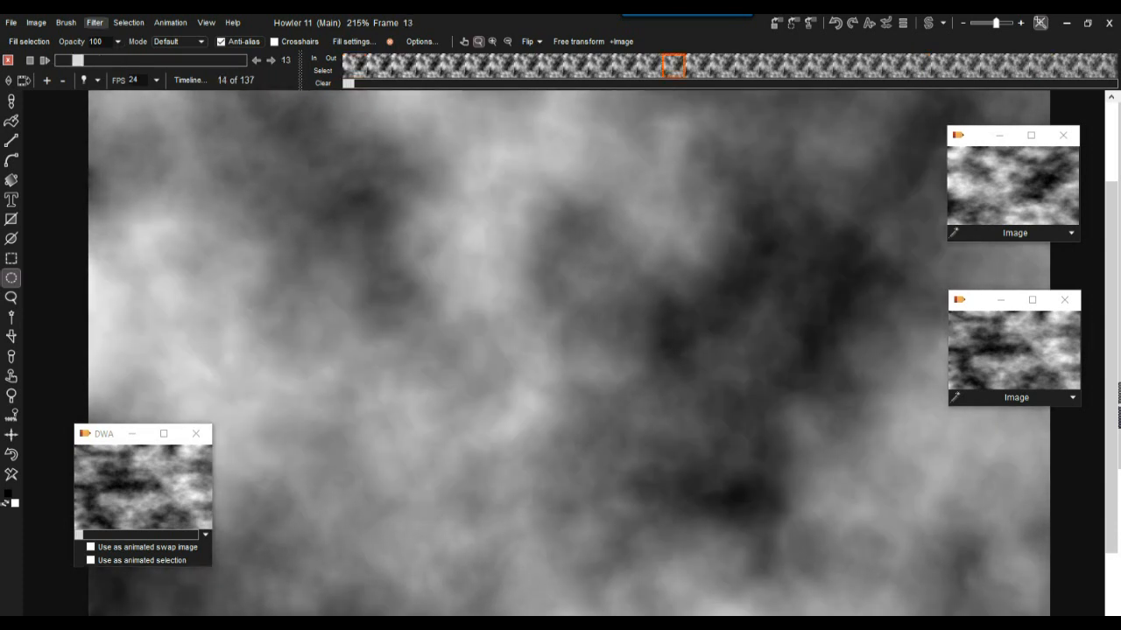
Expand the dynamic range of the noise image at frame 13
click(39, 22)
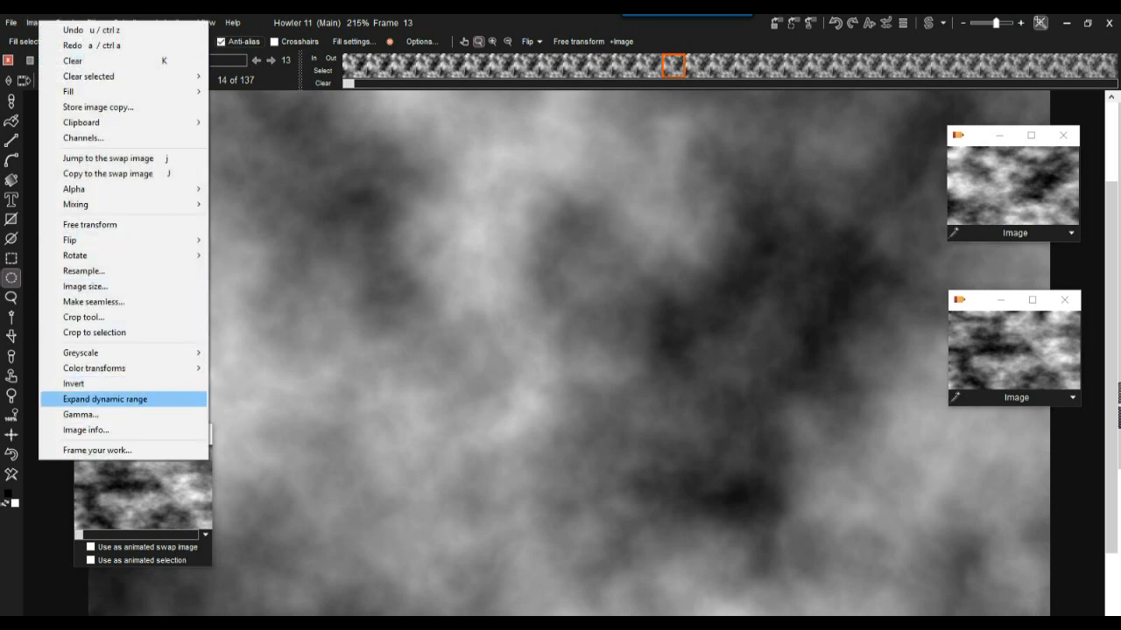
click(106, 399)
key(Return)
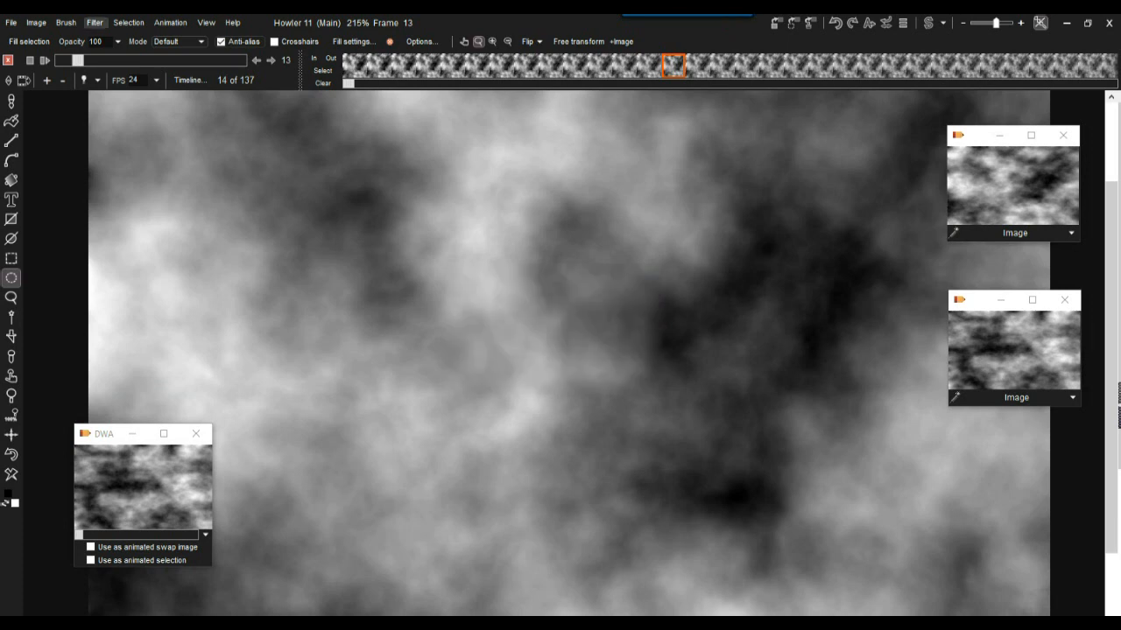
Try raising the contrast to 134 with the value adjustment filter, and undo it
click(94, 22)
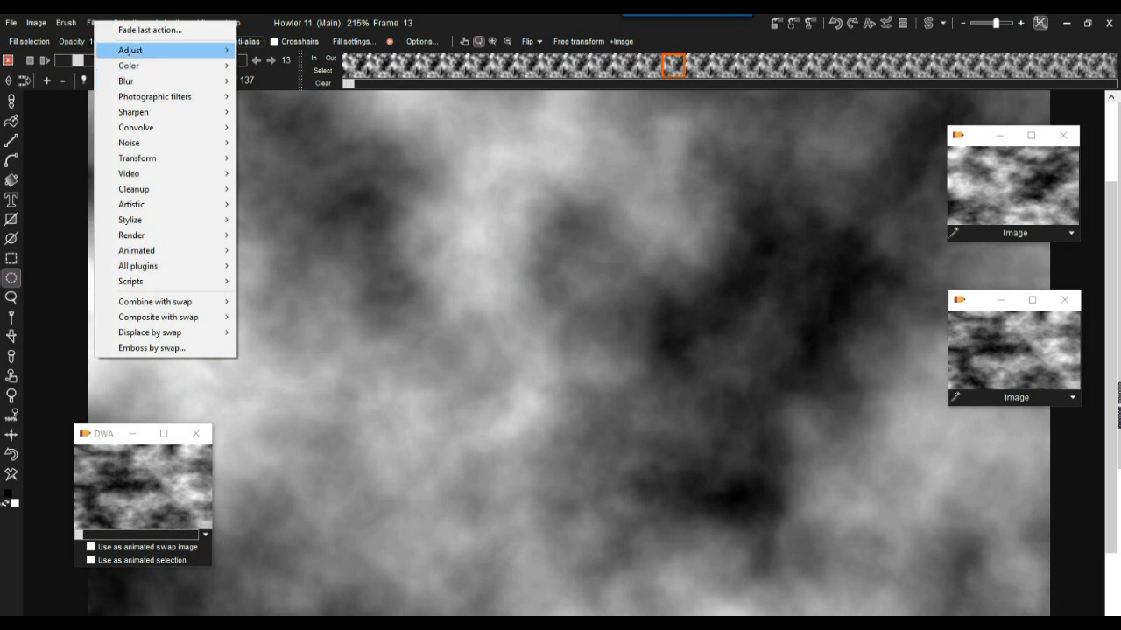
mouse_move(132, 50)
click(262, 65)
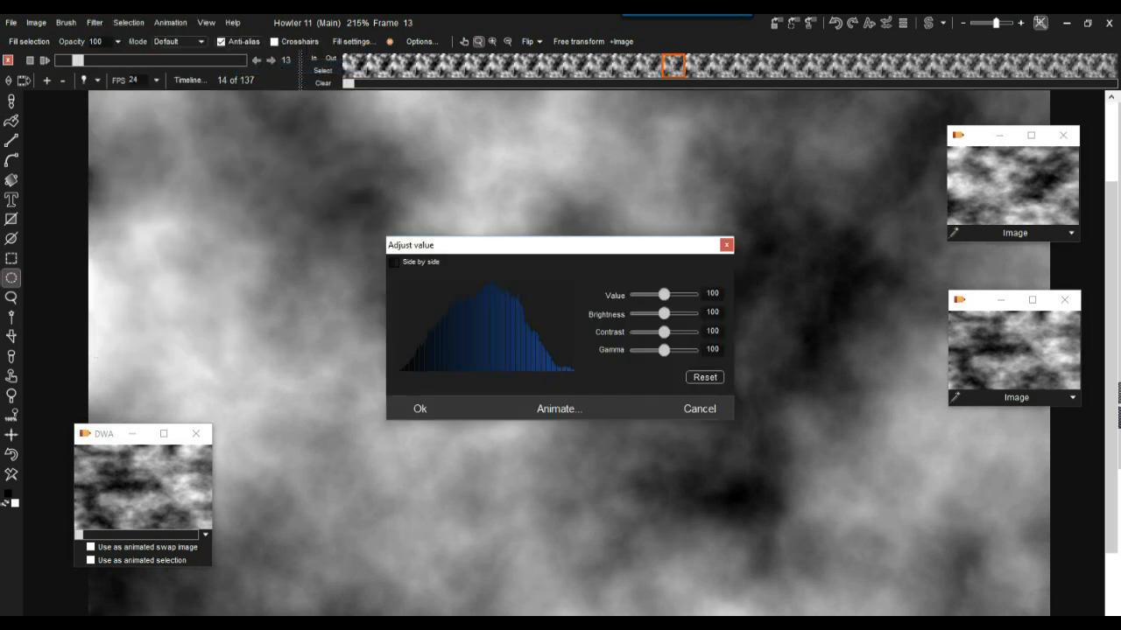
mouse_move(663, 332)
mouse_down()
mouse_move(673, 332)
mouse_move(664, 350)
mouse_up()
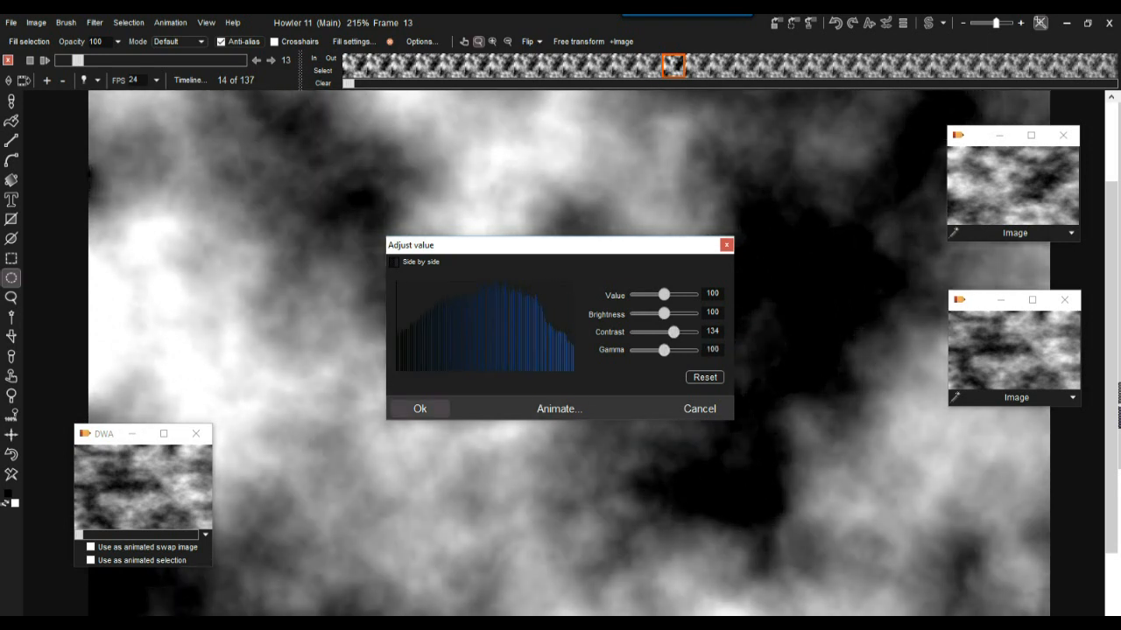
click(420, 409)
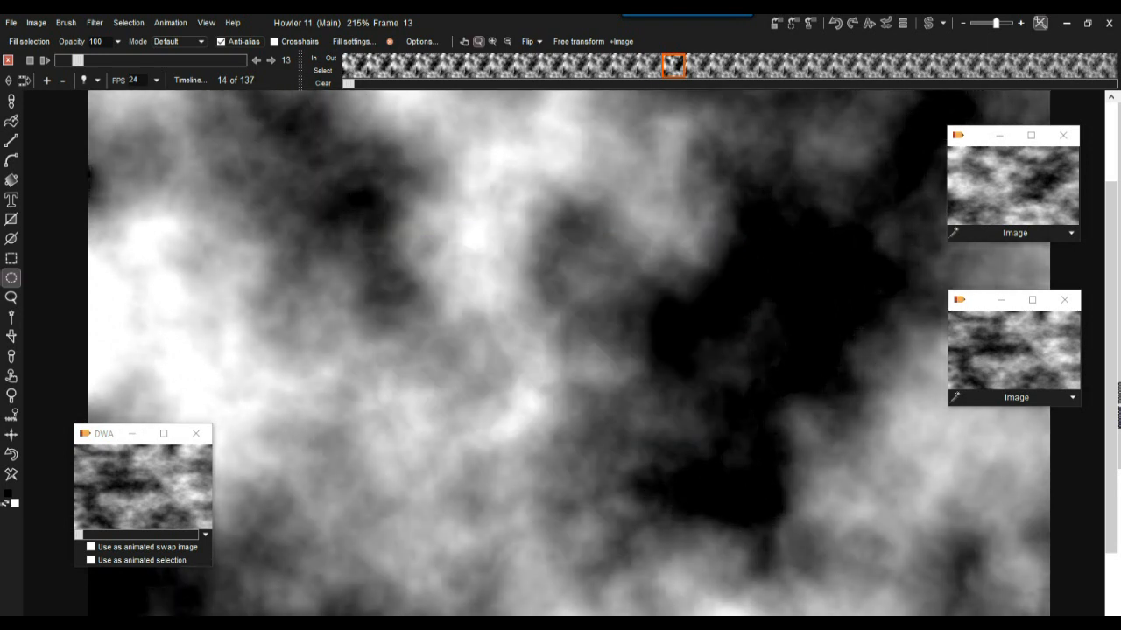
click(12, 454)
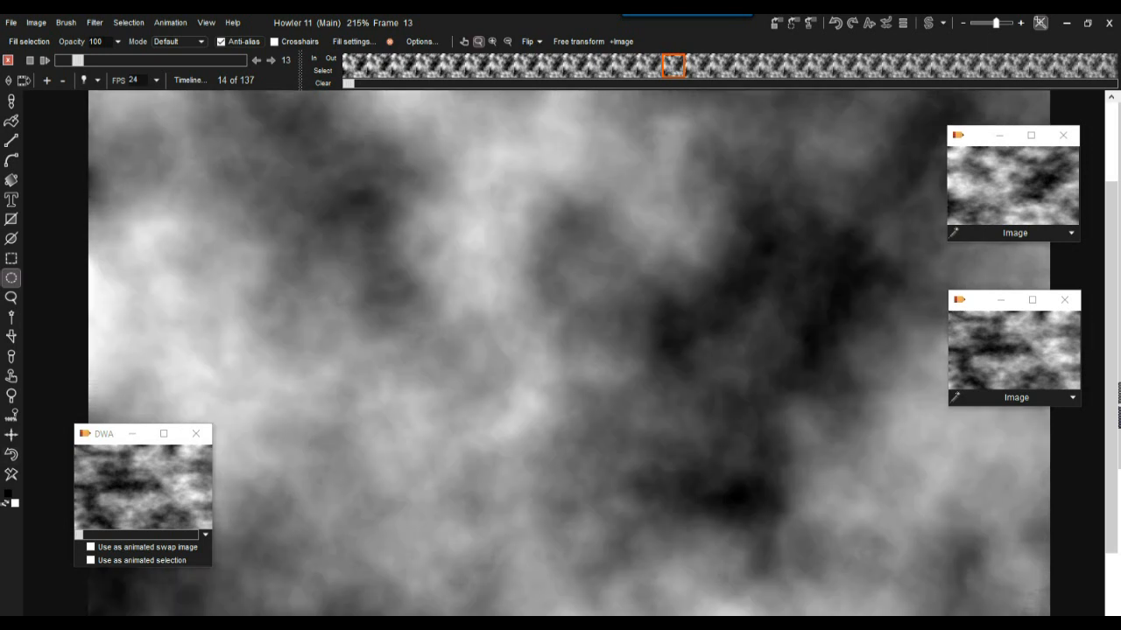
Load the two stored noise images into the swap image in turn, ending with the upper one, and return to the main image
scroll(702, 271, down, 7)
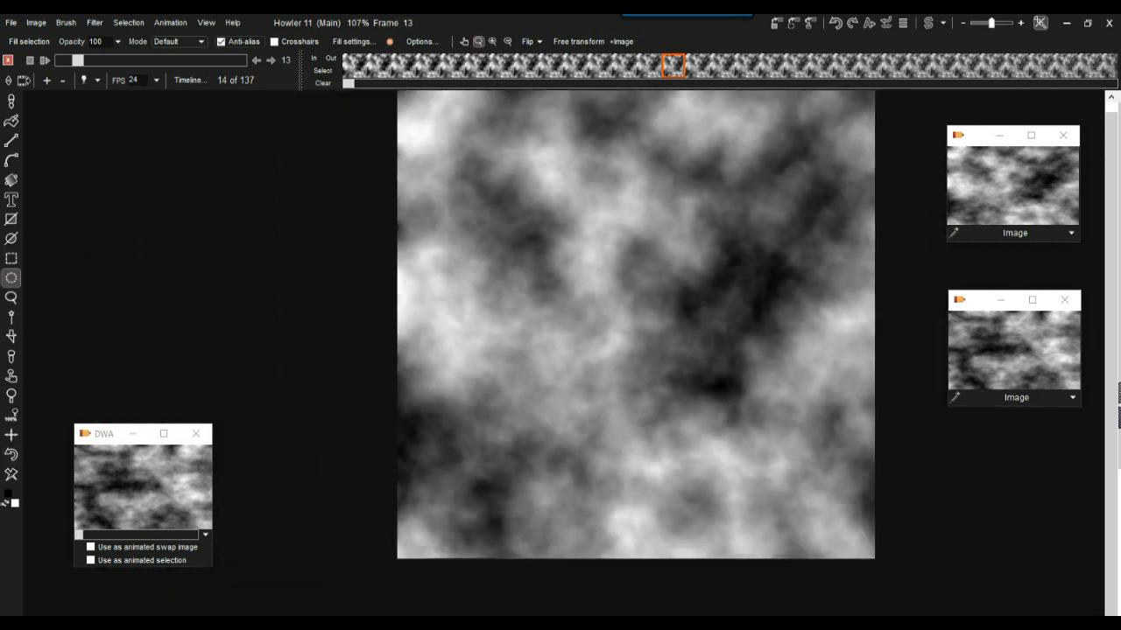
drag(702, 271, 717, 304)
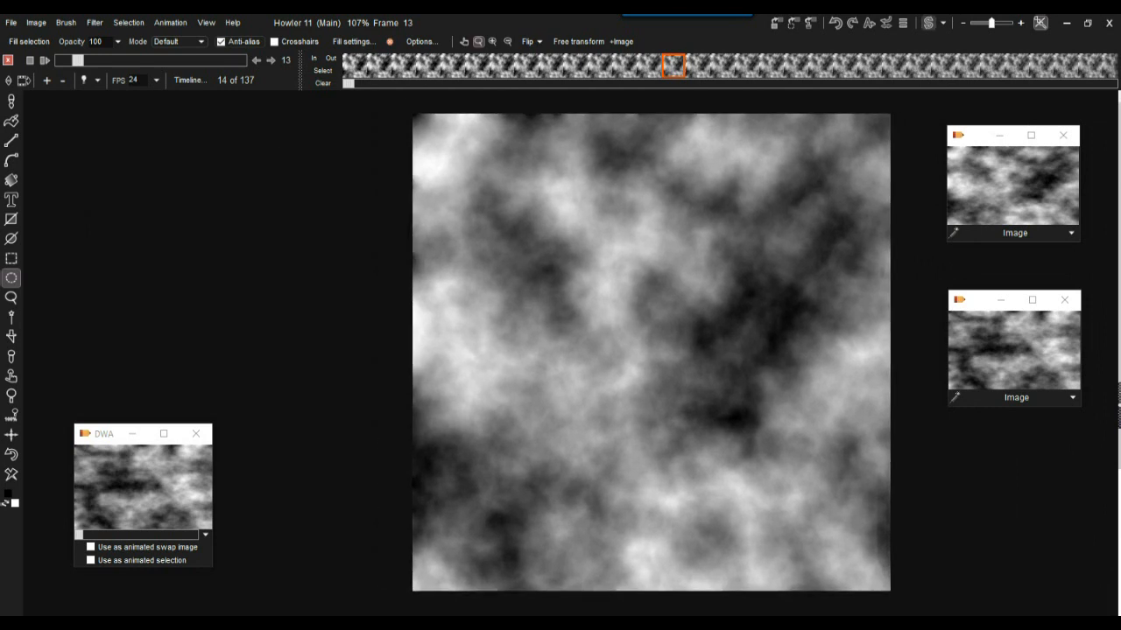
click(929, 23)
click(1013, 350)
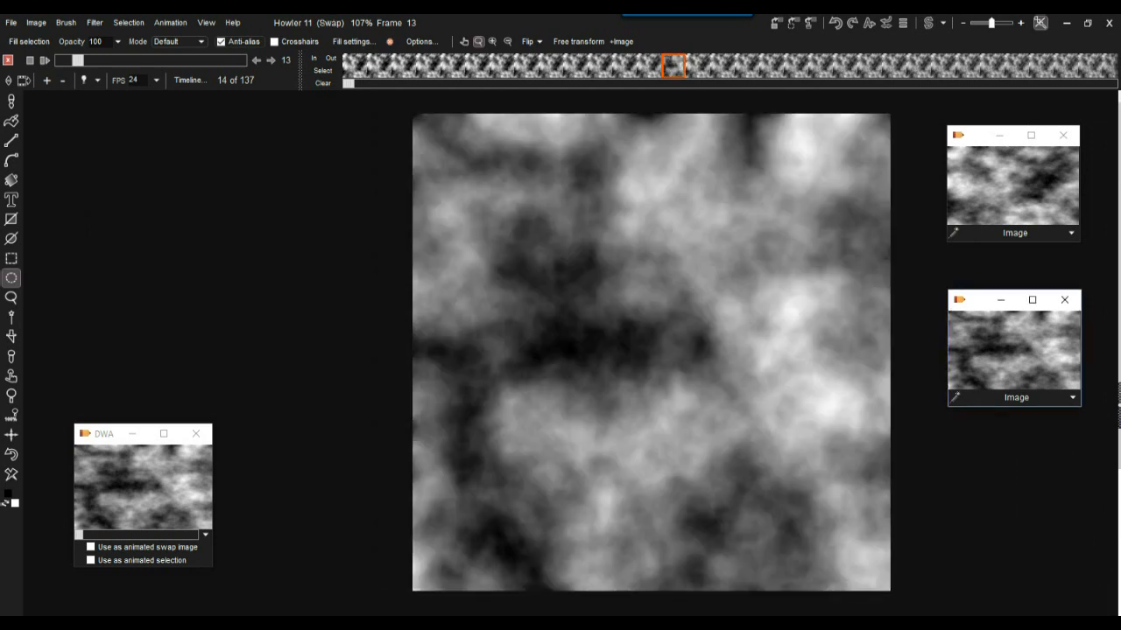
click(1024, 186)
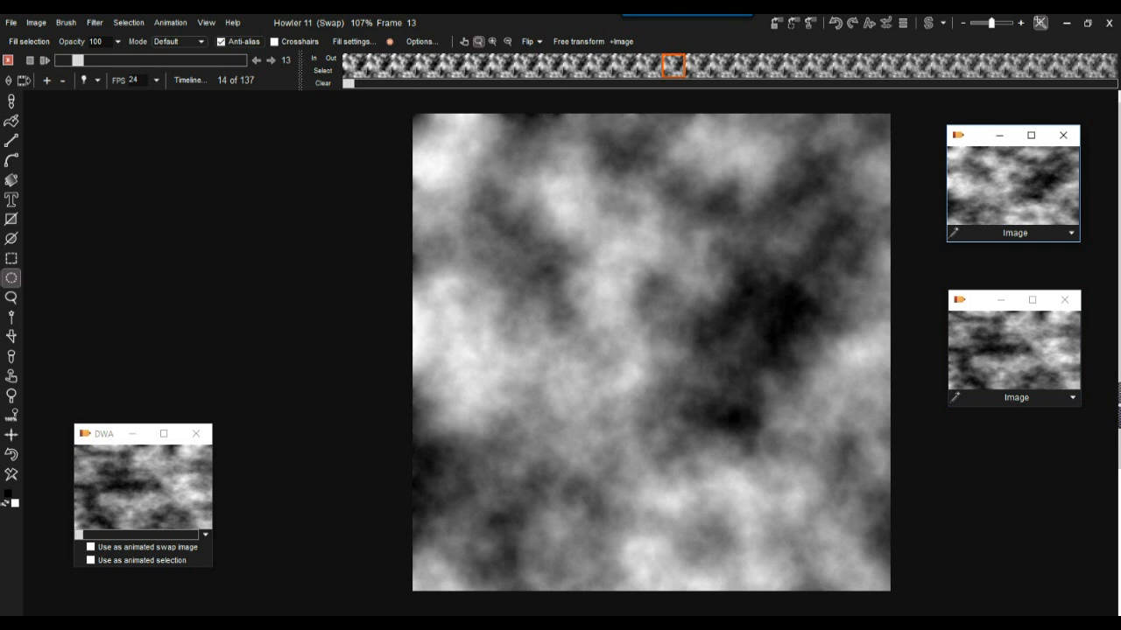
click(929, 22)
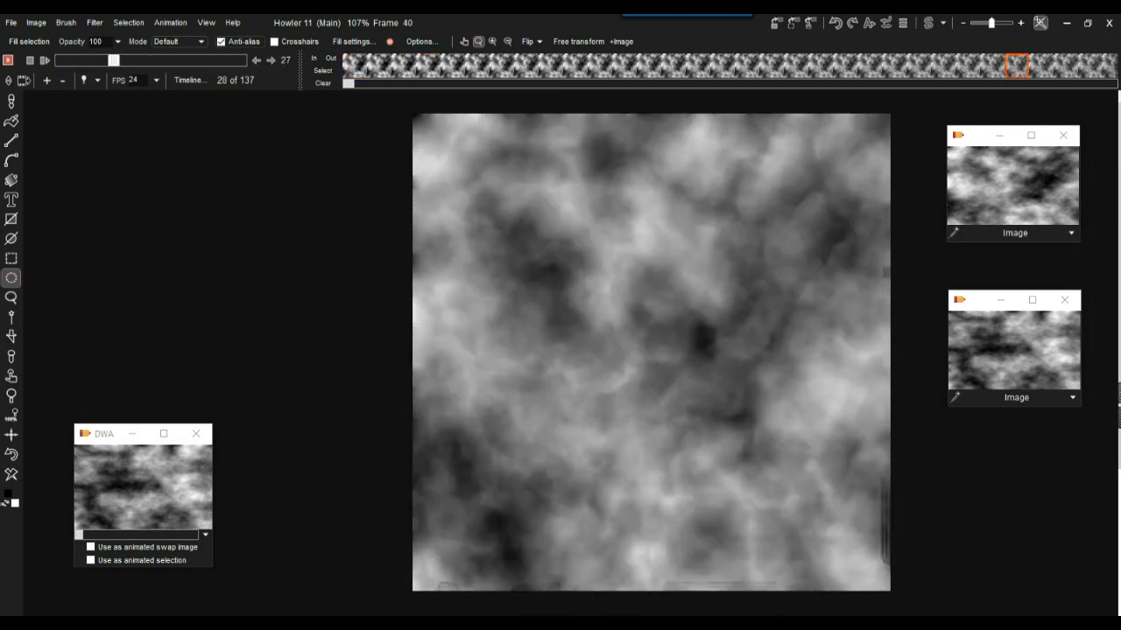
Starting from frame 56, displace all animation frames by the swap image with a displacement of 60, and play the result
drag(171, 61, 135, 60)
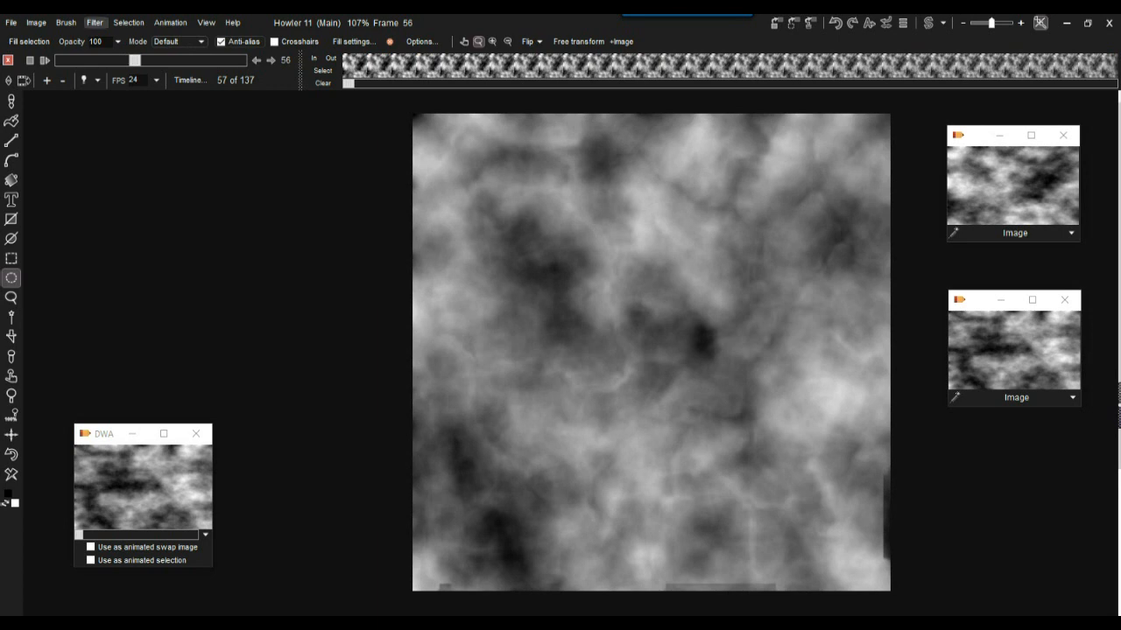
click(94, 22)
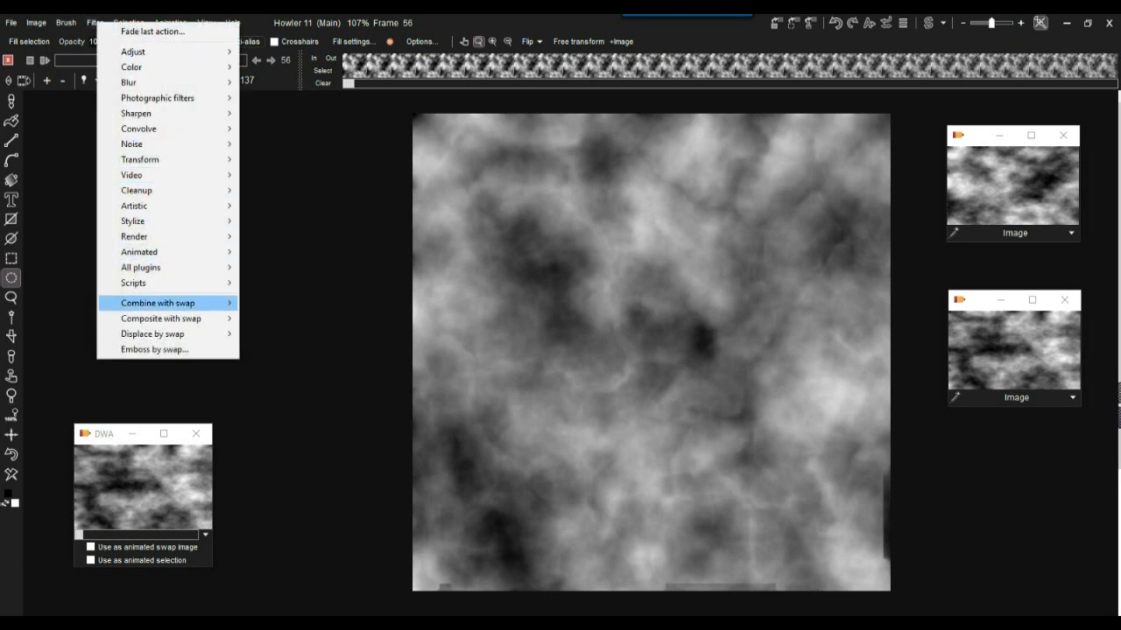
key(Down)
key(Right)
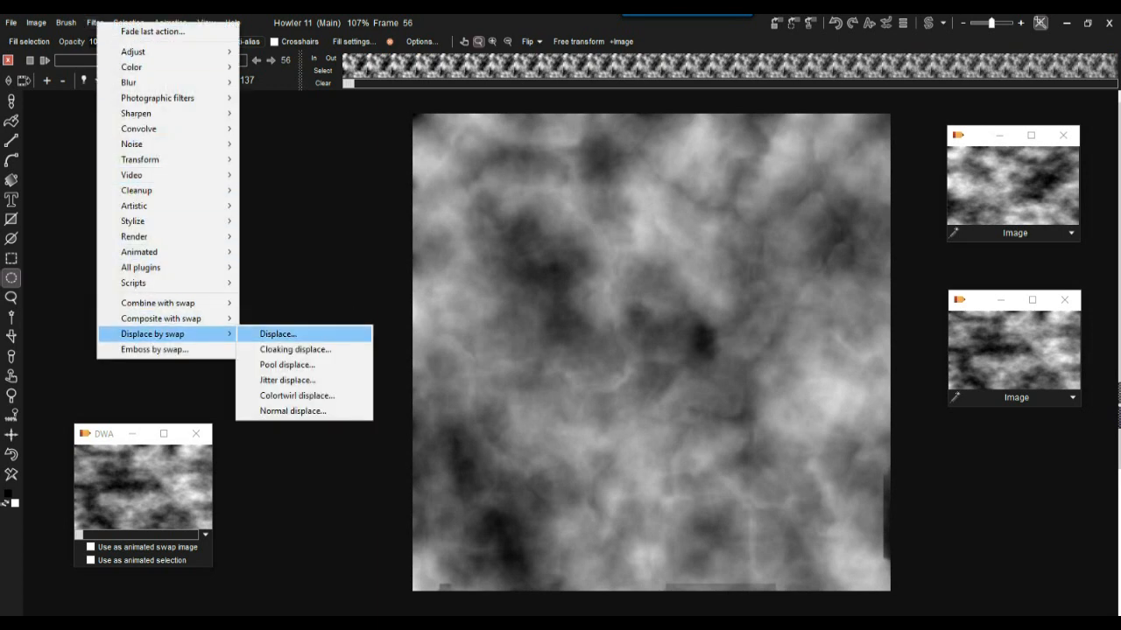
key(Return)
mouse_move(549, 324)
mouse_down()
mouse_move(584, 325)
mouse_move(535, 325)
mouse_move(551, 325)
mouse_up()
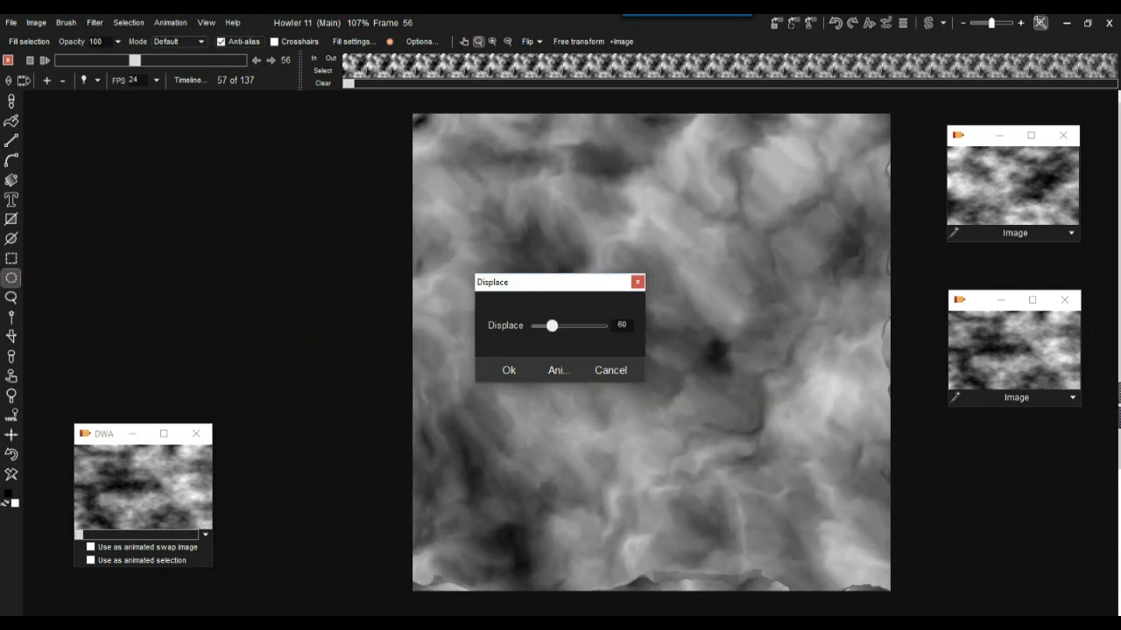
click(559, 371)
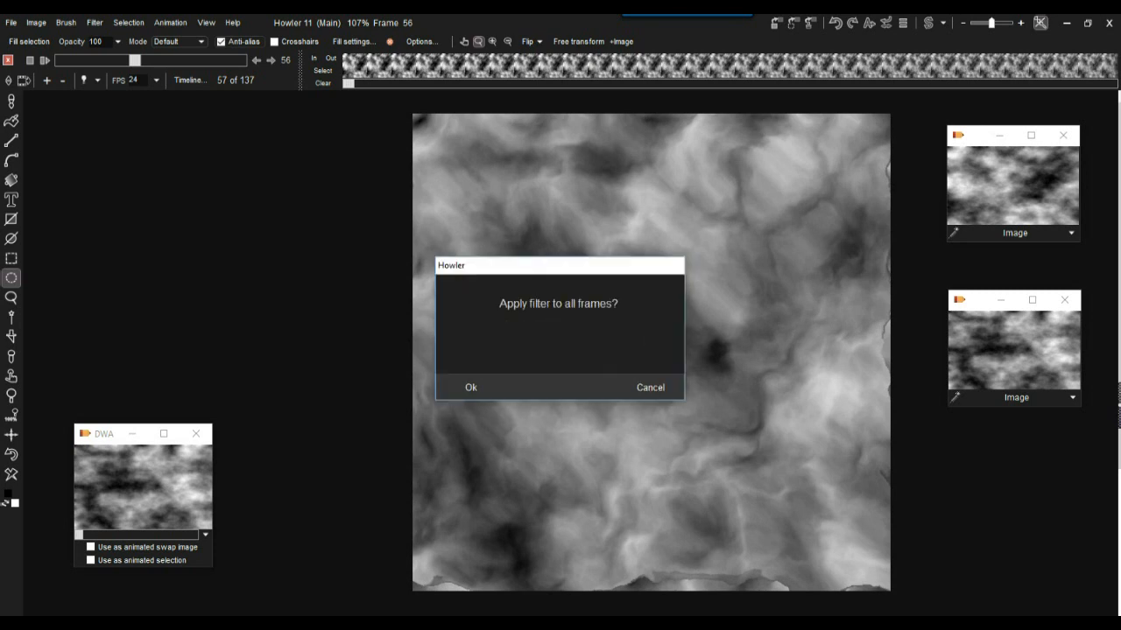
click(463, 386)
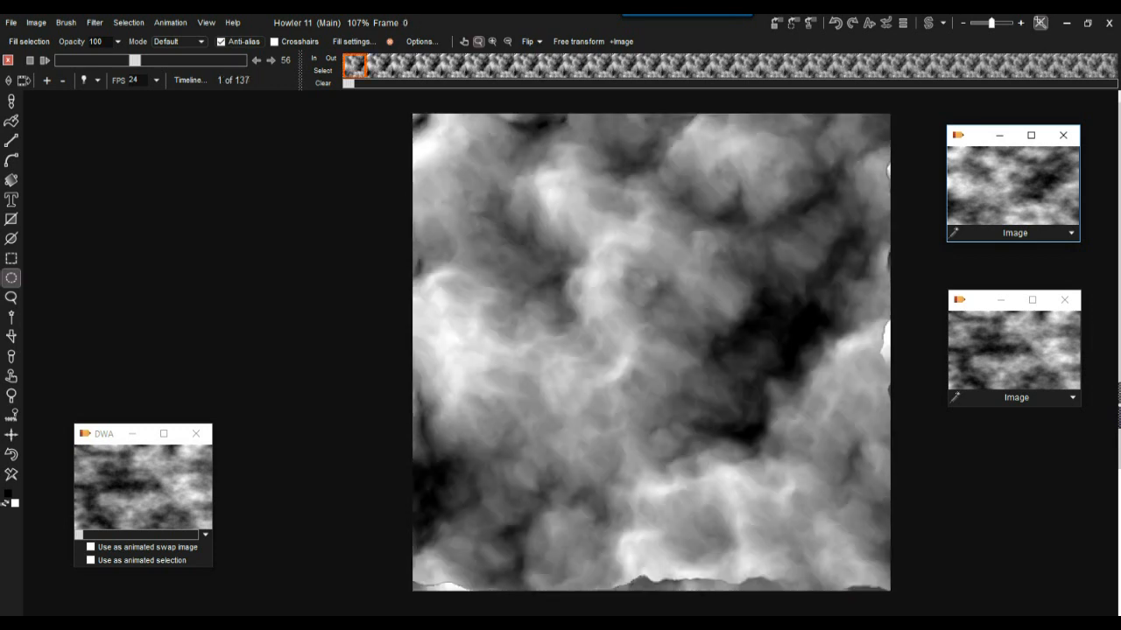
click(45, 61)
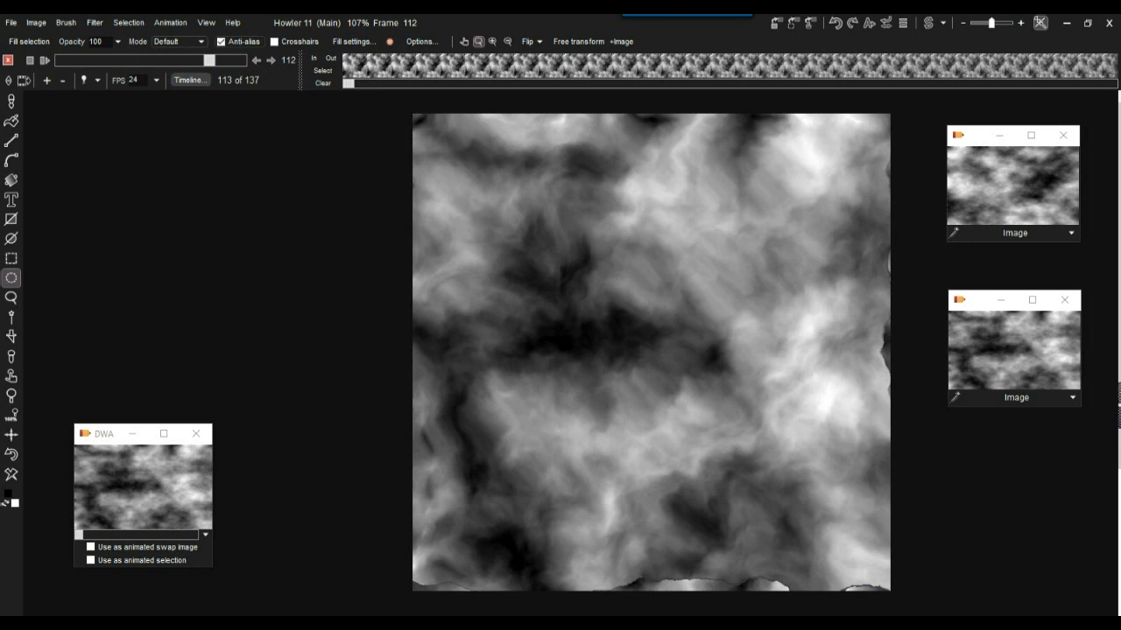
click(94, 22)
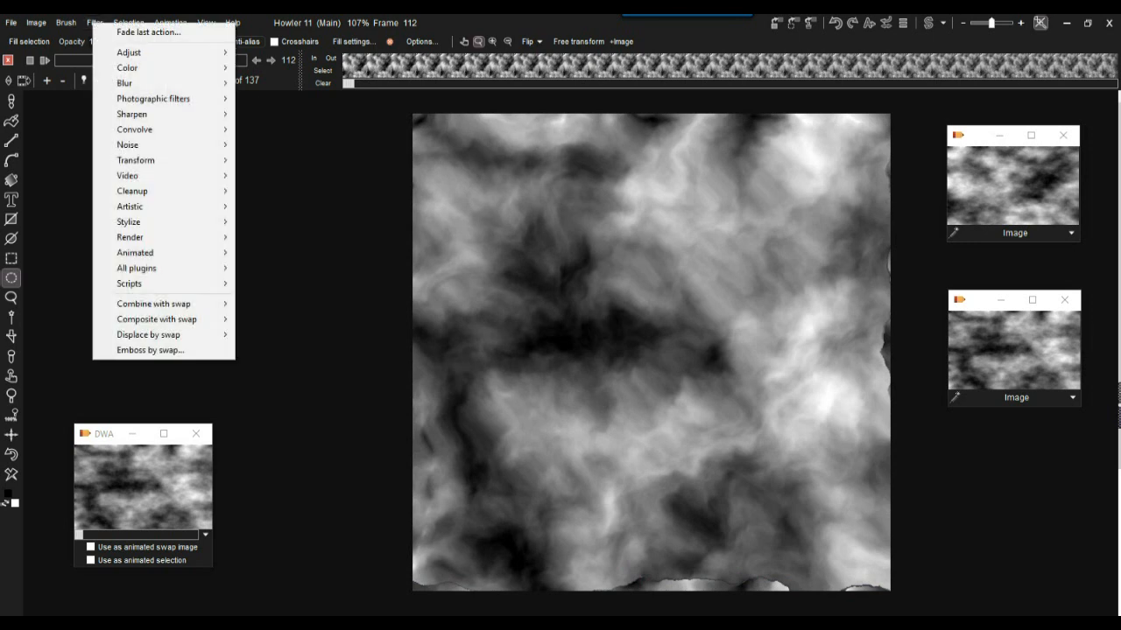
mouse_move(148, 334)
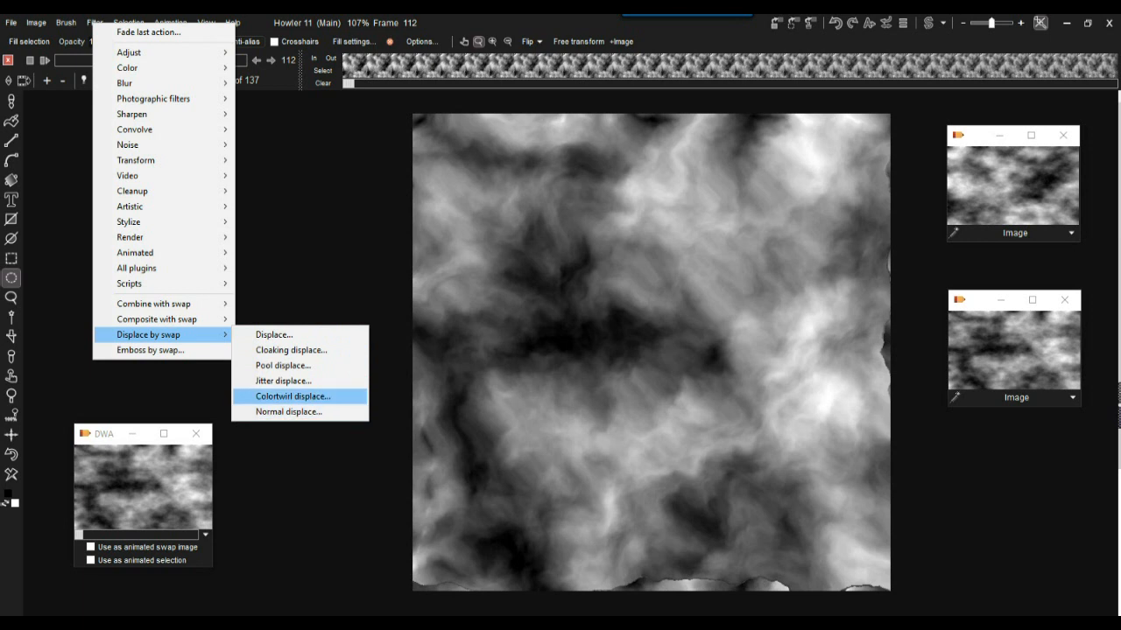
key(Return)
drag(551, 331, 513, 330)
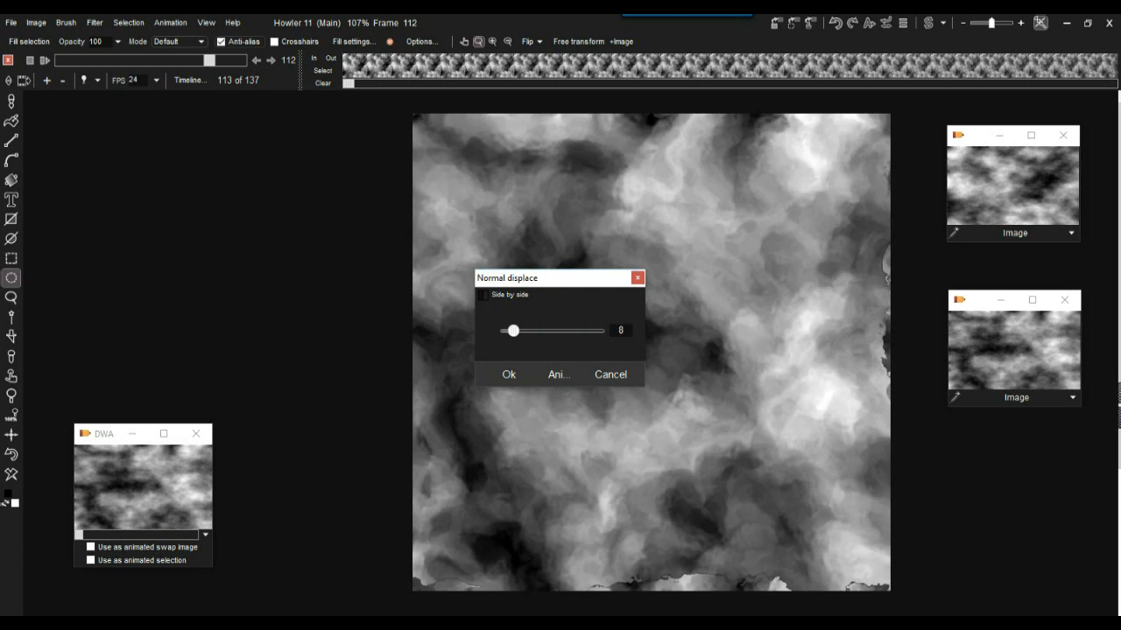
drag(517, 277, 204, 158)
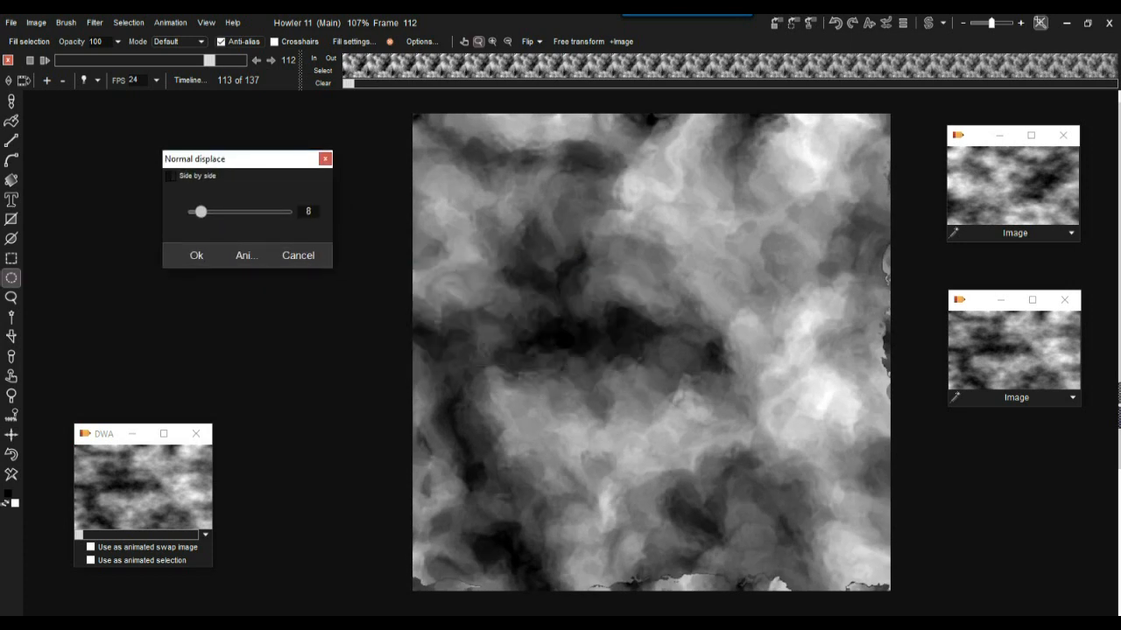
click(298, 256)
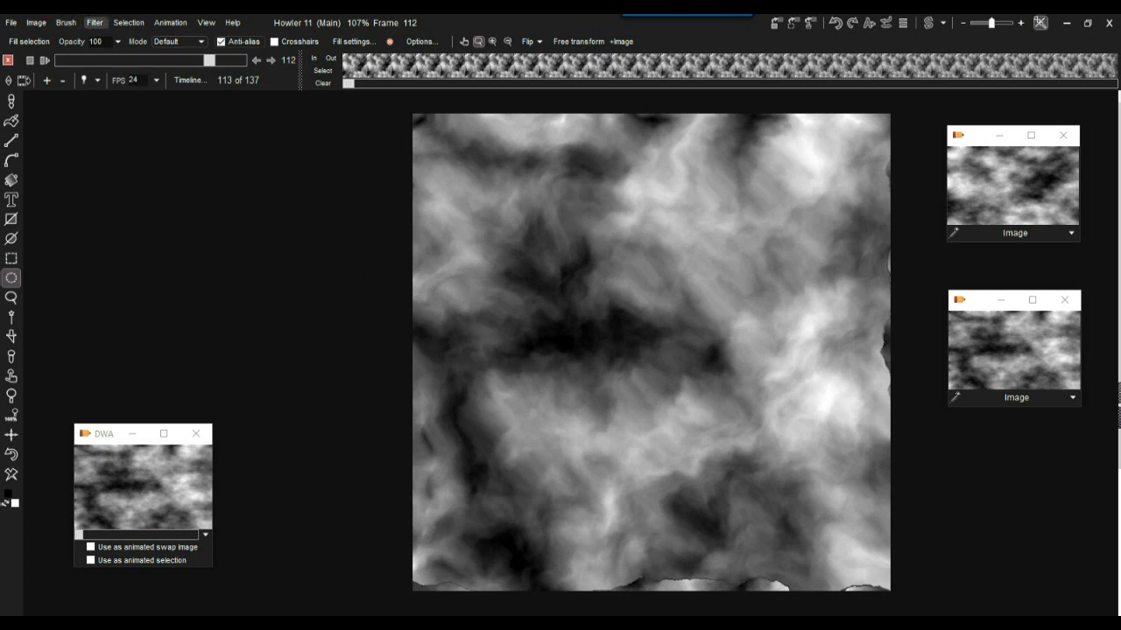
Apply Pool displace by the swap image to all frames with Max displace 24 and Swirl value 13
click(94, 23)
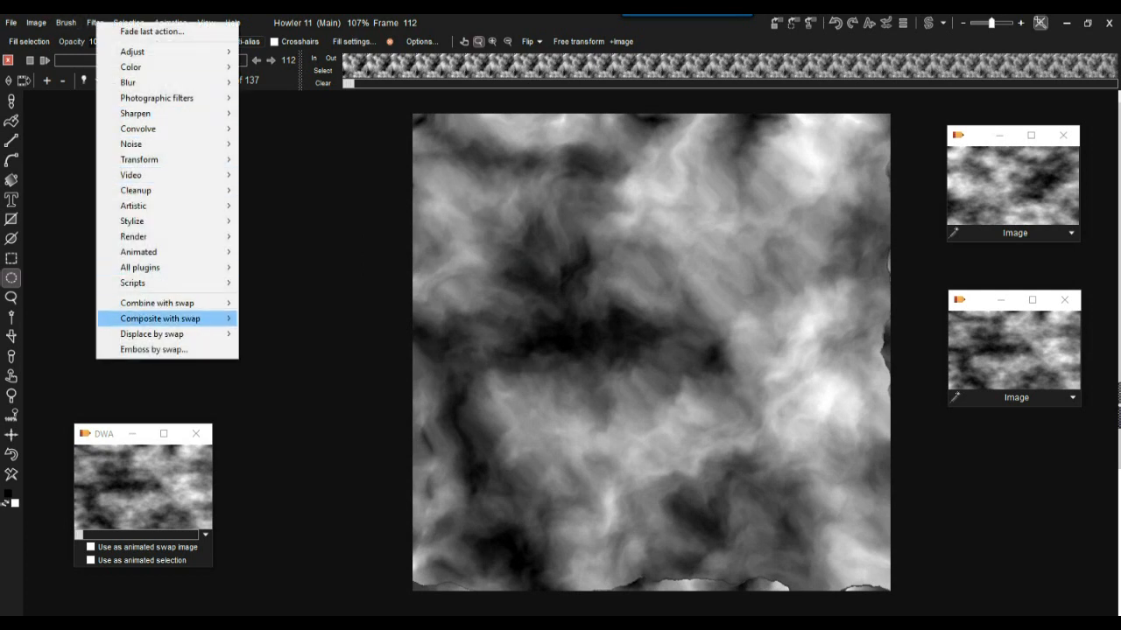
mouse_move(167, 319)
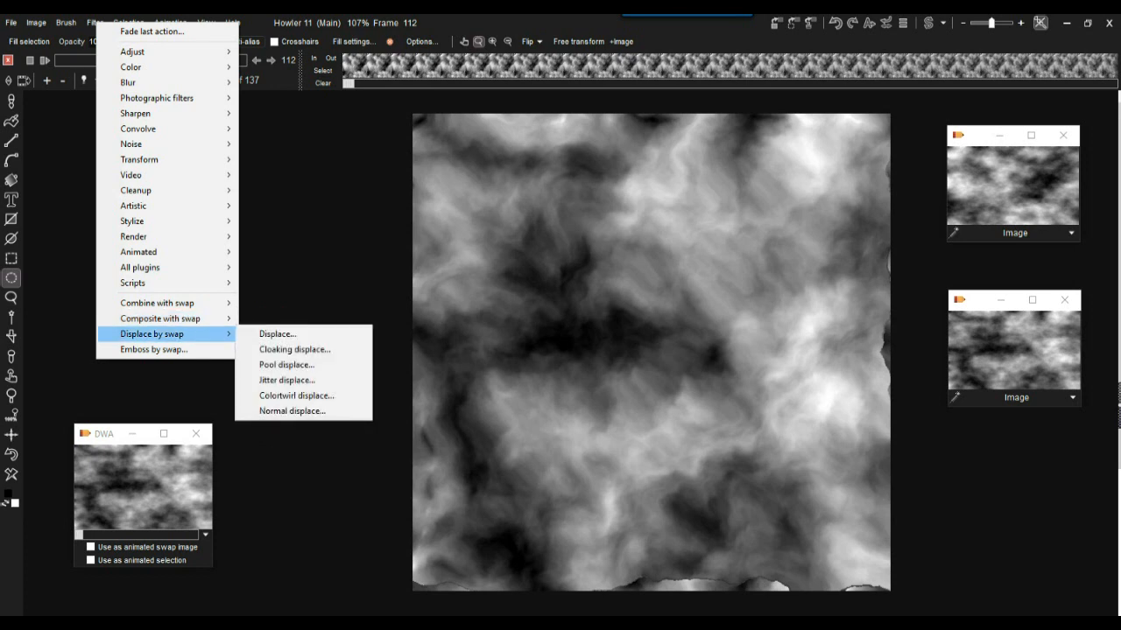
click(286, 364)
drag(525, 270, 198, 214)
mouse_move(226, 264)
mouse_down()
mouse_move(216, 265)
mouse_move(243, 264)
mouse_move(218, 265)
mouse_move(216, 283)
mouse_move(243, 264)
mouse_move(219, 265)
mouse_up()
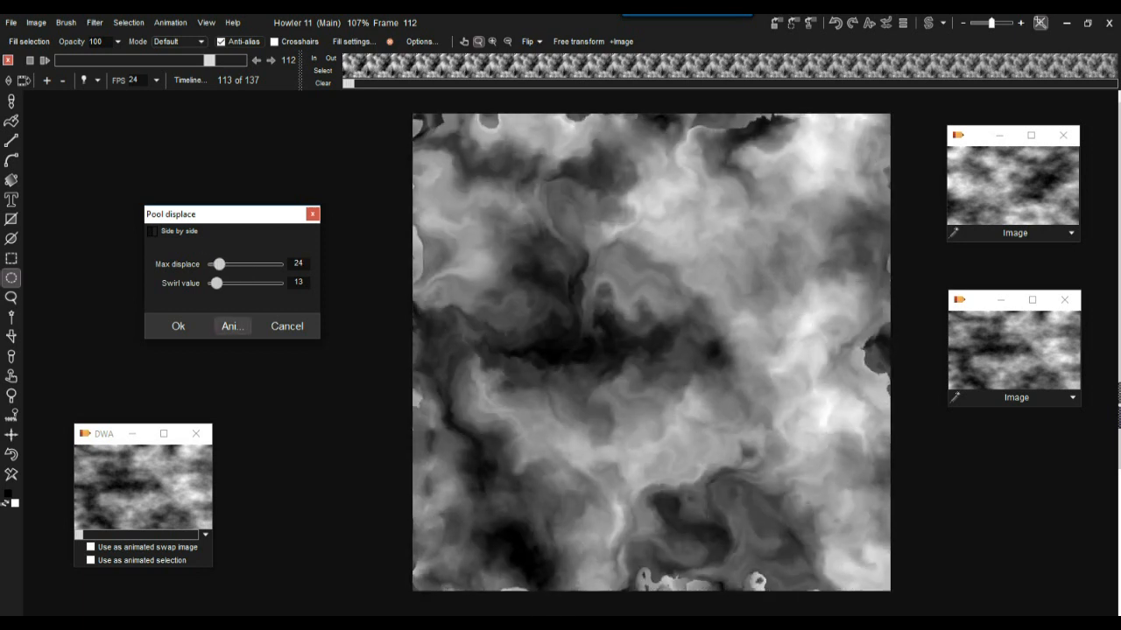
click(232, 325)
key(Return)
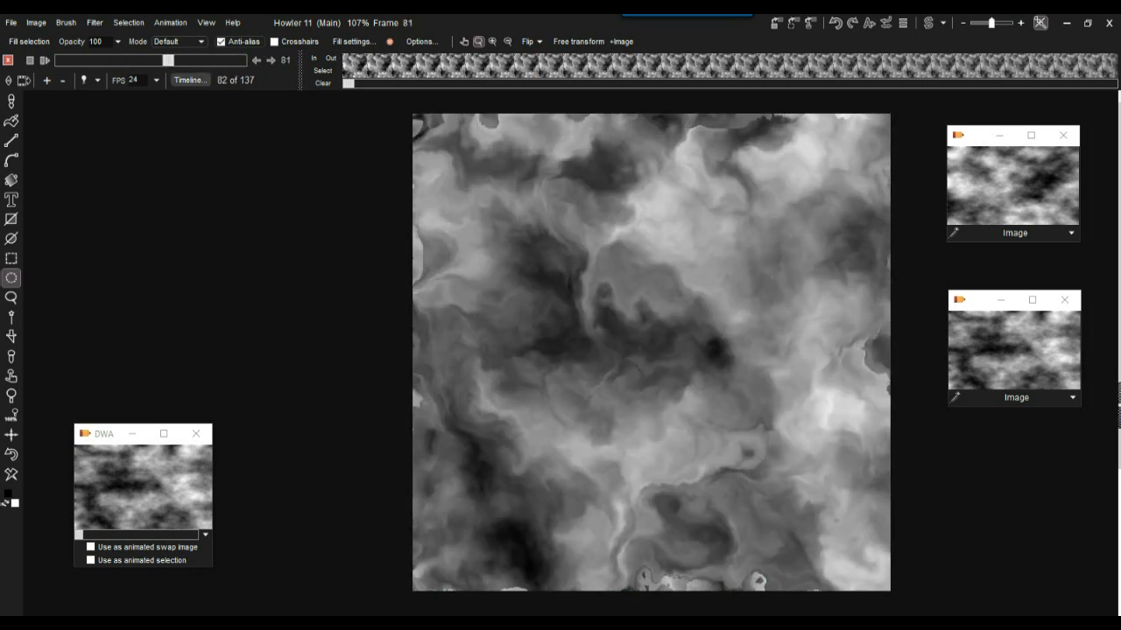
Open the timeline editor beside the image and choose the Cloaking displace filter
click(189, 79)
drag(280, 102, 161, 118)
click(90, 144)
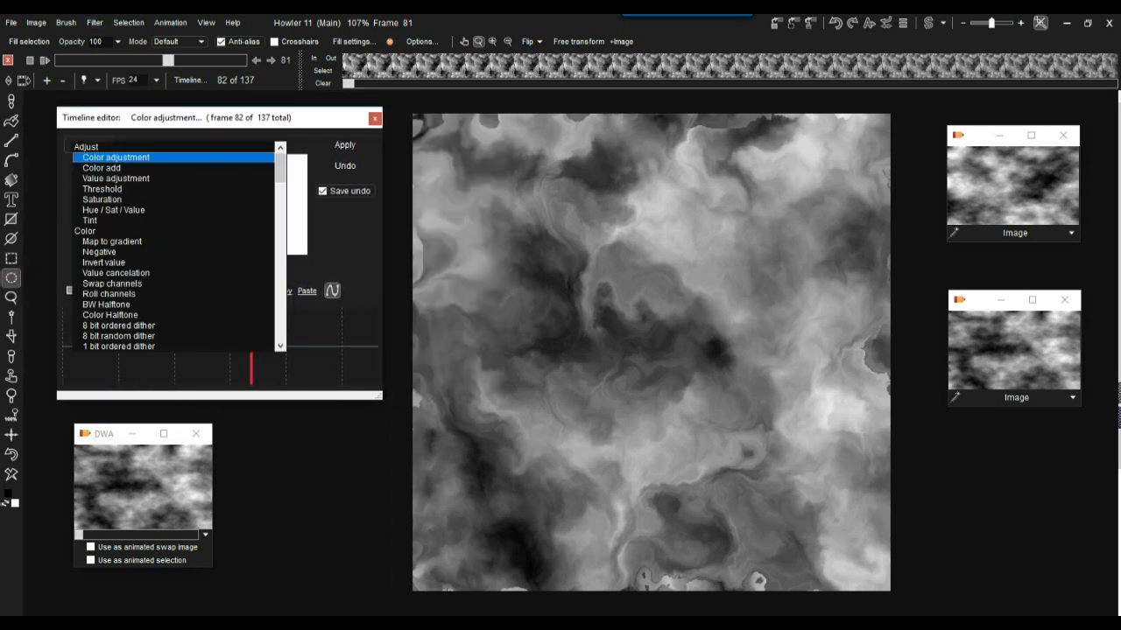
scroll(175, 247, down, 20)
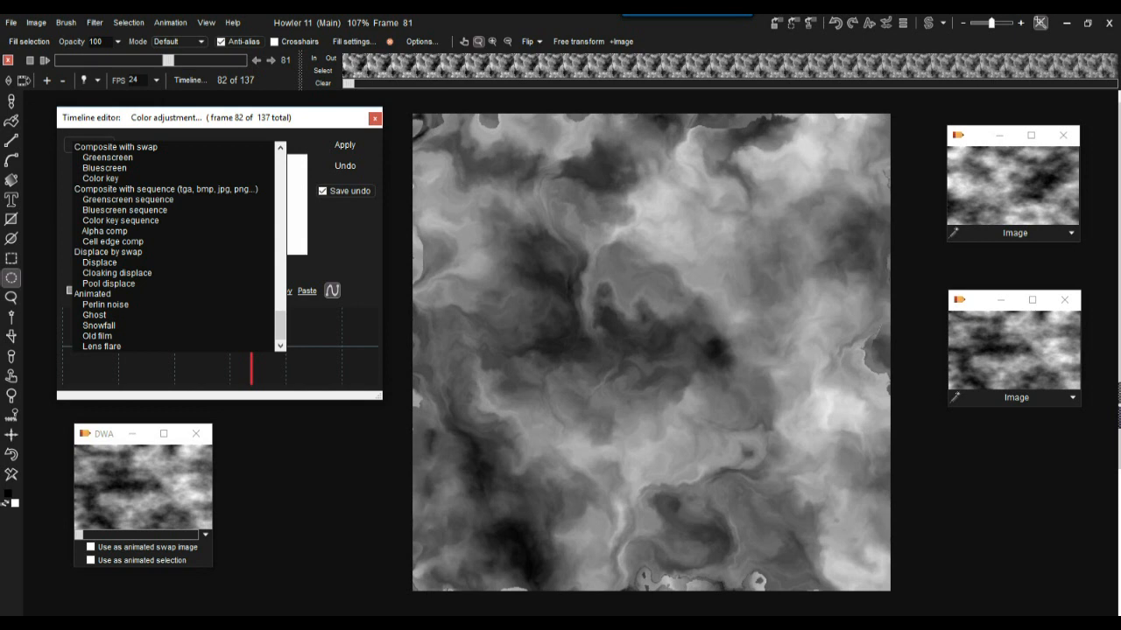
click(116, 272)
mouse_move(157, 401)
mouse_down()
mouse_move(288, 401)
mouse_move(157, 401)
mouse_up()
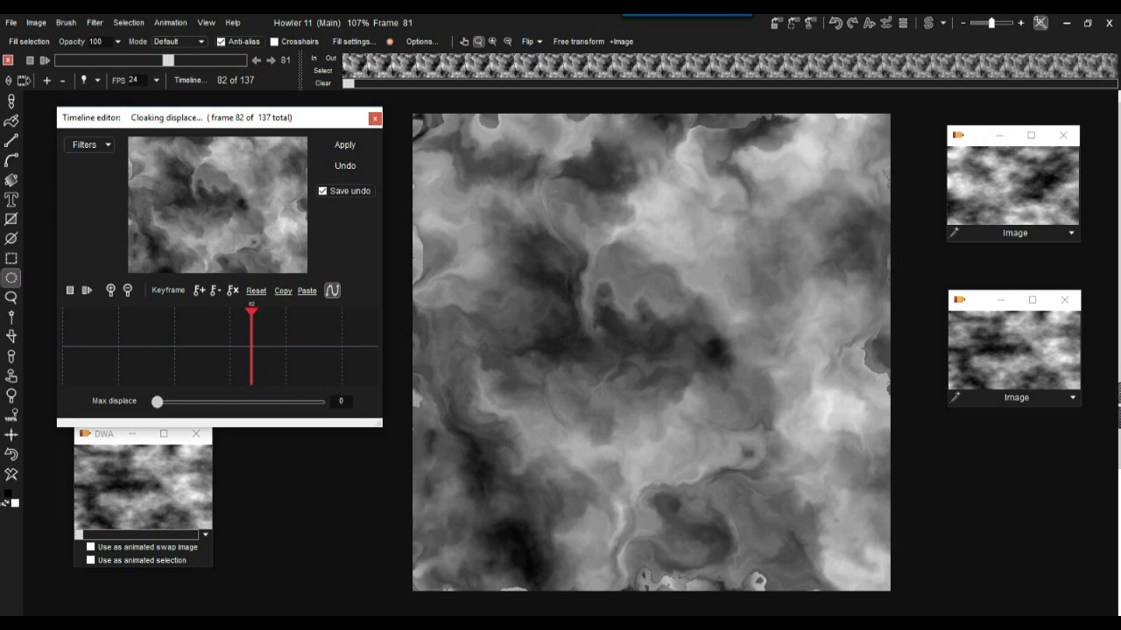
Add a keyframe at frame 1 with Max displace 255, and another keyframe at frame 135 with the same value
drag(251, 333, 63, 333)
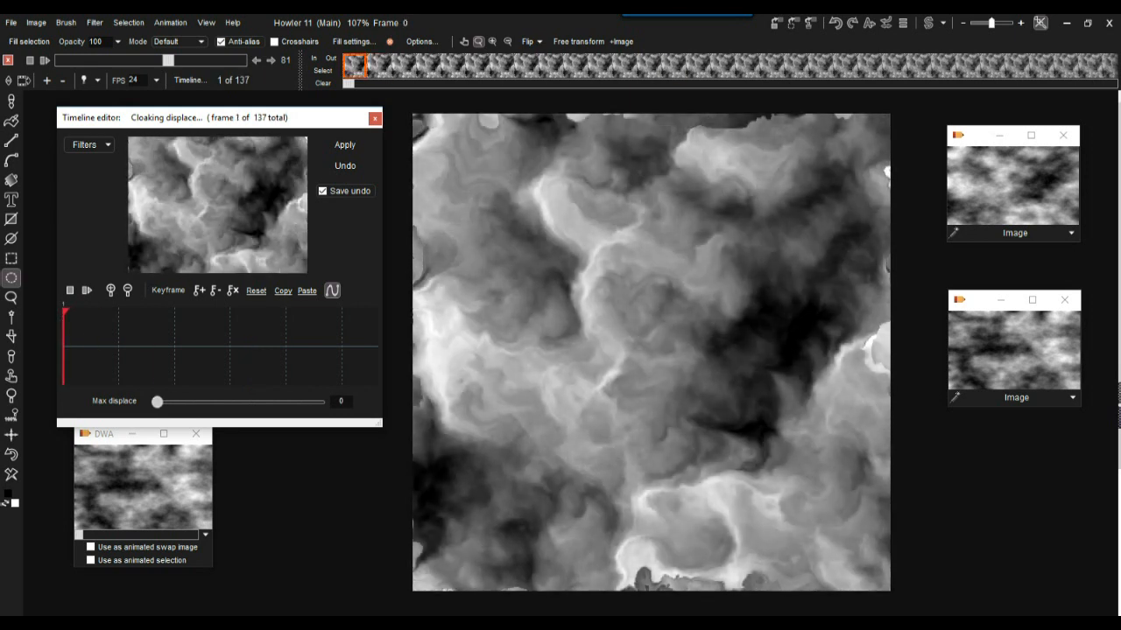
click(199, 289)
drag(157, 401, 318, 401)
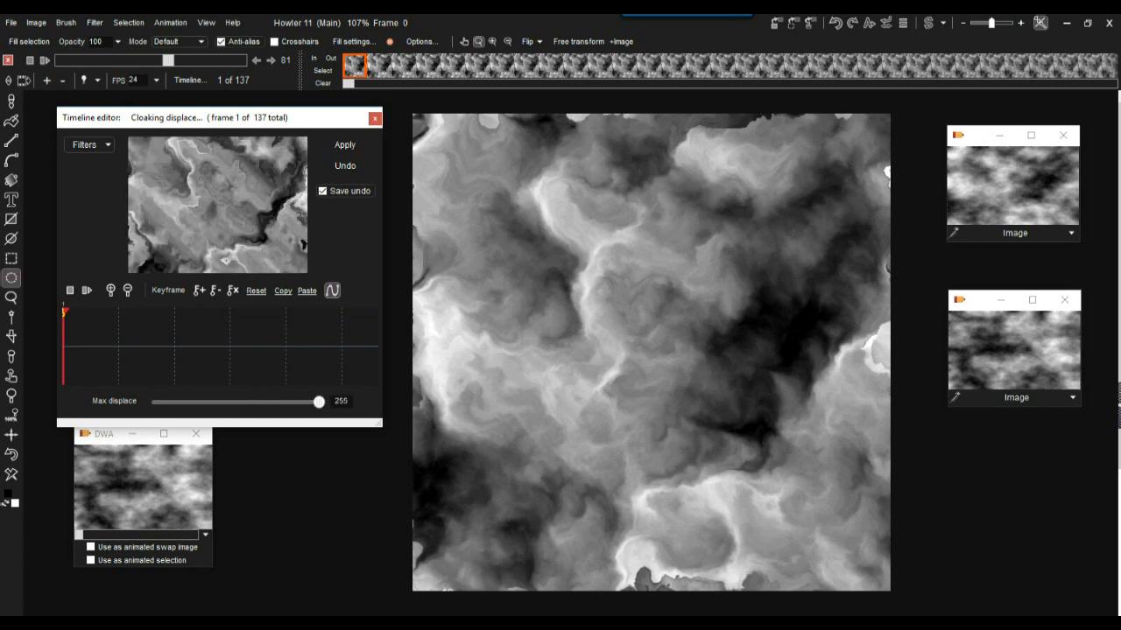
drag(254, 333, 375, 333)
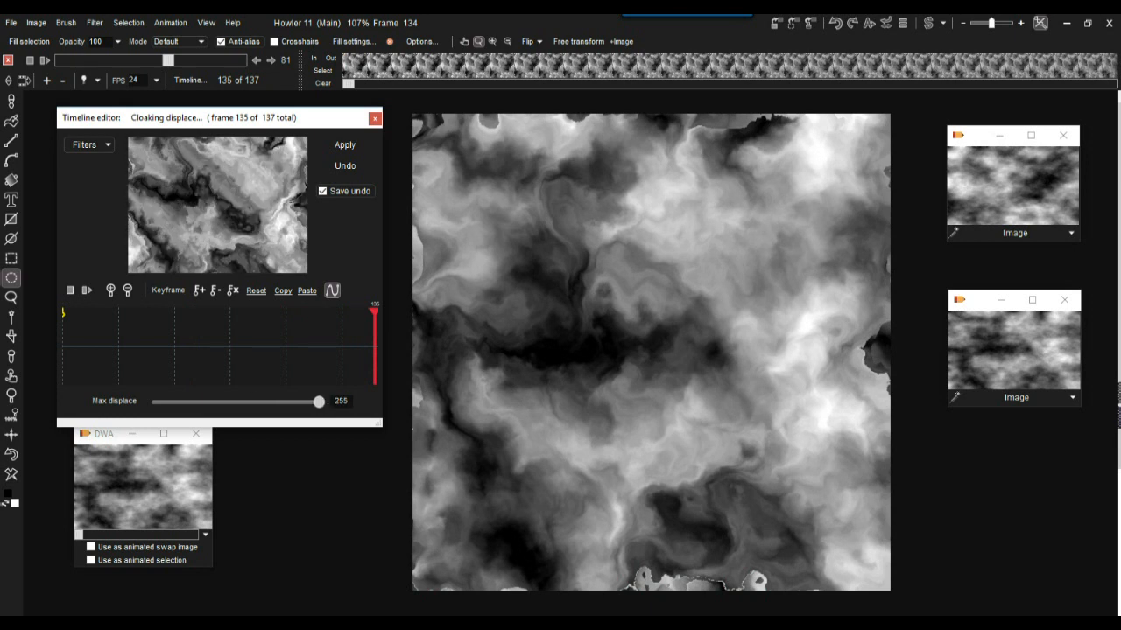
click(200, 290)
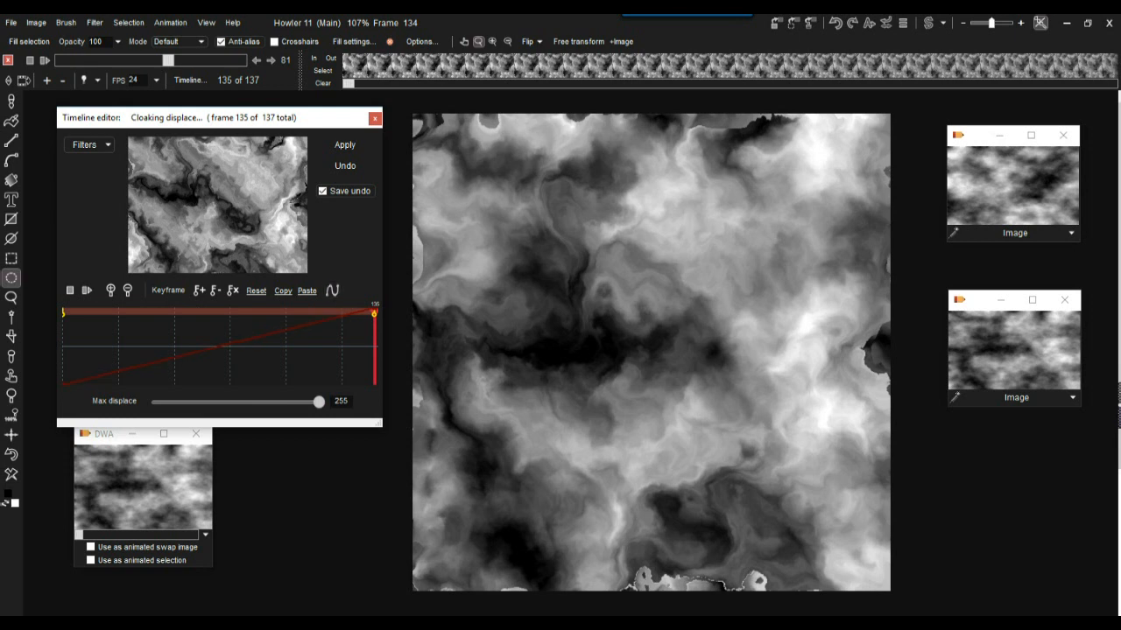
Apply the keyframed Cloaking displace to all animation frames and compare the last frame with the swap image
click(345, 145)
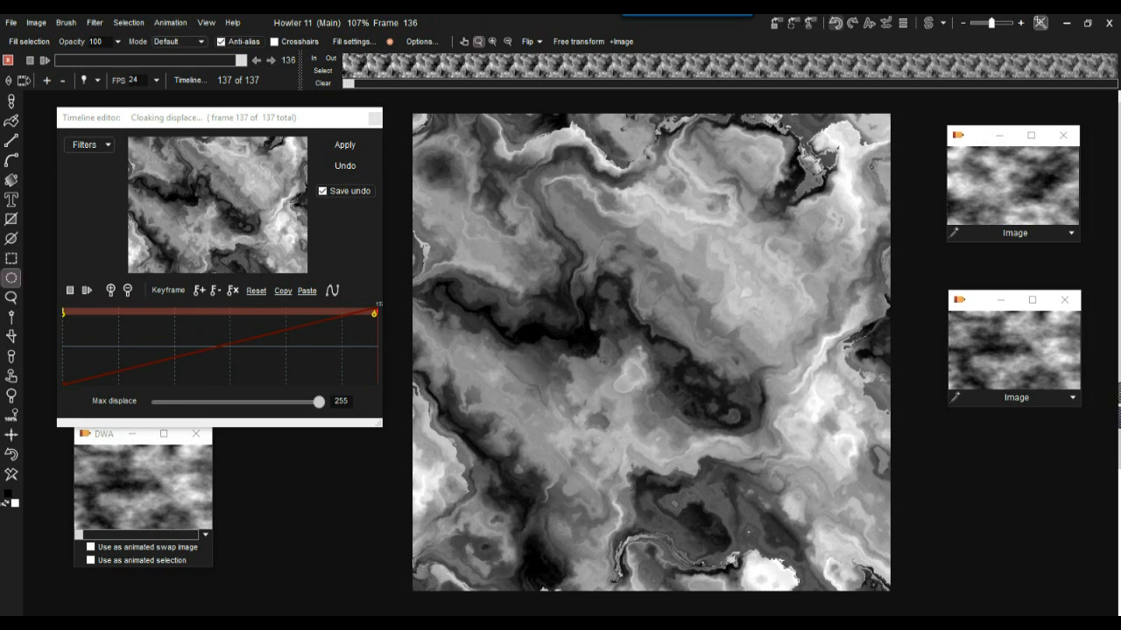
click(928, 23)
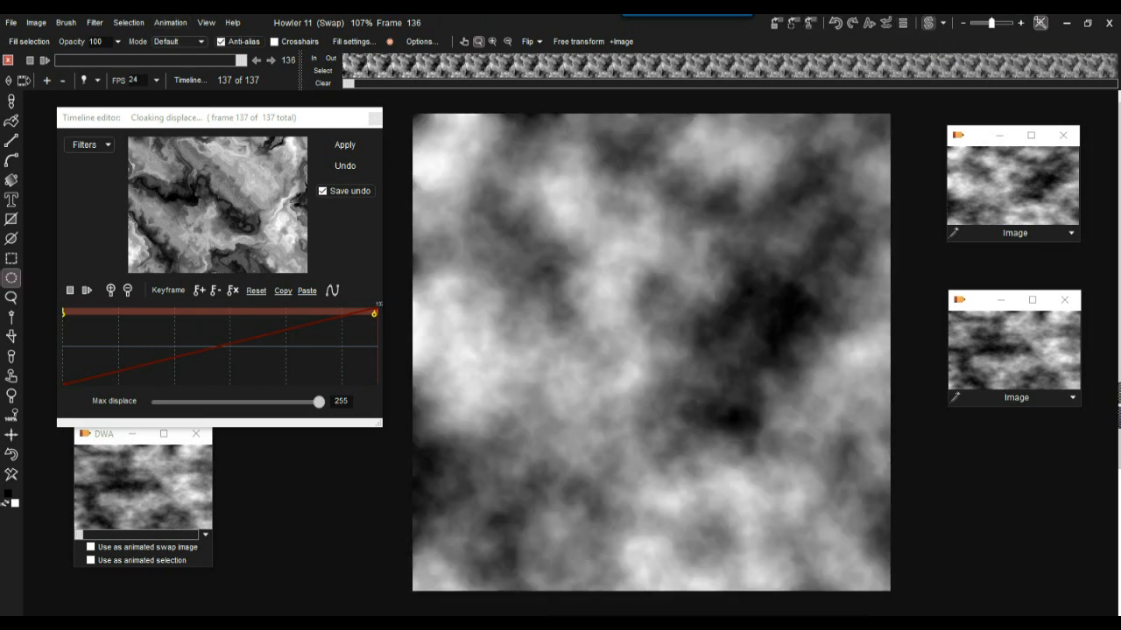
click(928, 23)
click(928, 23)
click(928, 23)
click(928, 22)
click(928, 23)
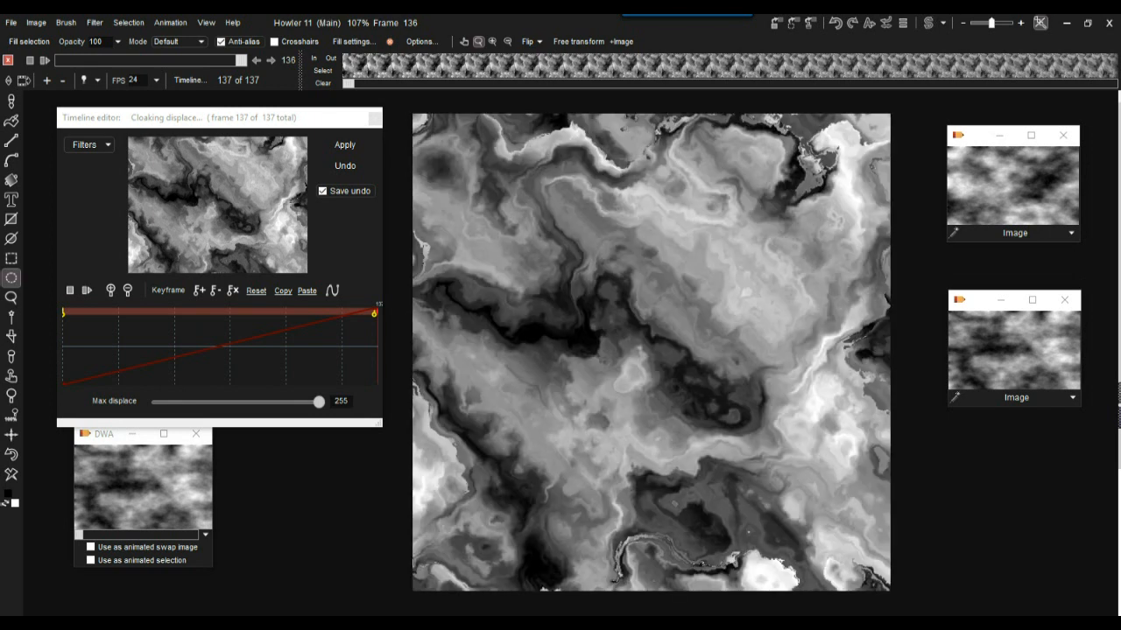
Store a copy of the displaced animation, place its window below the two stored images, and preview its frames
click(169, 22)
drag(110, 60, 164, 60)
click(170, 22)
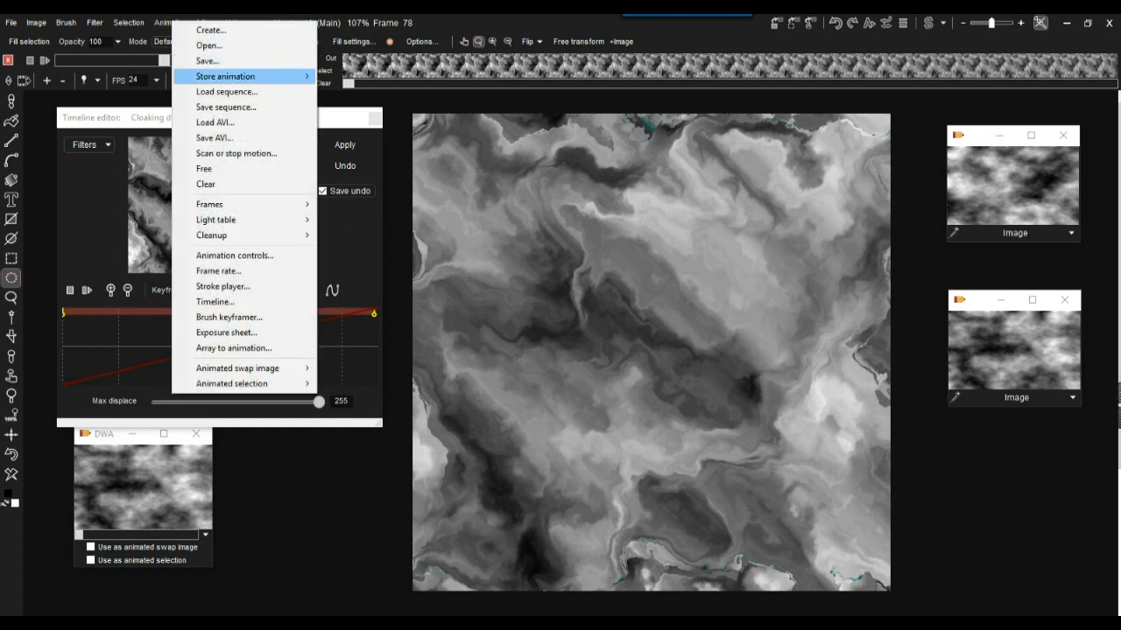
mouse_move(254, 76)
click(353, 91)
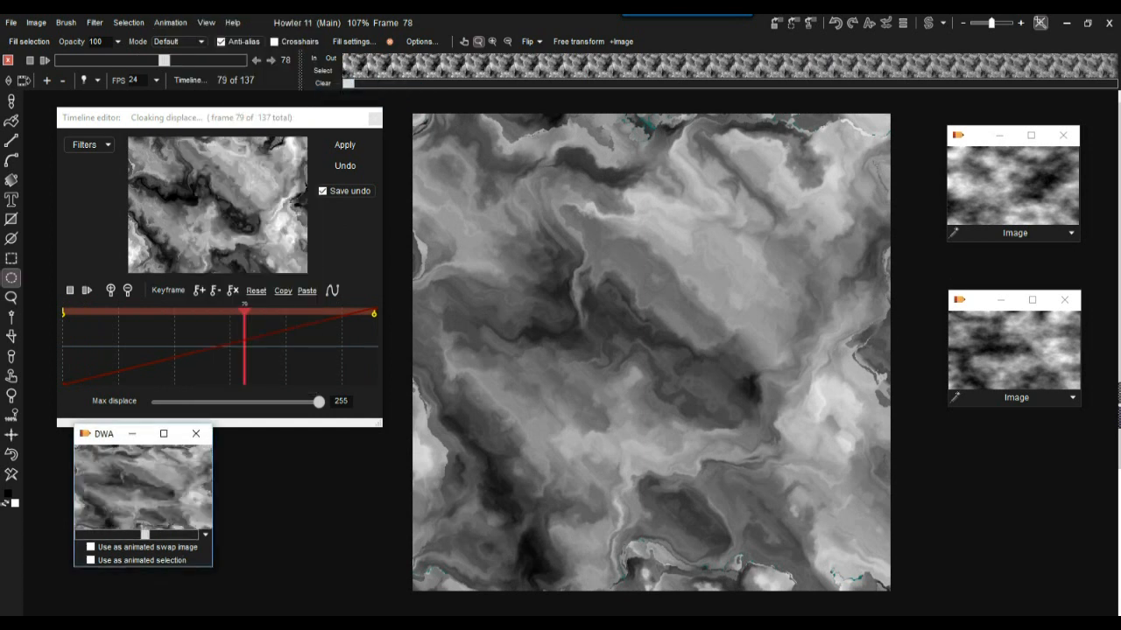
drag(112, 434, 979, 470)
drag(1013, 570, 1041, 570)
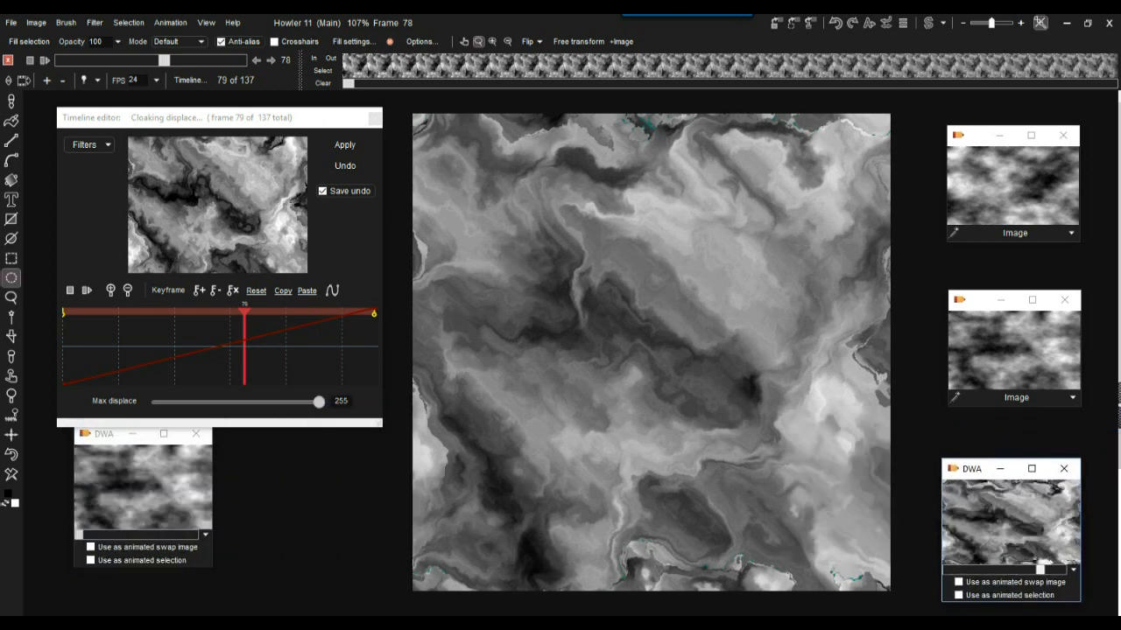
Preview the stored original plasma animation and restore it as the current animation, briefly restoring the displaced version for comparison
drag(79, 535, 145, 535)
double_click(142, 486)
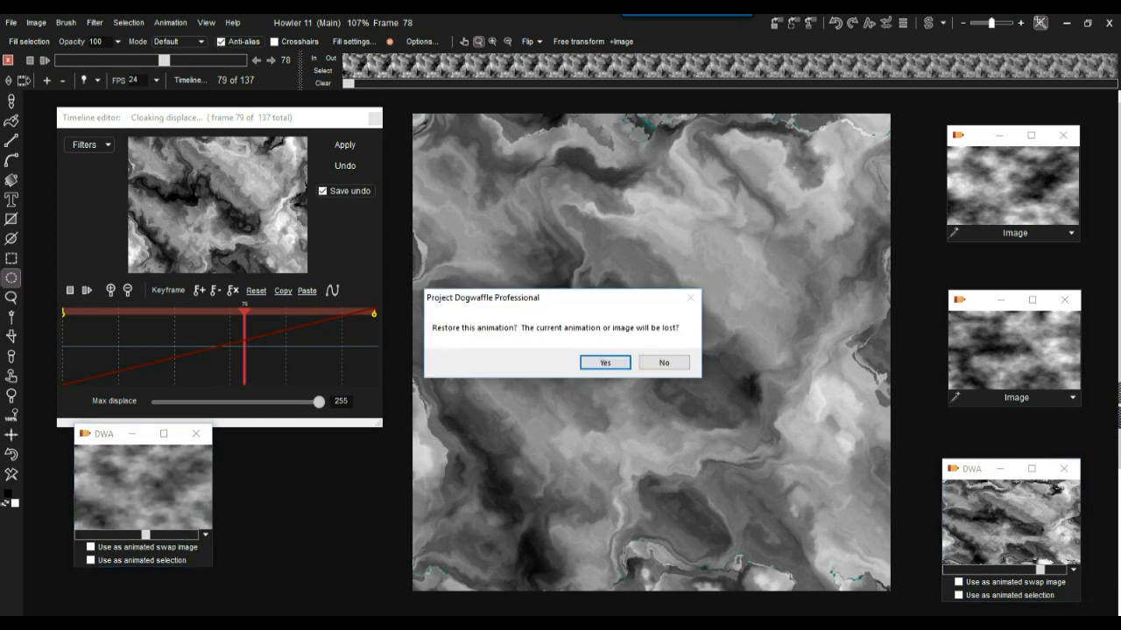
click(605, 364)
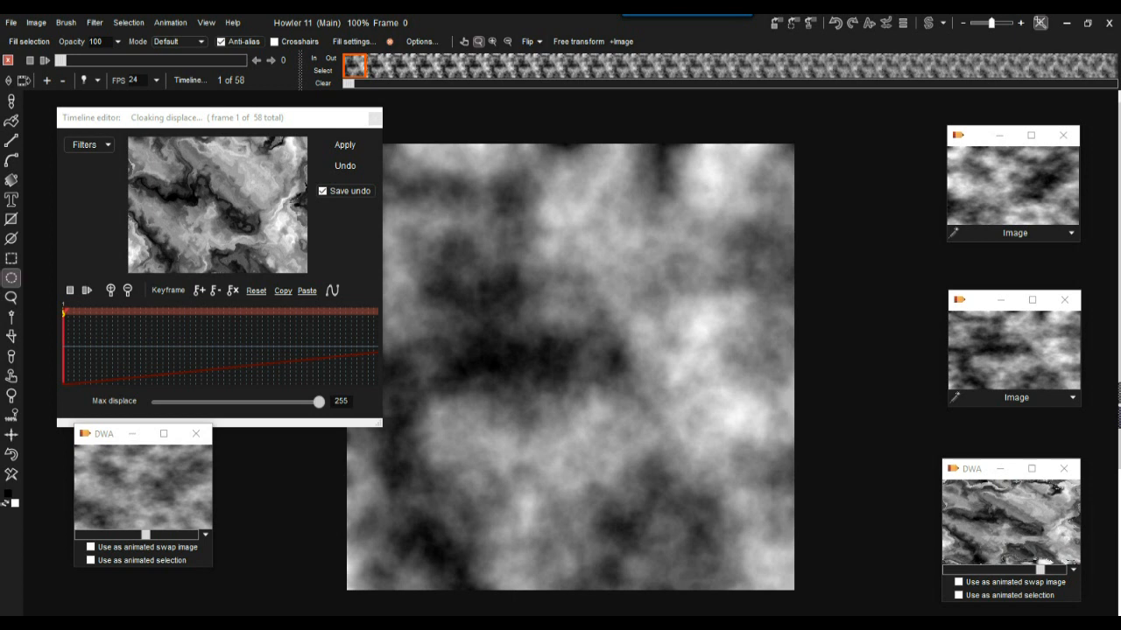
double_click(1011, 521)
click(605, 363)
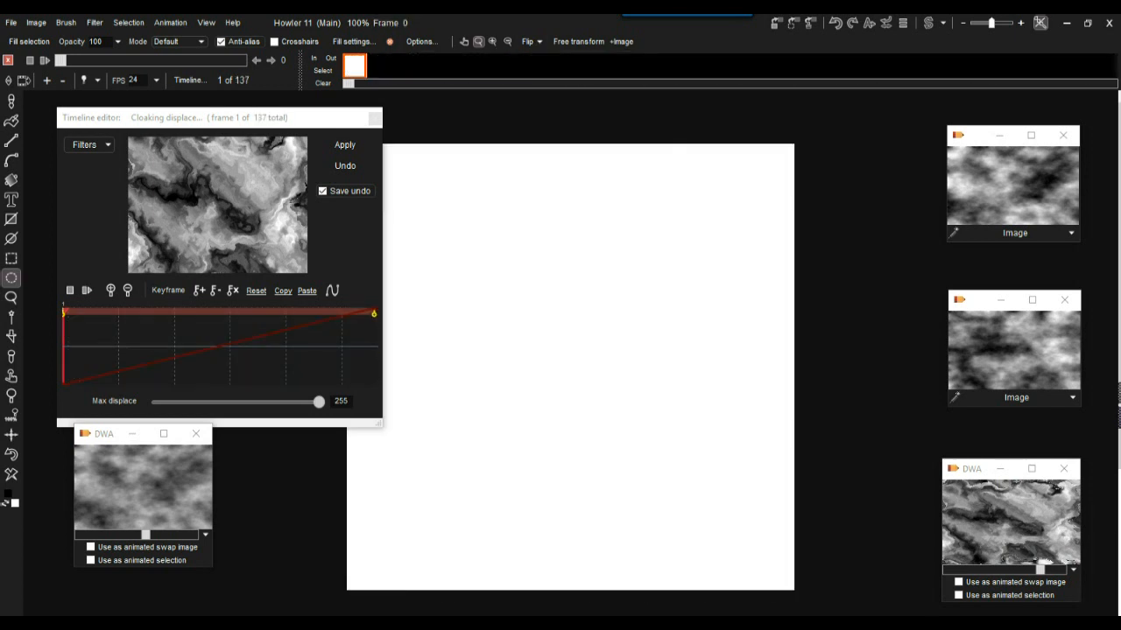
double_click(143, 487)
key(Return)
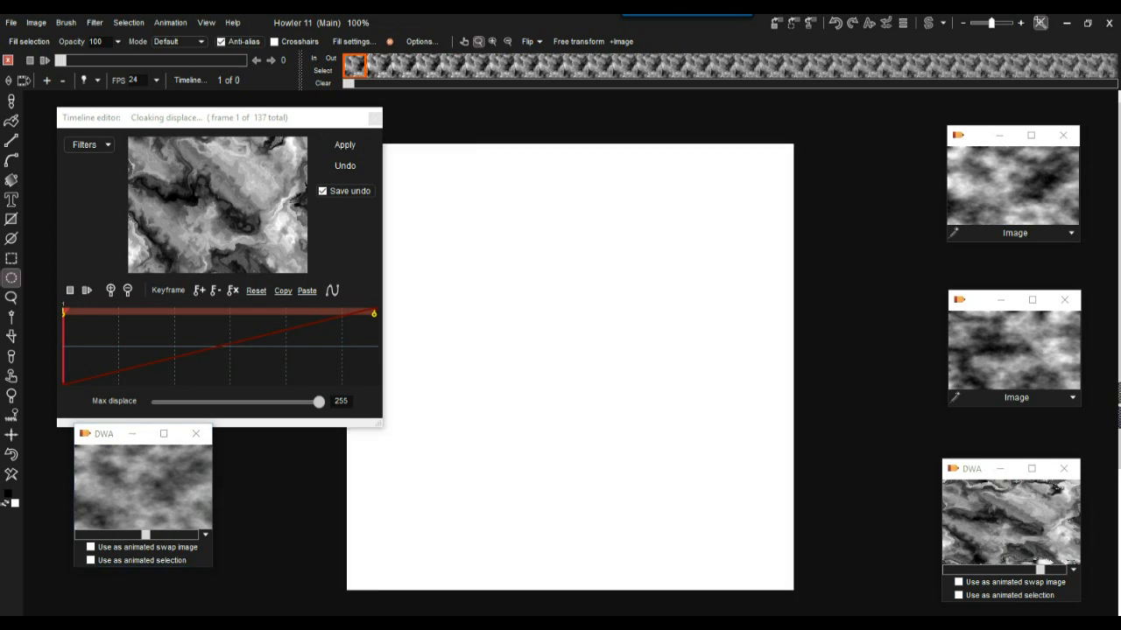
Time stretch the restored animation to 137 frames with frame blending, retiming the camera stabilization data as well
right_click(478, 65)
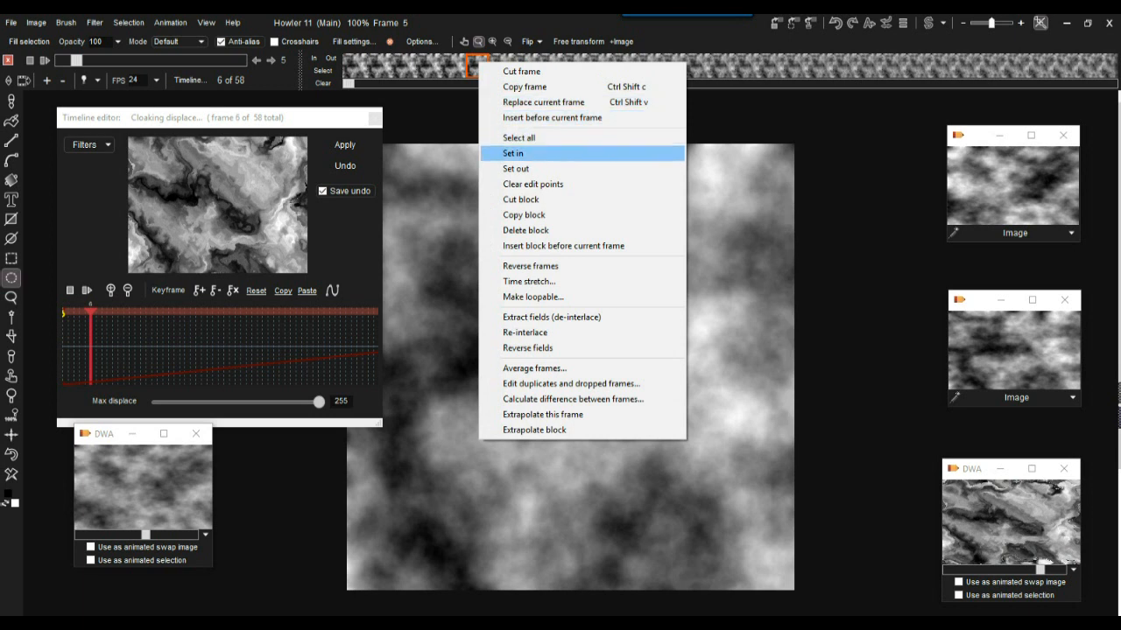
click(529, 281)
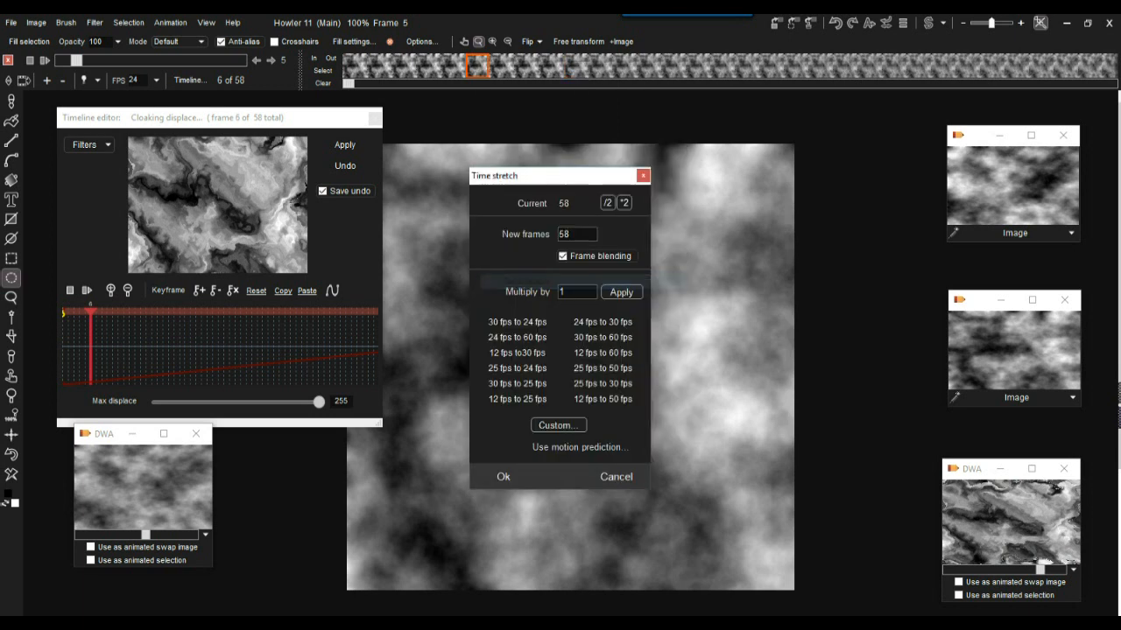
text(137)
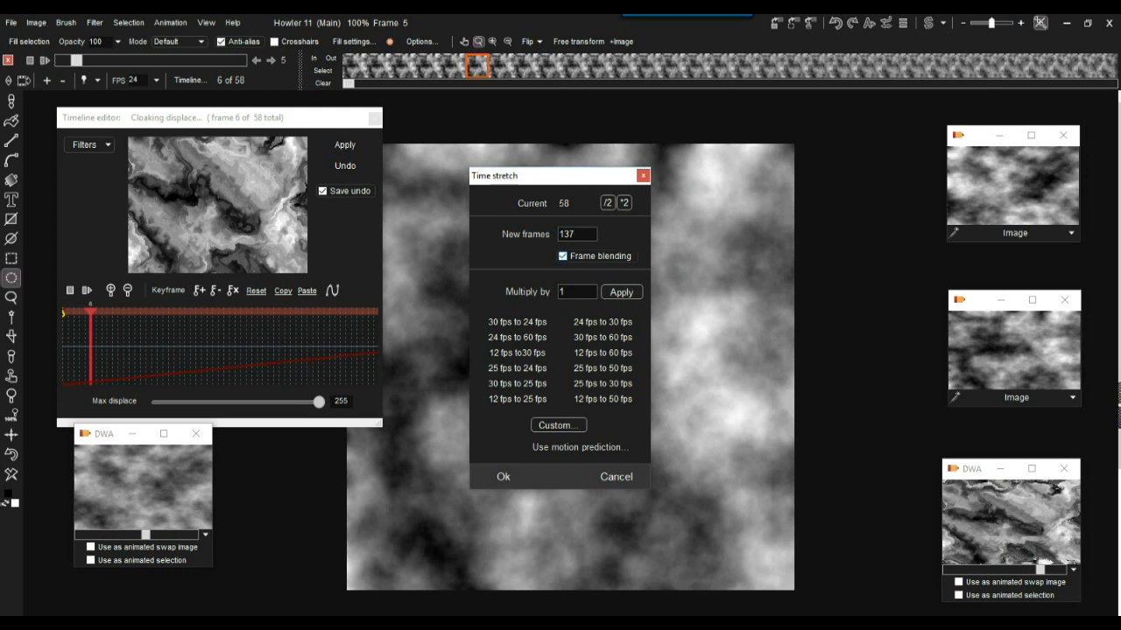
click(504, 476)
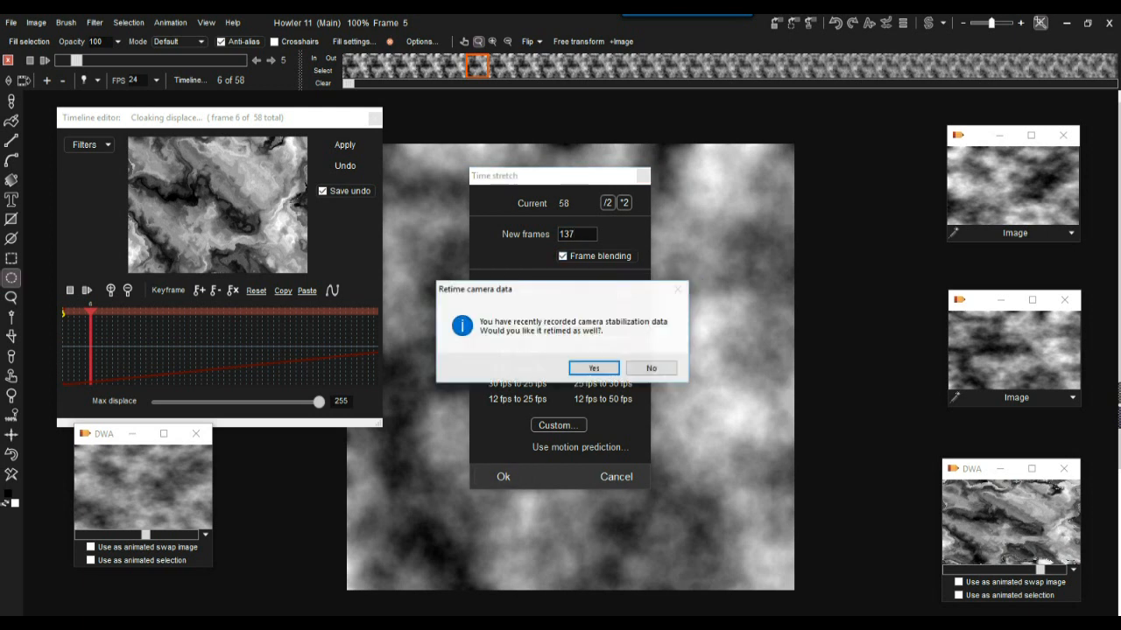
click(593, 368)
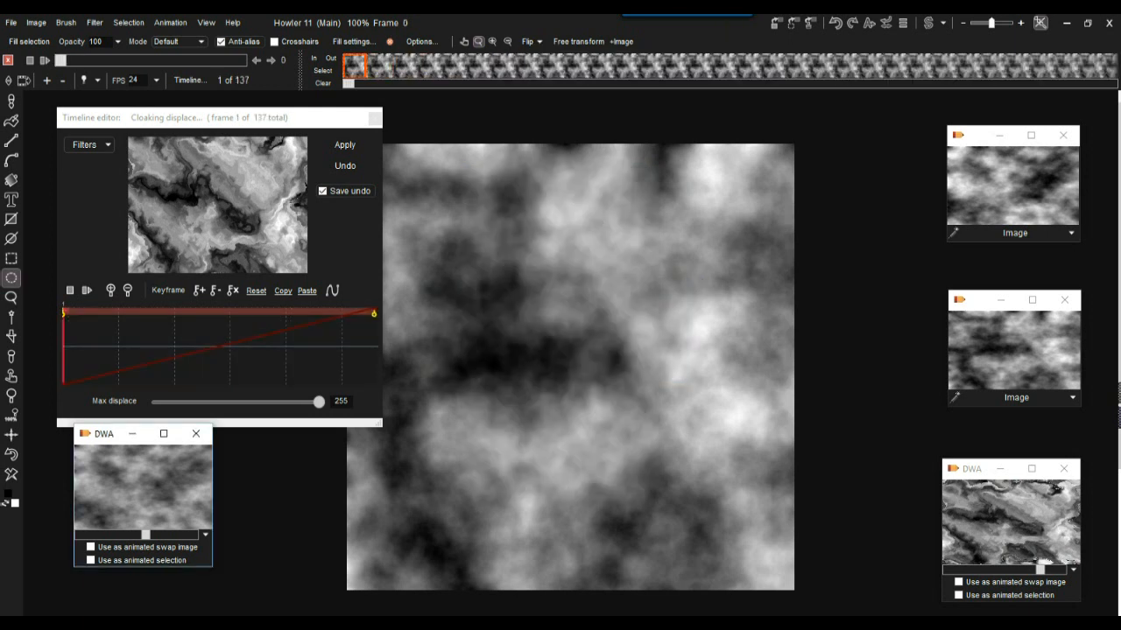
Close the timeline editor, store the stretched animation, and discard the older unstretched stored copy
click(374, 118)
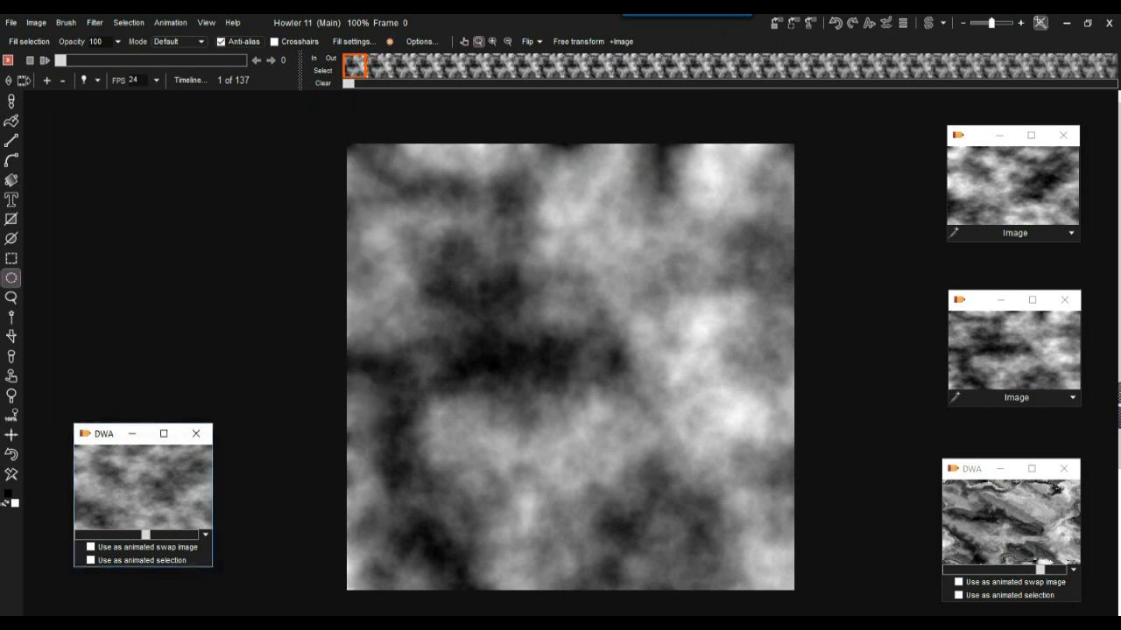
drag(61, 60, 84, 60)
click(170, 22)
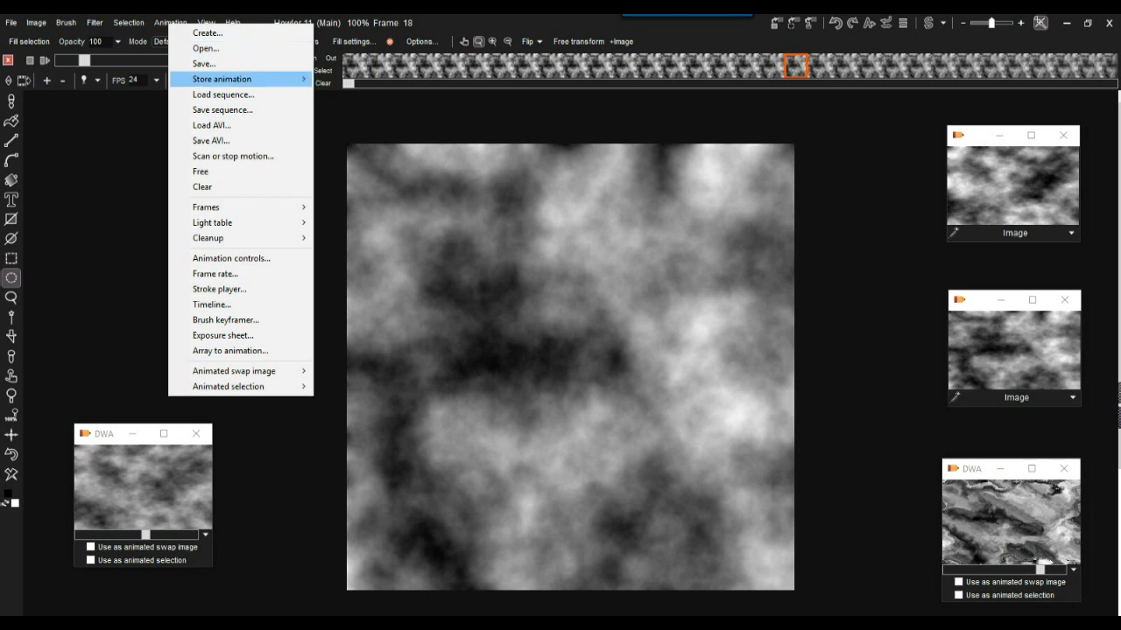
mouse_move(221, 79)
click(350, 94)
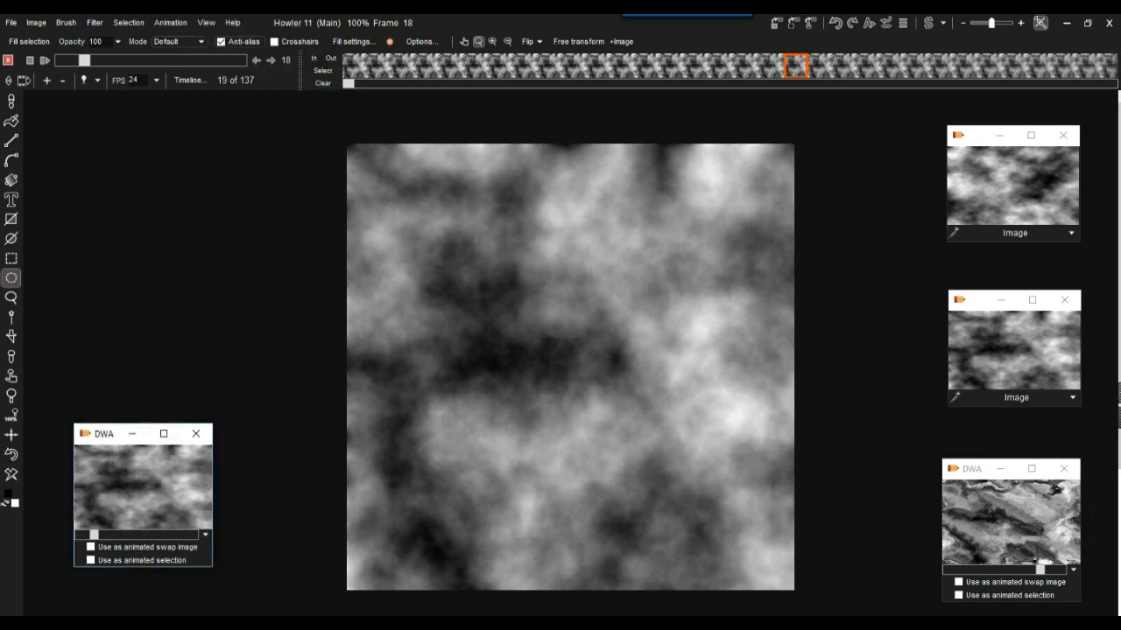
drag(194, 450, 98, 461)
click(195, 433)
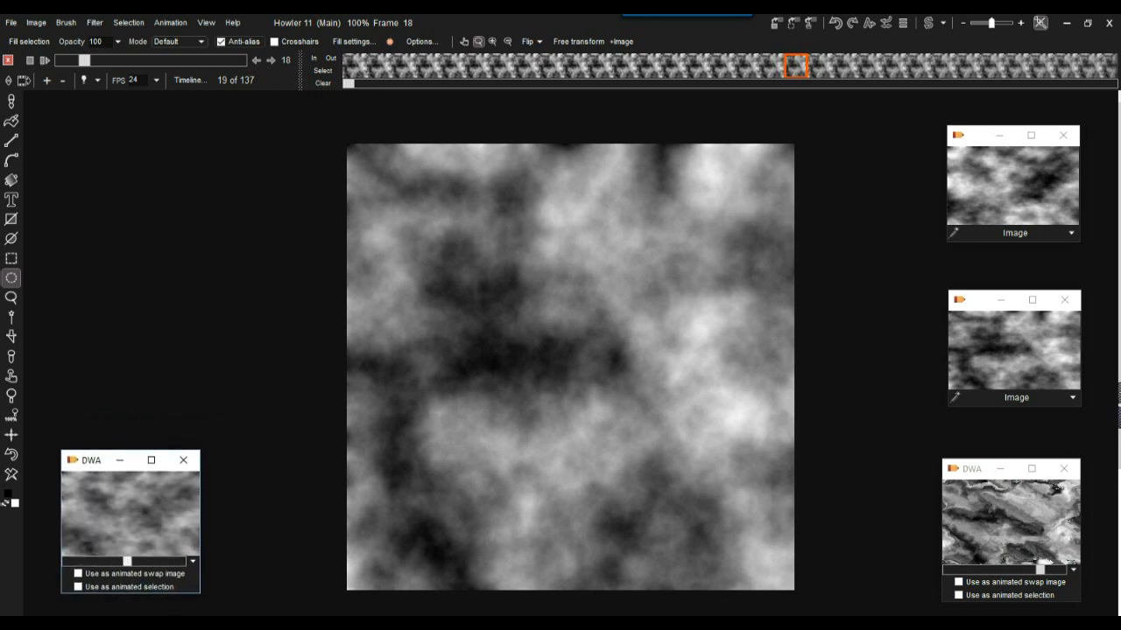
Move the stored displaced animation above the stretched one and use it as the animated swap image
drag(957, 569, 987, 570)
drag(985, 470, 108, 283)
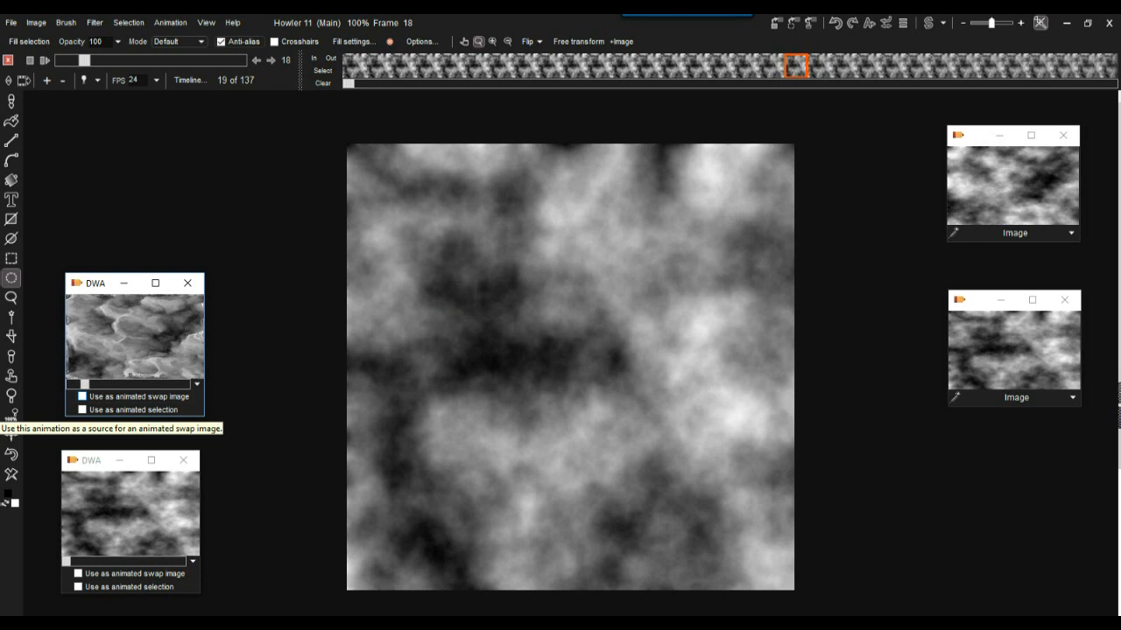
click(83, 397)
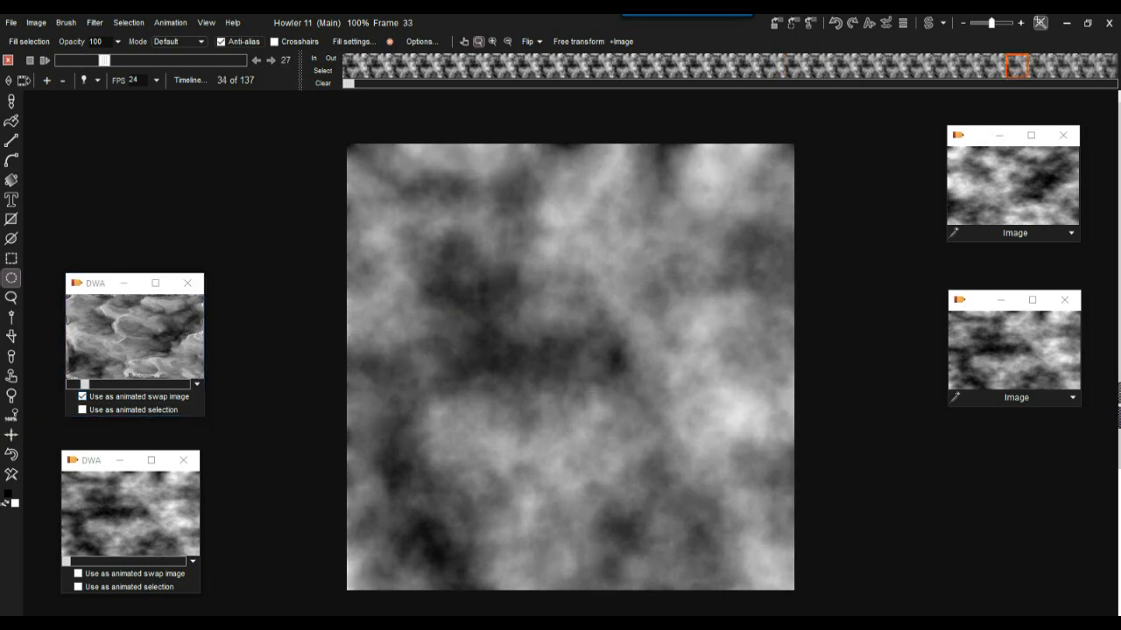
Scrub through the animation and compare the main and swap images at the first and last frames
drag(67, 60, 68, 60)
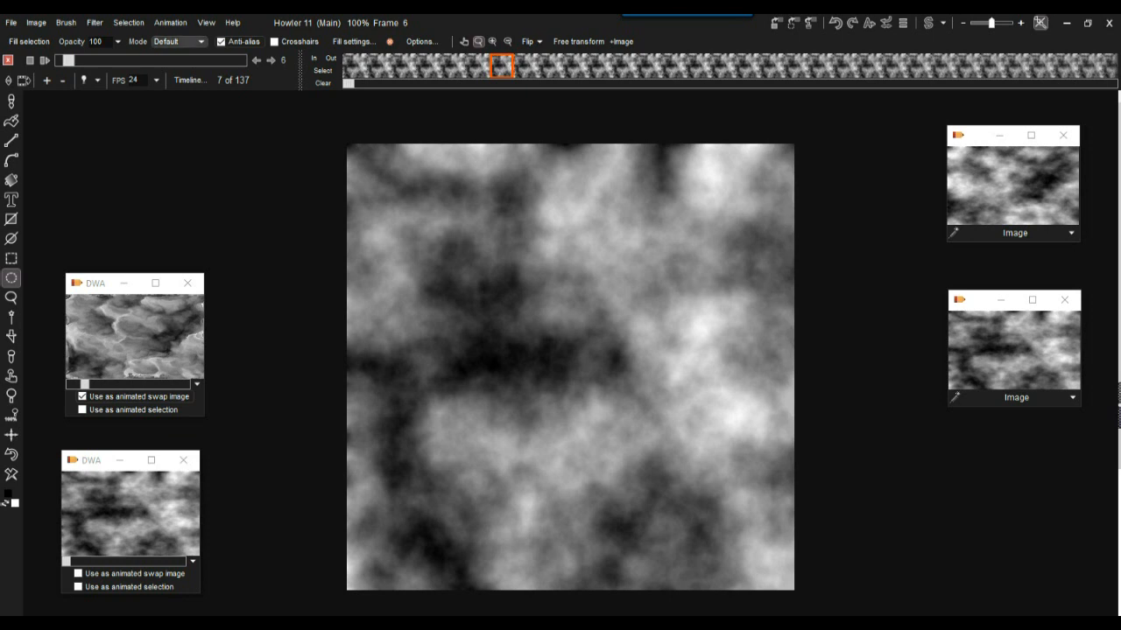
drag(68, 60, 104, 60)
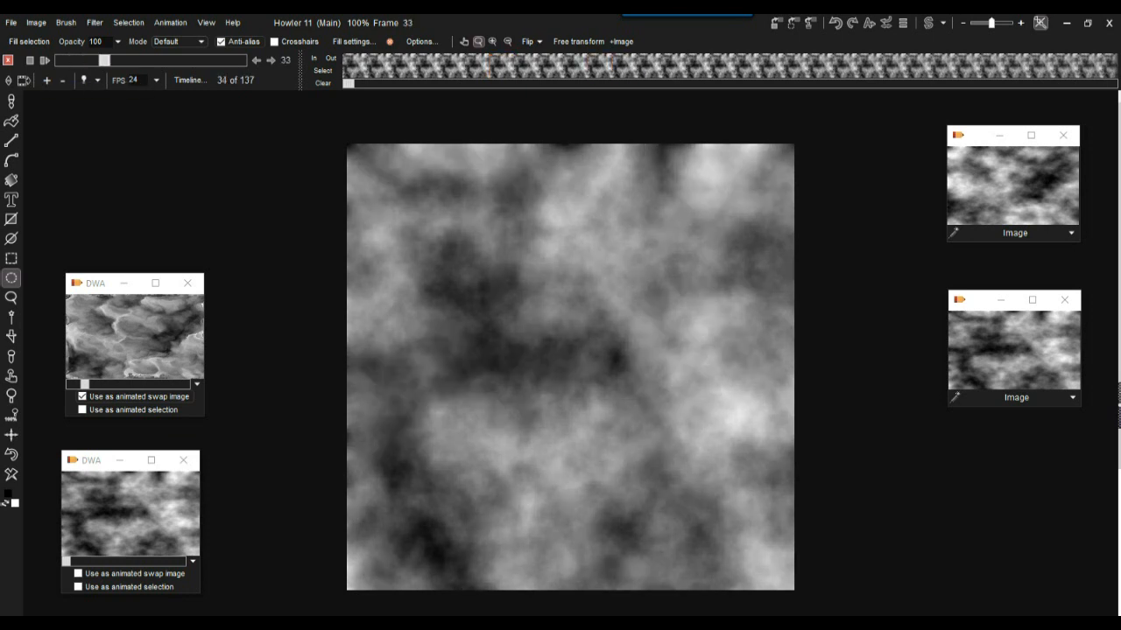
mouse_move(85, 384)
mouse_down()
mouse_move(154, 384)
mouse_move(82, 384)
mouse_up()
drag(104, 60, 61, 61)
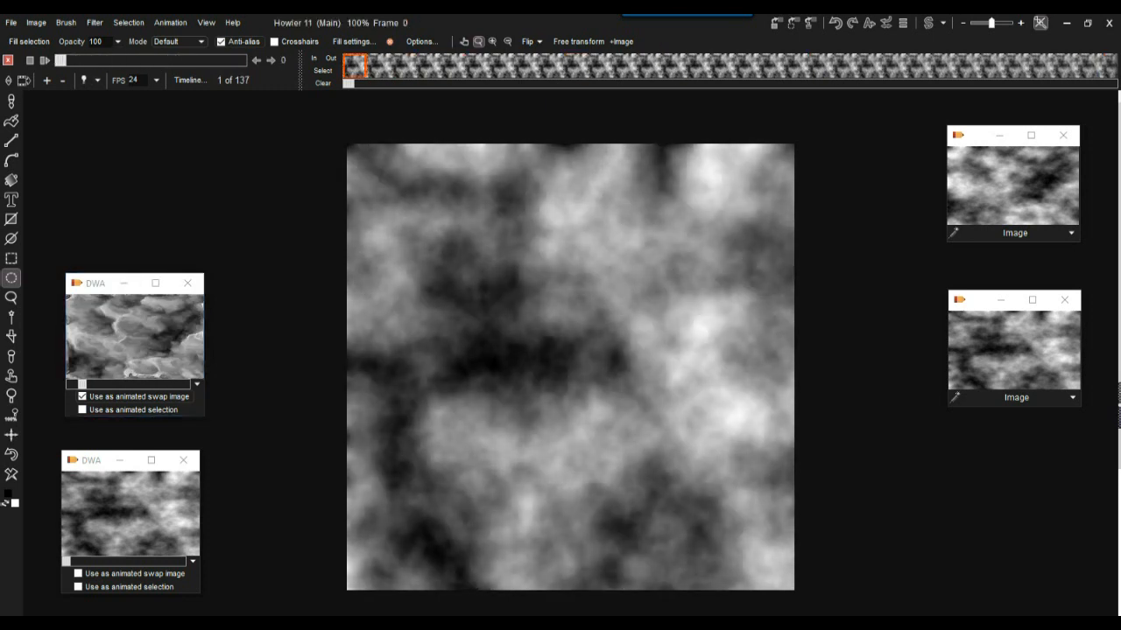
click(928, 22)
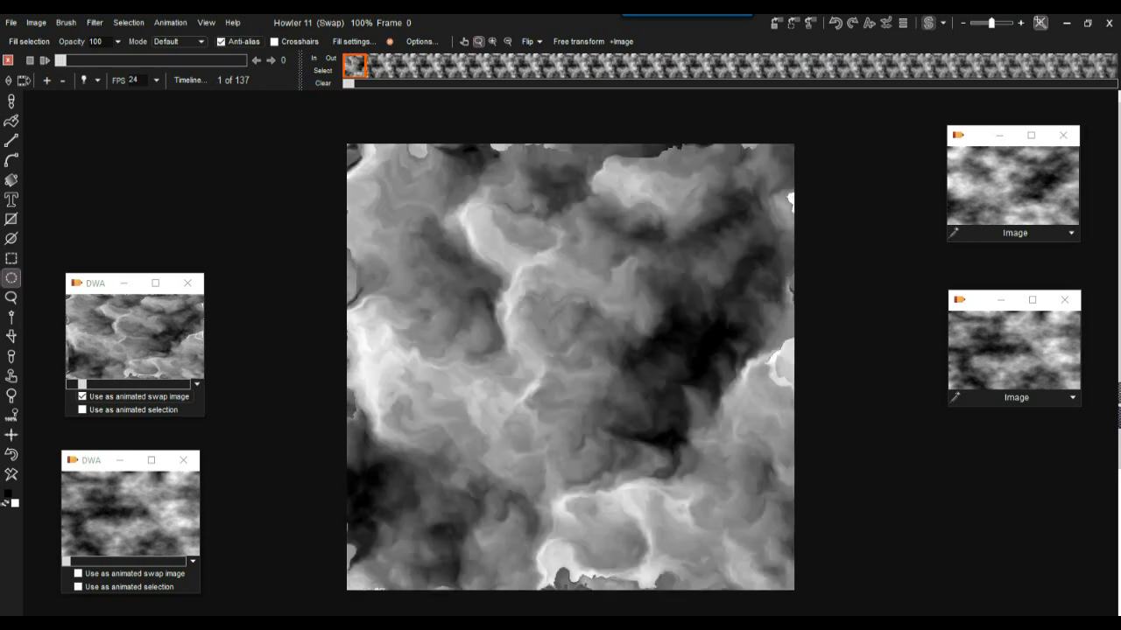
key(j)
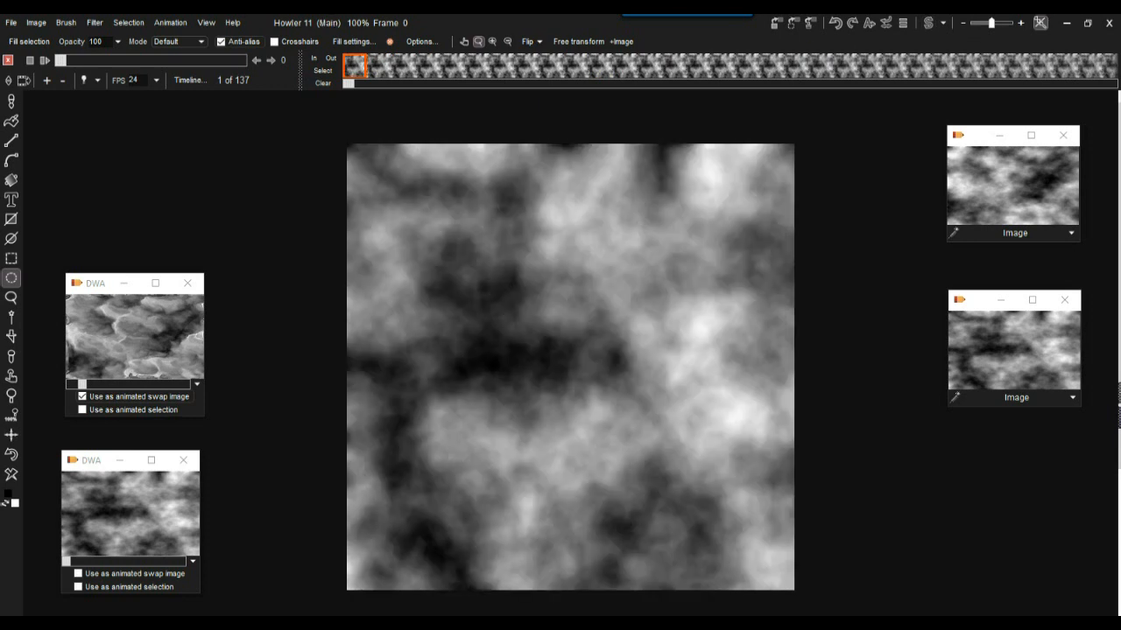
drag(60, 60, 240, 60)
click(929, 23)
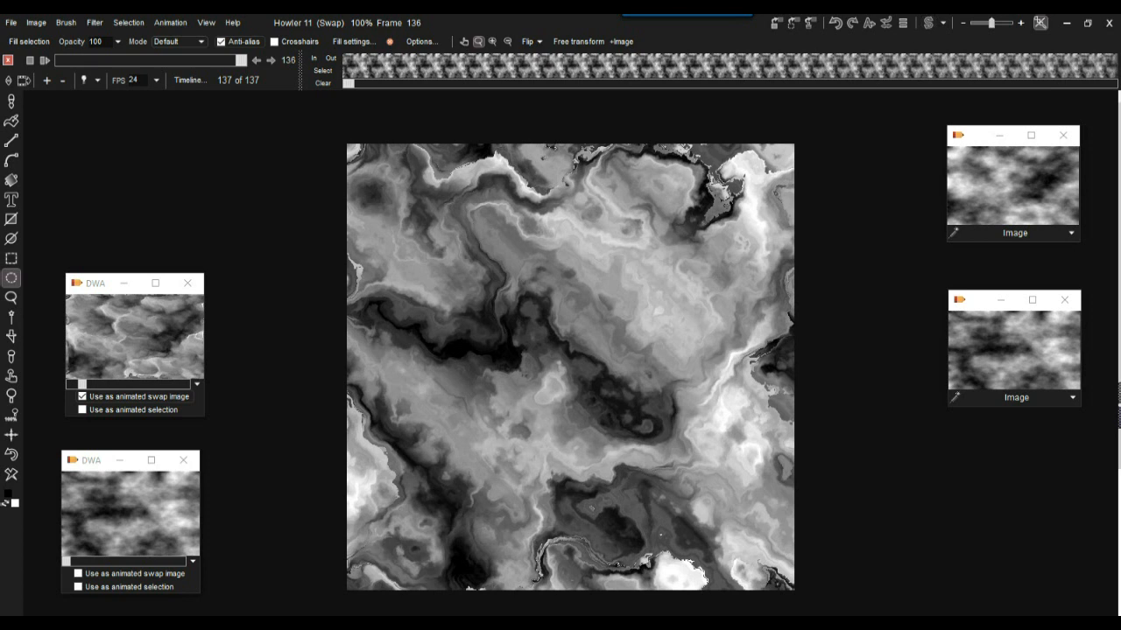
click(928, 23)
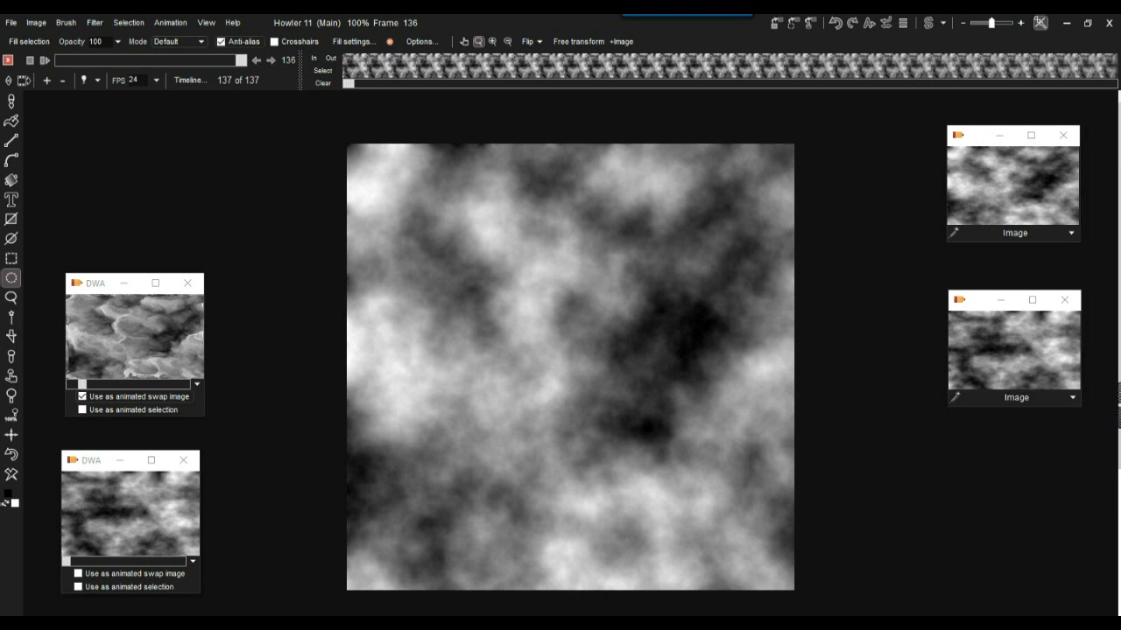
drag(241, 61, 160, 60)
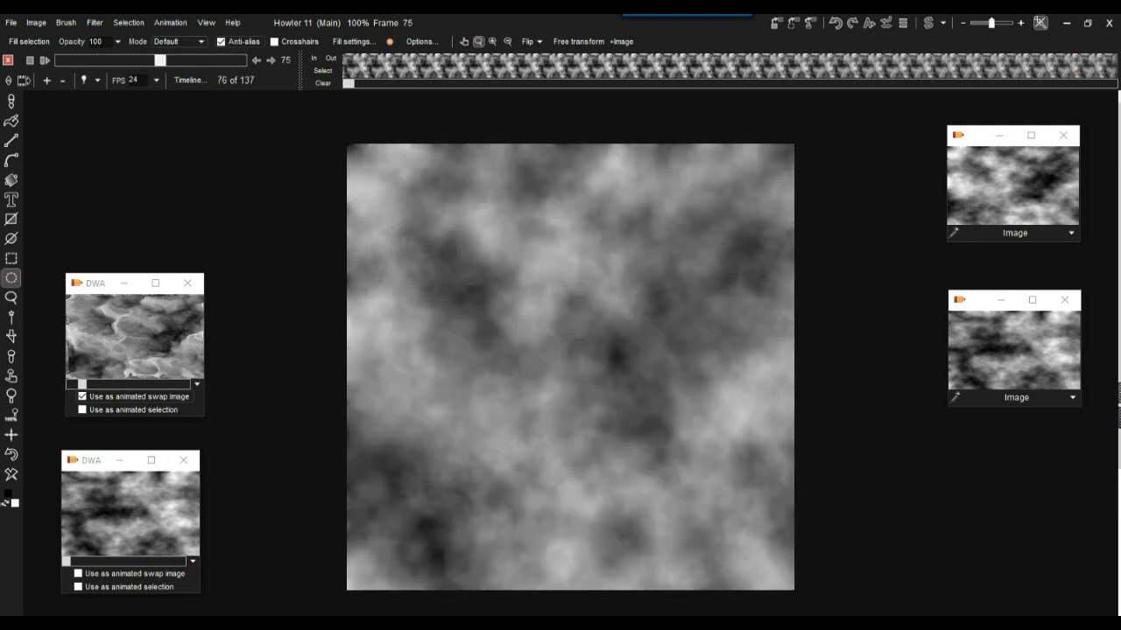
Show the hidden media and layers panels and move both stored image windows clear of them
click(1118, 403)
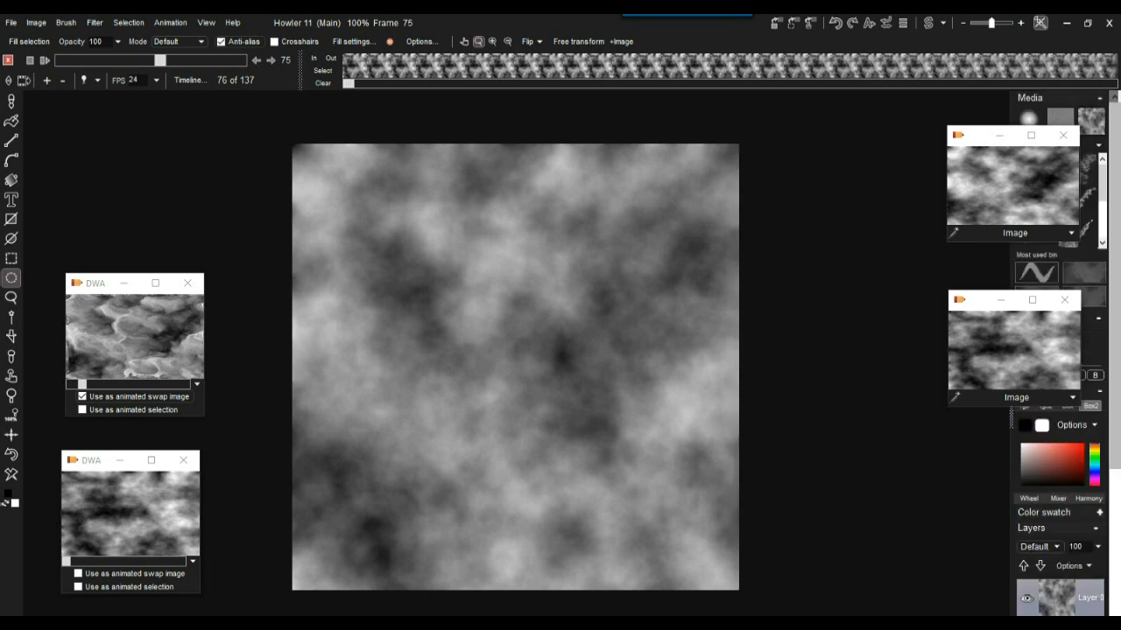
drag(1007, 135, 885, 127)
drag(981, 300, 873, 294)
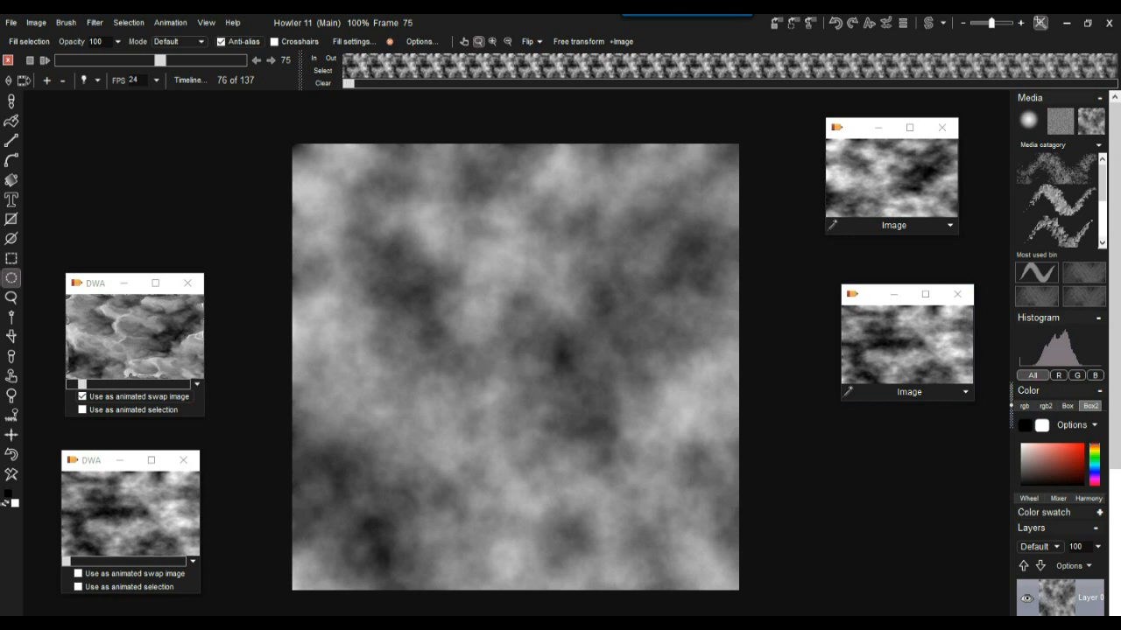
Turn on swap mixing and set the current layer's mode to Multiply
key(m)
key(m)
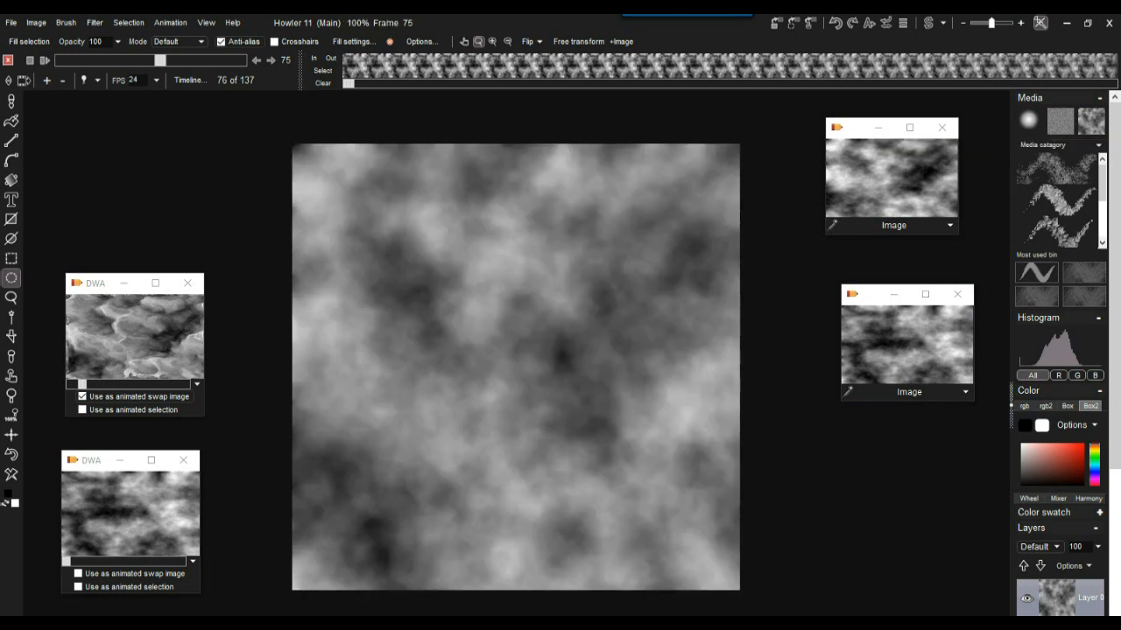
key(m)
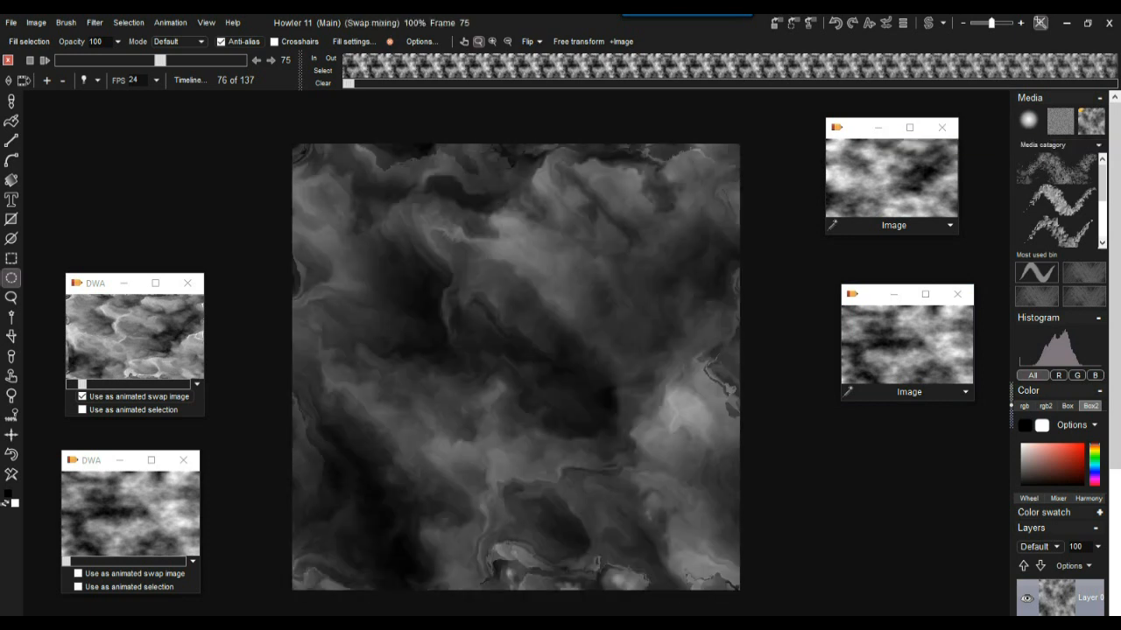
right_click(1091, 117)
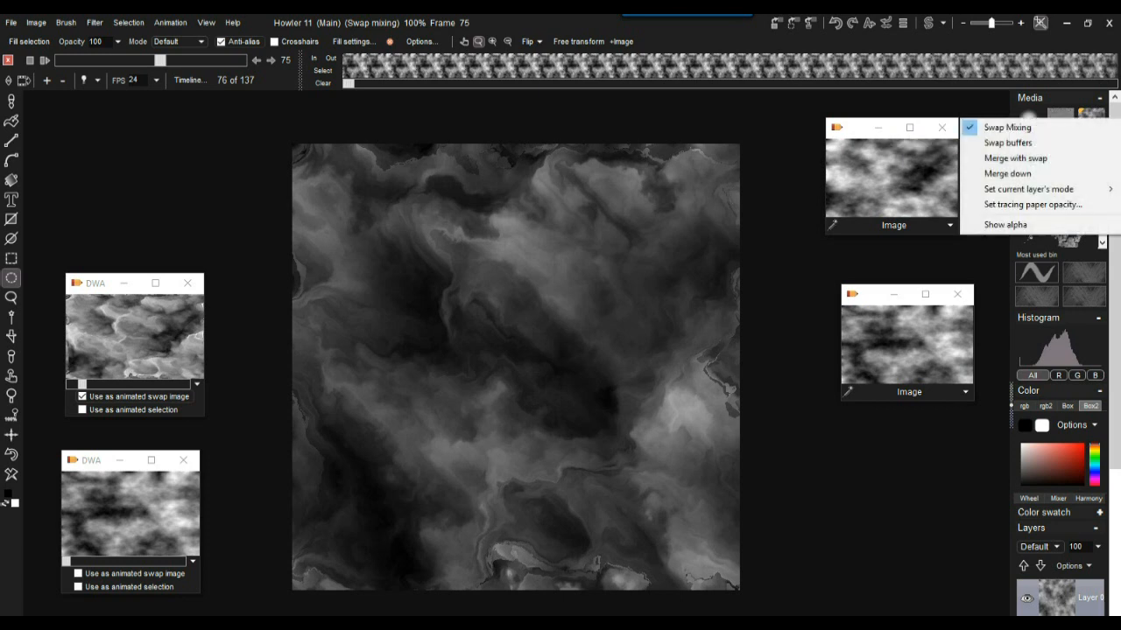
mouse_move(1029, 189)
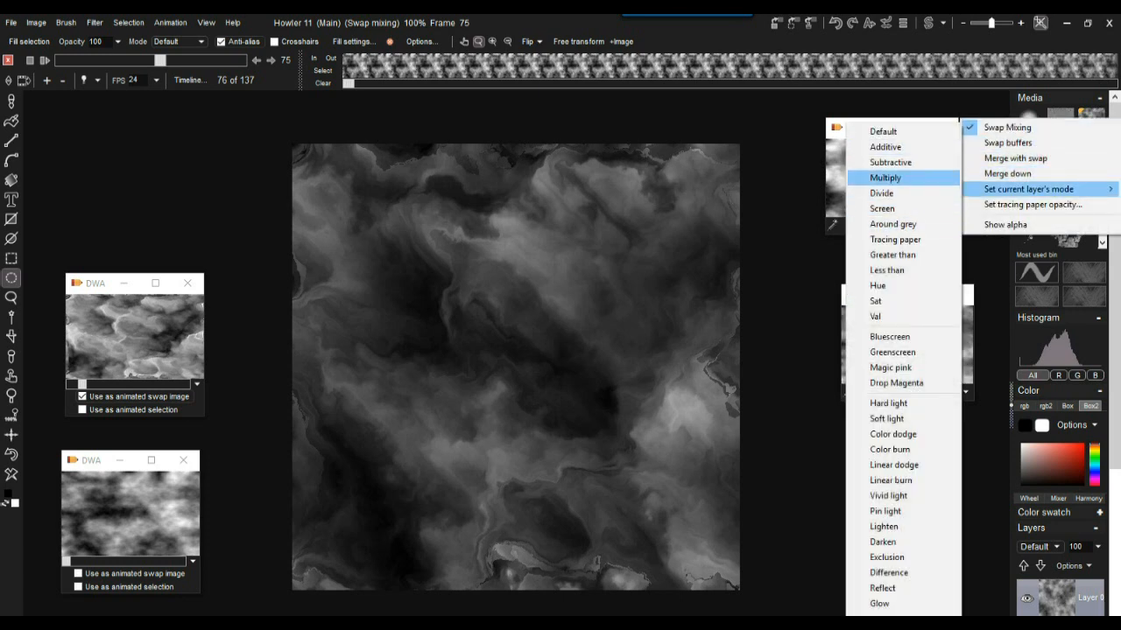
click(884, 178)
Try the Screen mode on the current layer and change the mode to Divide
right_click(1091, 118)
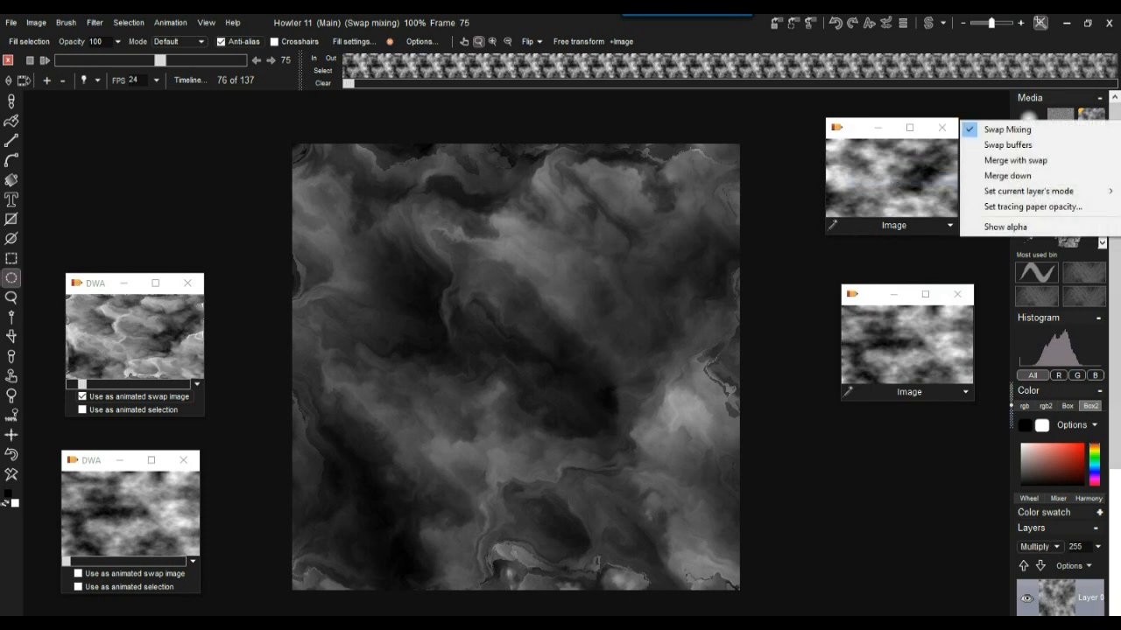
mouse_move(1029, 191)
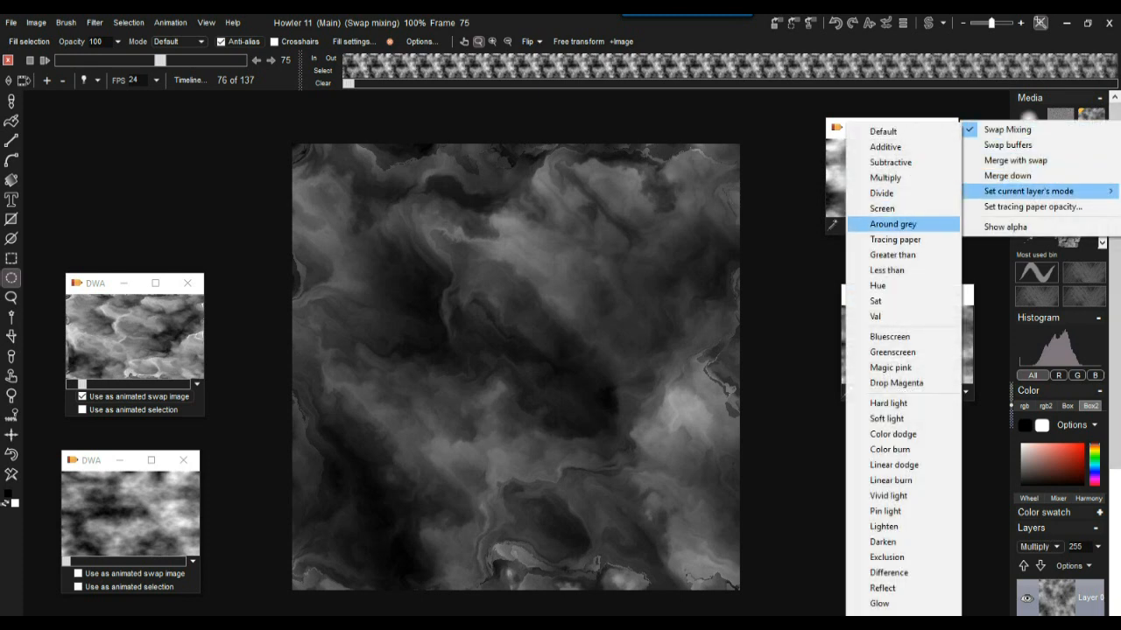
click(884, 209)
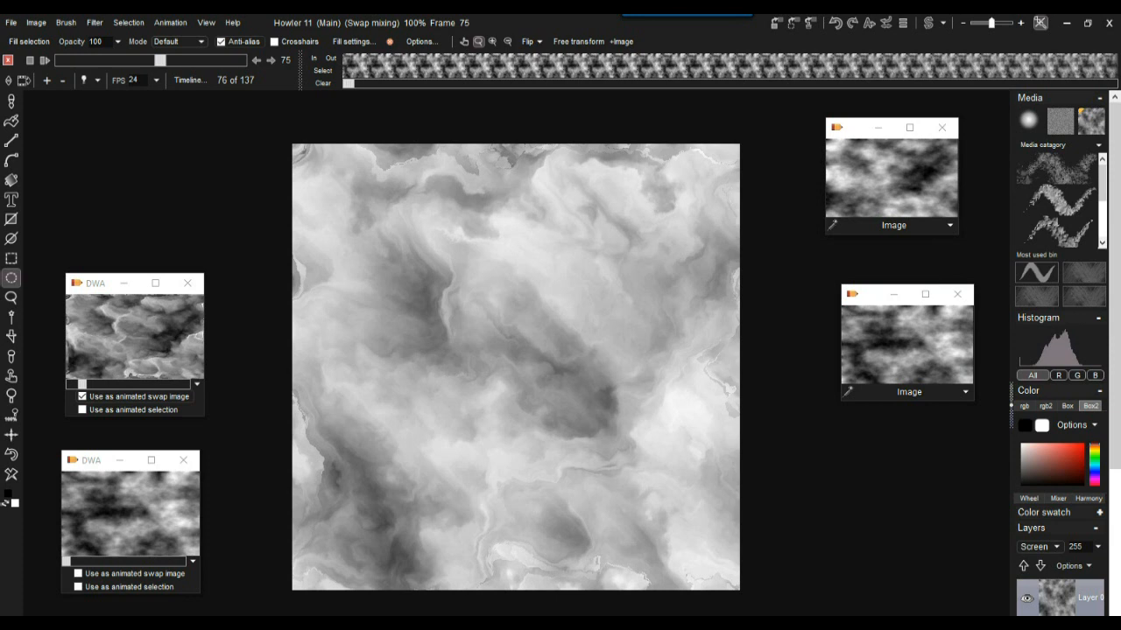
right_click(1091, 123)
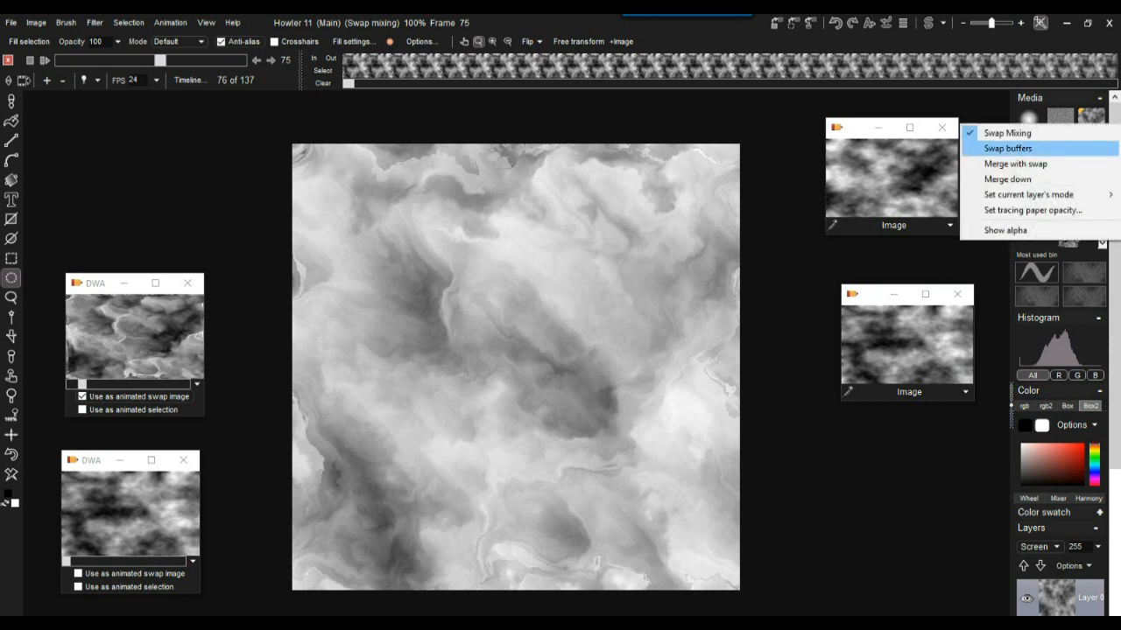
mouse_move(1029, 194)
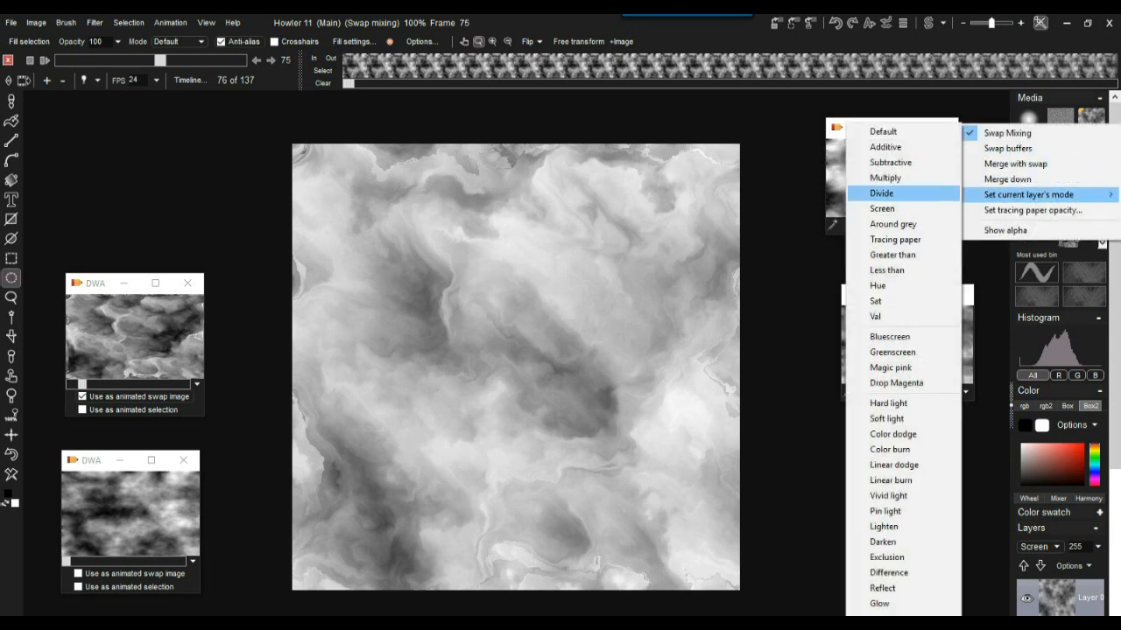
click(885, 192)
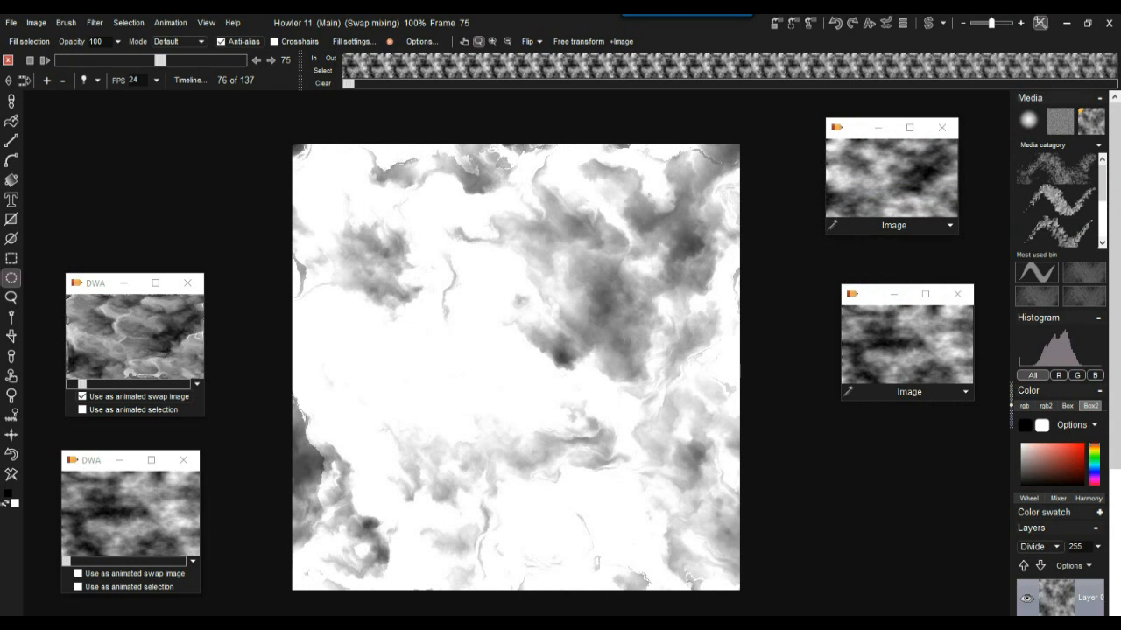
Preview the Divide blend at frames 79 and 28 with the stored swap animation slightly advanced, and turn off swap mixing
mouse_move(160, 61)
mouse_down()
mouse_move(84, 61)
mouse_move(236, 61)
mouse_move(60, 61)
mouse_move(245, 60)
mouse_move(165, 60)
mouse_up()
mouse_move(83, 384)
mouse_down()
mouse_move(158, 385)
mouse_move(88, 384)
mouse_up()
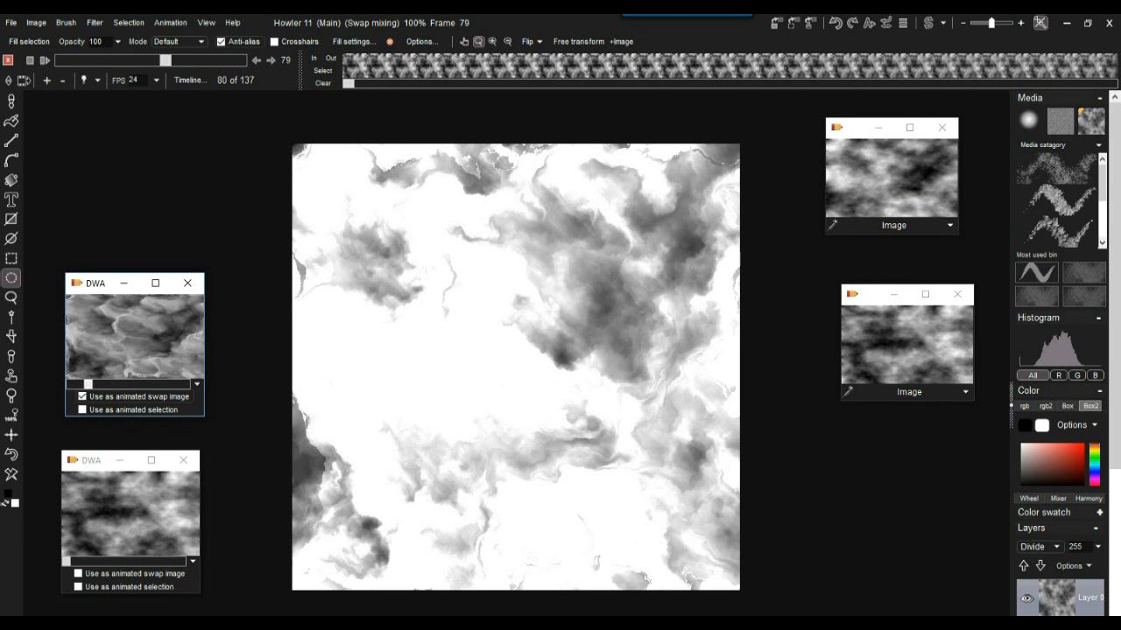
drag(165, 60, 97, 61)
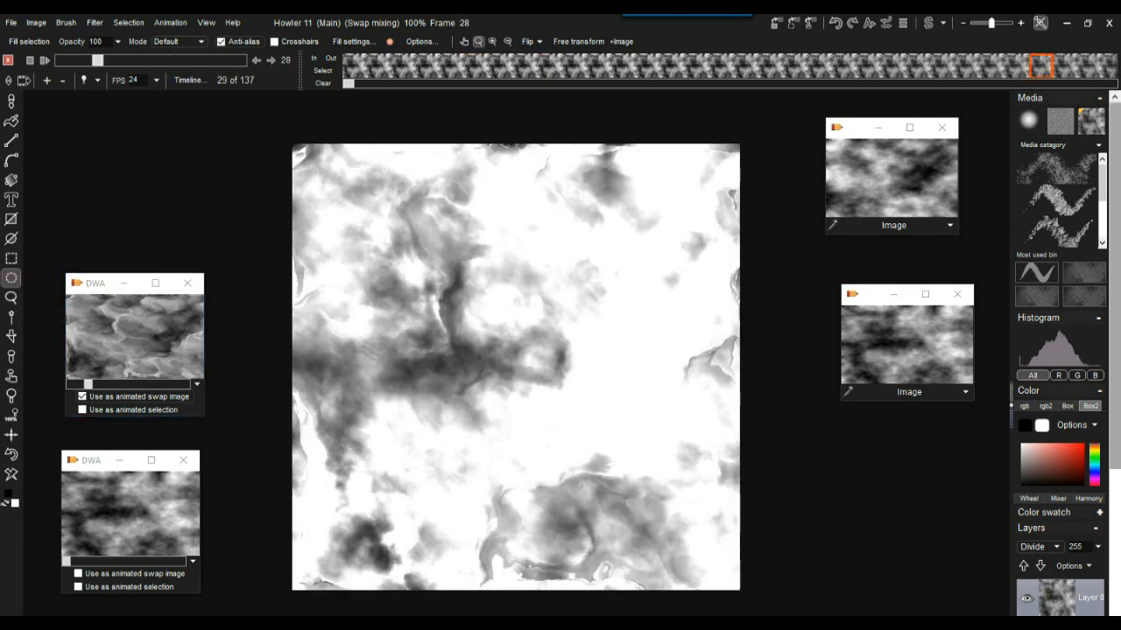
key(ctrl+j)
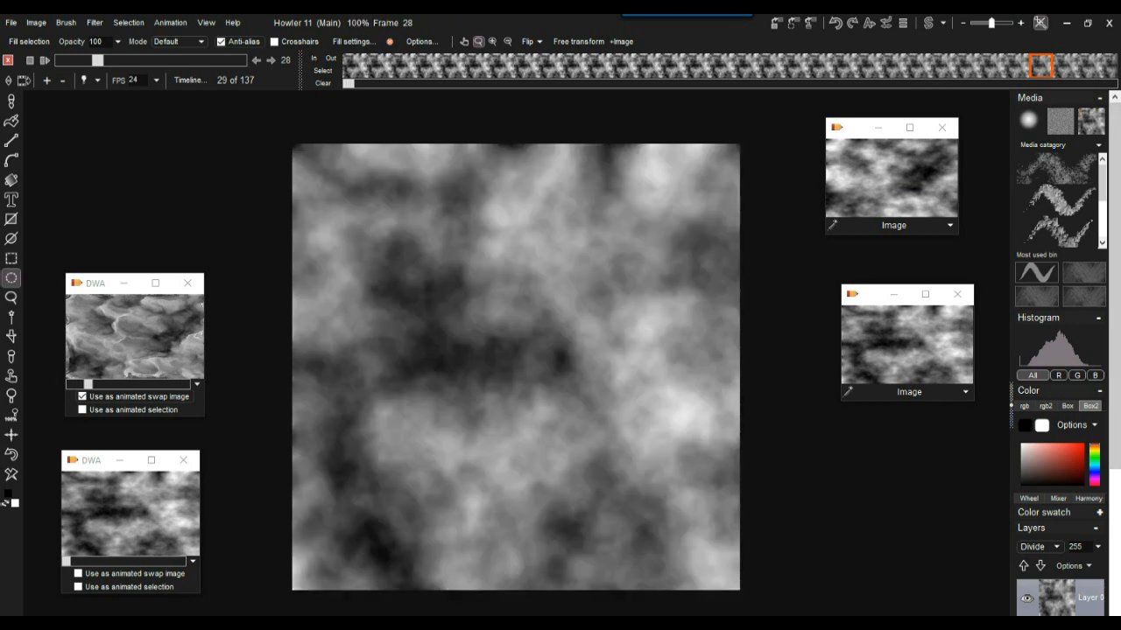
At frame 0, offset the swap animation to about a third of its length and apply Pool displace with Max displace 16, Swirl value 10 to all frames
drag(97, 61, 60, 61)
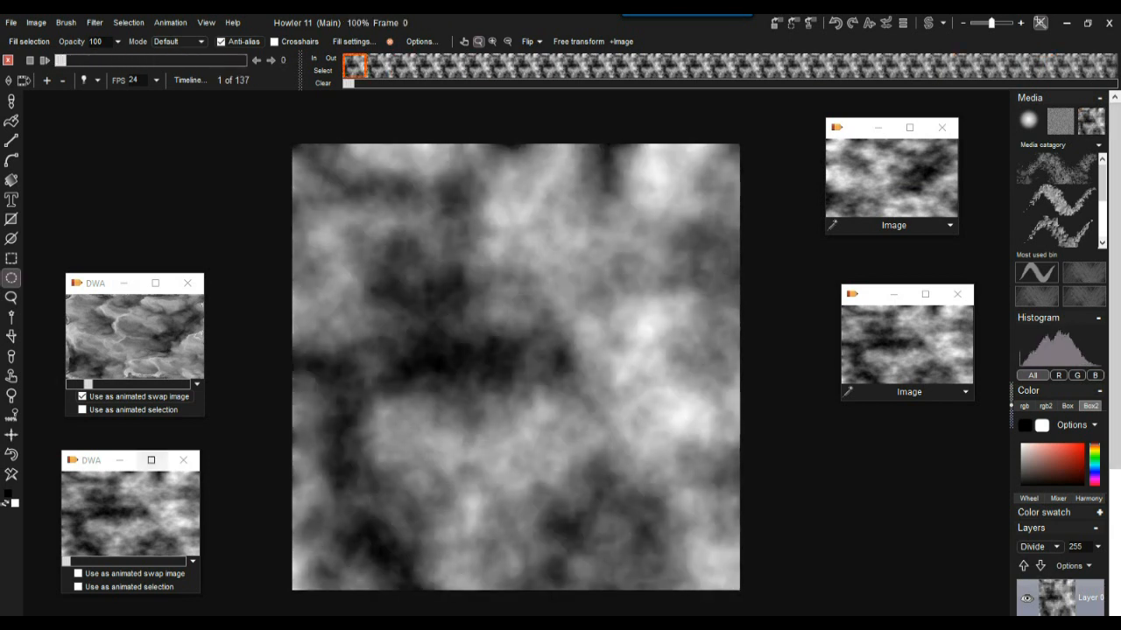
mouse_move(87, 384)
mouse_down()
mouse_move(155, 384)
mouse_move(108, 384)
mouse_up()
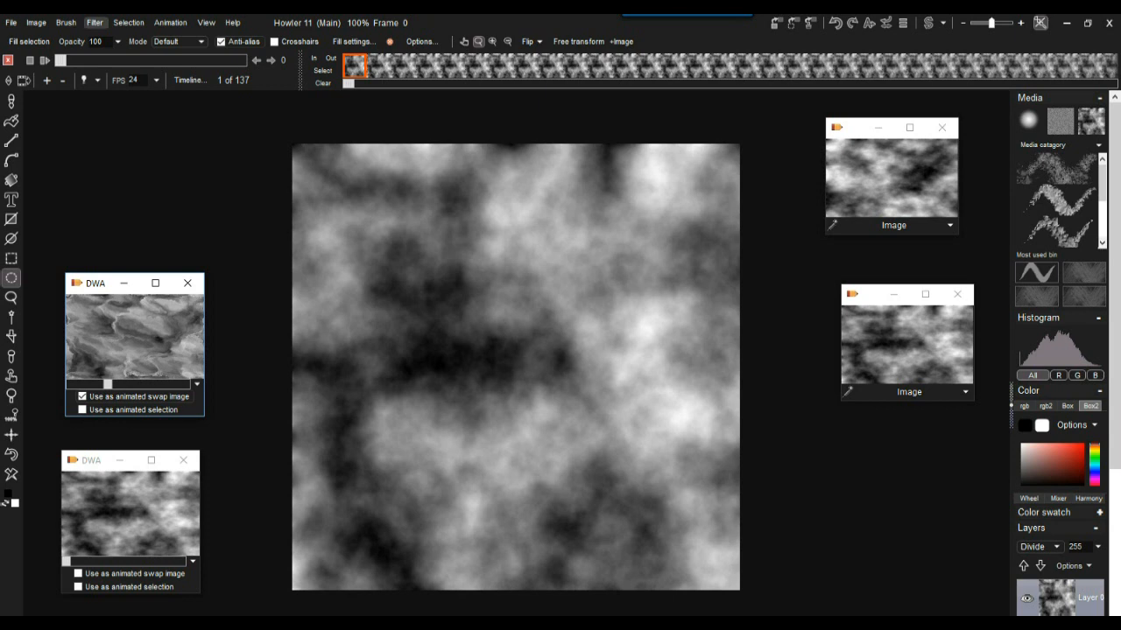
click(94, 22)
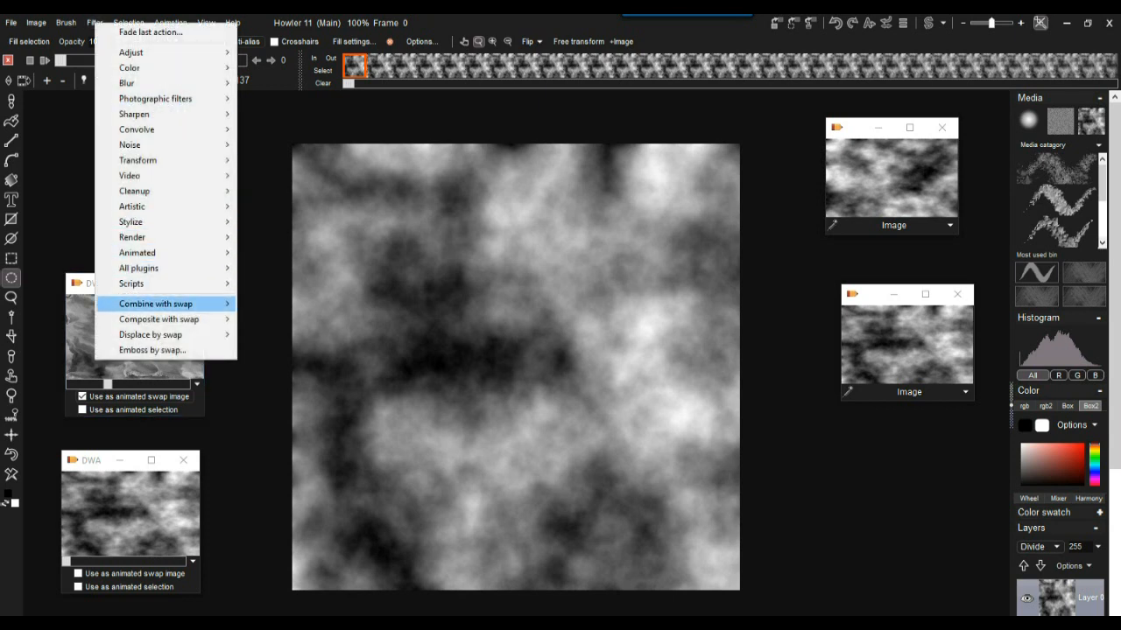
mouse_move(176, 304)
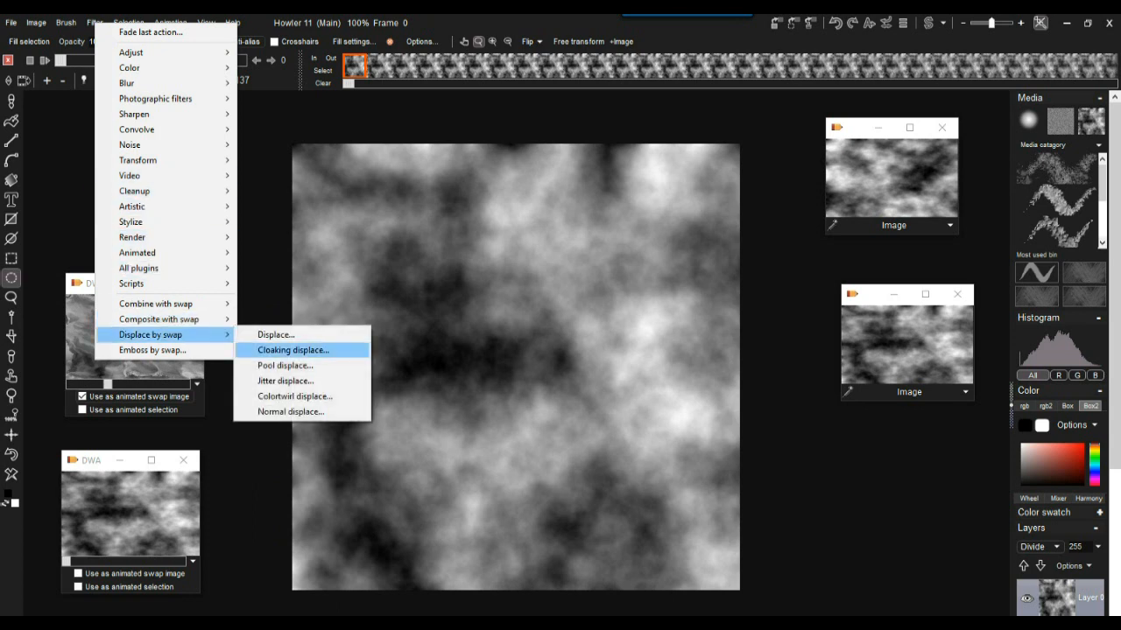
click(285, 365)
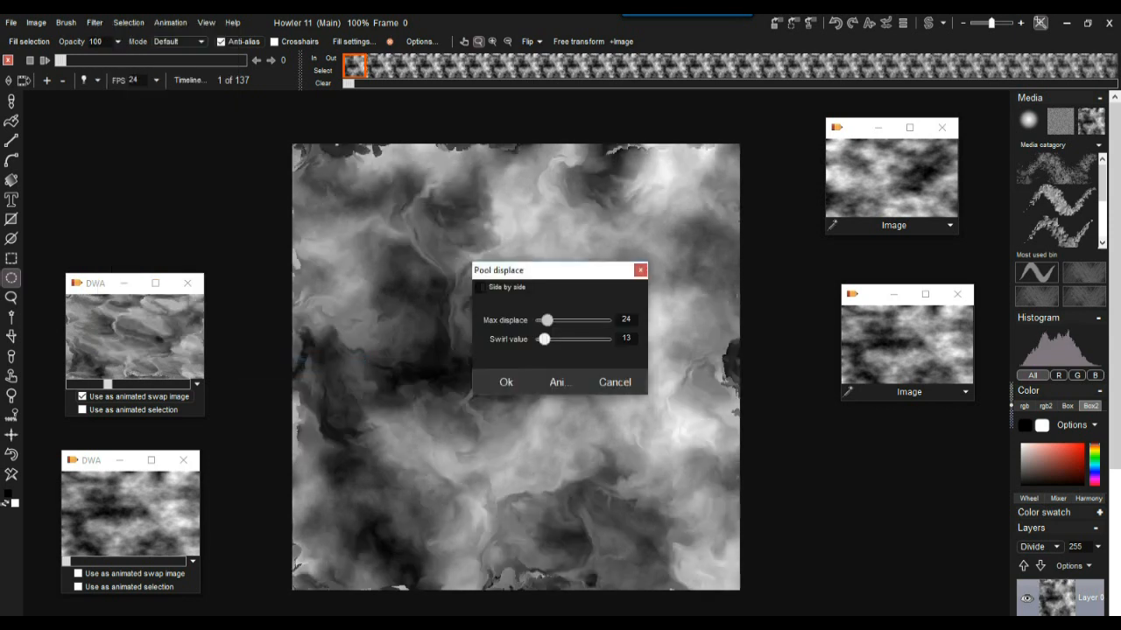
drag(553, 270, 210, 155)
mouse_move(203, 206)
mouse_down()
mouse_move(214, 206)
mouse_move(200, 206)
mouse_move(199, 225)
mouse_move(217, 206)
mouse_move(201, 206)
mouse_up()
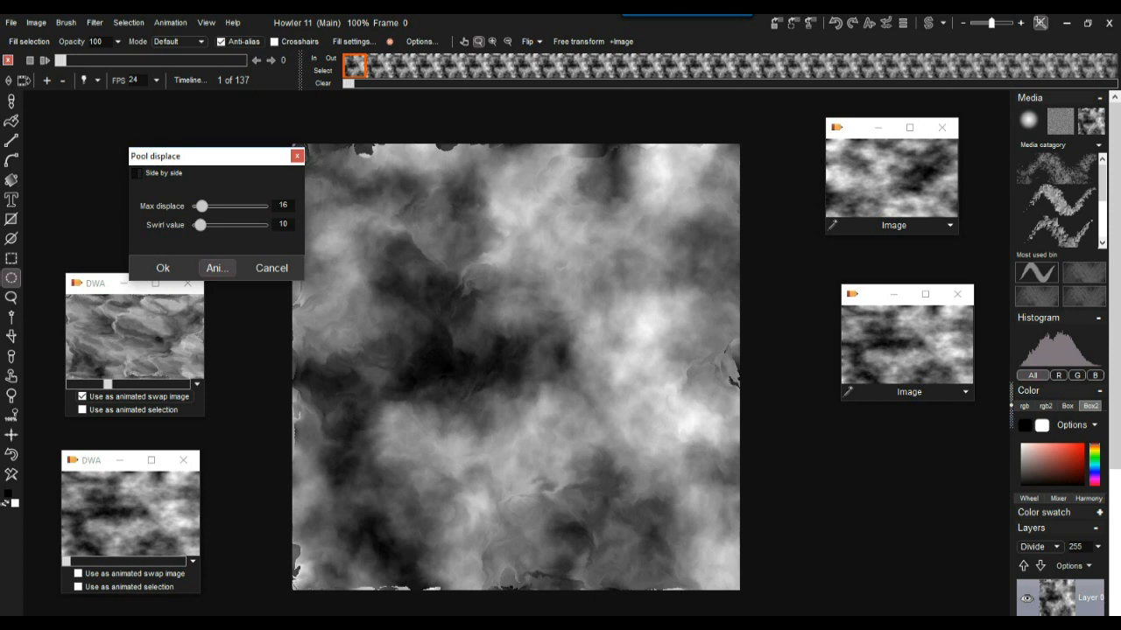
click(216, 268)
click(470, 387)
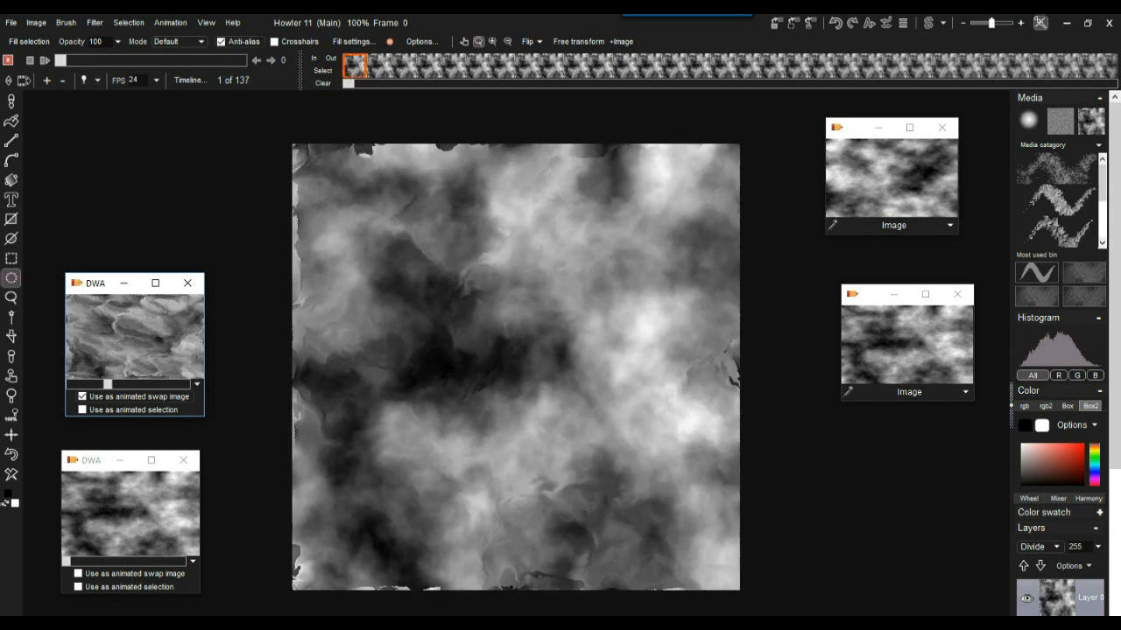
Play the displaced animation, and apply Pool displace again to all frames with Max displace 41 and Swirl value 10
click(45, 60)
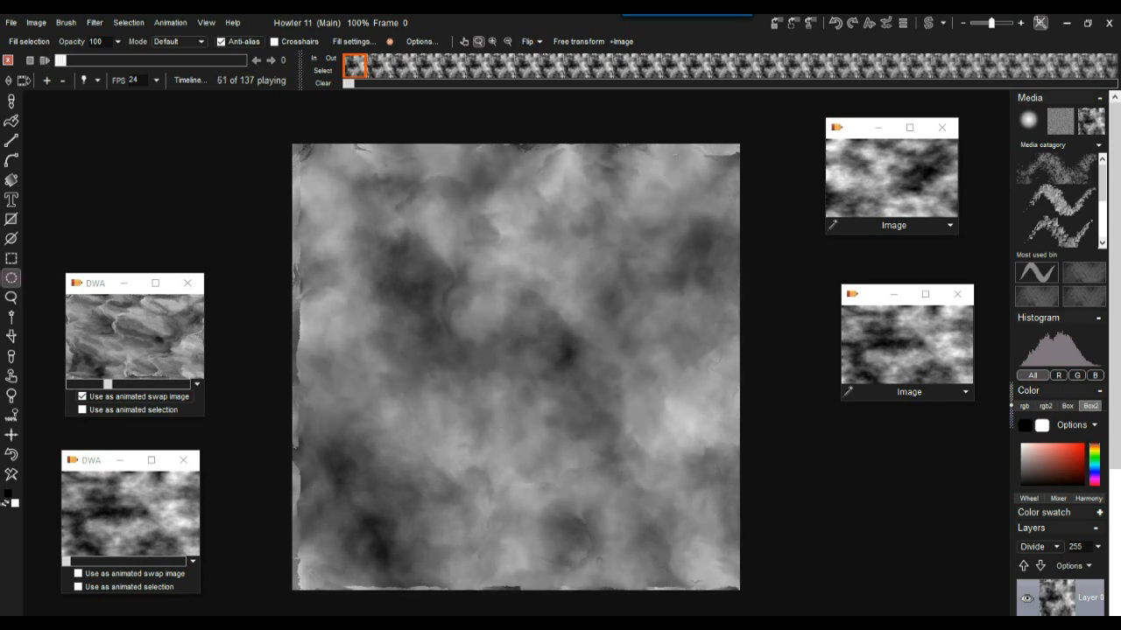
key(Right)
click(95, 22)
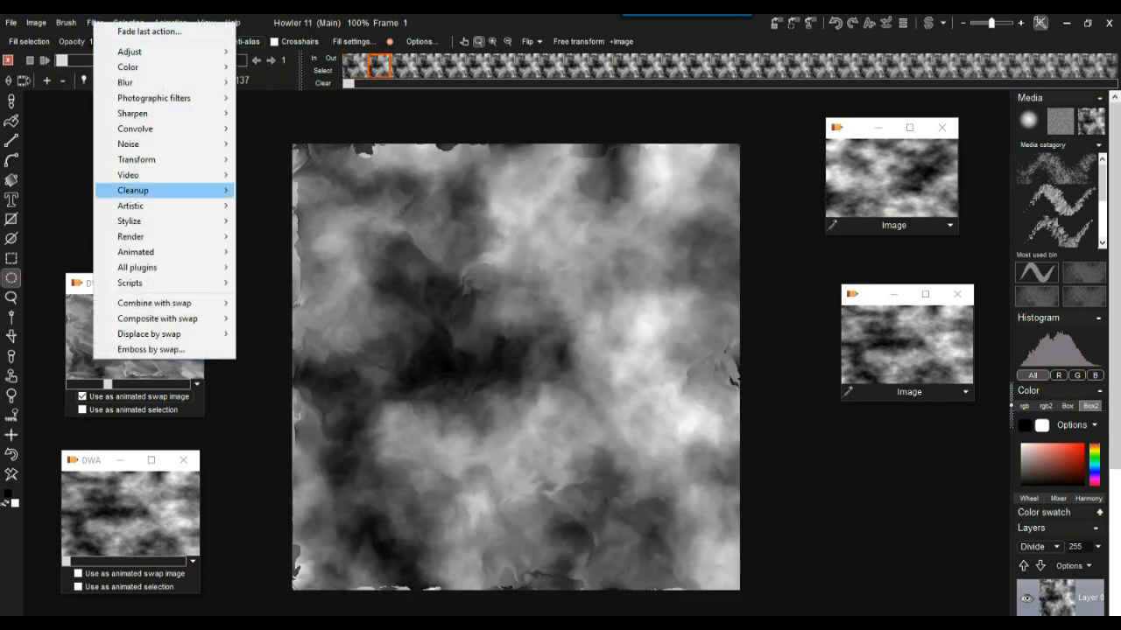
mouse_move(167, 236)
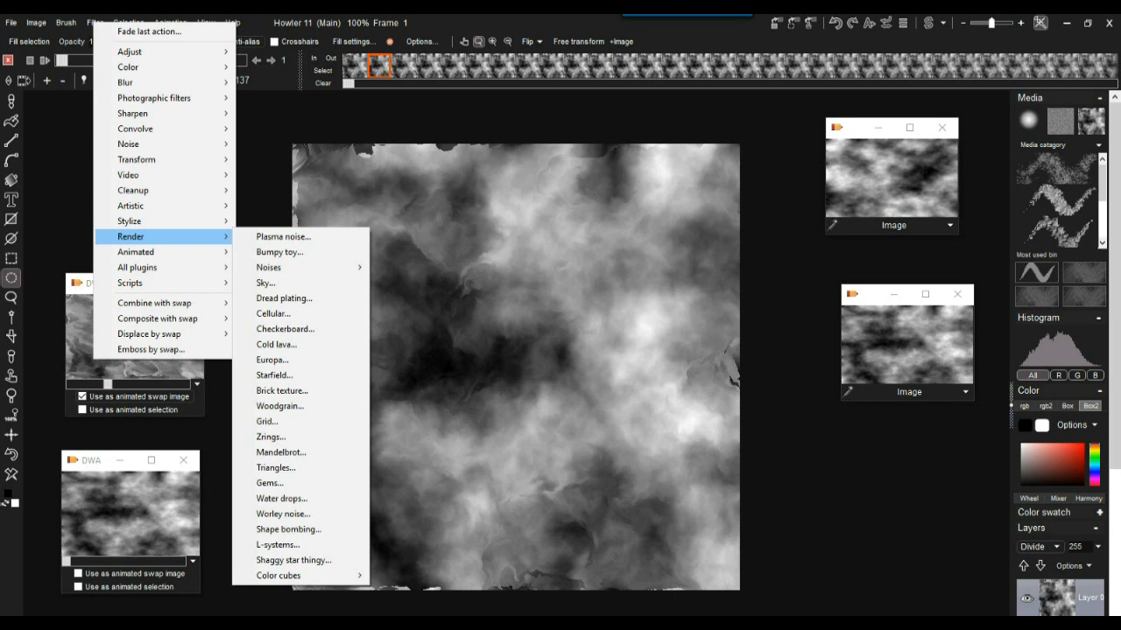
mouse_move(148, 333)
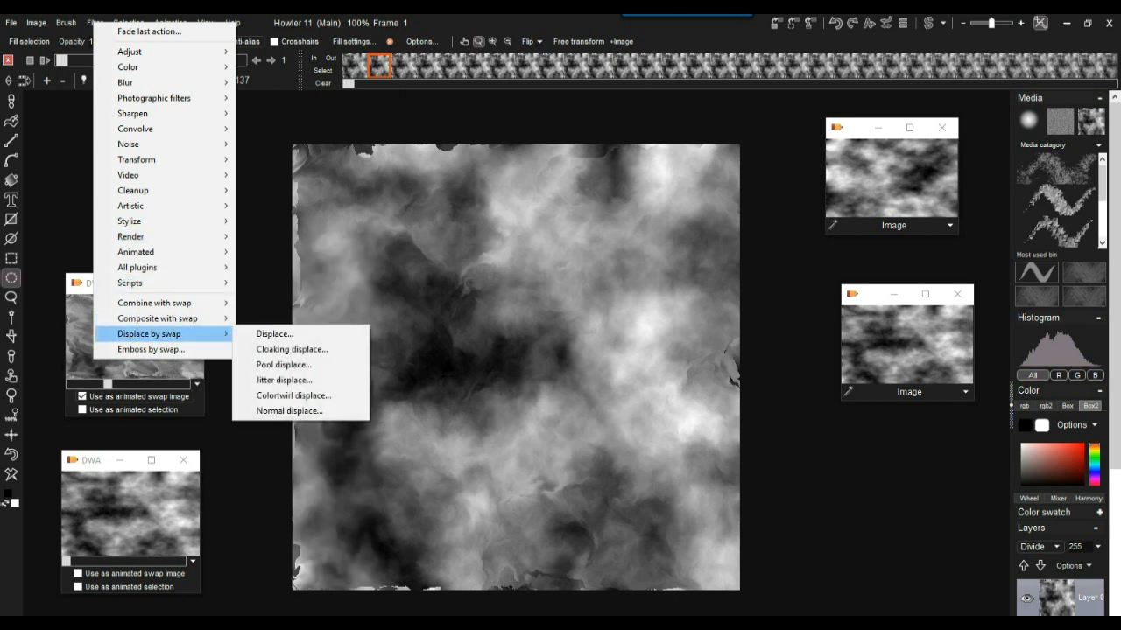
click(283, 364)
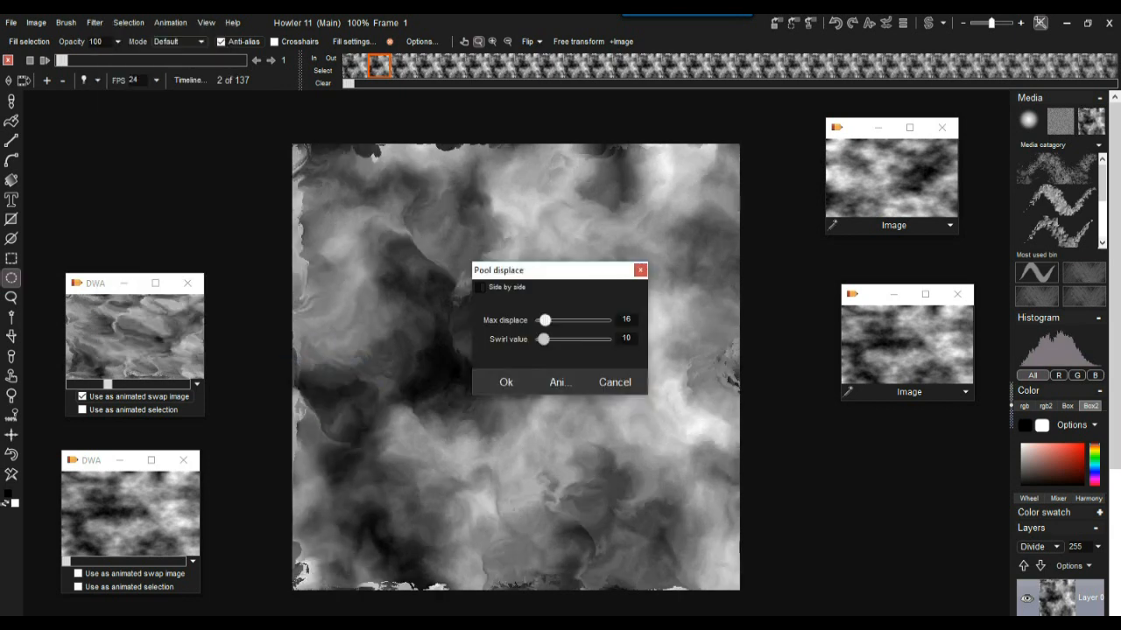
drag(545, 319, 550, 319)
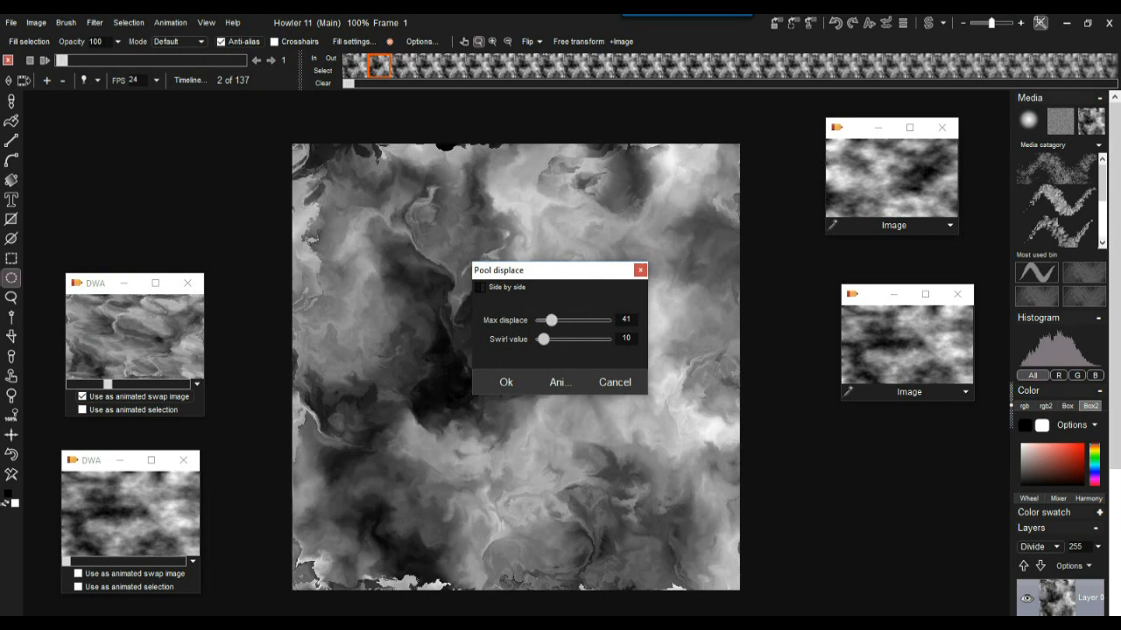
click(560, 382)
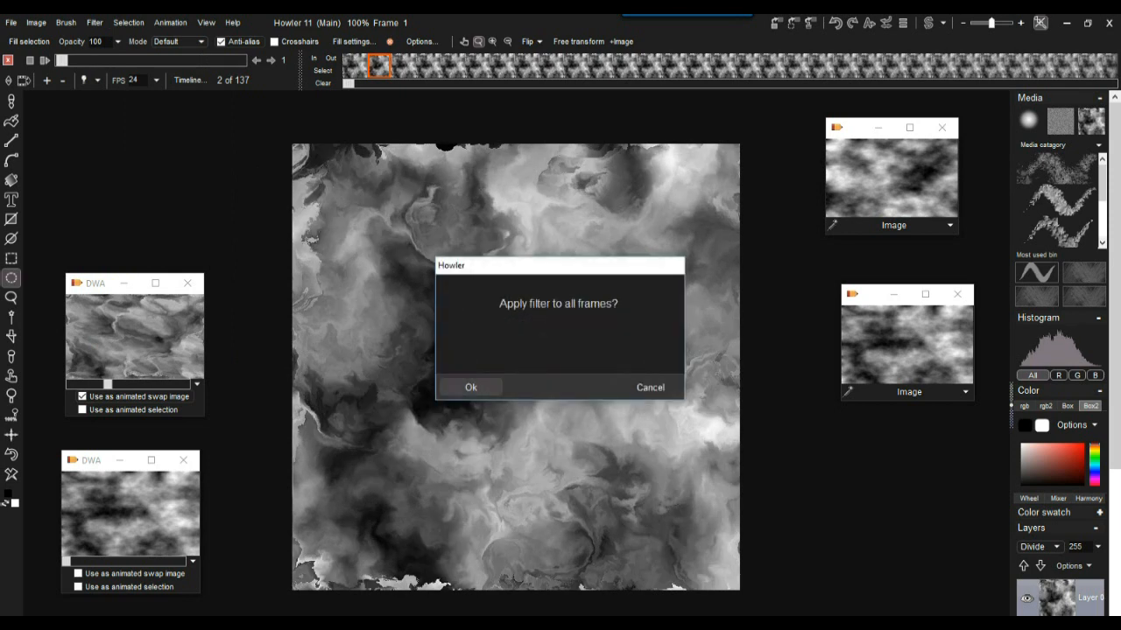
click(471, 387)
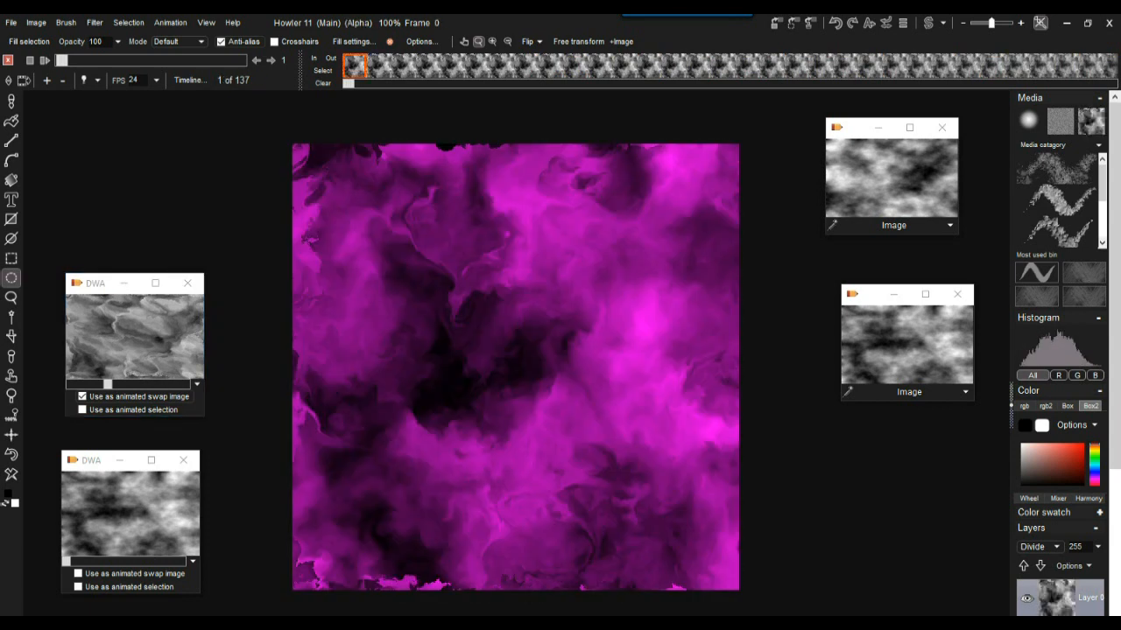
Clear the selection, draw a trial elliptical selection in the left half of the image, and clear it too
click(128, 21)
click(167, 30)
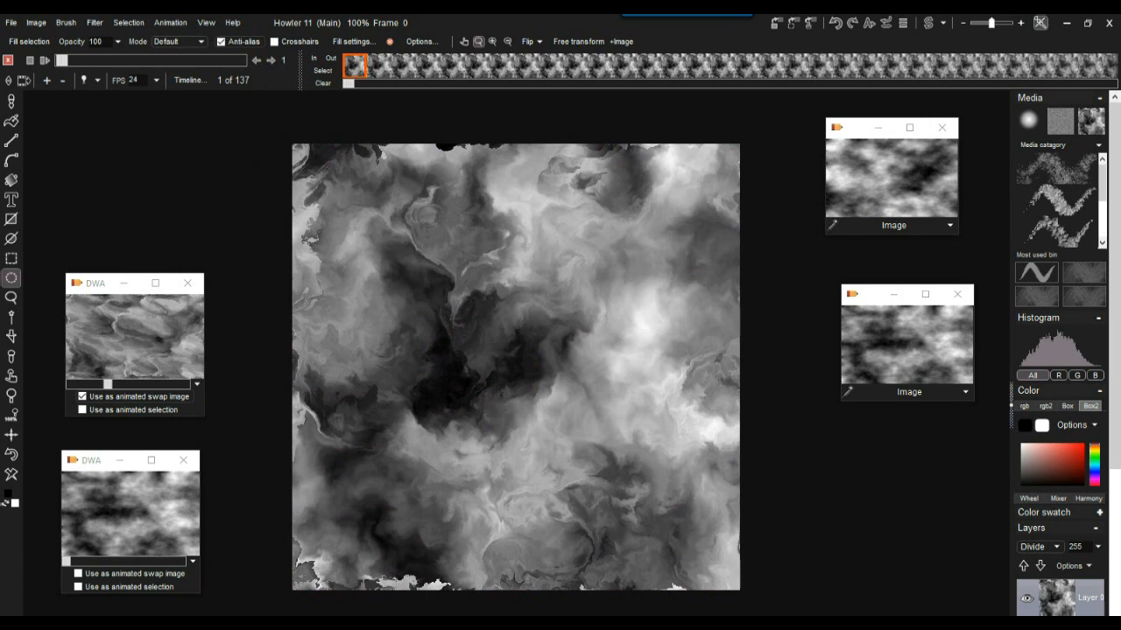
drag(332, 334, 509, 418)
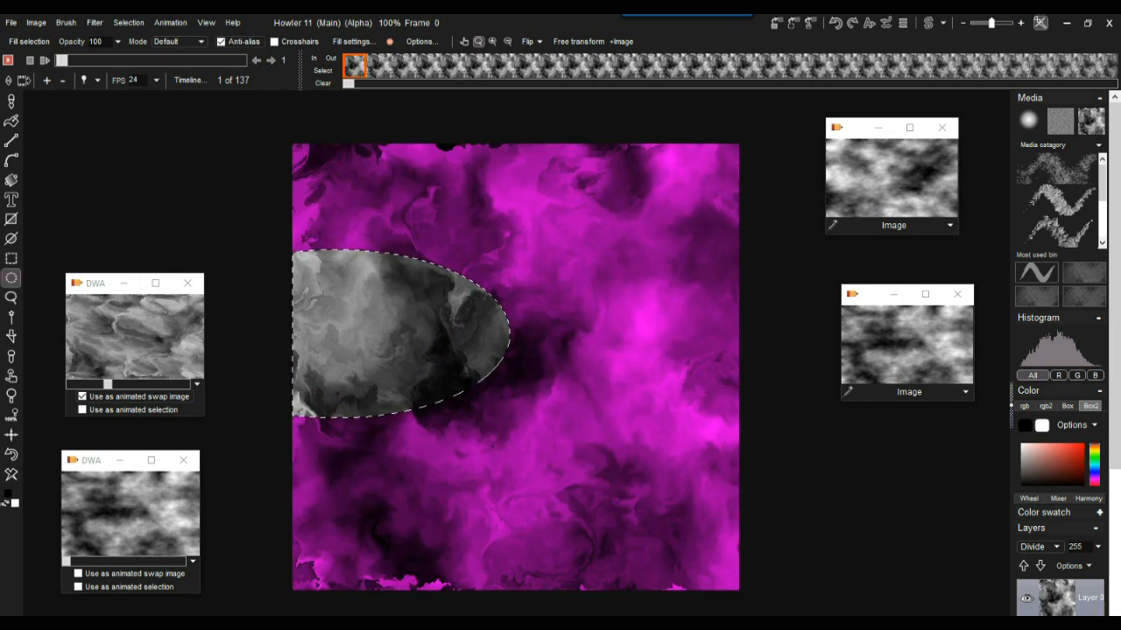
click(128, 22)
click(167, 30)
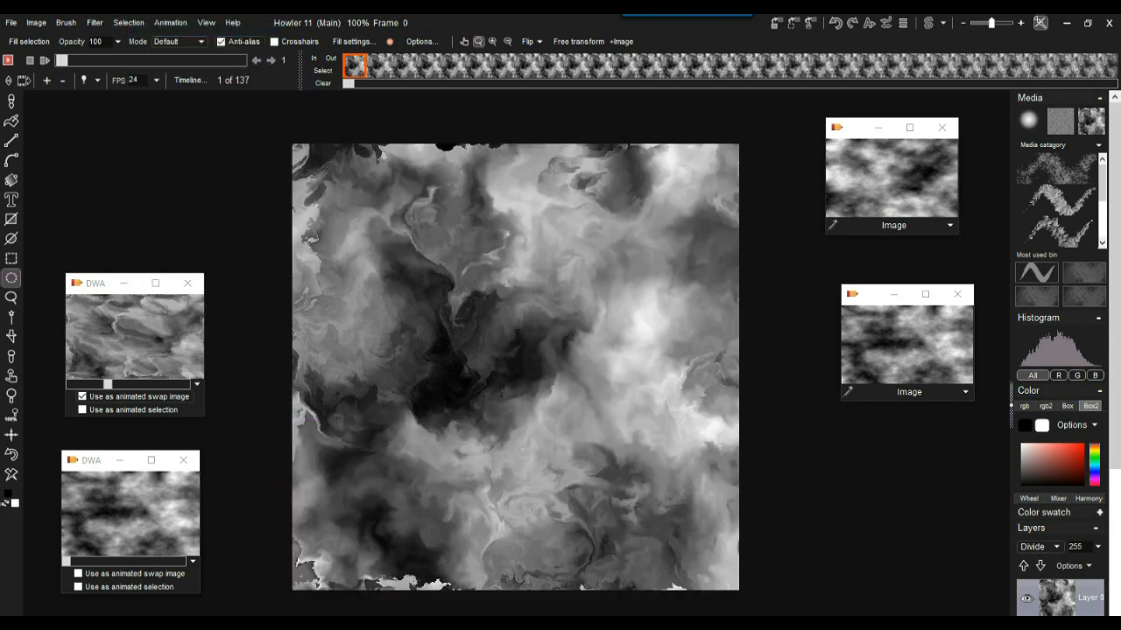
Play the displaced animation and check the image's memory use and buffer dimensions in the image information
click(45, 61)
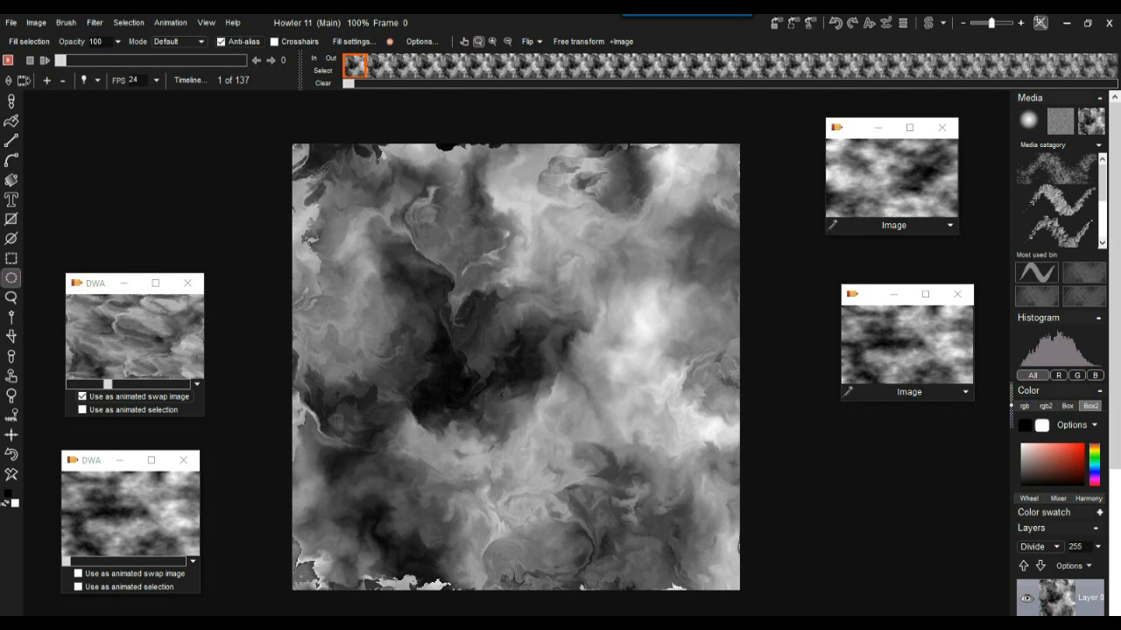
click(36, 22)
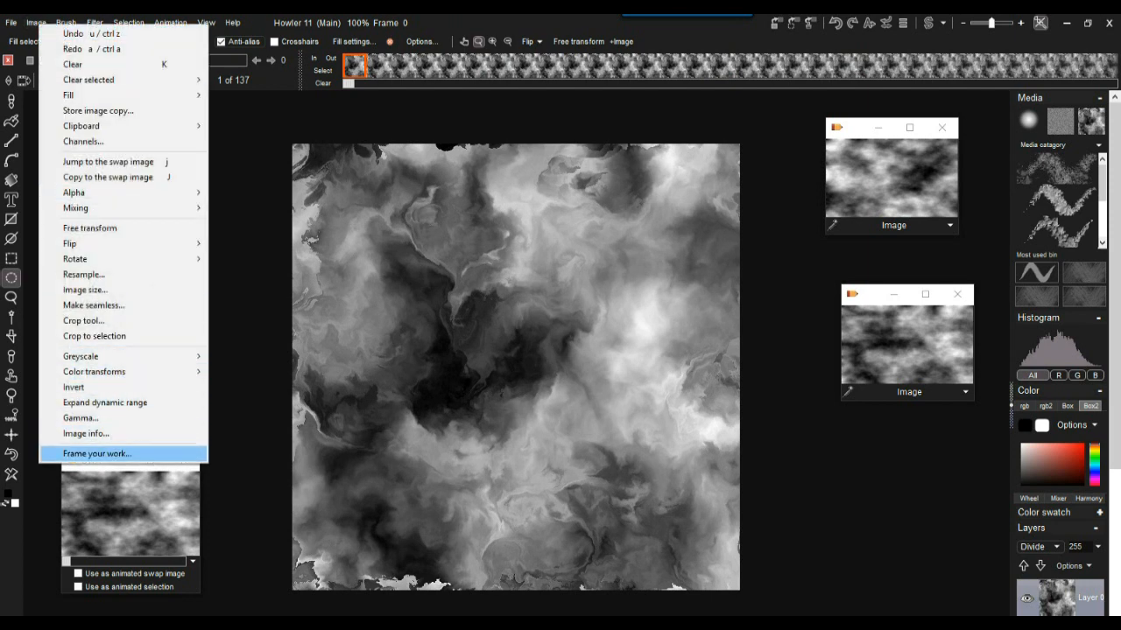
click(86, 433)
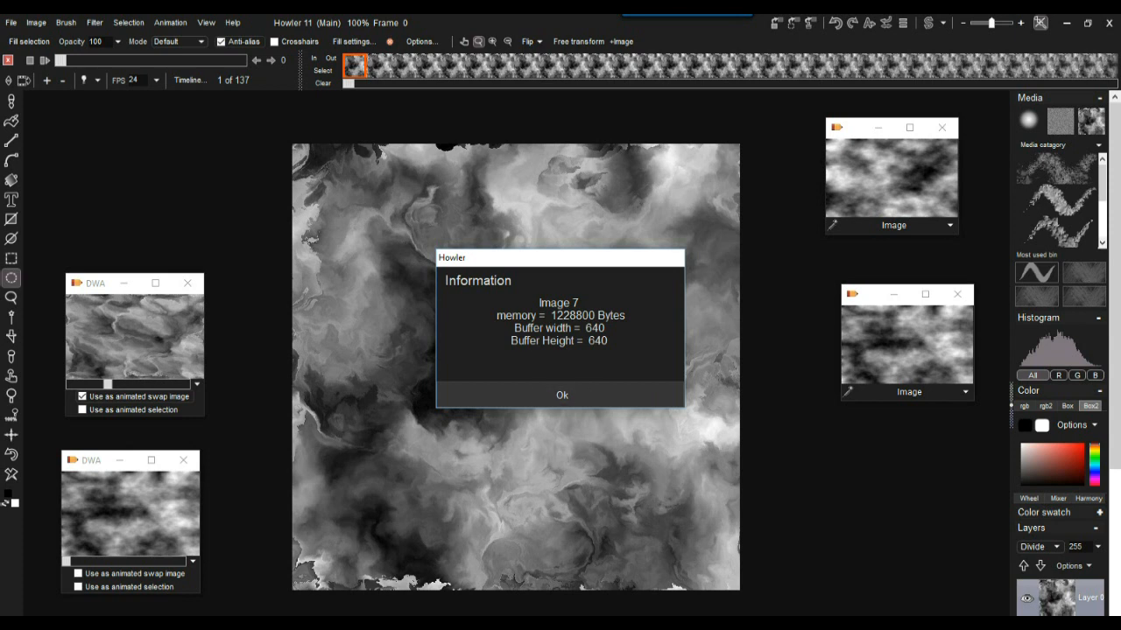
click(562, 395)
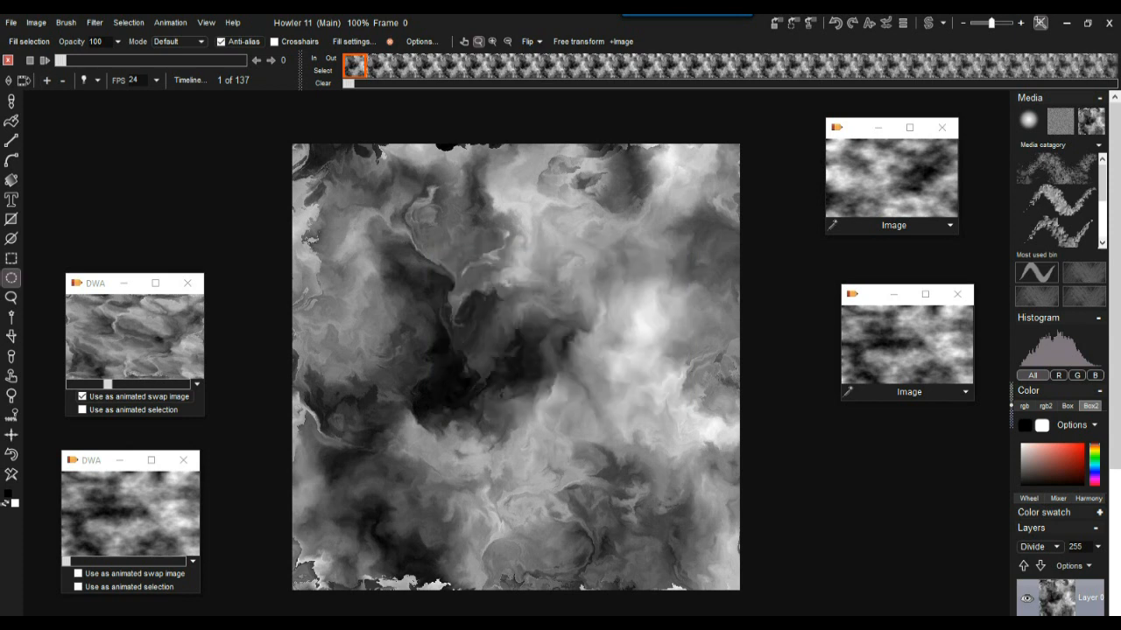
Expand the dynamic range and convert the whole animation to perceptual greyscale
click(36, 22)
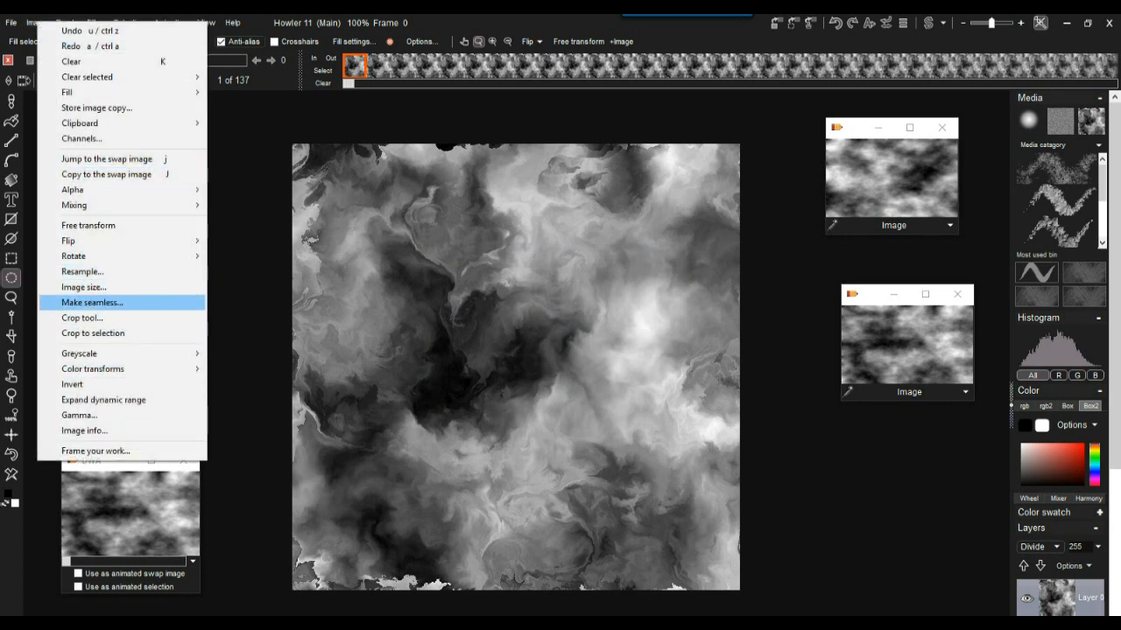
click(104, 400)
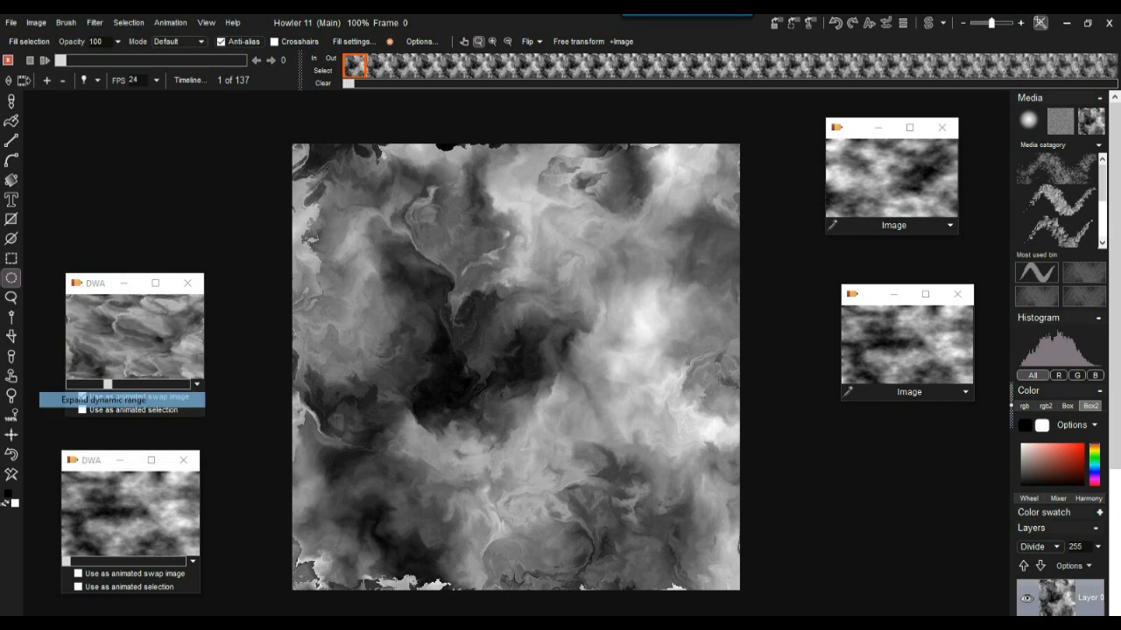
key(Return)
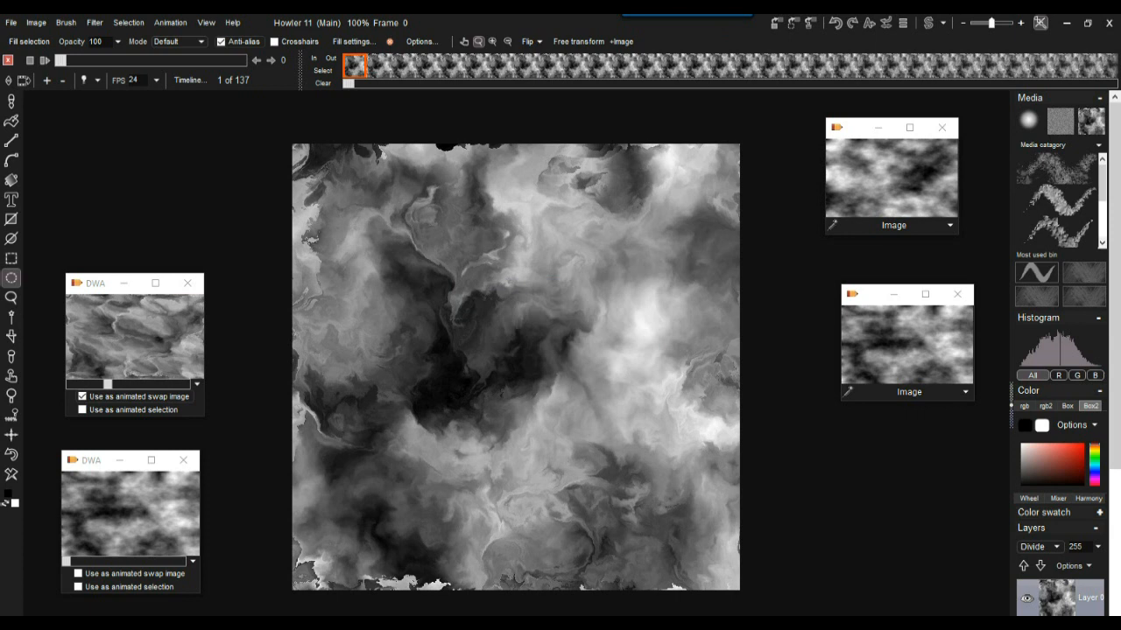
click(36, 22)
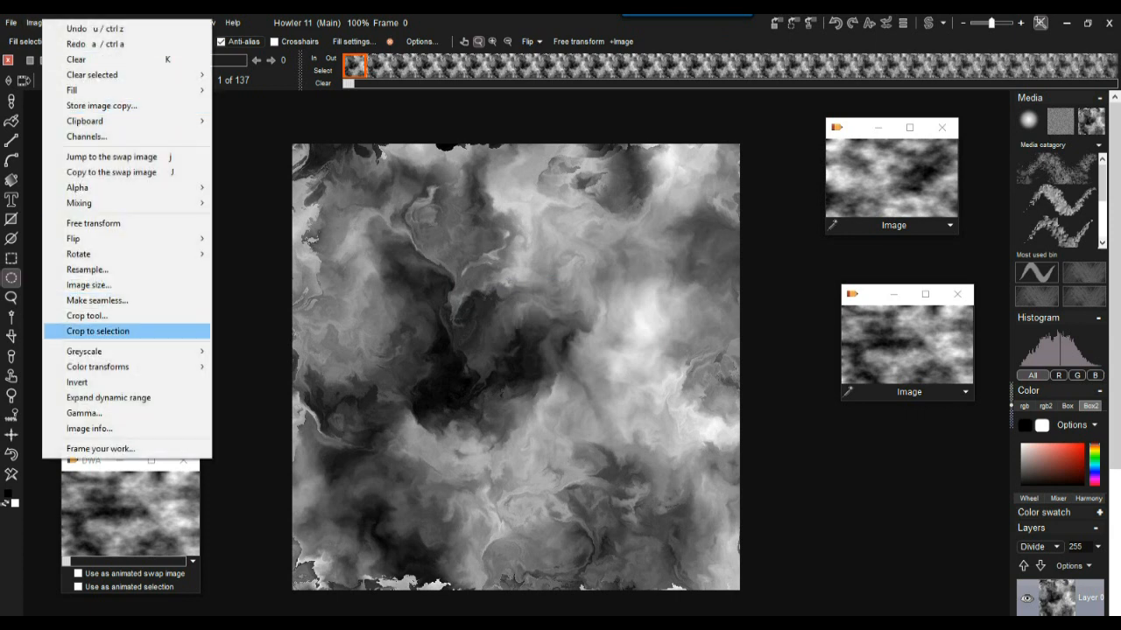
mouse_move(132, 351)
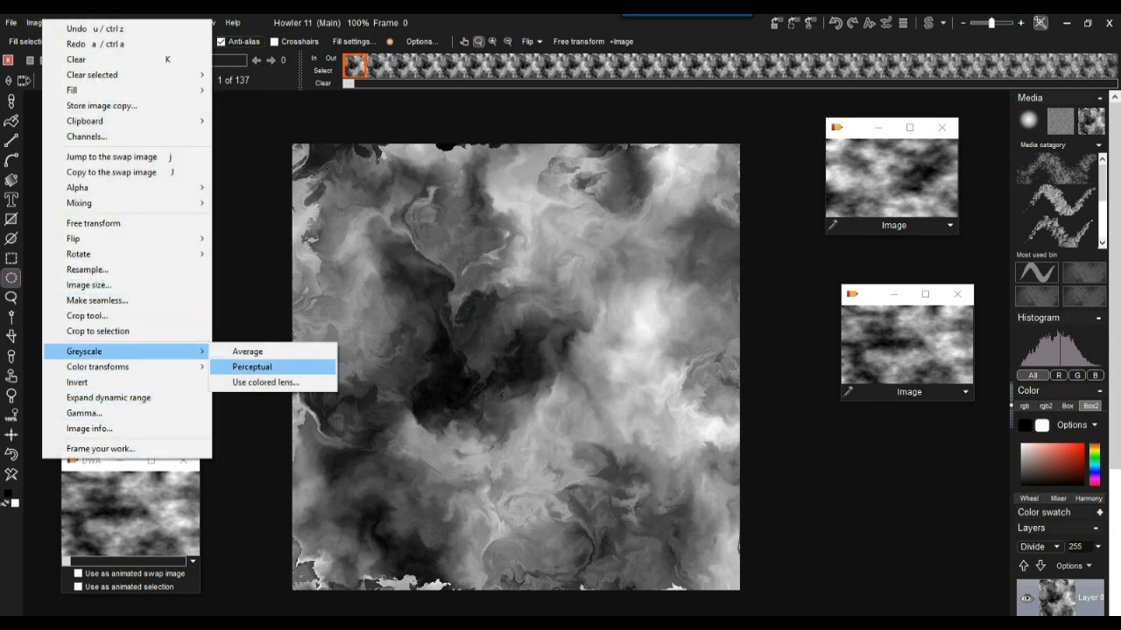
click(254, 367)
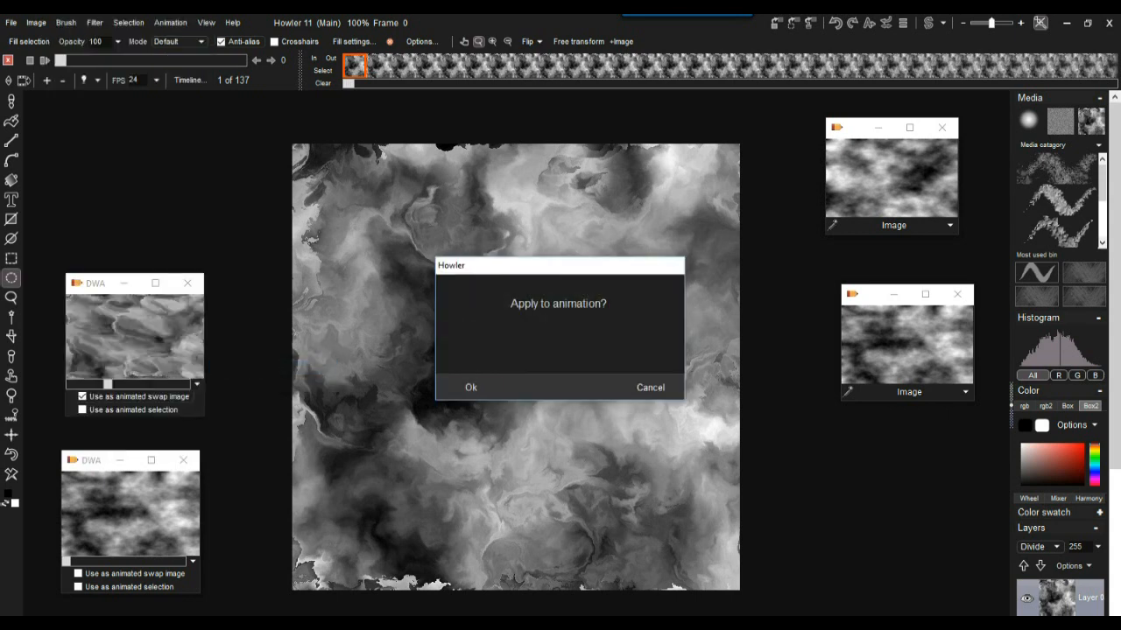
click(470, 387)
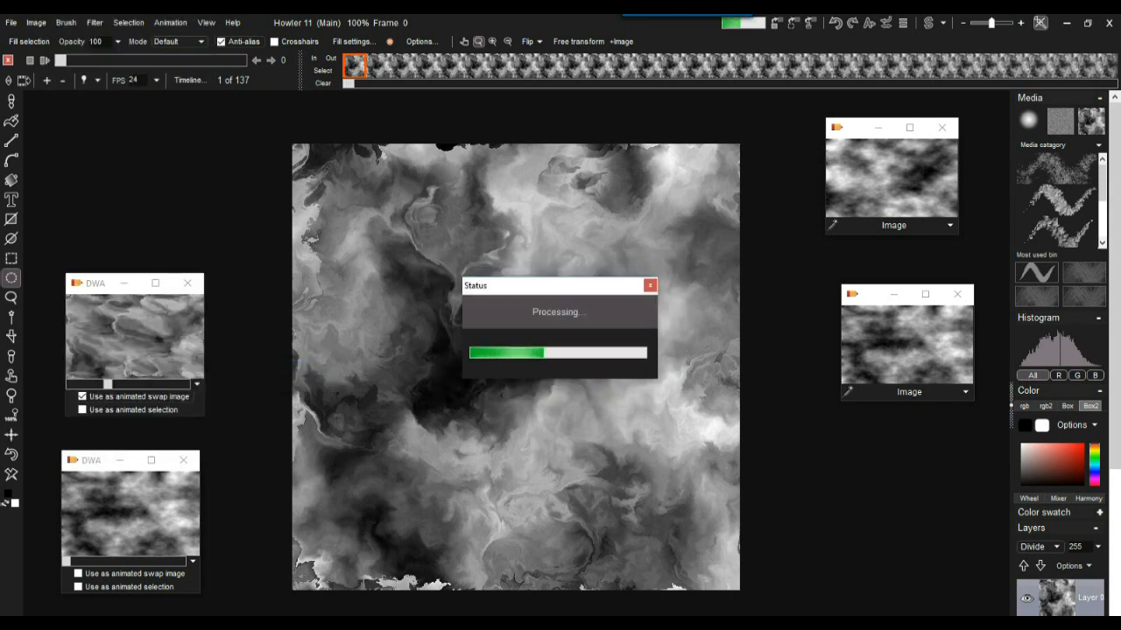
Make the whole animation seamless with Trim x 13% and Trim y 7%, keeping the original size
click(36, 22)
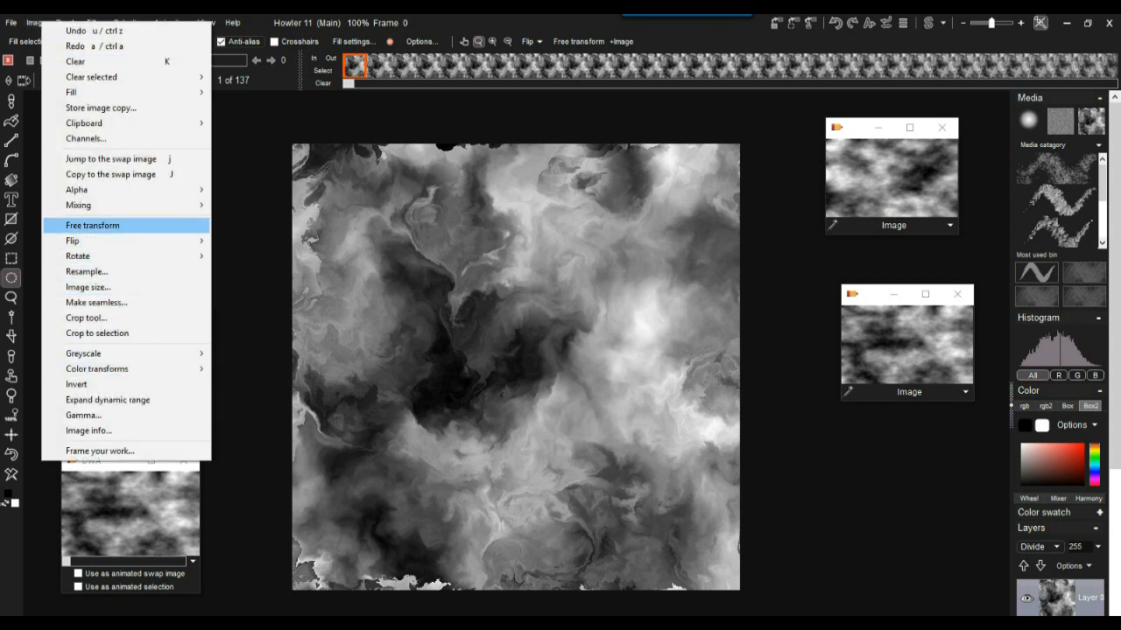
click(97, 302)
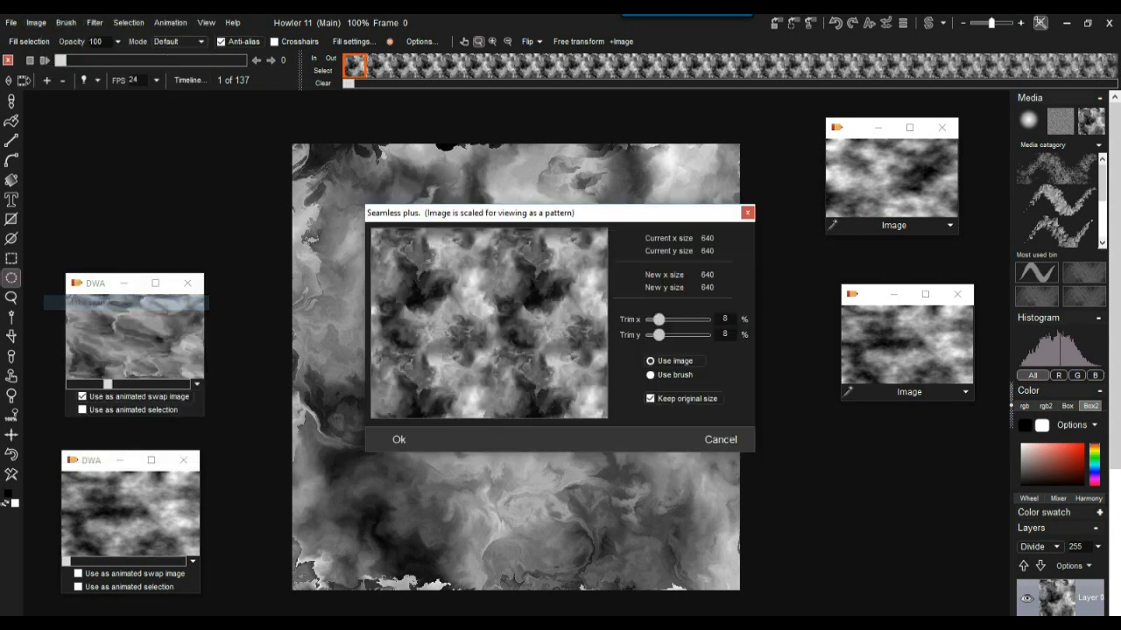
mouse_move(658, 319)
mouse_down()
mouse_move(703, 320)
mouse_move(662, 319)
mouse_move(672, 336)
mouse_move(650, 335)
mouse_up()
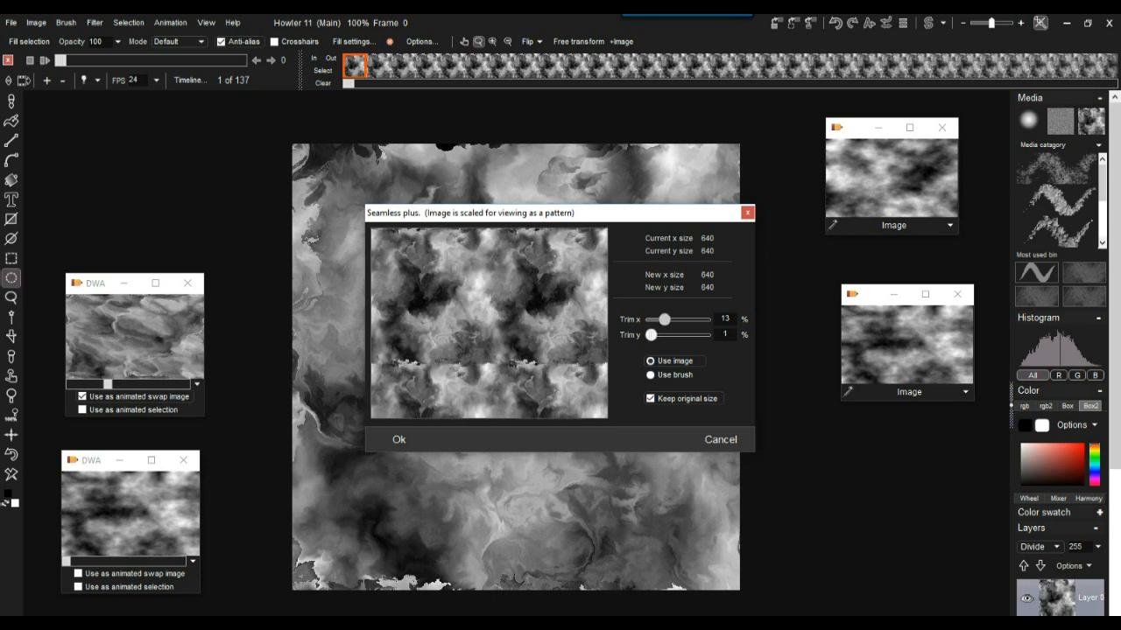
drag(651, 335, 657, 336)
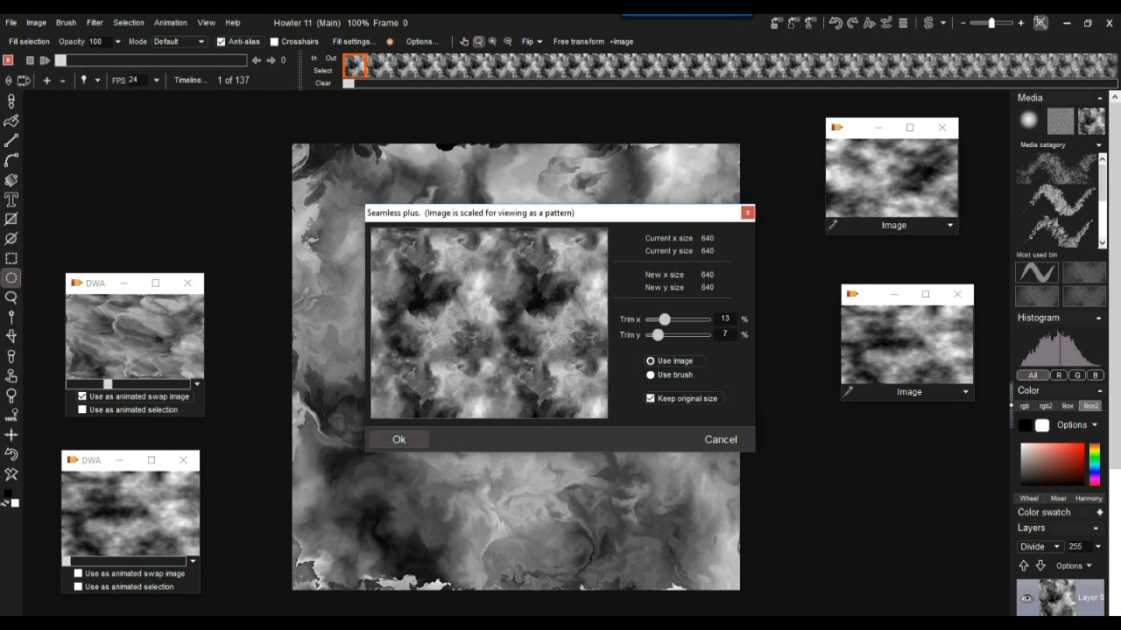
click(398, 440)
click(533, 363)
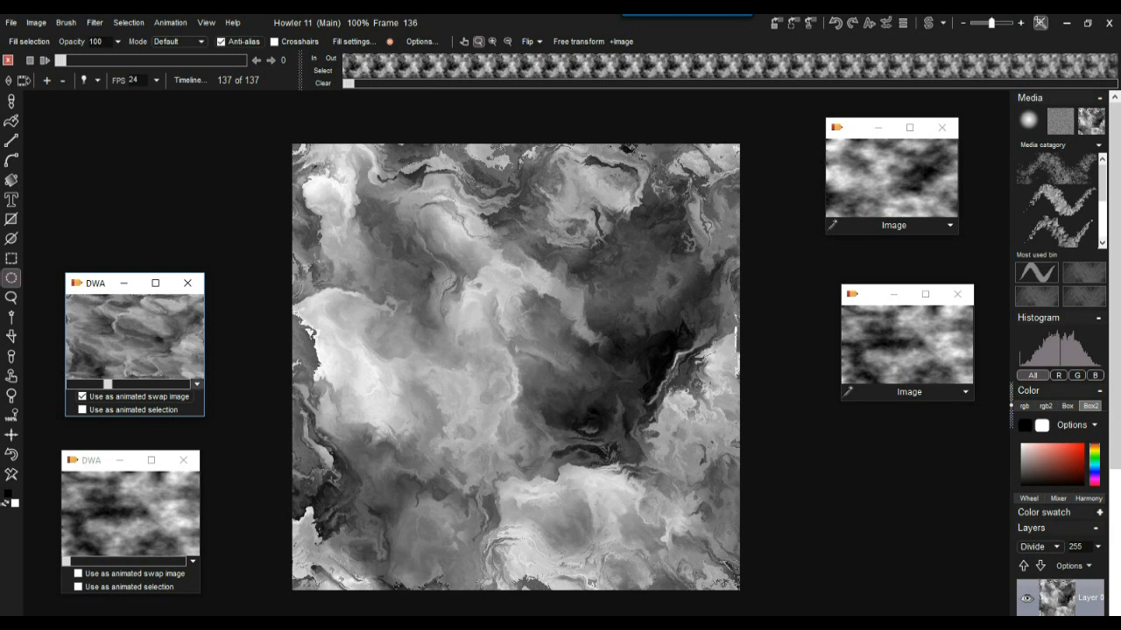
Store the seamless animation, move its window clear of the others, and close the two older stored animations
click(171, 23)
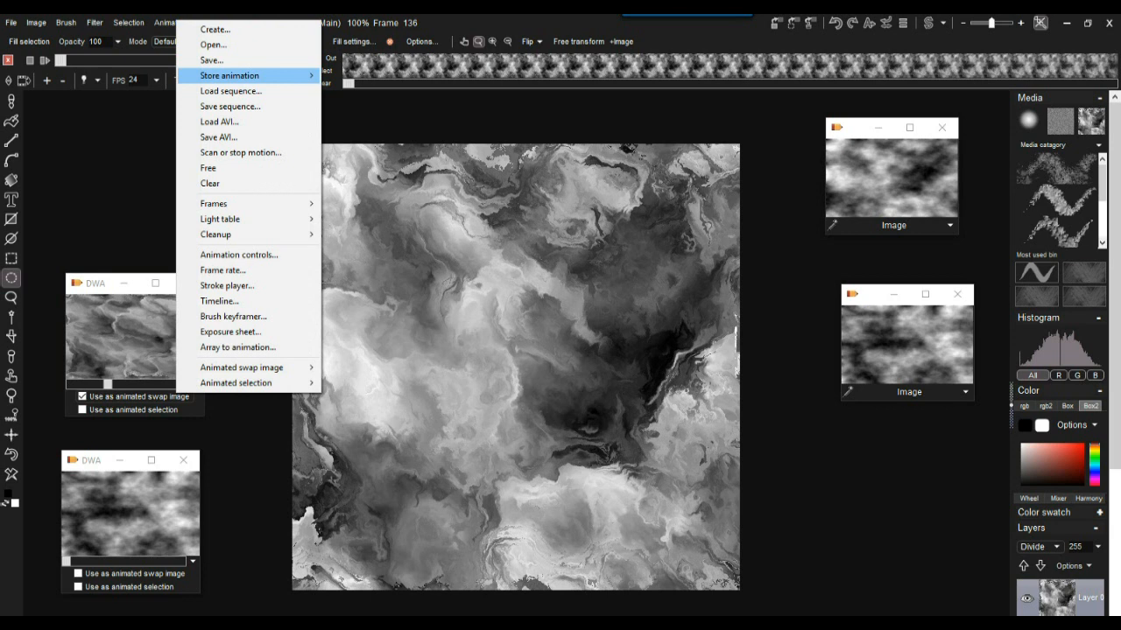
mouse_move(229, 75)
click(357, 91)
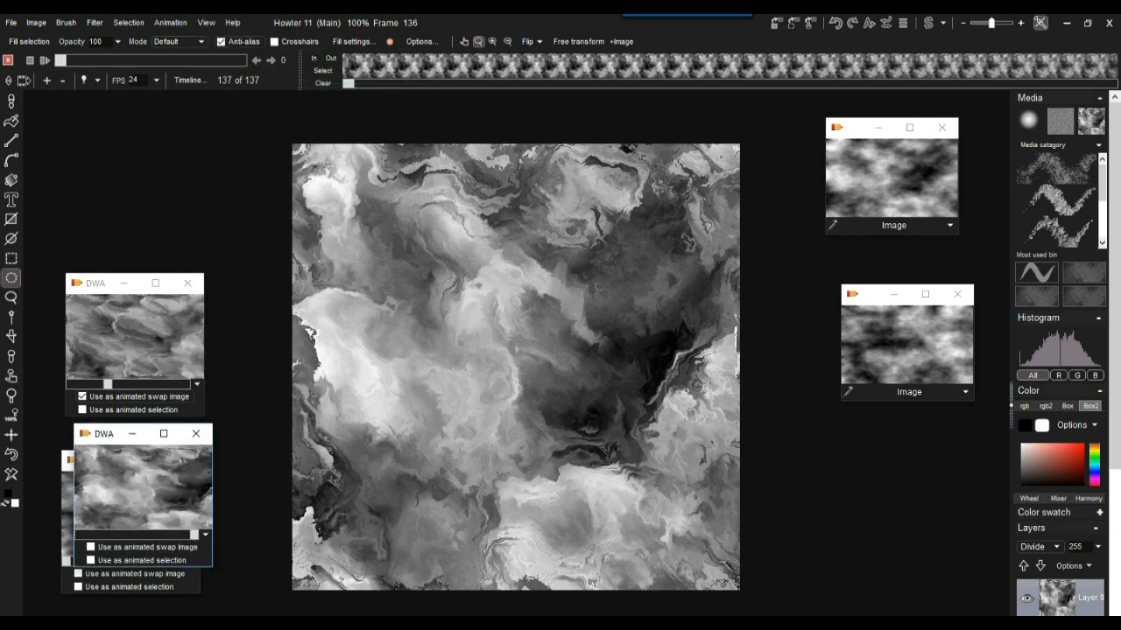
drag(107, 435, 91, 118)
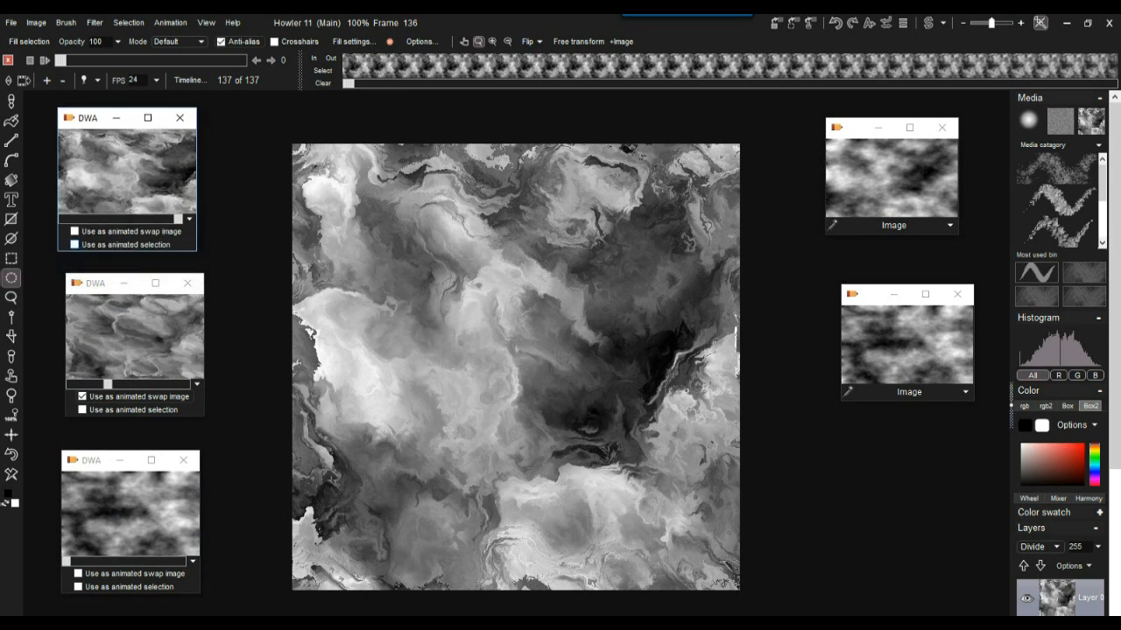
click(187, 282)
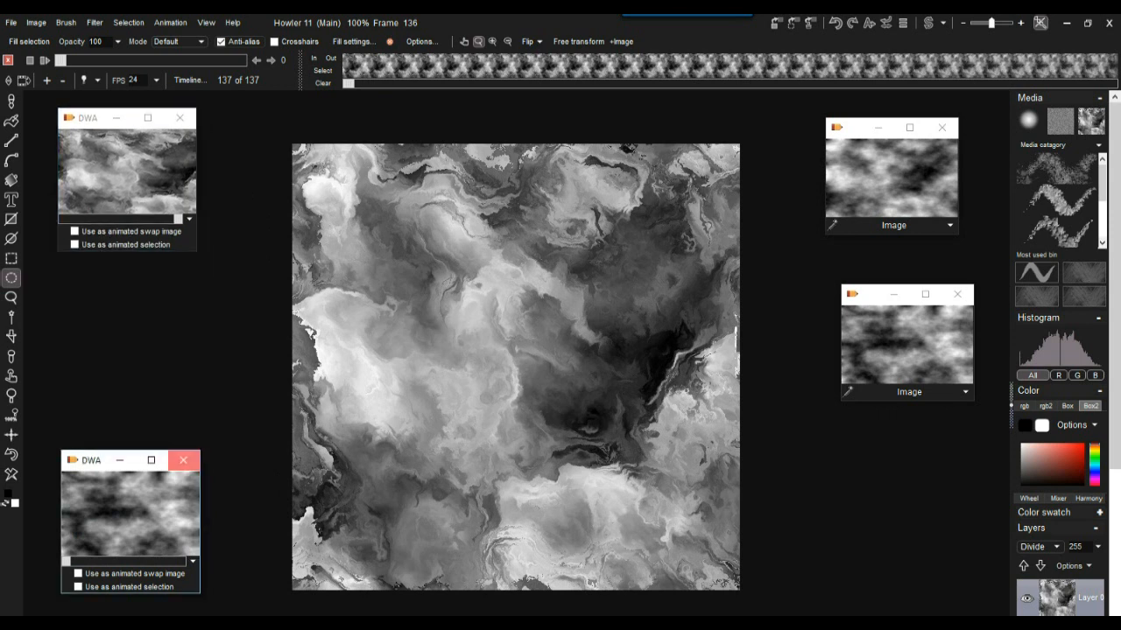
click(184, 460)
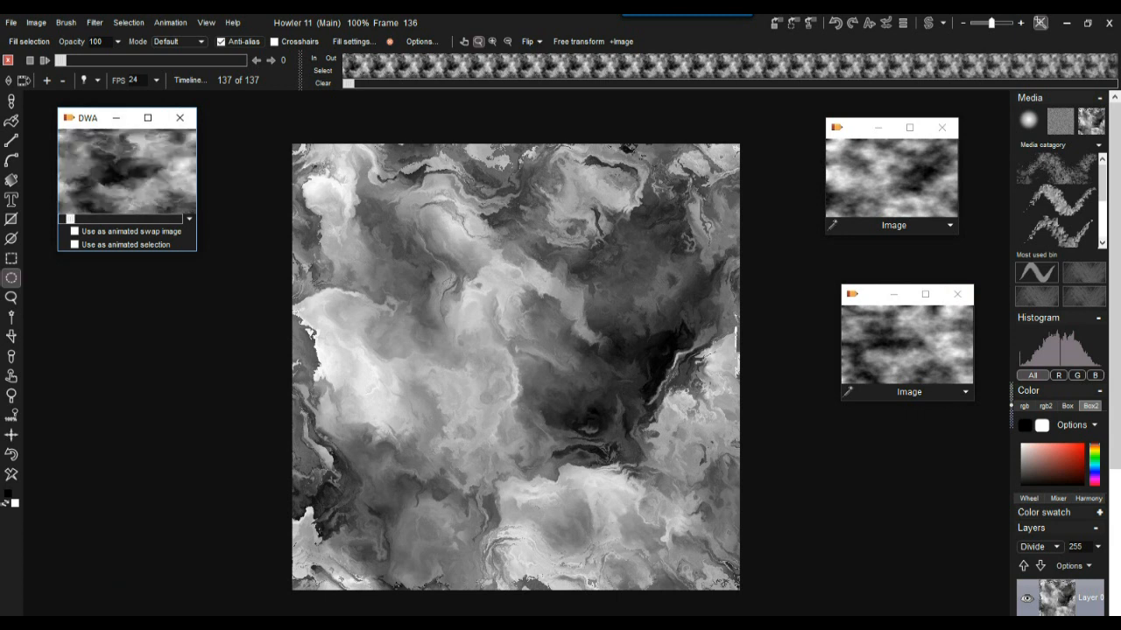
Use the stored animation as an animated brush and move its window lower beside the canvas
click(189, 219)
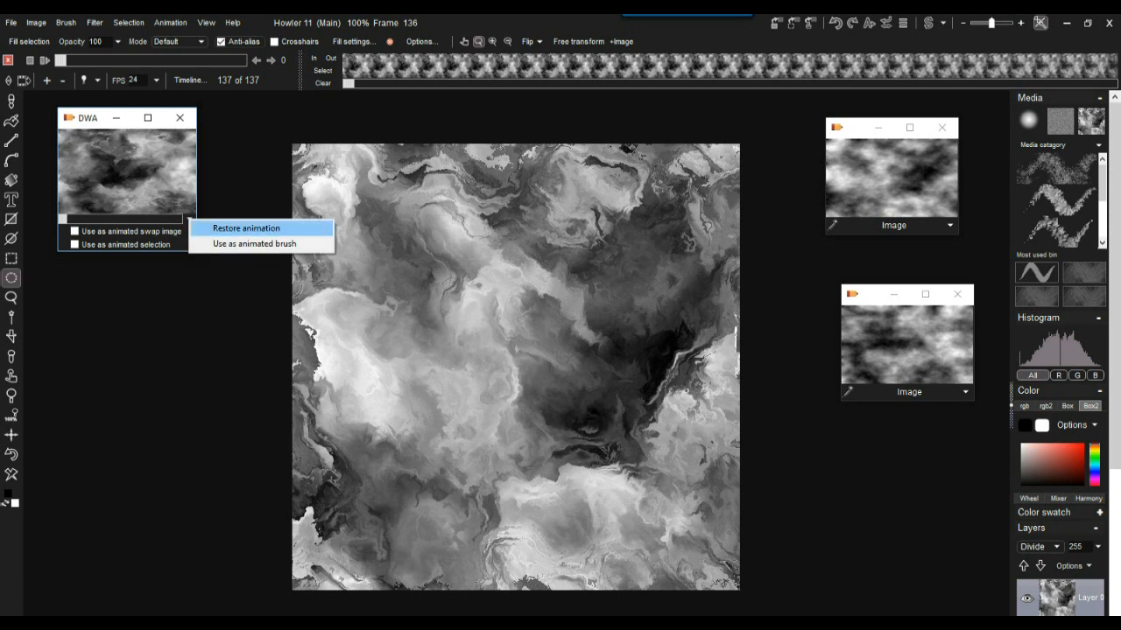
click(254, 244)
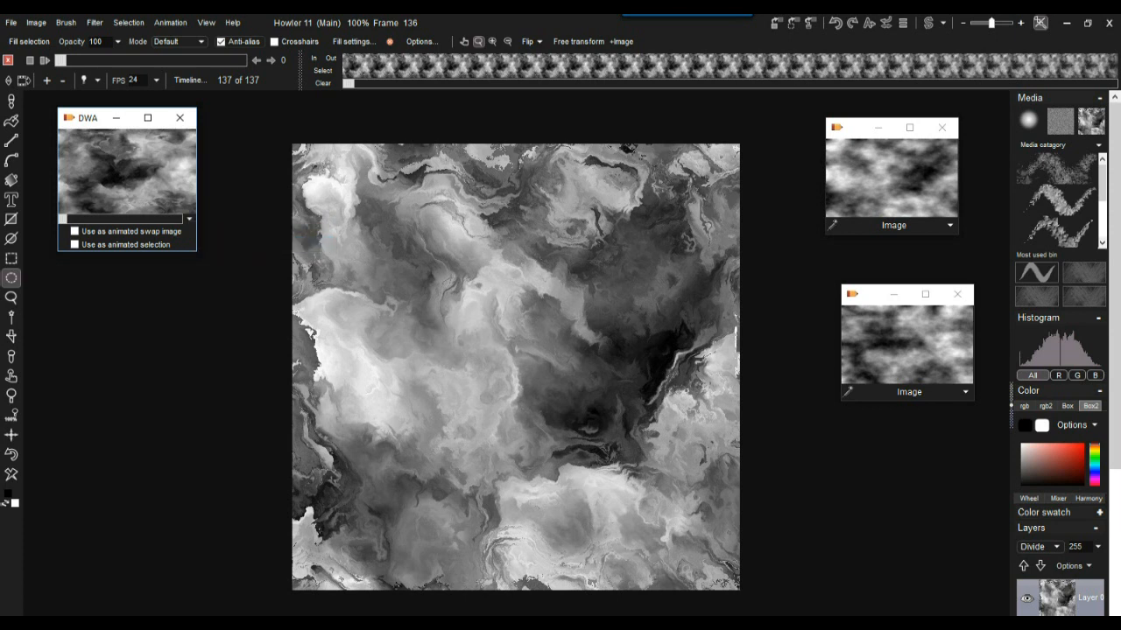
drag(87, 117, 86, 384)
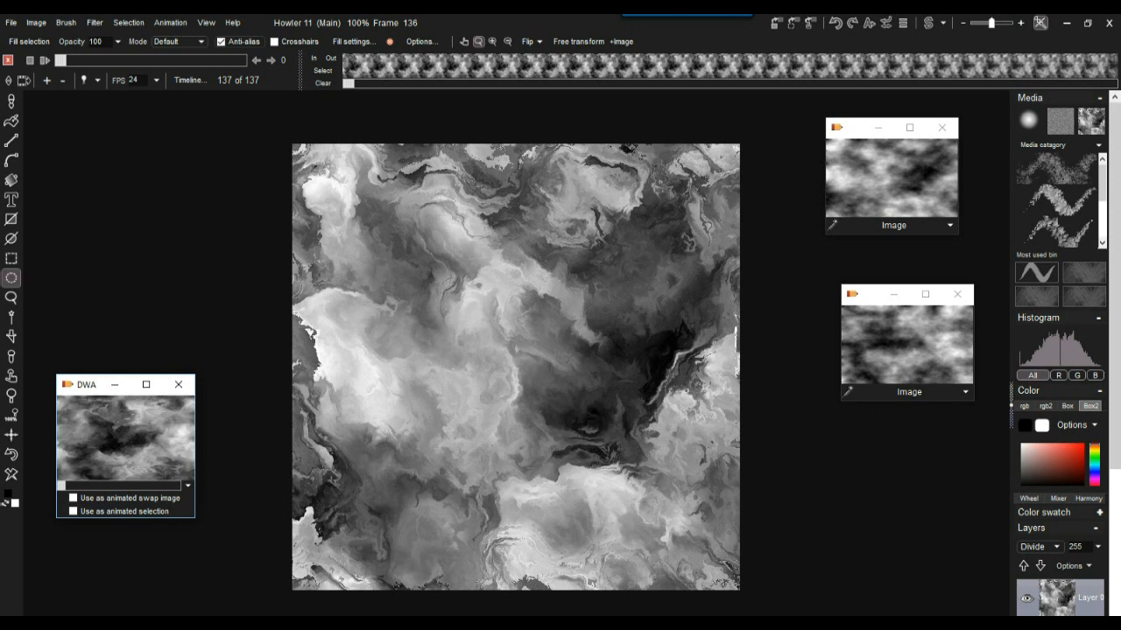
drag(88, 384, 75, 358)
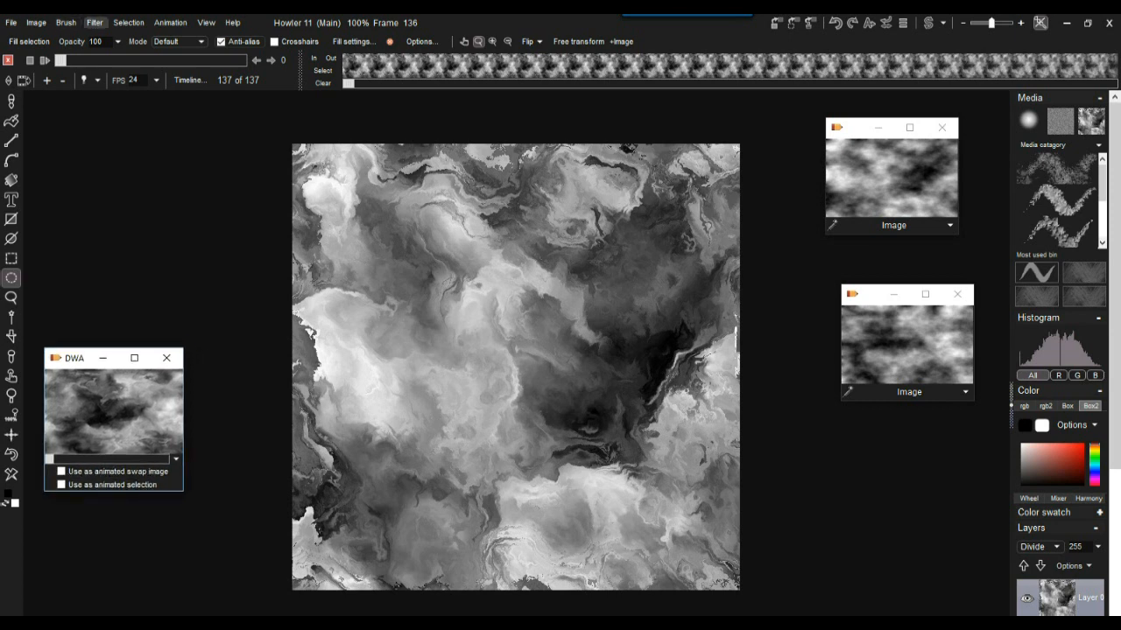
Store a copy of the animated brush, look through its filmstrip, and shrink the stored brush to a small thumbnail above the stored animation
click(66, 22)
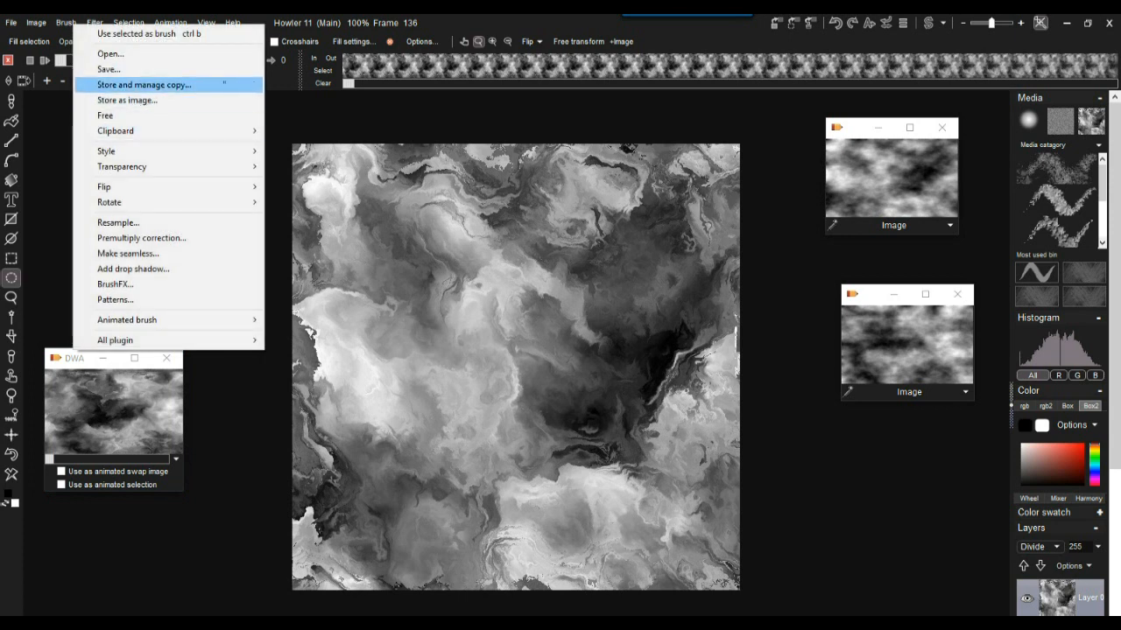
click(224, 84)
mouse_move(88, 379)
mouse_down()
mouse_move(200, 258)
mouse_move(94, 123)
mouse_up()
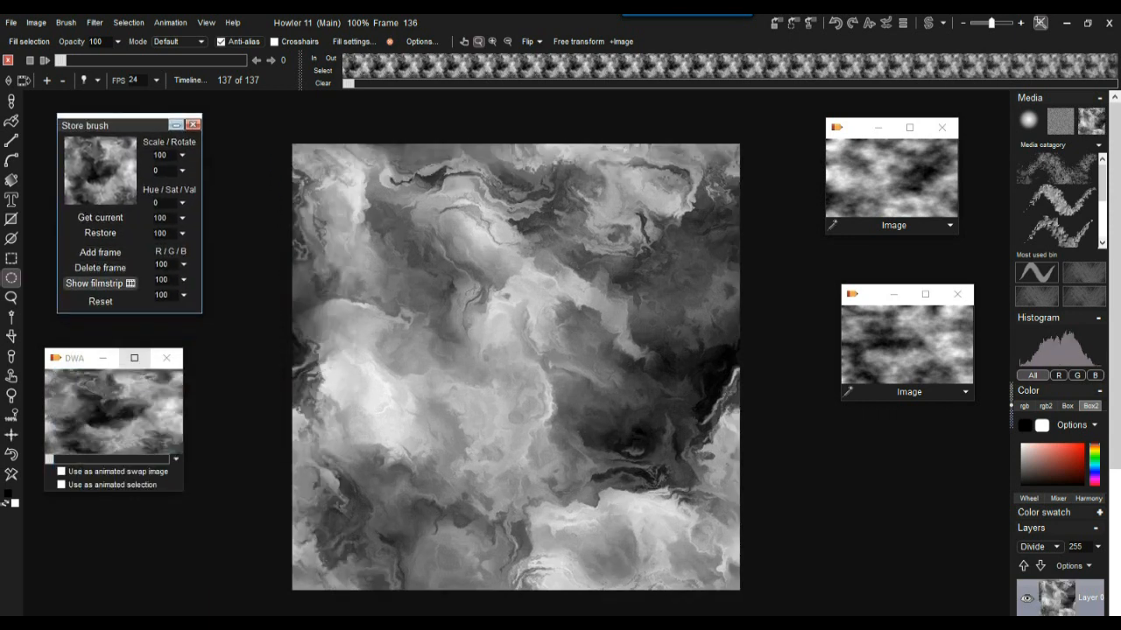
click(94, 283)
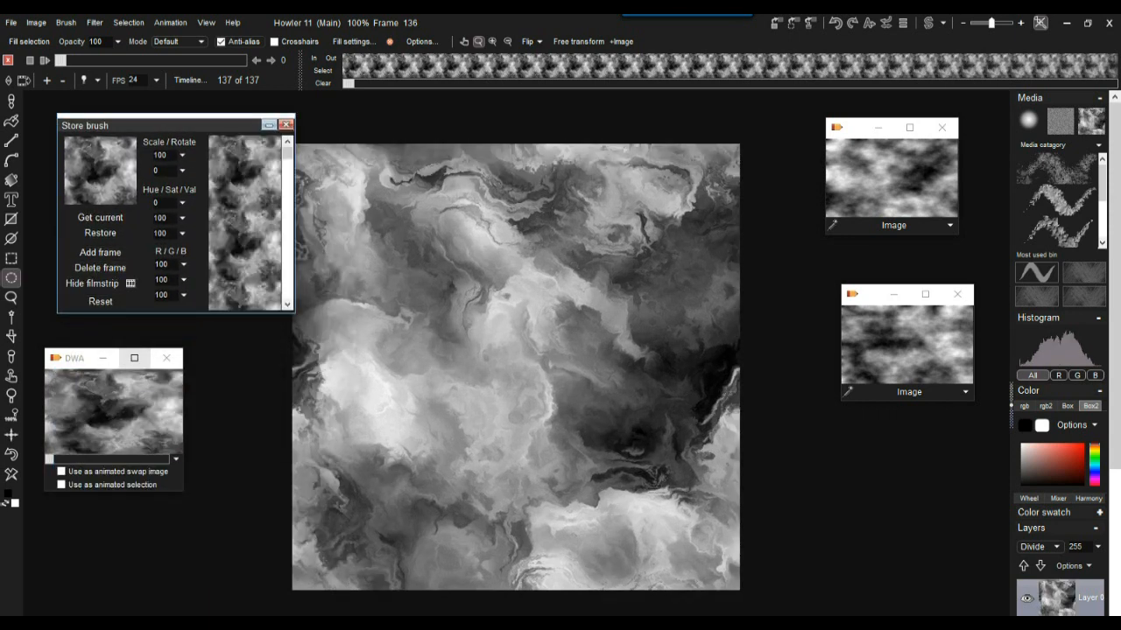
mouse_move(288, 153)
mouse_down()
mouse_move(288, 282)
mouse_move(287, 153)
mouse_up()
click(92, 283)
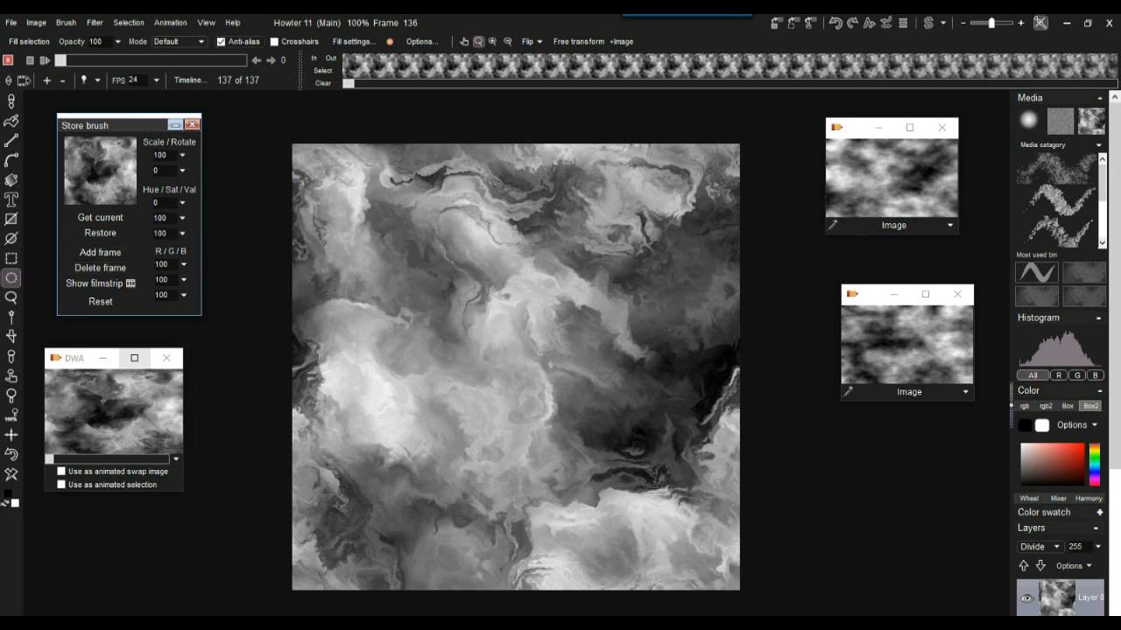
click(175, 125)
drag(67, 377, 67, 158)
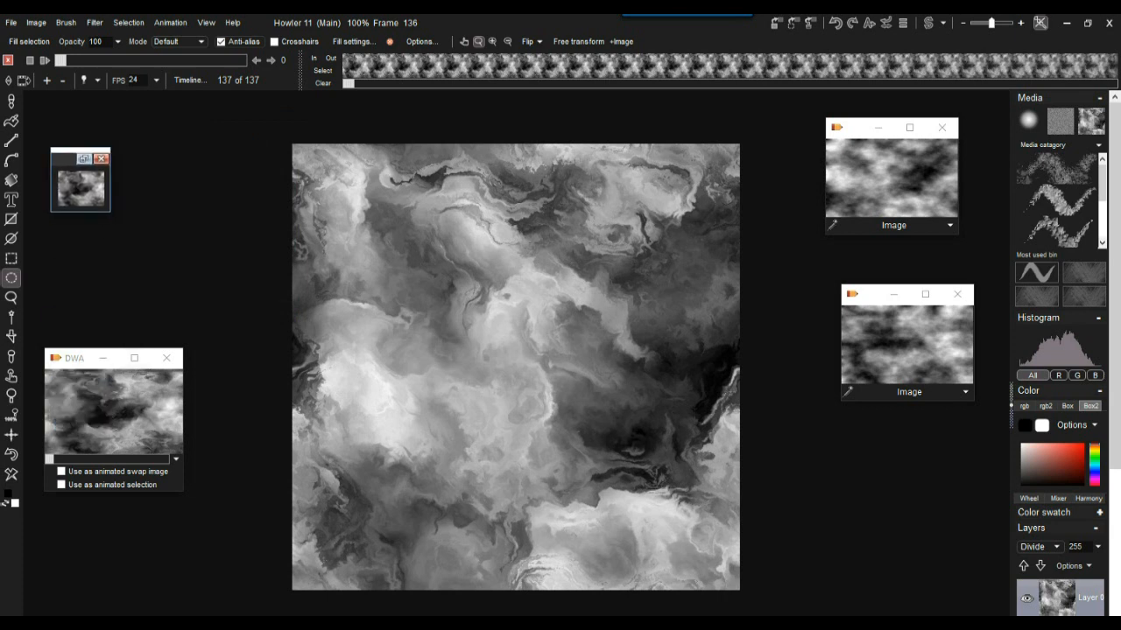
Preview the animation, stopping at frame 29, and free up workspace by hiding the side panels and moving the canvas and floating image windows apart
drag(50, 459, 73, 459)
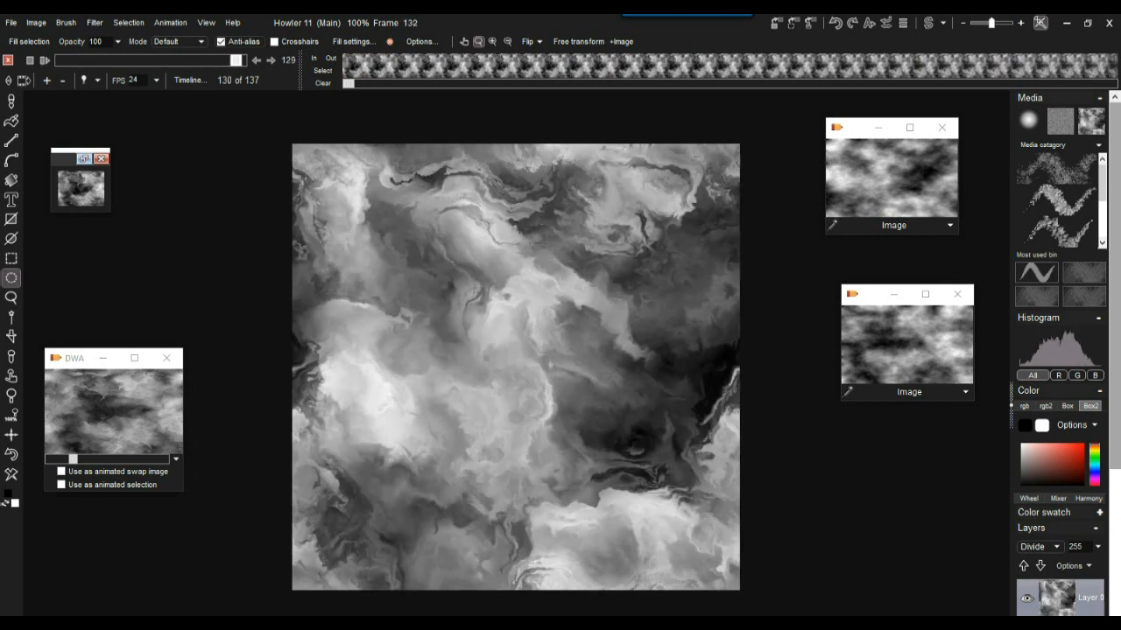
key(Escape)
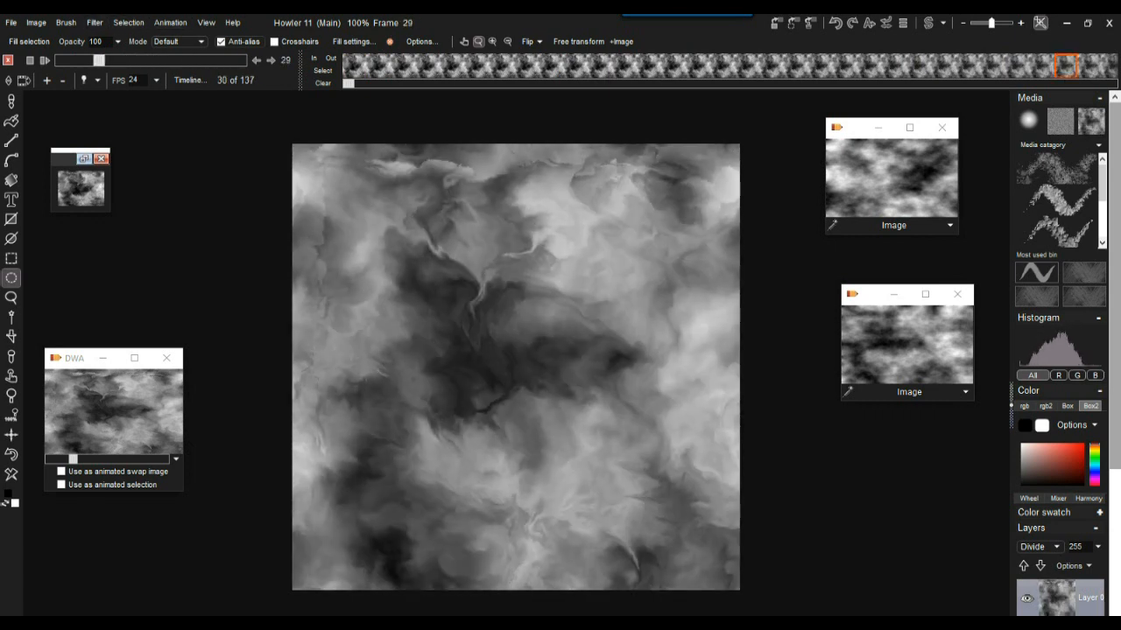
drag(858, 128, 926, 528)
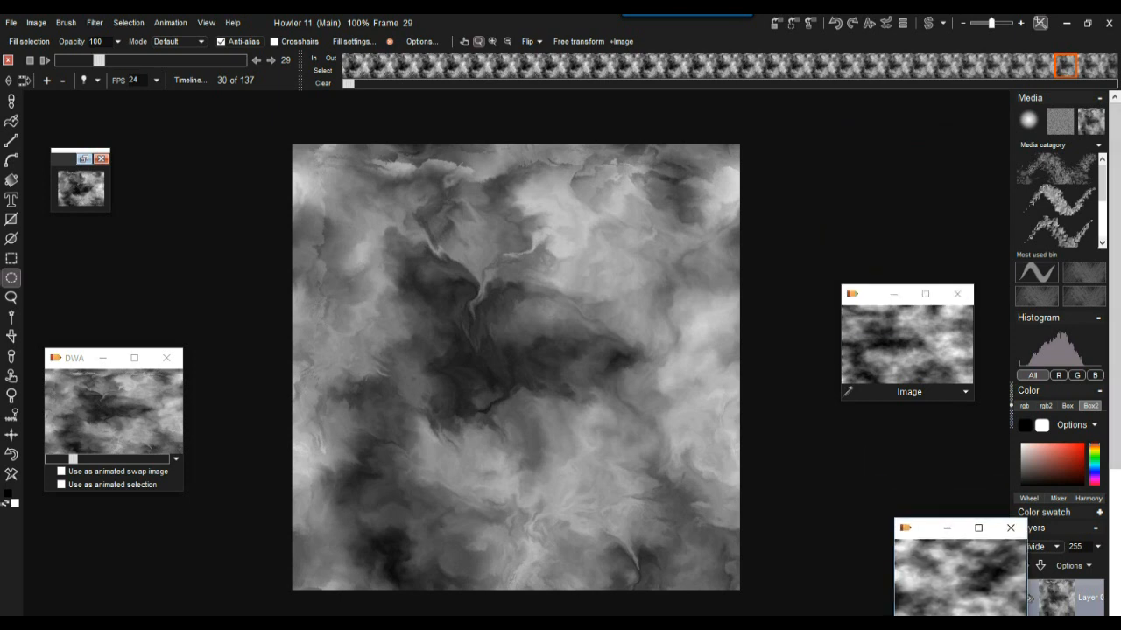
click(1011, 406)
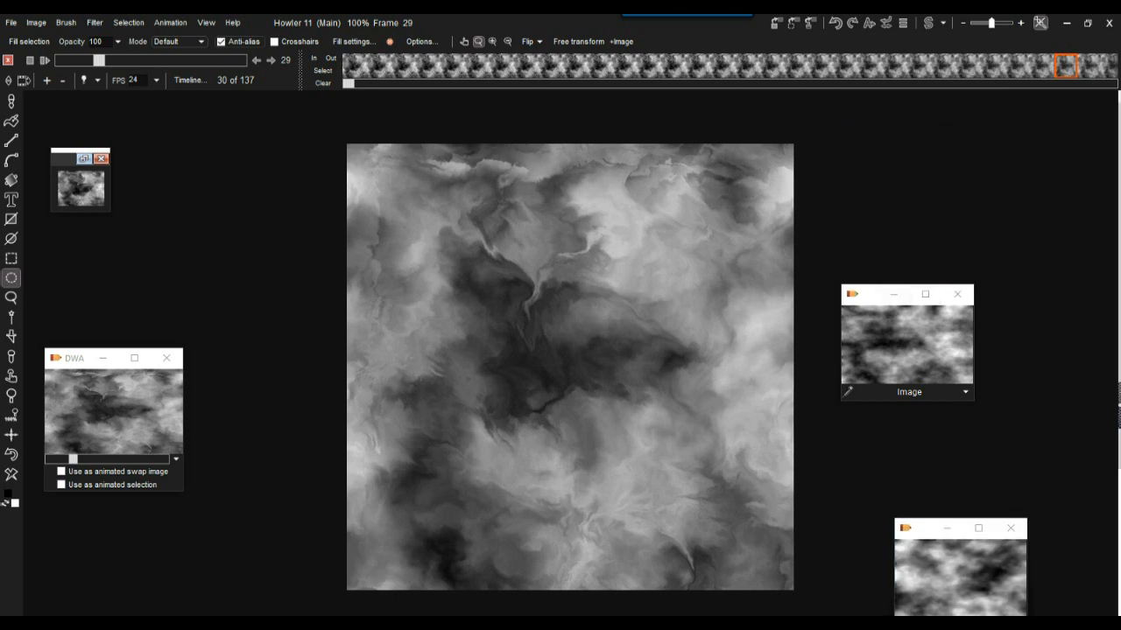
drag(866, 294, 986, 374)
drag(928, 528, 997, 525)
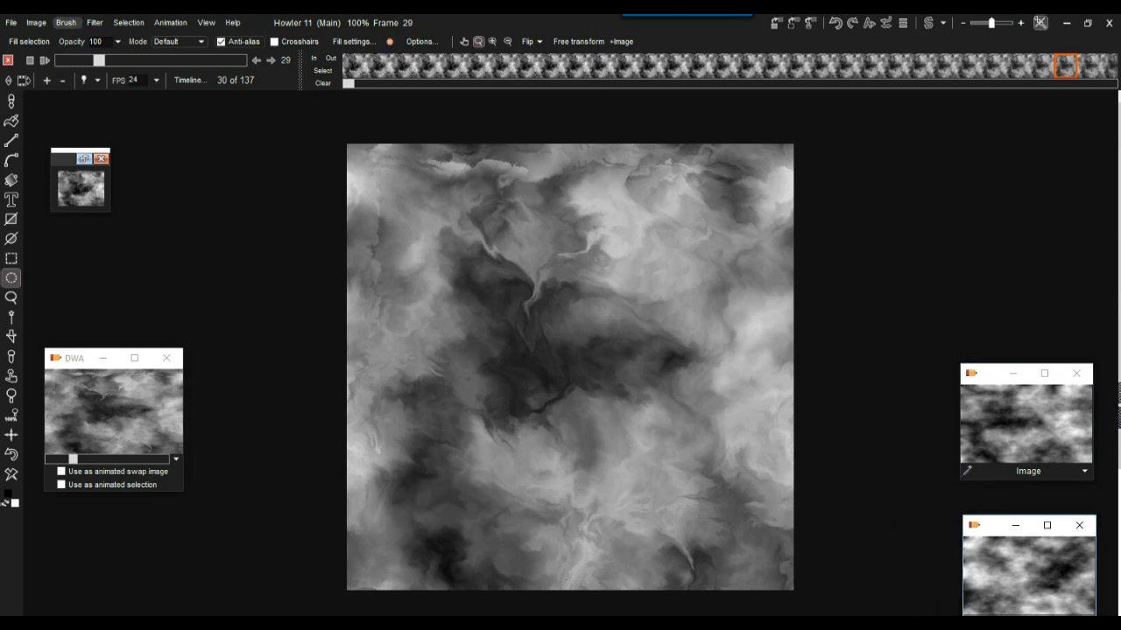
drag(564, 373, 328, 347)
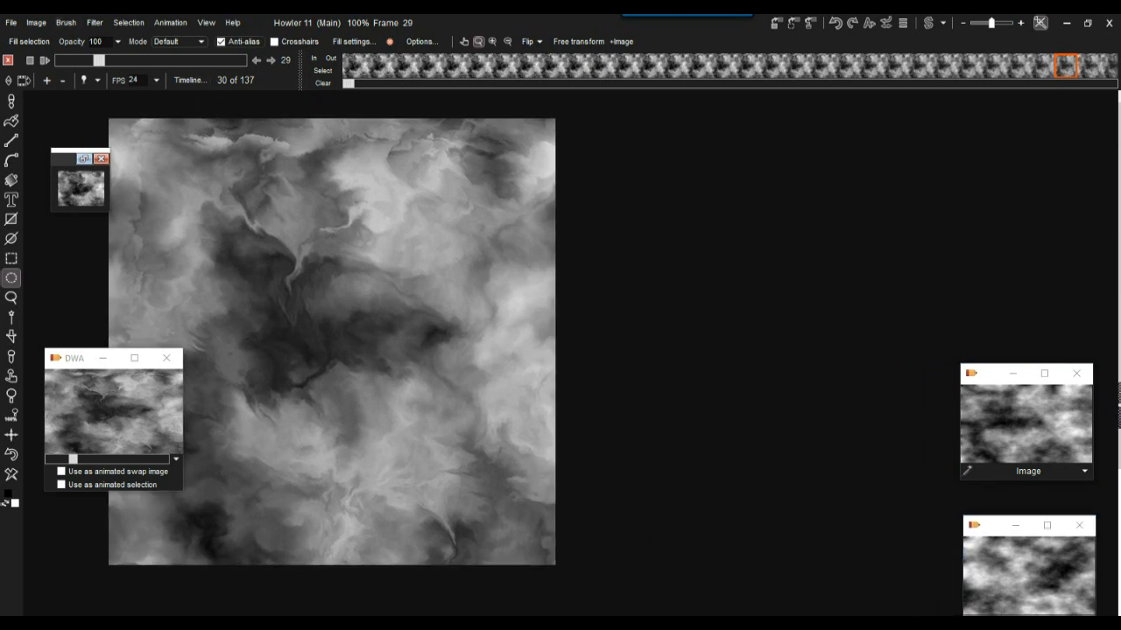
drag(97, 357, 841, 484)
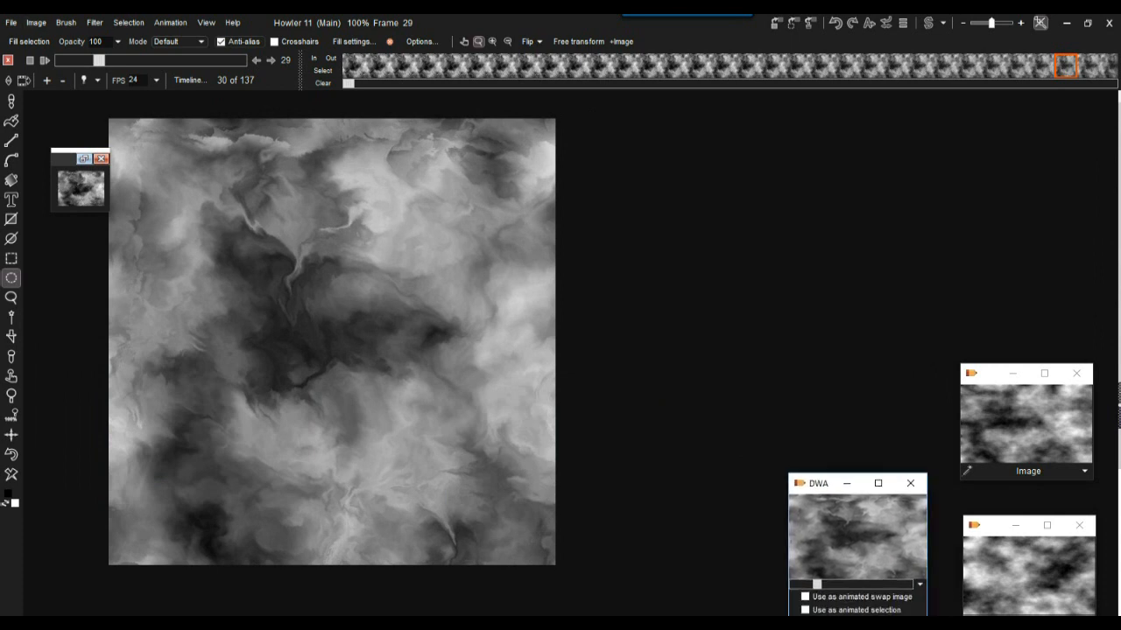
Open the GPU version of the Puppy Ray transform on frame 29 to preview the cloud image as terrain
click(94, 22)
mouse_move(160, 93)
mouse_move(149, 156)
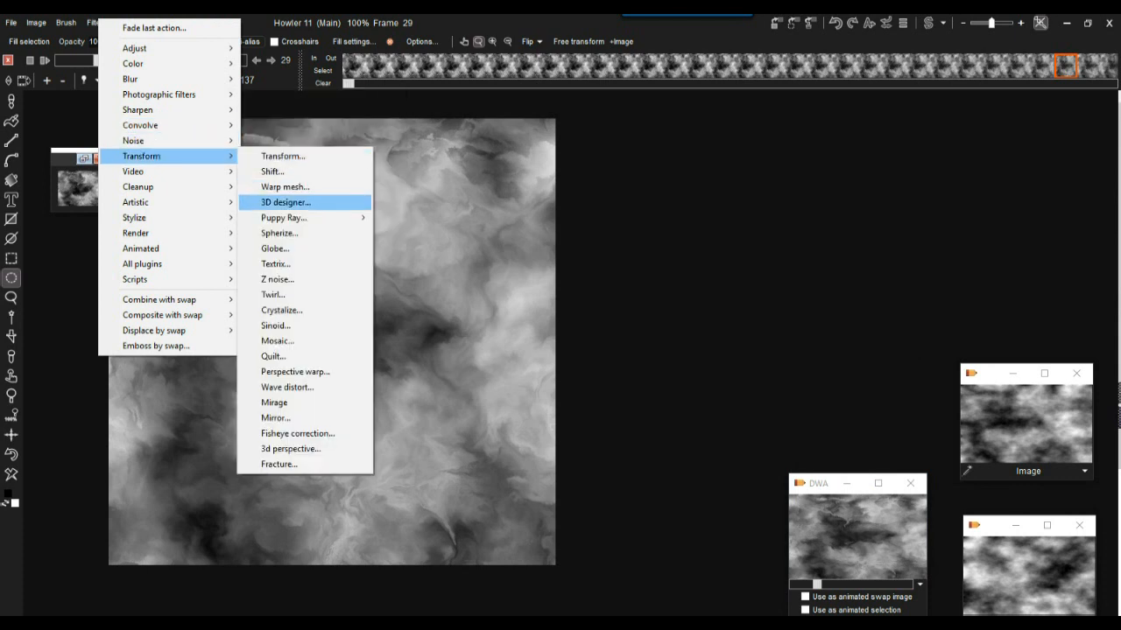
mouse_move(351, 217)
click(480, 233)
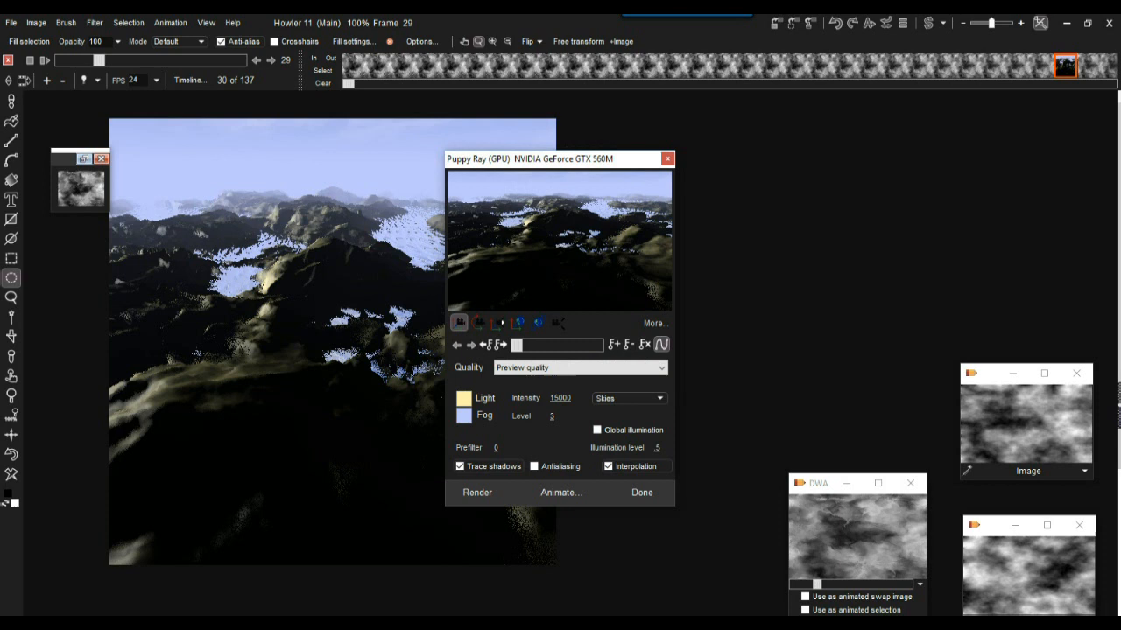
Move the Puppy Ray window beside the canvas and turn on global illumination with an illumination level of 0.9
drag(560, 159, 780, 116)
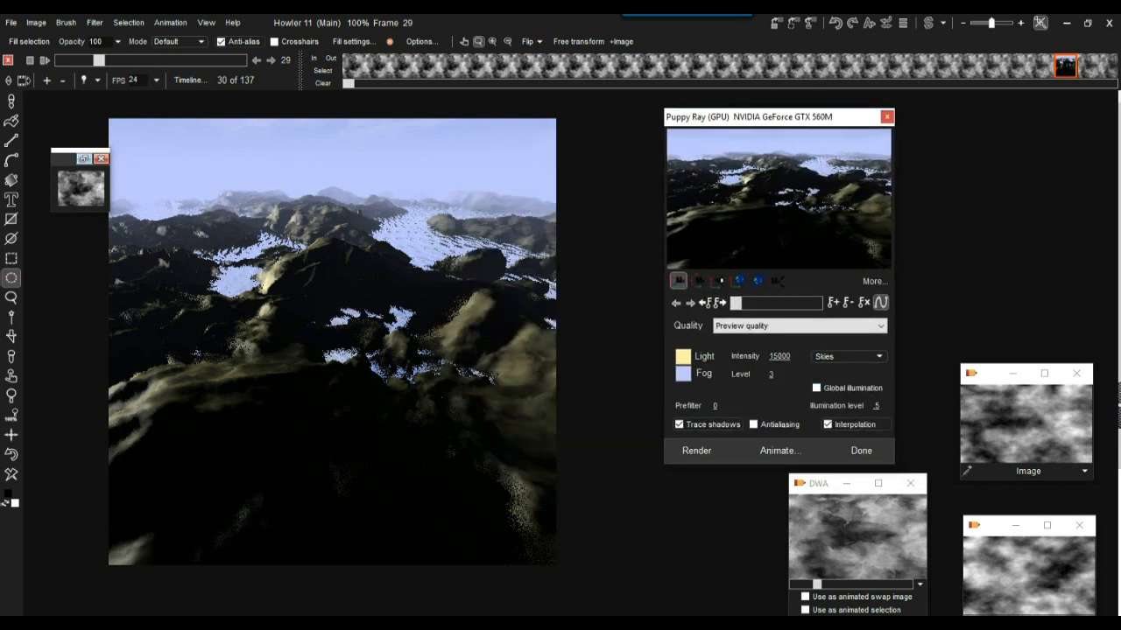
drag(779, 117, 739, 113)
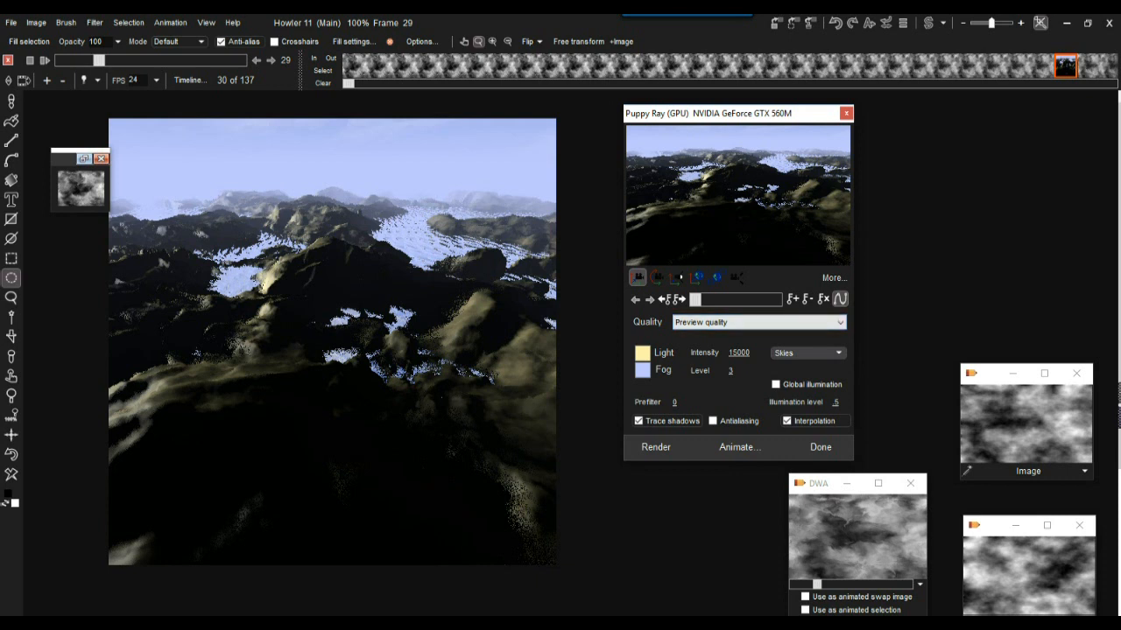
click(807, 353)
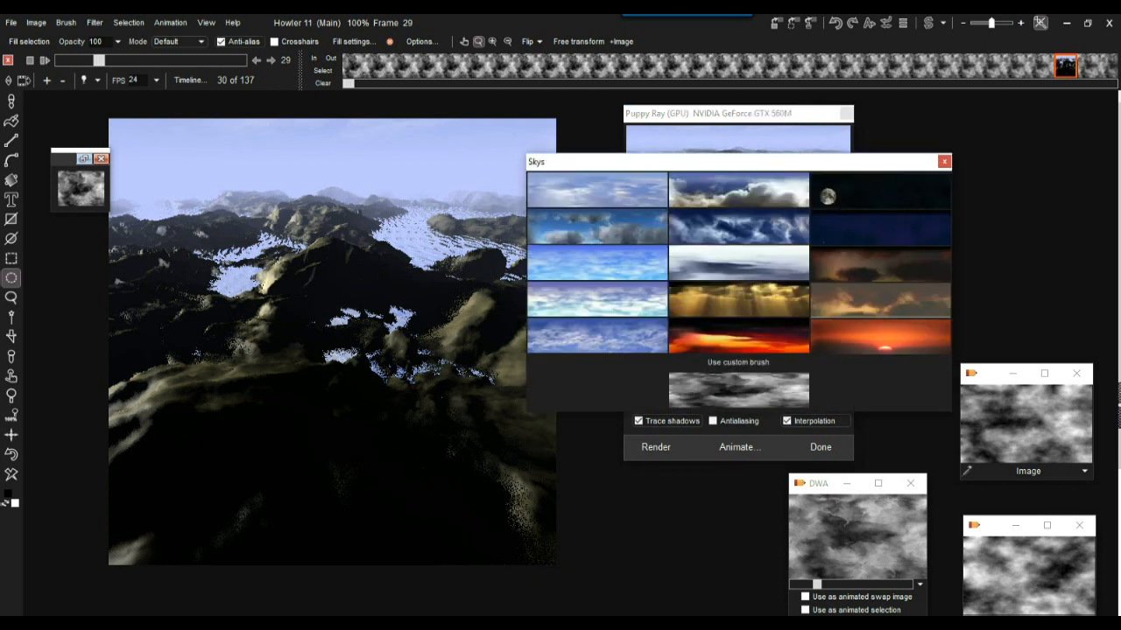
click(943, 162)
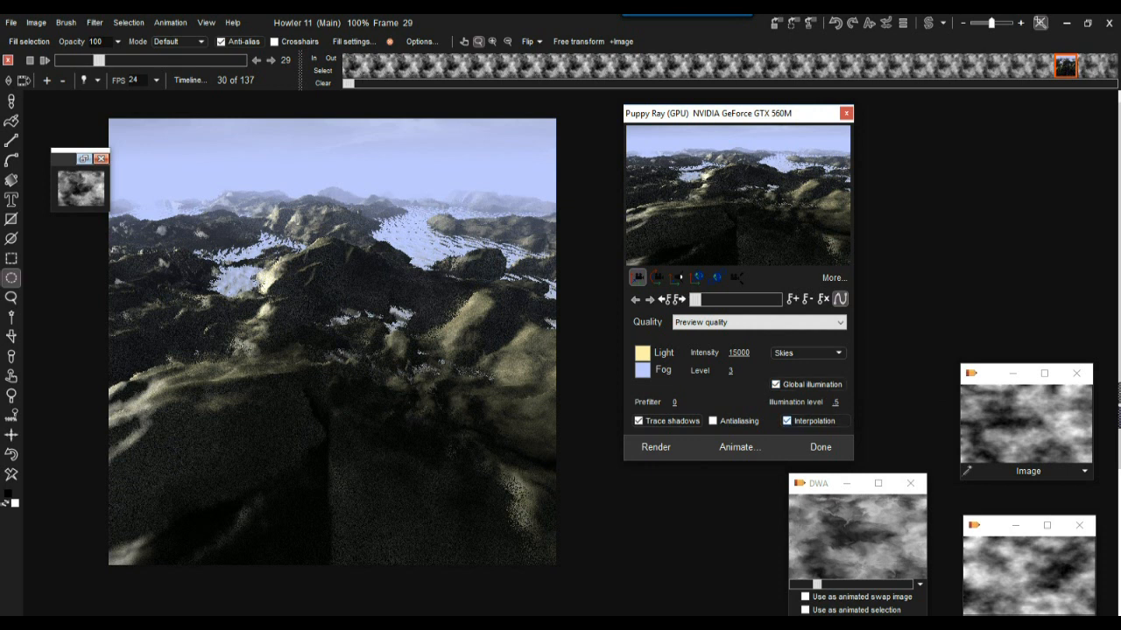
drag(836, 403, 854, 403)
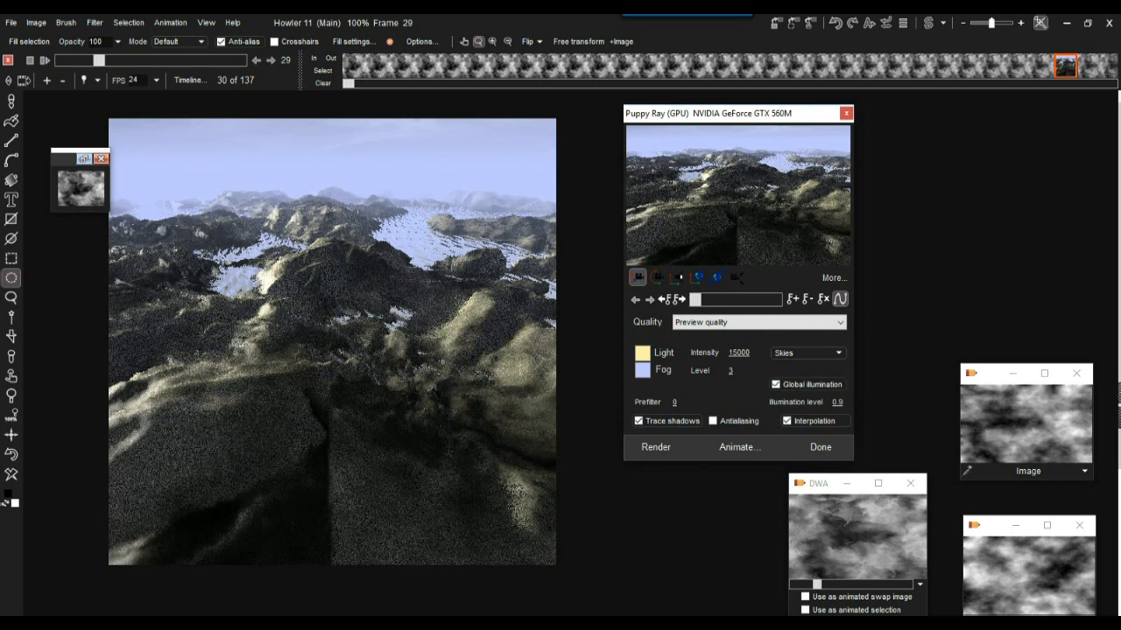
Turn the camera toward the sun over the water, scrub through the terrain's timeline, and show the additional render options
click(657, 278)
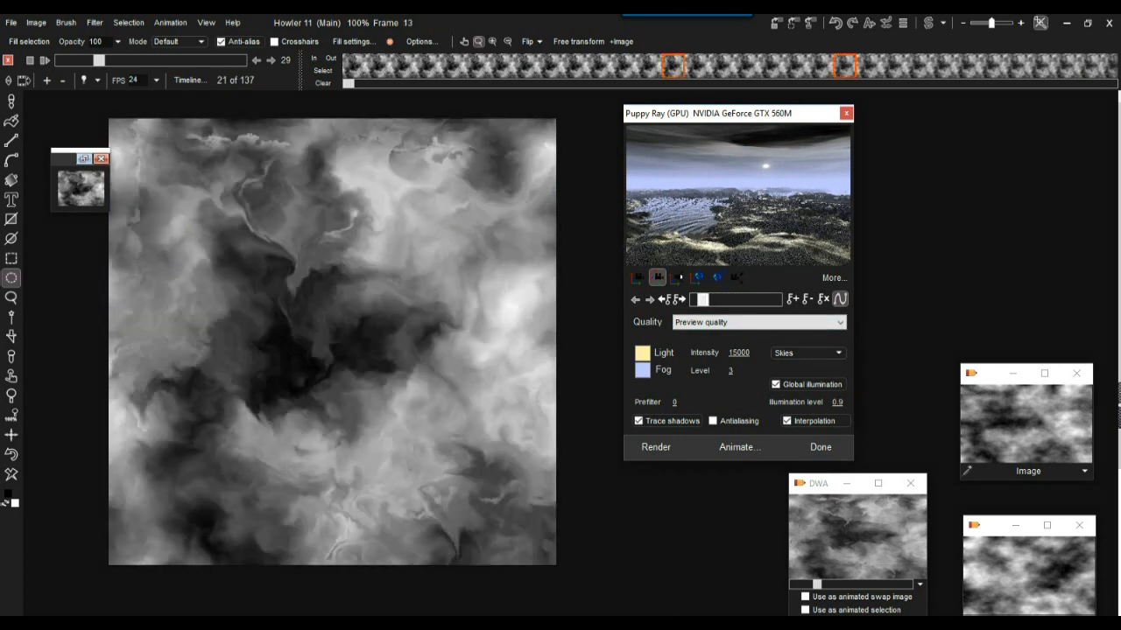
drag(695, 300, 777, 300)
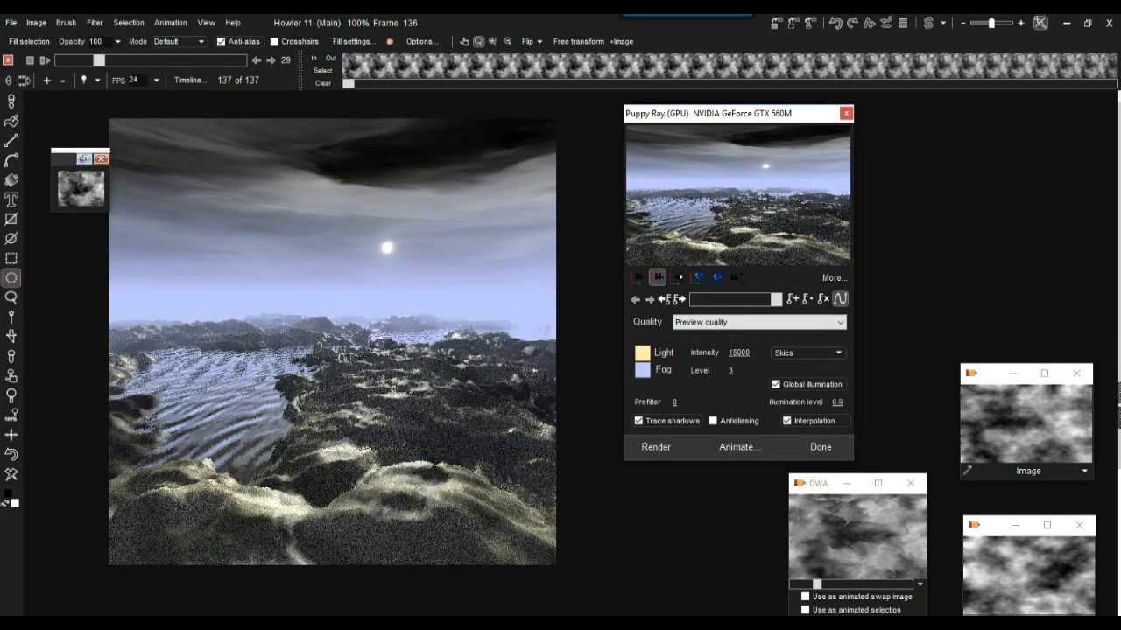
drag(775, 299, 735, 299)
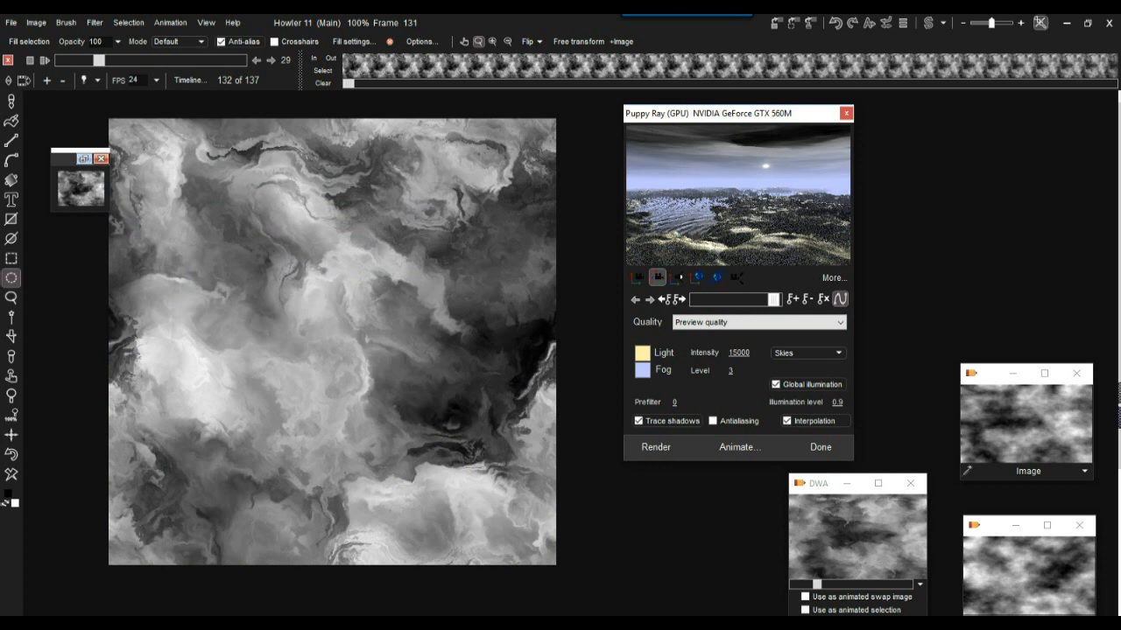
click(834, 278)
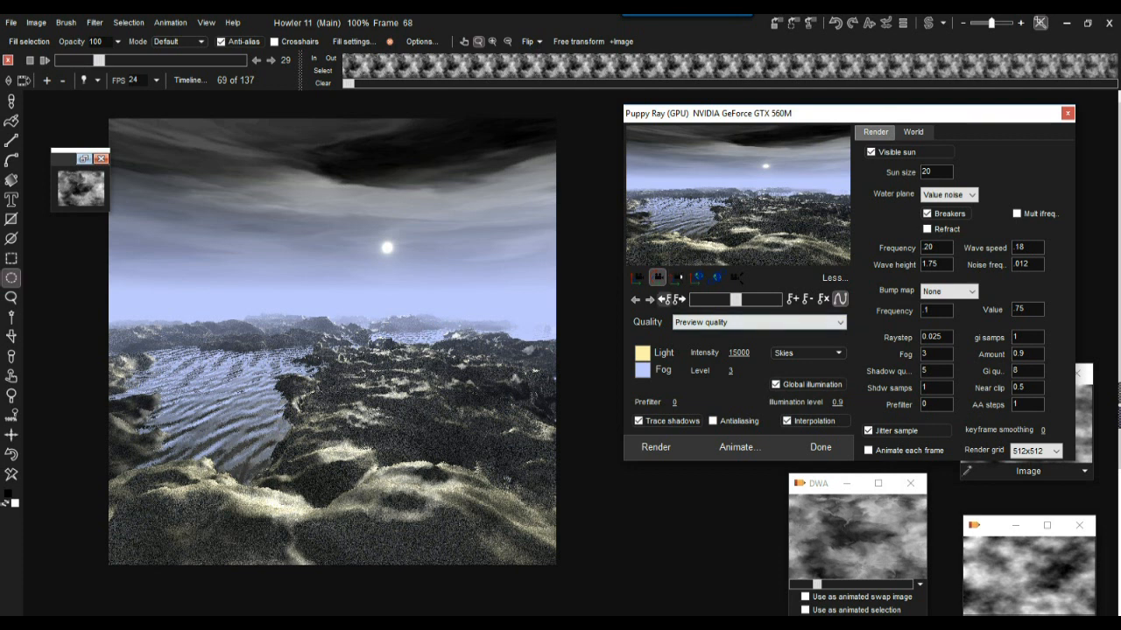
Go back to frame 0 and reposition the camera closer to the water with the sun in view
drag(736, 300, 693, 300)
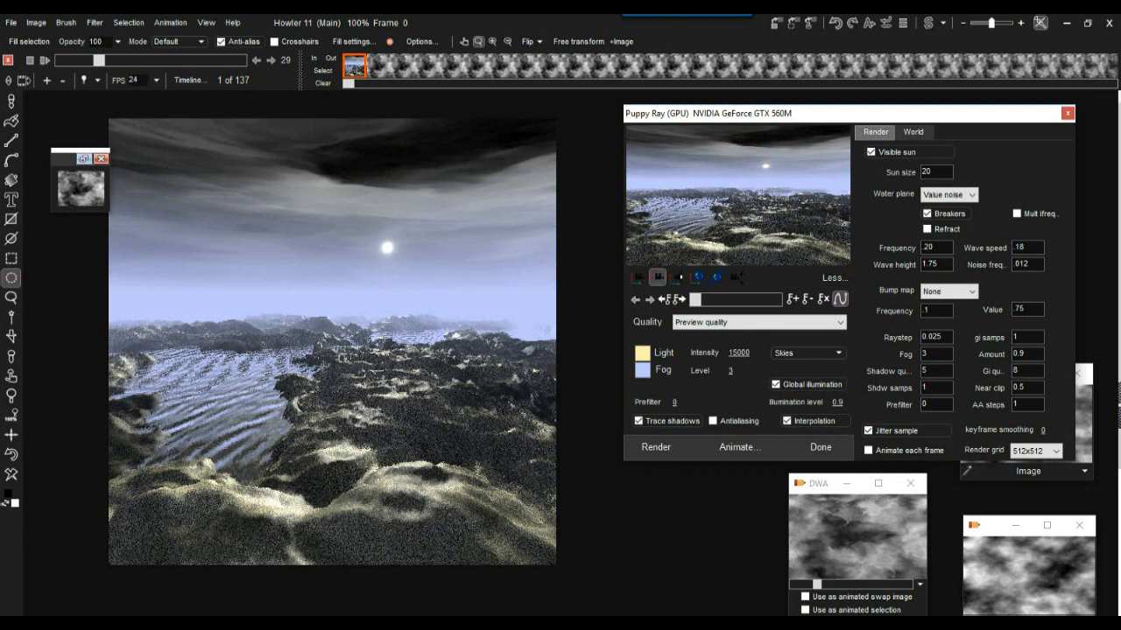
drag(695, 299, 645, 258)
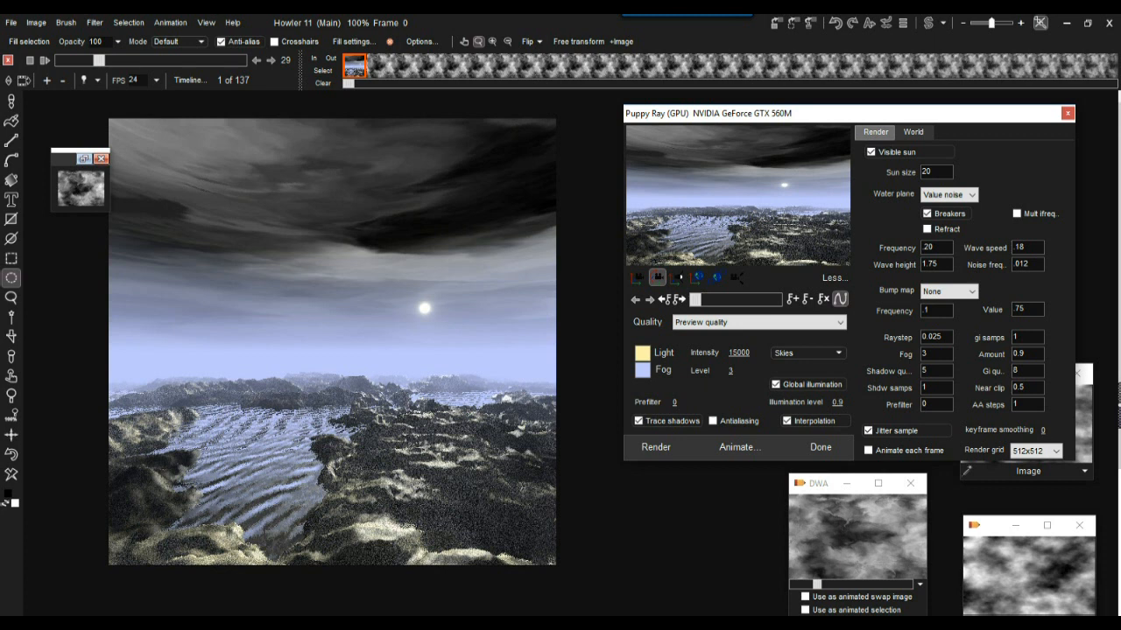
mouse_move(638, 277)
mouse_down()
mouse_move(618, 280)
mouse_move(619, 265)
mouse_move(619, 284)
mouse_move(631, 278)
mouse_move(632, 287)
mouse_up()
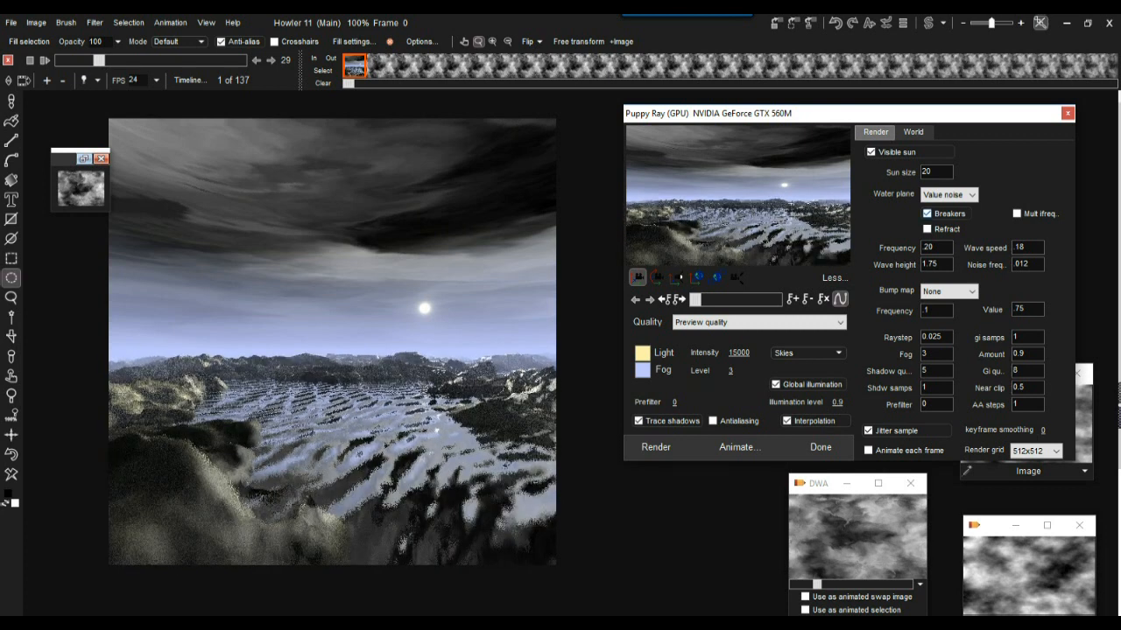
Set the water plane to Perlin noise with frequency .1 and wave height 1, and briefly try its Refract option
click(972, 194)
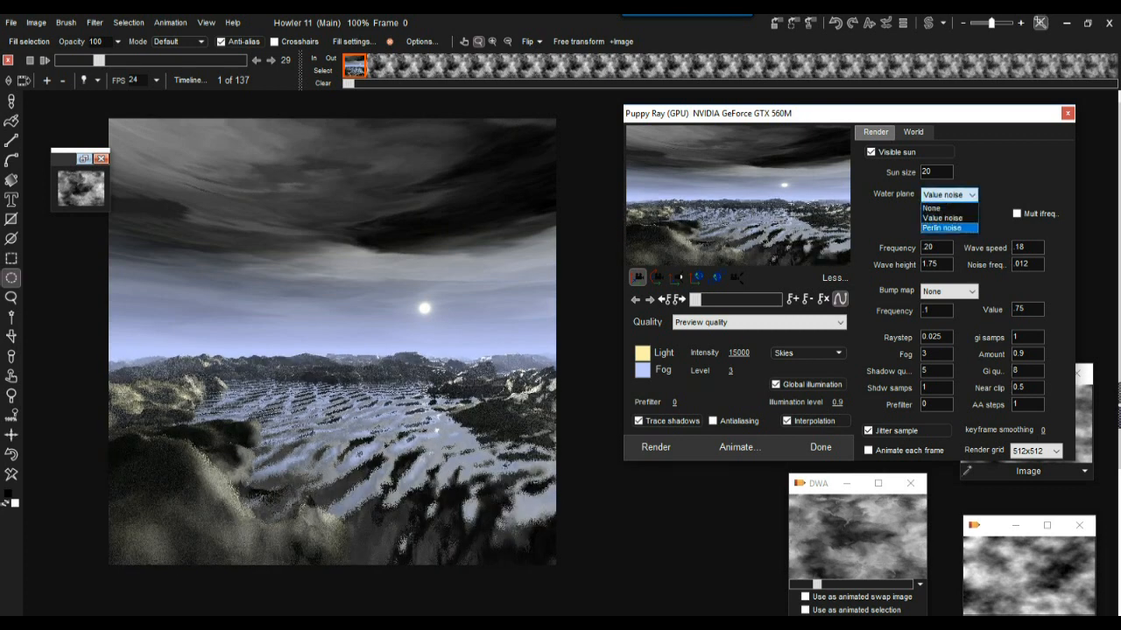
click(941, 228)
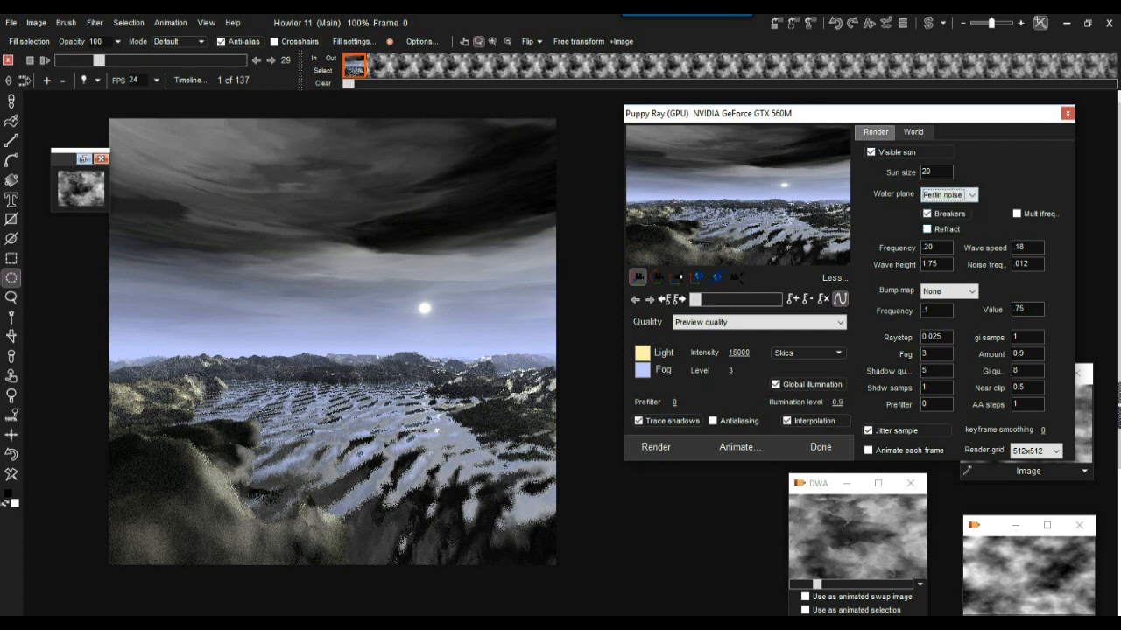
double_click(929, 247)
text(.)
double_click(928, 248)
text(1)
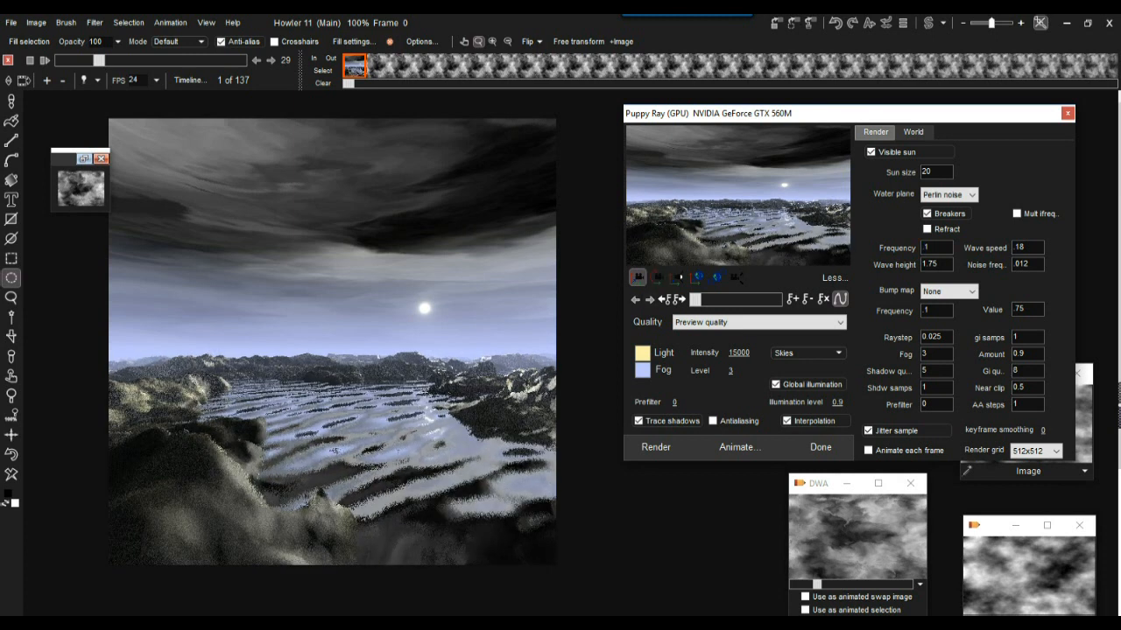
double_click(936, 264)
text(1)
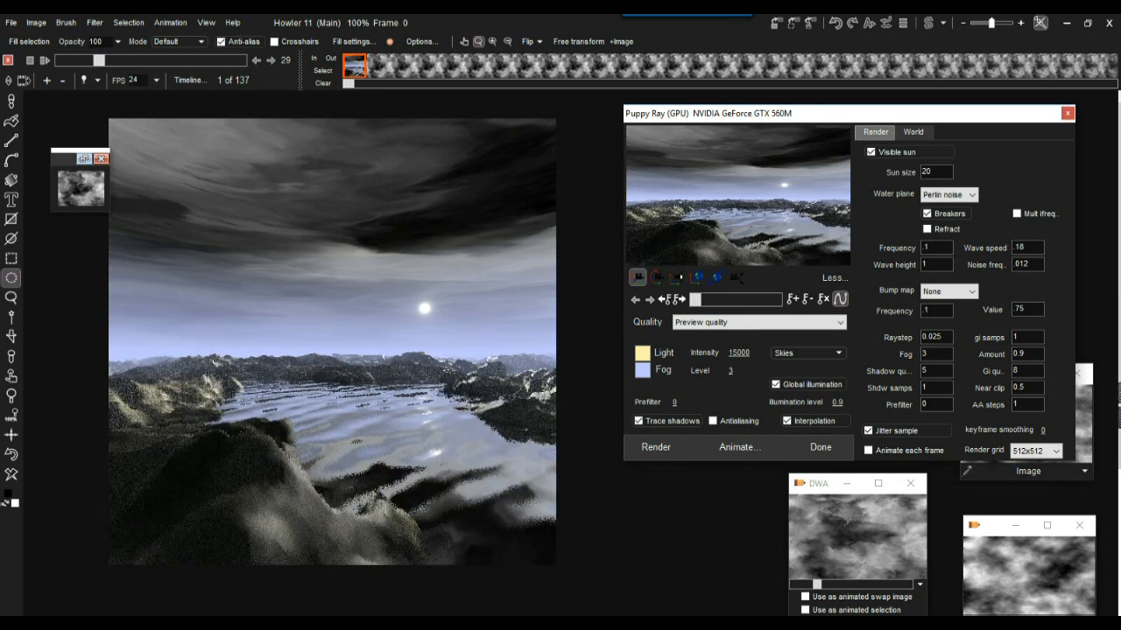
click(927, 229)
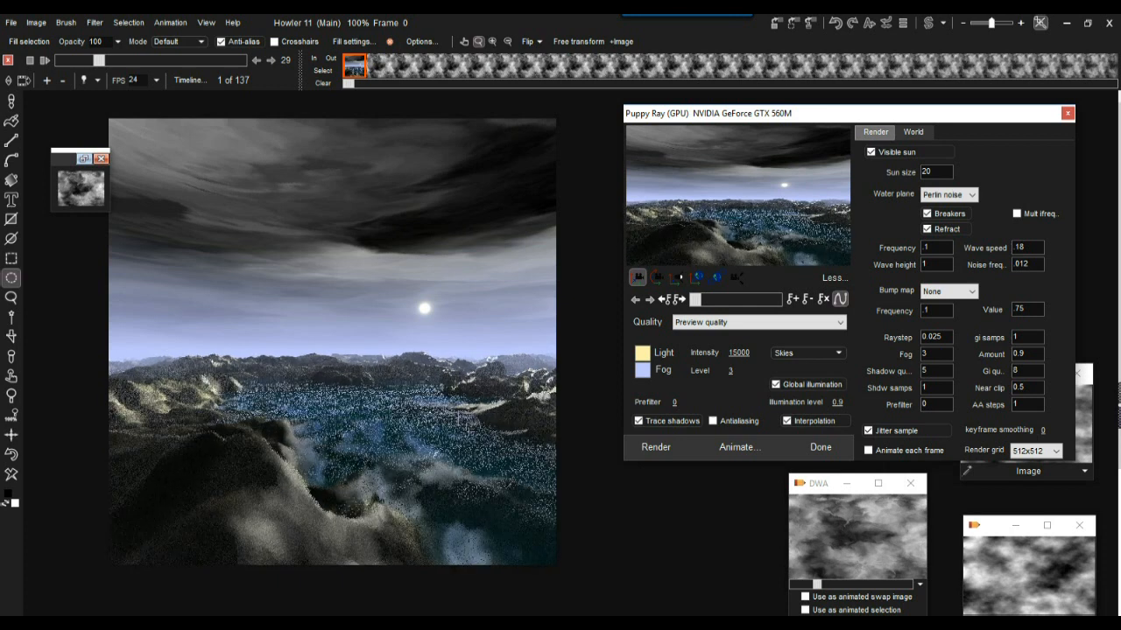
click(927, 229)
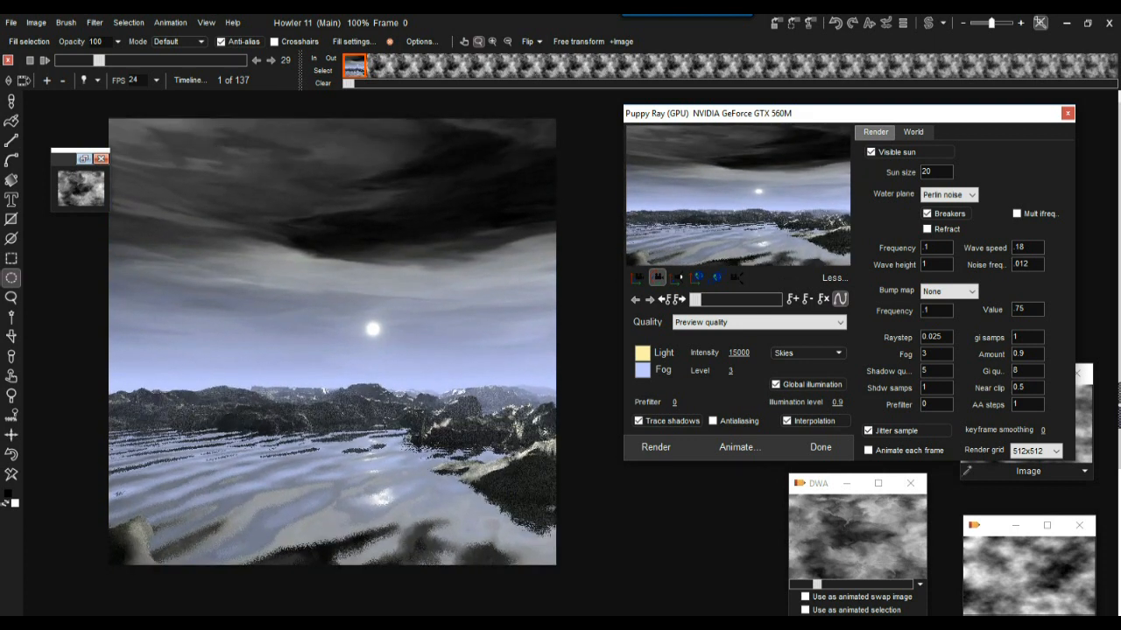
At the last frame, tilt the camera down and set the illumination level to 1.3, then return to frame 0
drag(753, 300, 778, 300)
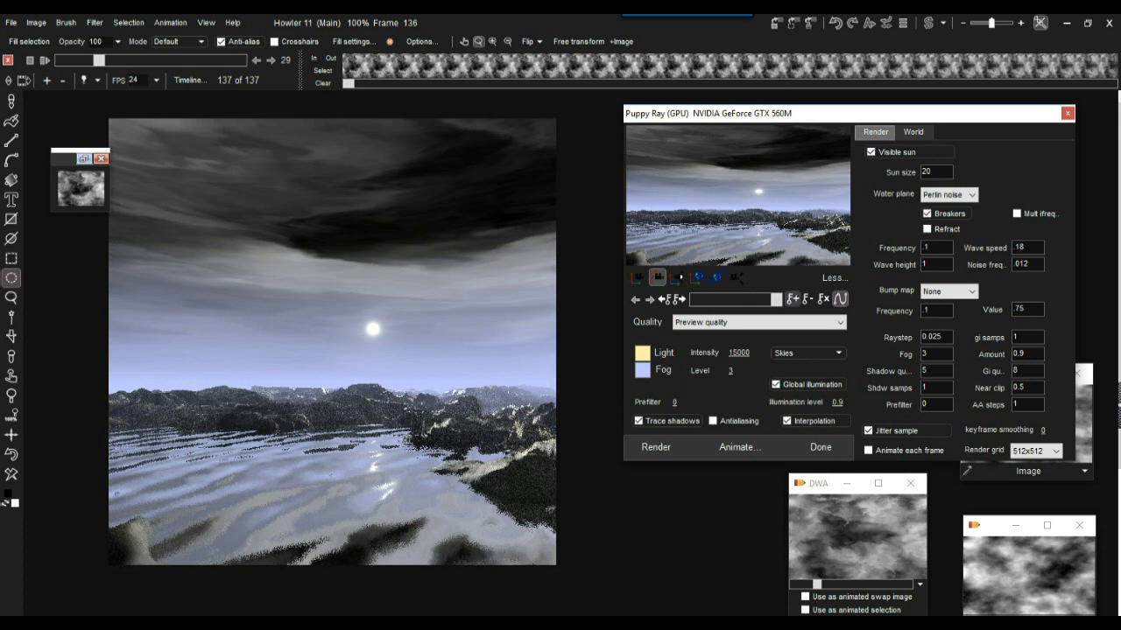
drag(741, 210, 735, 173)
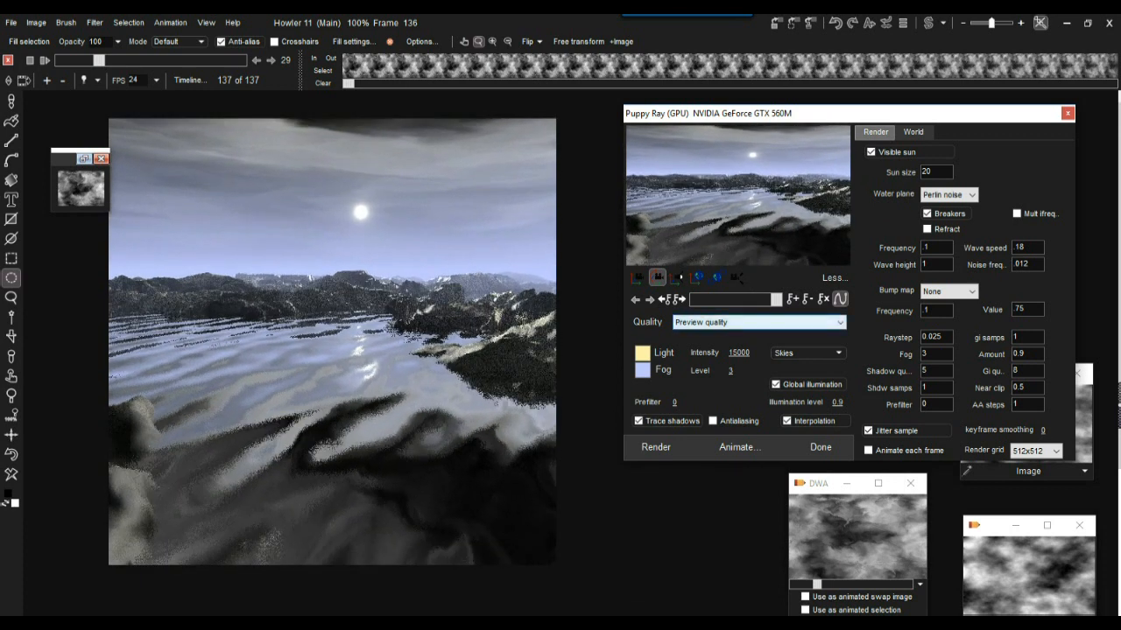
drag(837, 402, 853, 403)
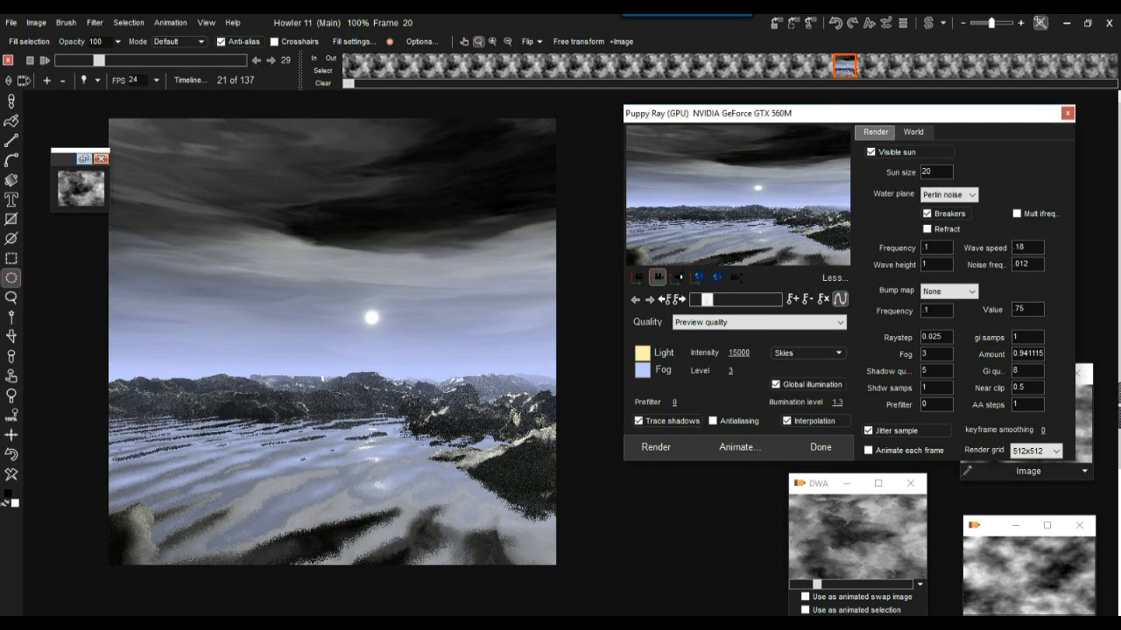
drag(706, 299, 692, 300)
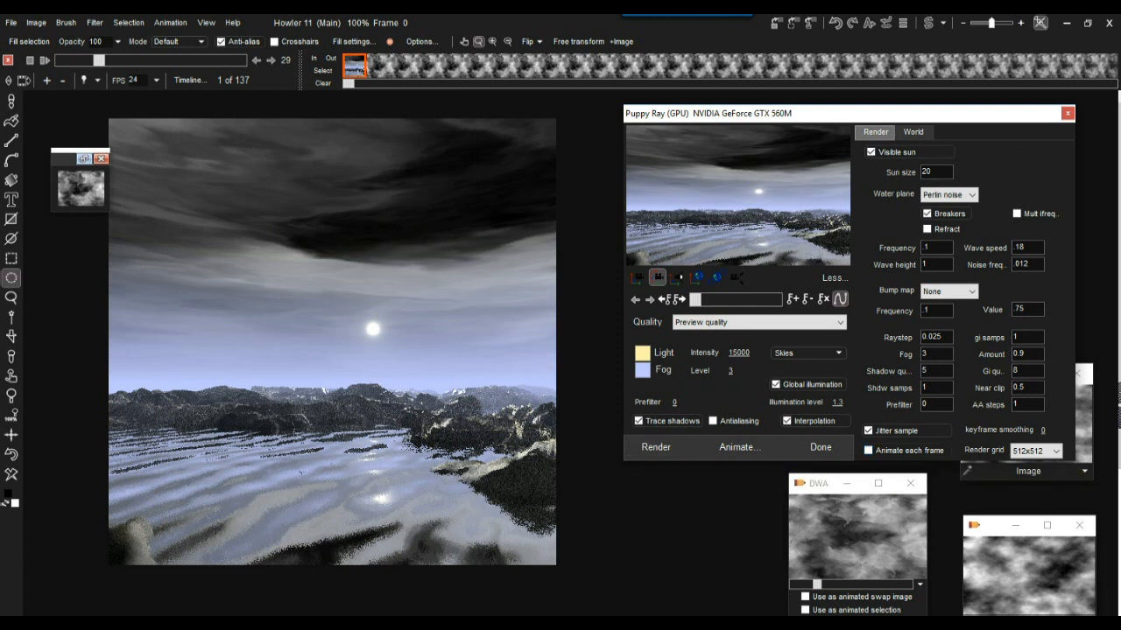
Compare the Medium and High quality presets on the terrain preview and settle on Medium quality
click(758, 323)
click(700, 353)
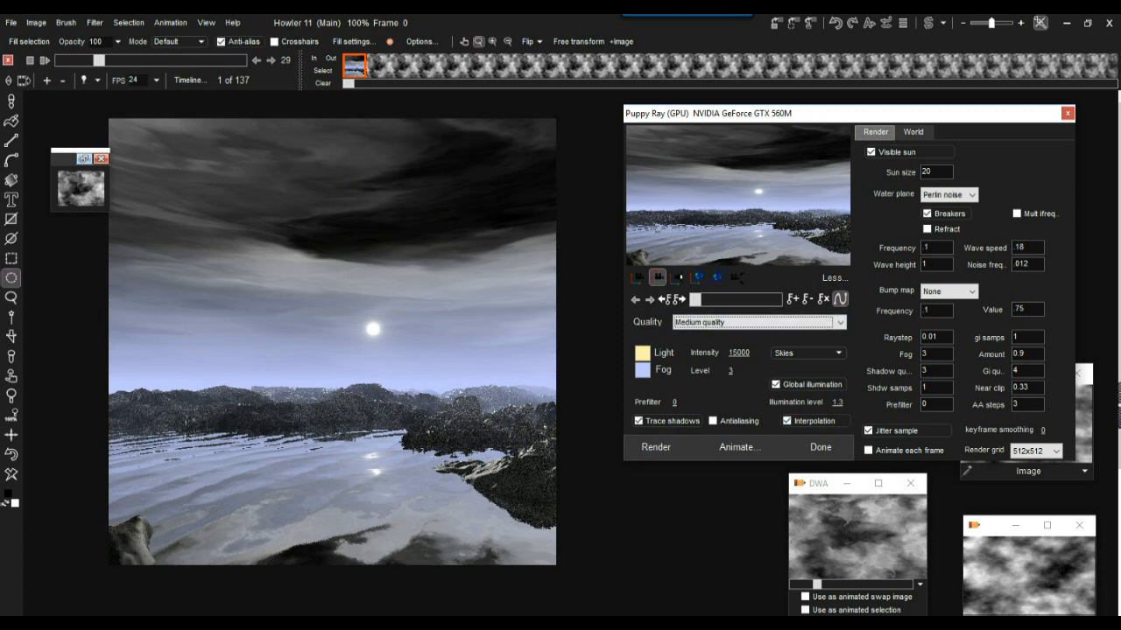
click(758, 323)
click(727, 366)
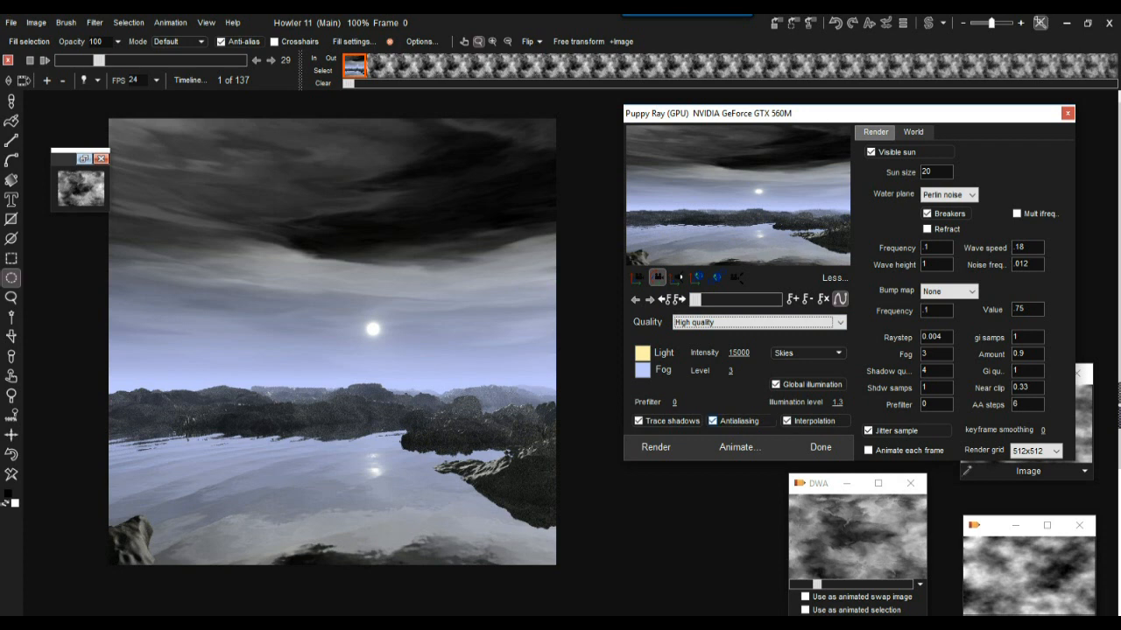
click(839, 322)
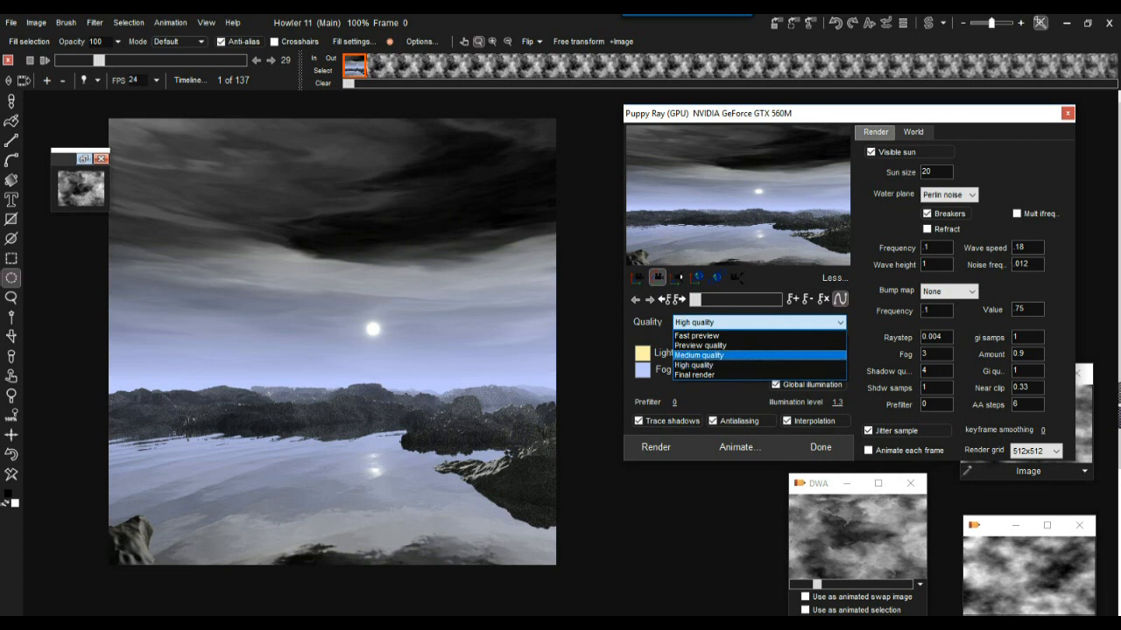
click(700, 355)
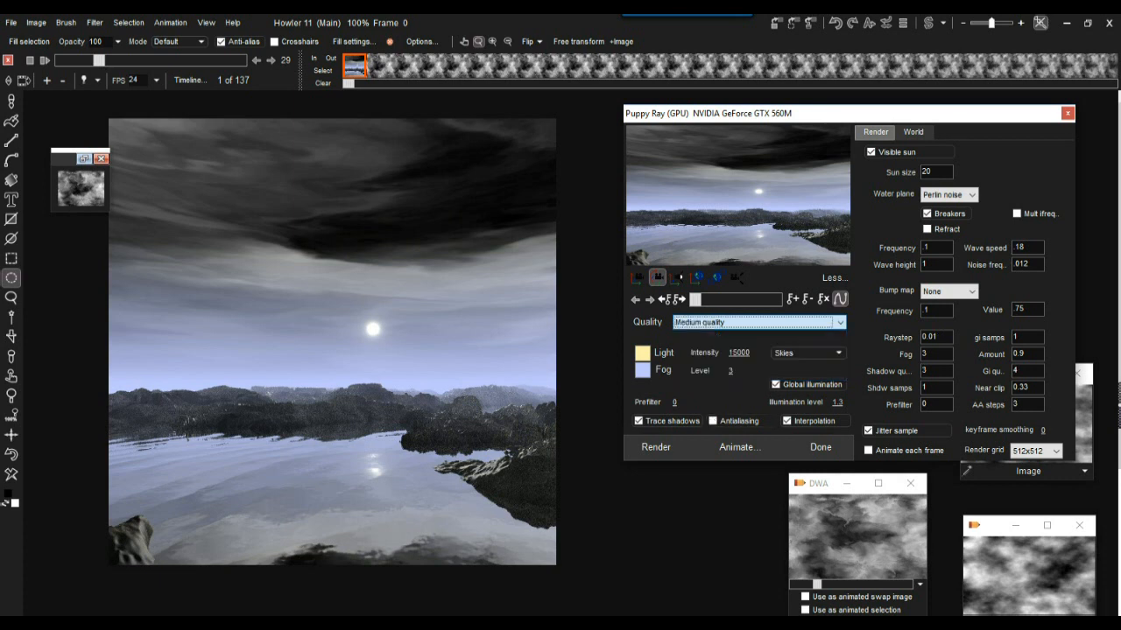
Set the raystep to 0.008 and turn on antialiasing
double_click(1017, 405)
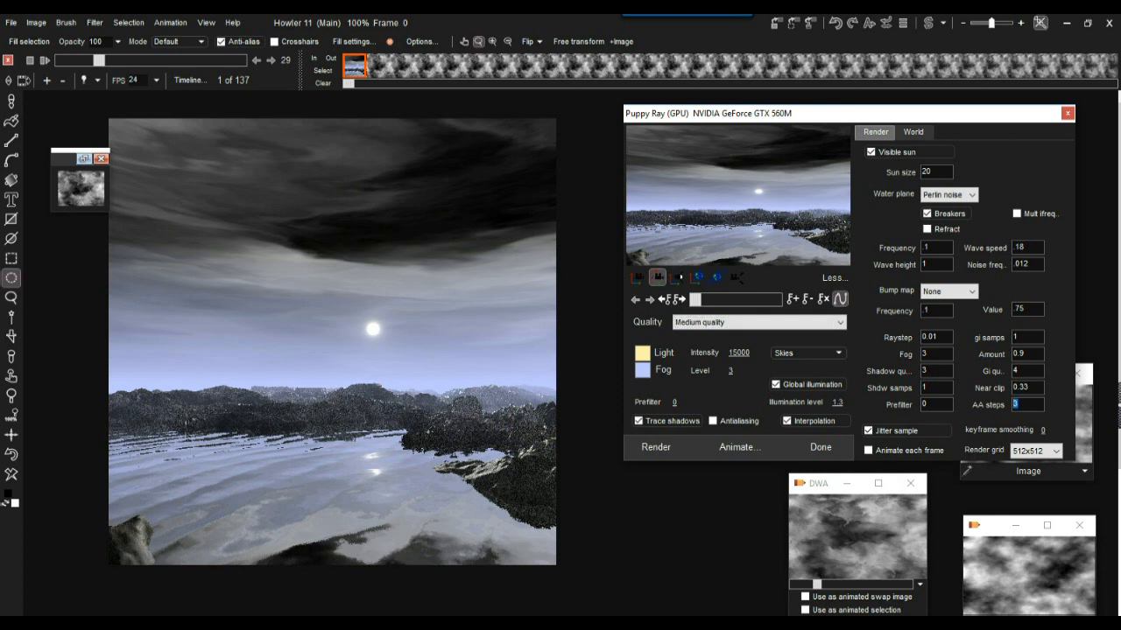
double_click(930, 336)
text(008)
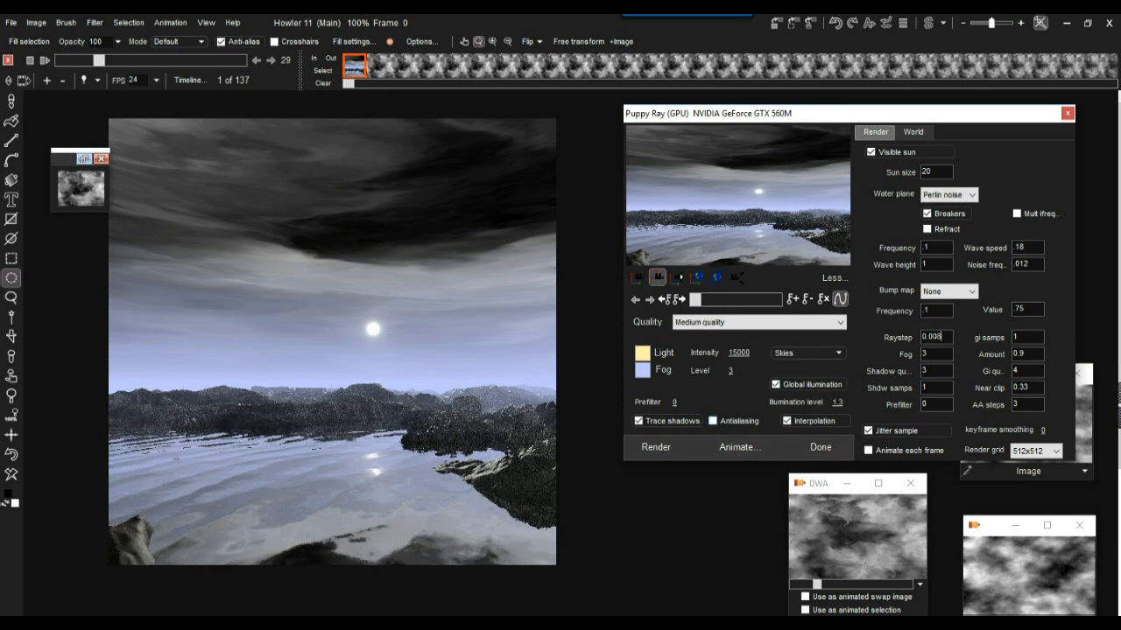
click(714, 421)
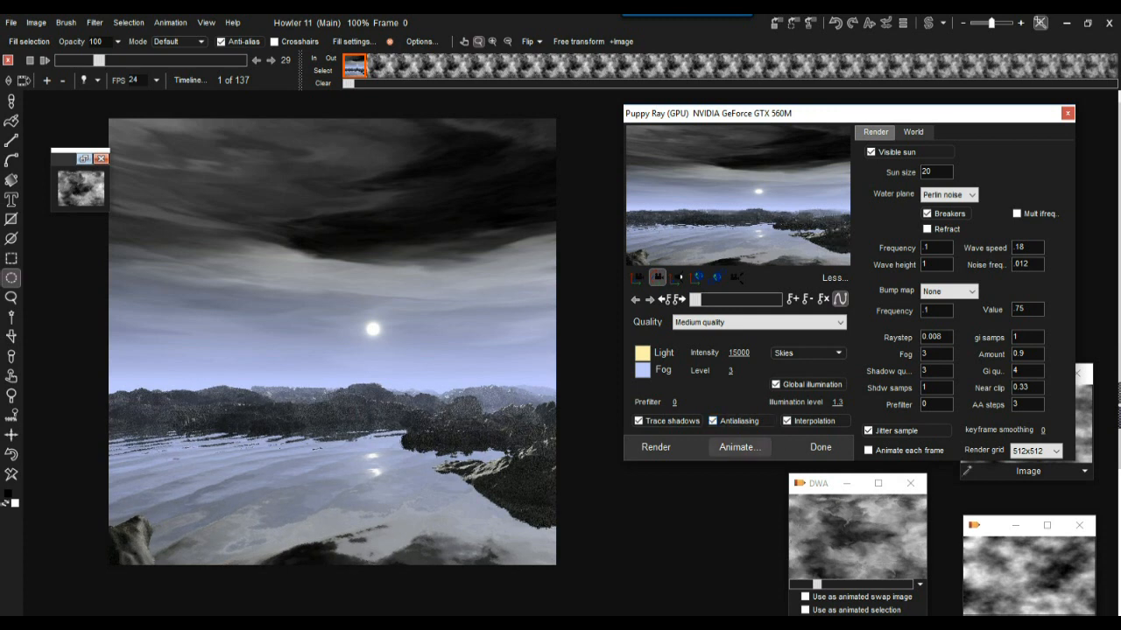
Render the whole terrain animation with the current quality settings and close Puppy Ray
click(740, 447)
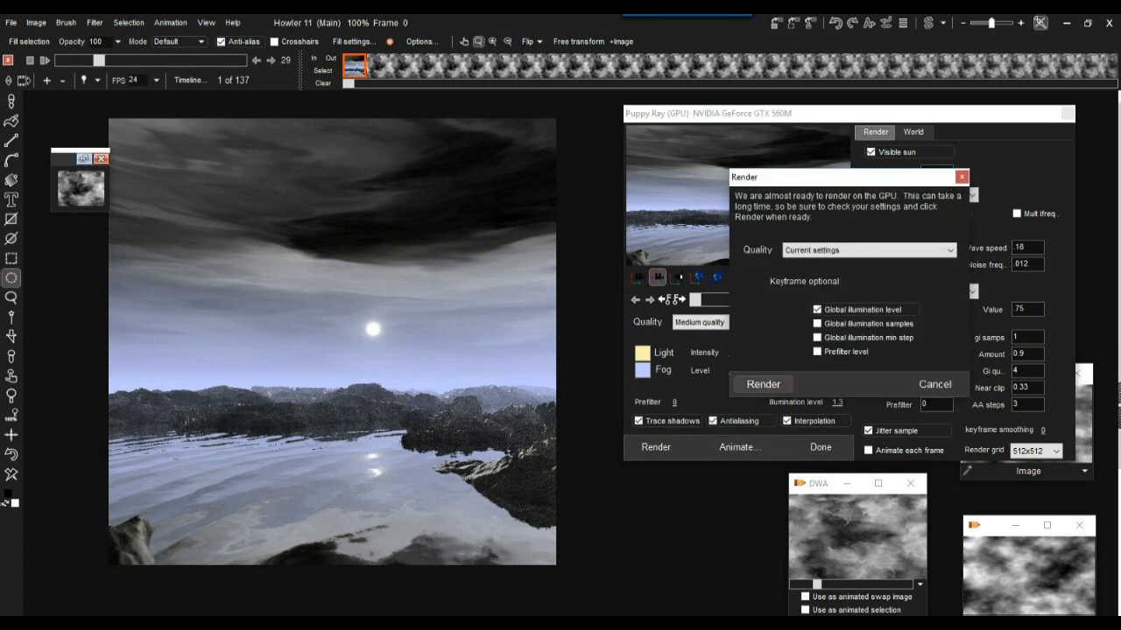
click(763, 385)
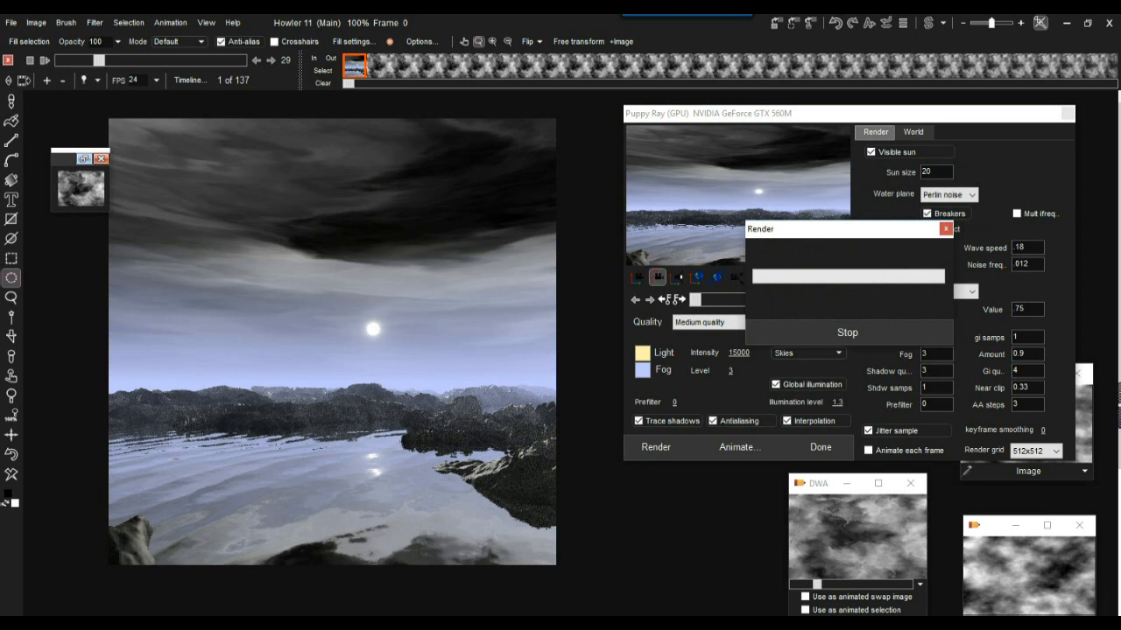
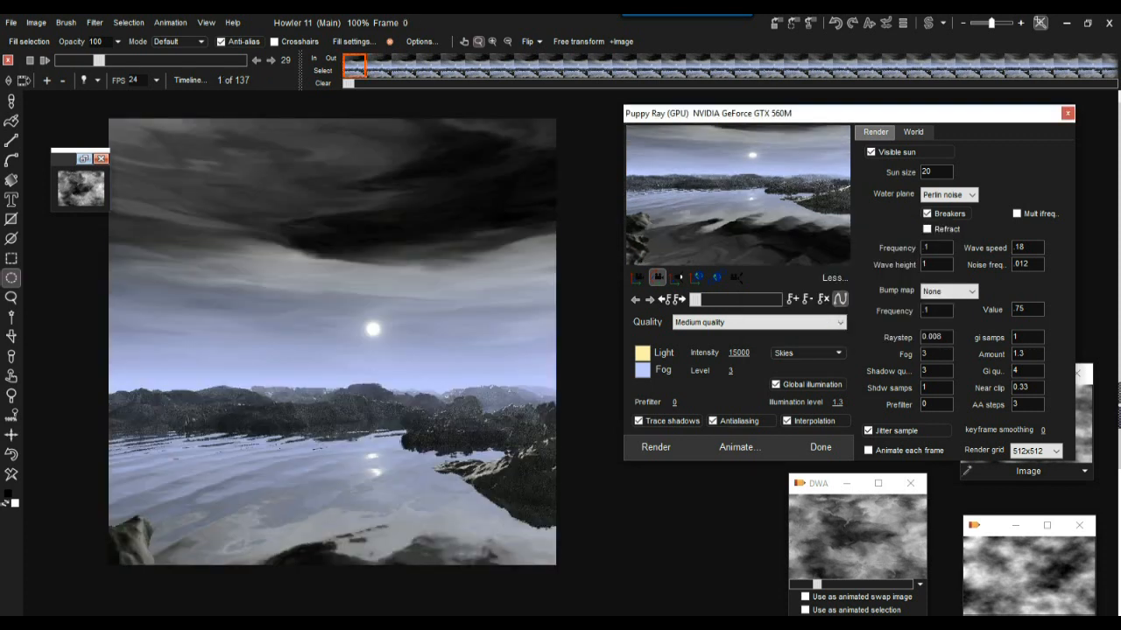
click(820, 446)
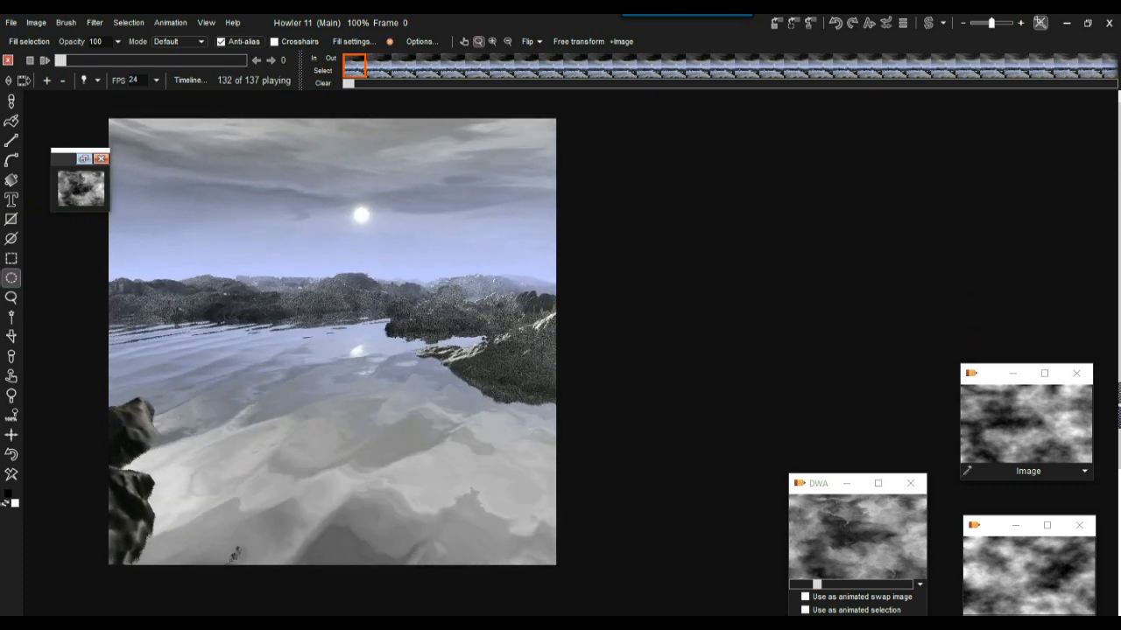
Stop playback at frame 22, store the rendered terrain animation to disc, and place its stored thumbnail clear of the image
click(89, 60)
click(170, 22)
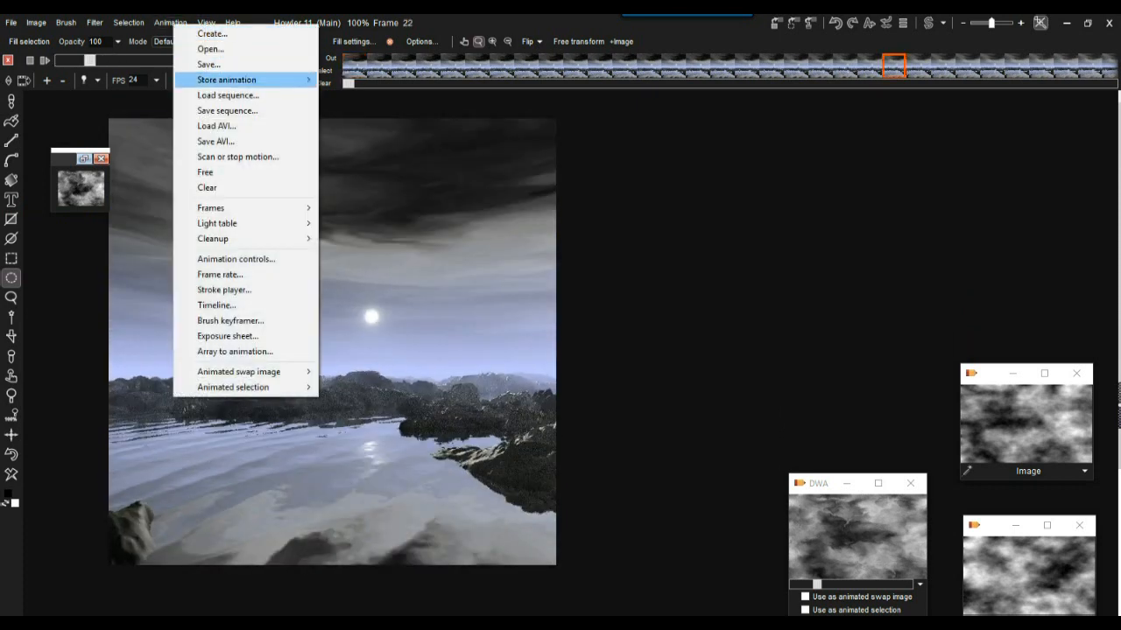
mouse_move(227, 80)
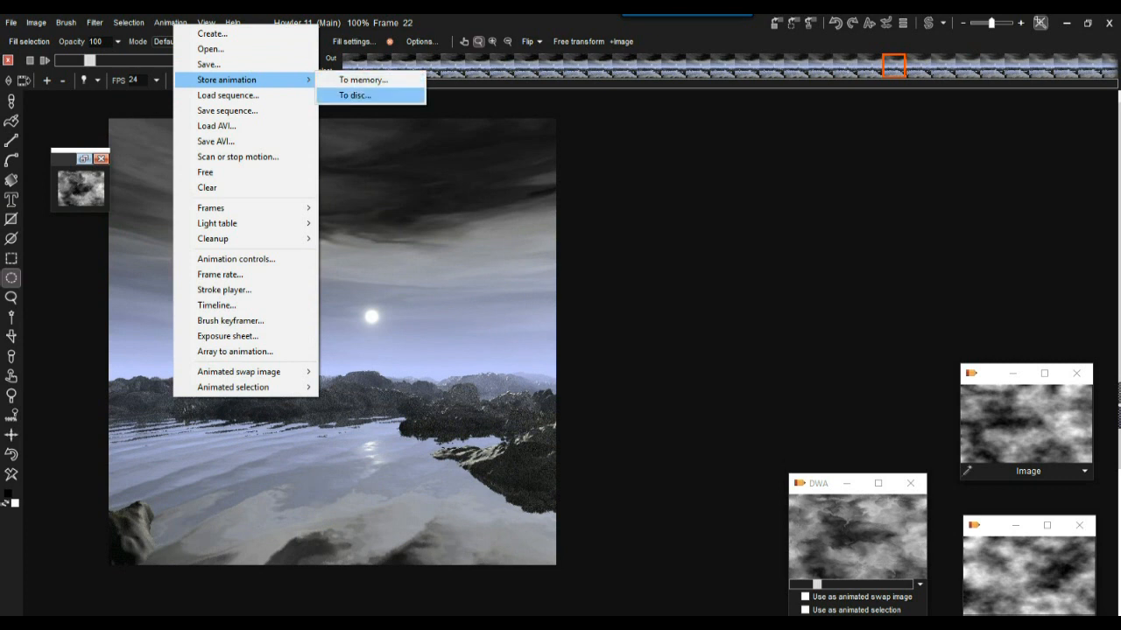
click(355, 94)
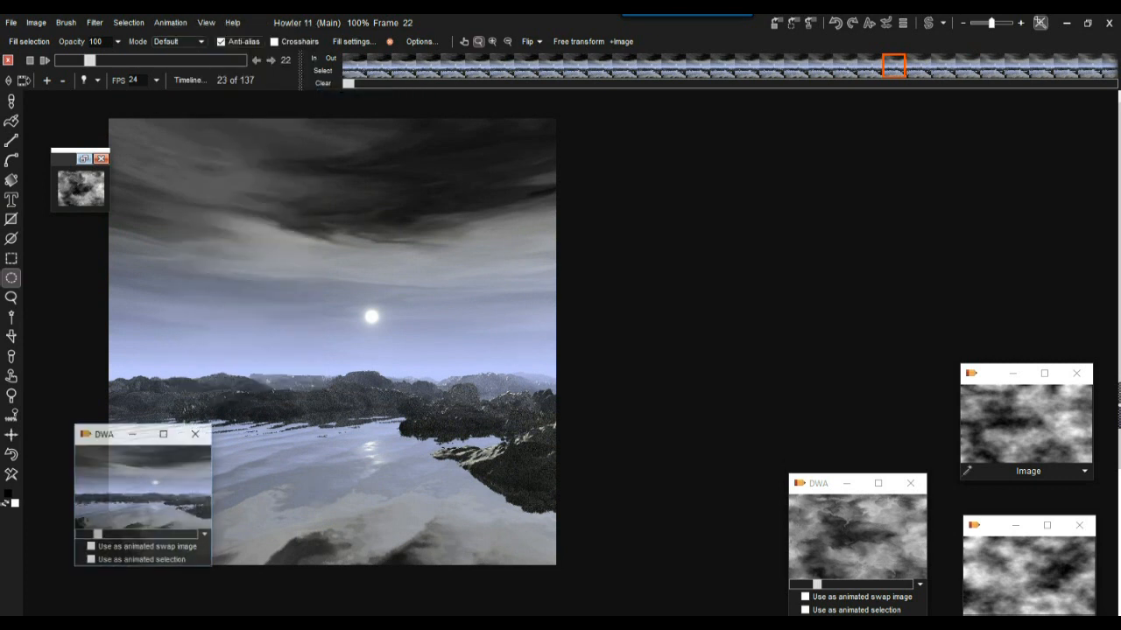
drag(94, 462, 86, 477)
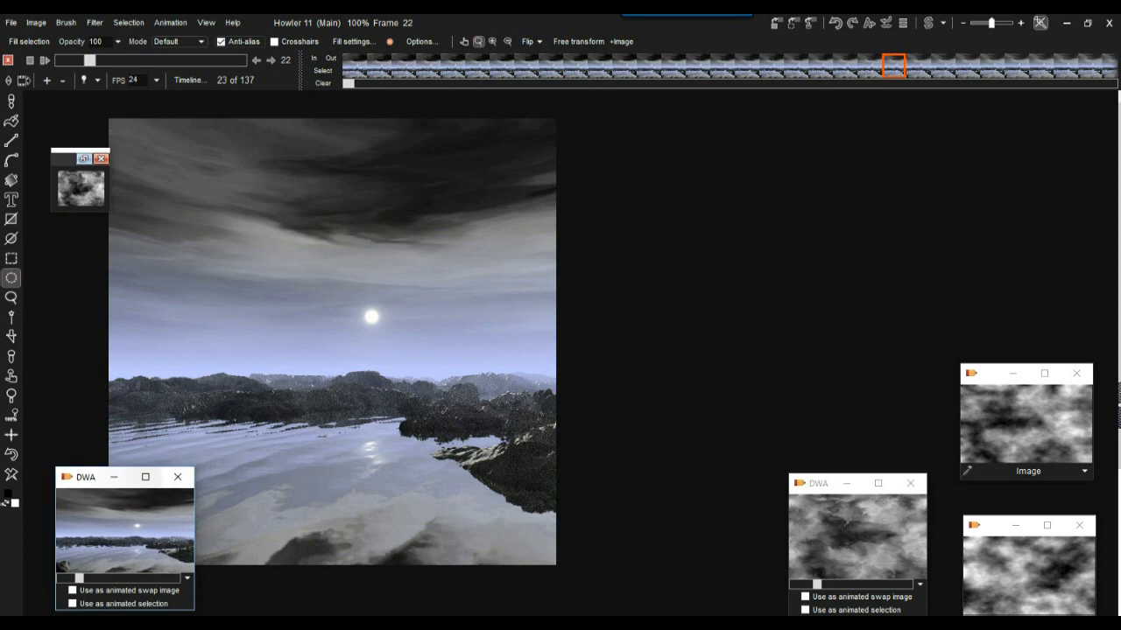
Restore the stored greyscale plasma cloud animation in place of the current one and go to frame 5
click(125, 530)
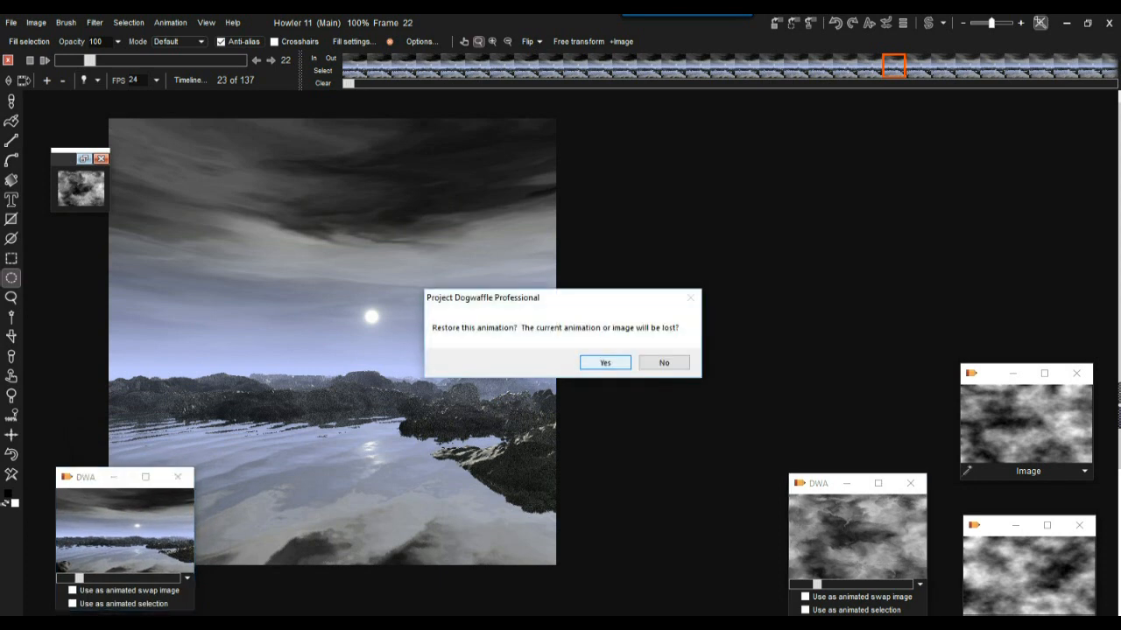
click(605, 362)
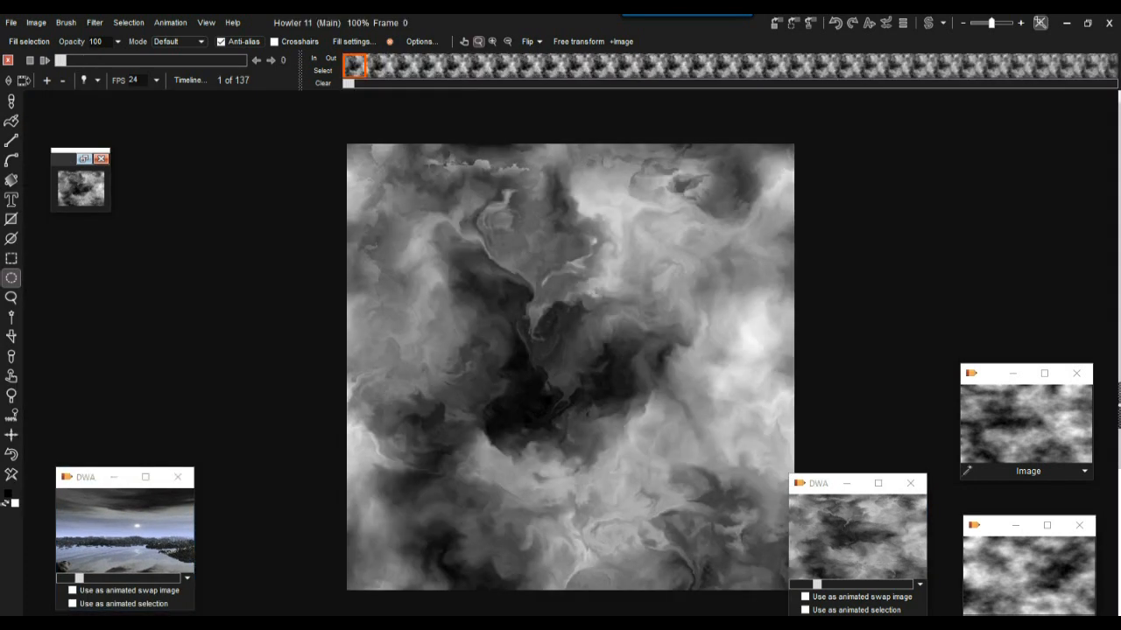
mouse_move(60, 61)
mouse_down()
mouse_move(242, 61)
mouse_move(67, 60)
mouse_up()
Reopen Puppy Ray (GPU) on the plasma animation and turn on Animate each frame, accepting the caution
click(95, 22)
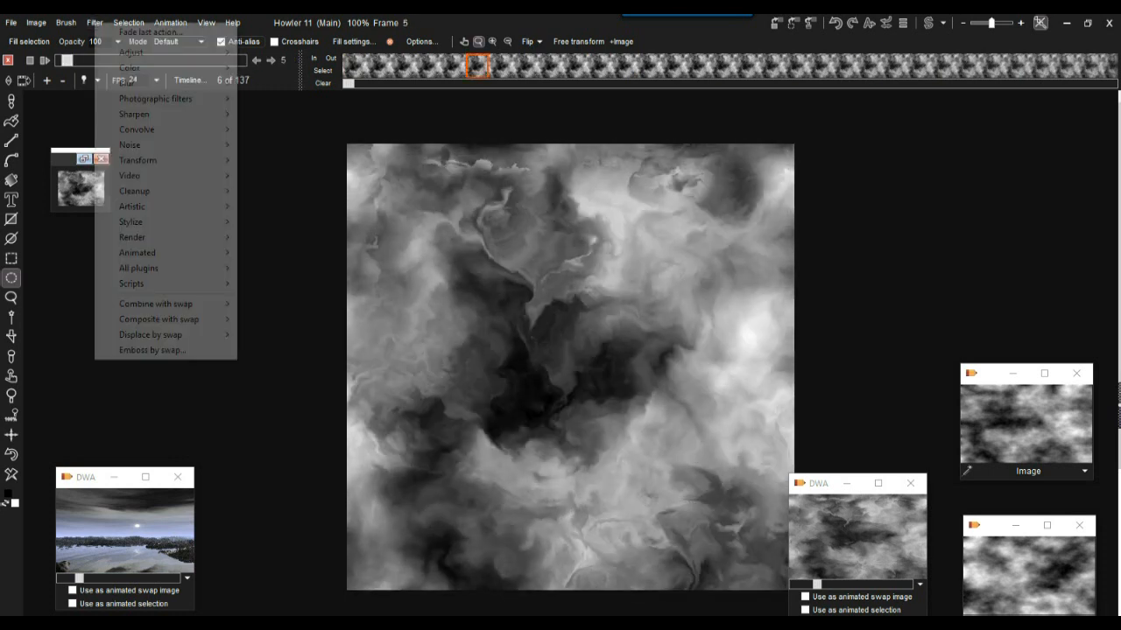
mouse_move(138, 161)
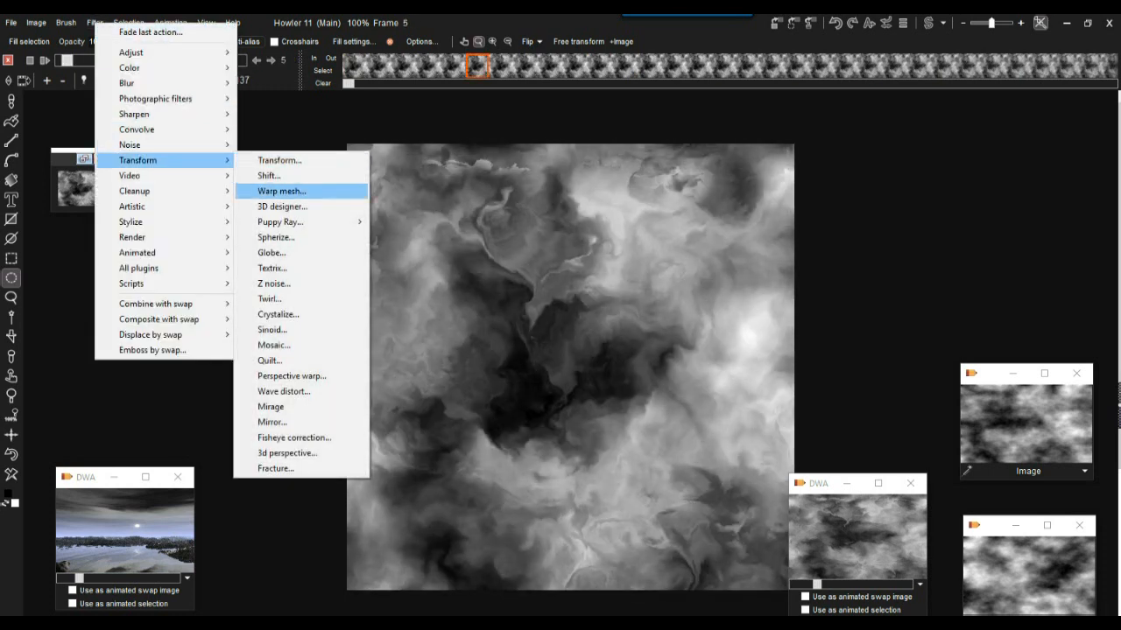
mouse_move(302, 221)
click(411, 237)
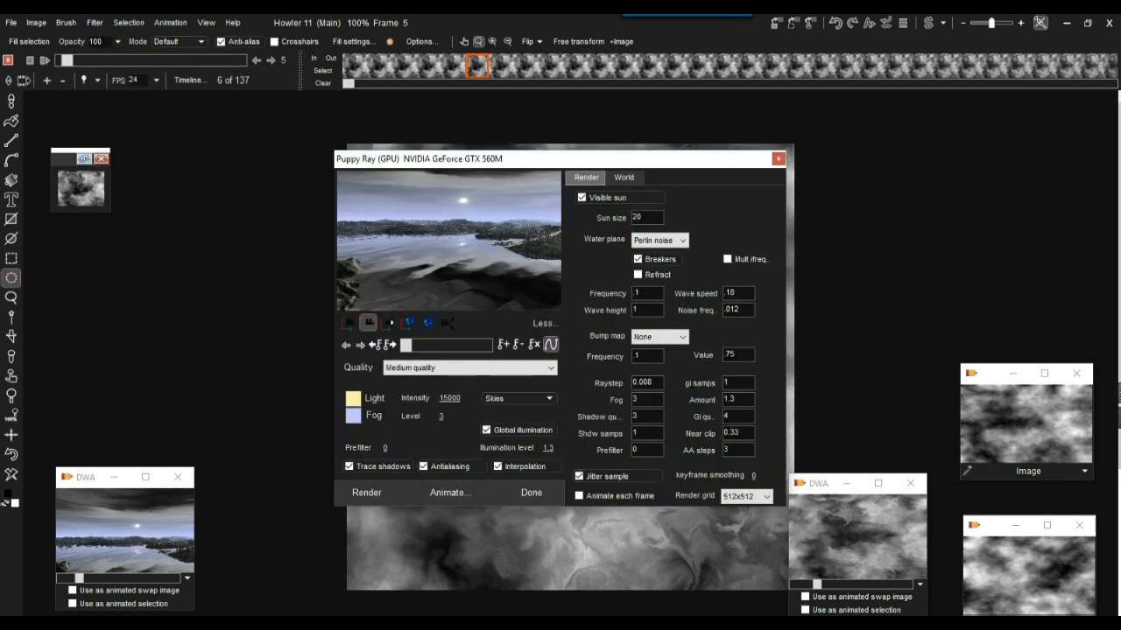
drag(543, 158, 253, 106)
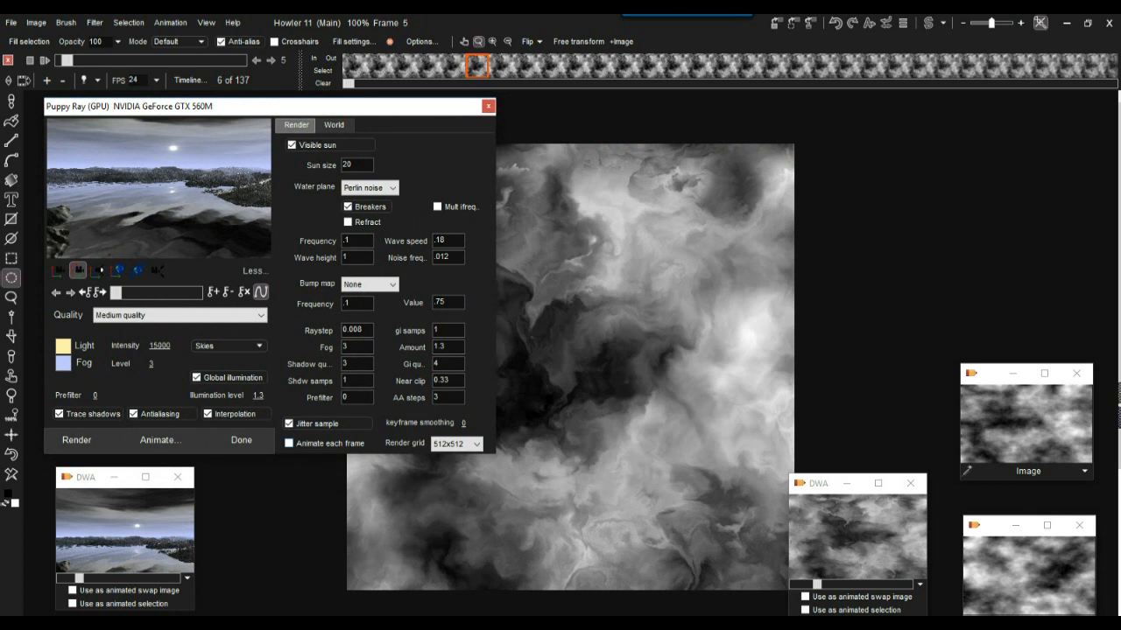
click(289, 443)
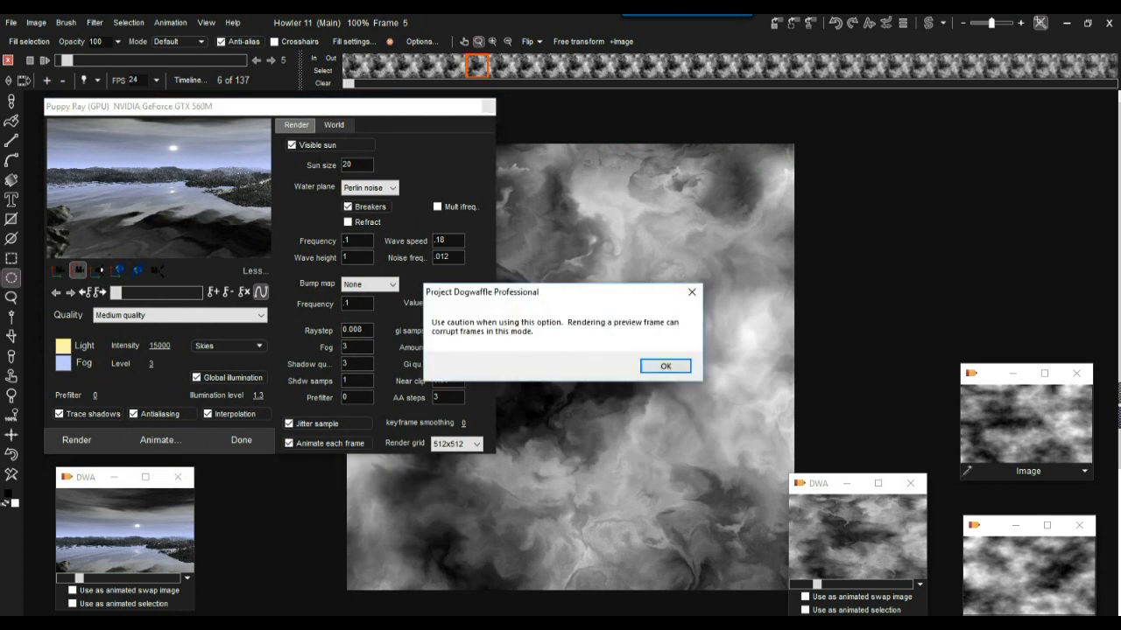
click(663, 366)
Render the terrain animation with the current quality settings, close Puppy Ray, and play back the result
click(159, 440)
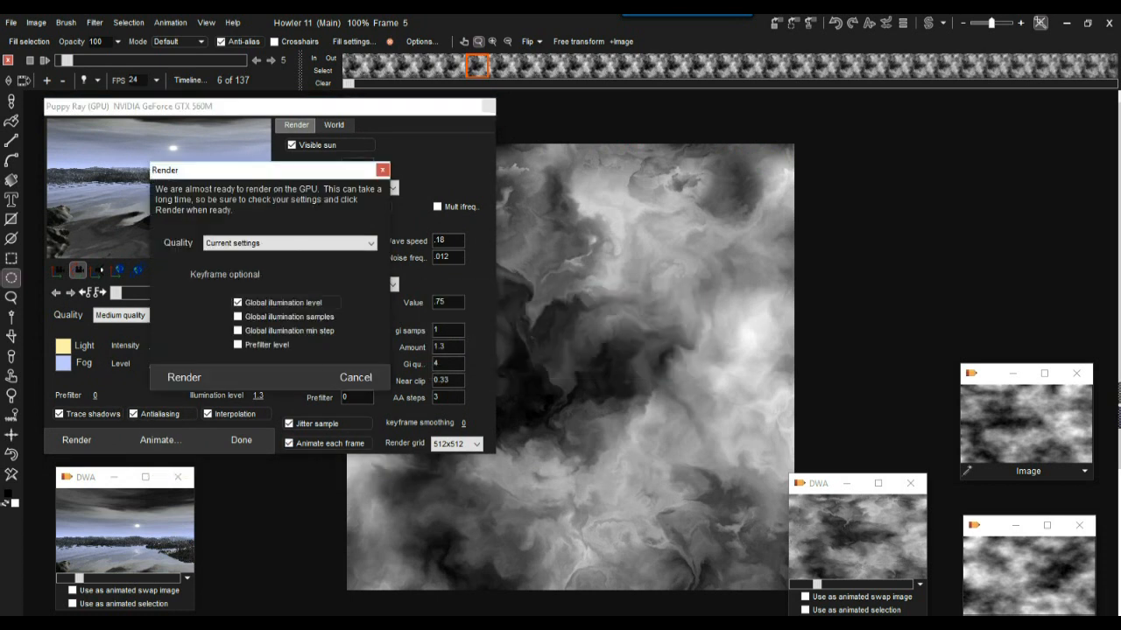
click(183, 377)
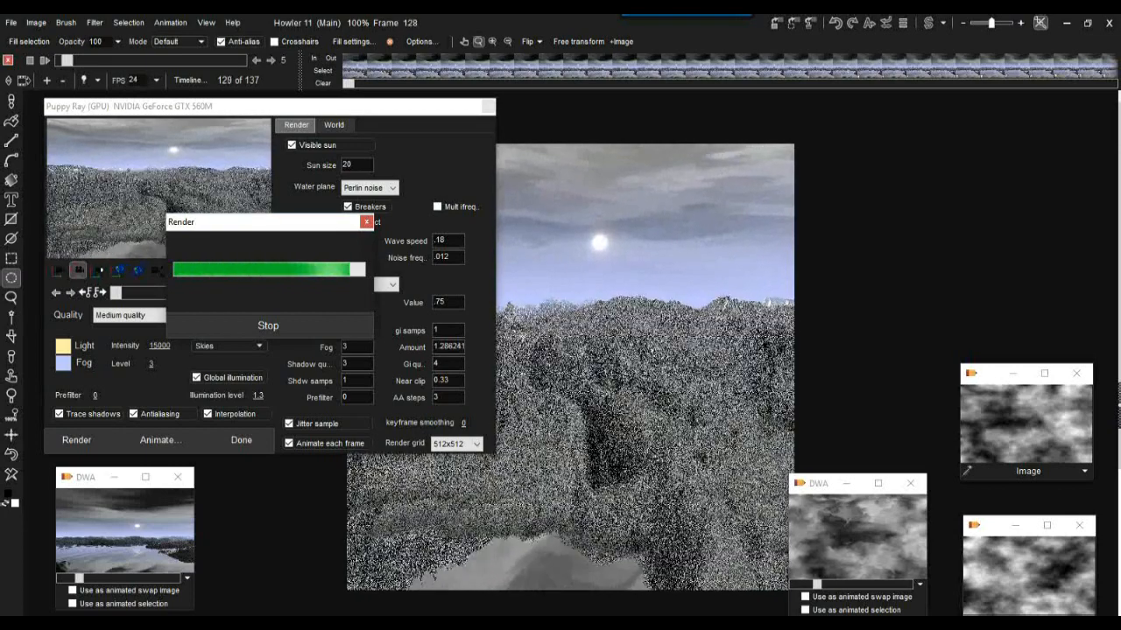
drag(268, 222, 155, 207)
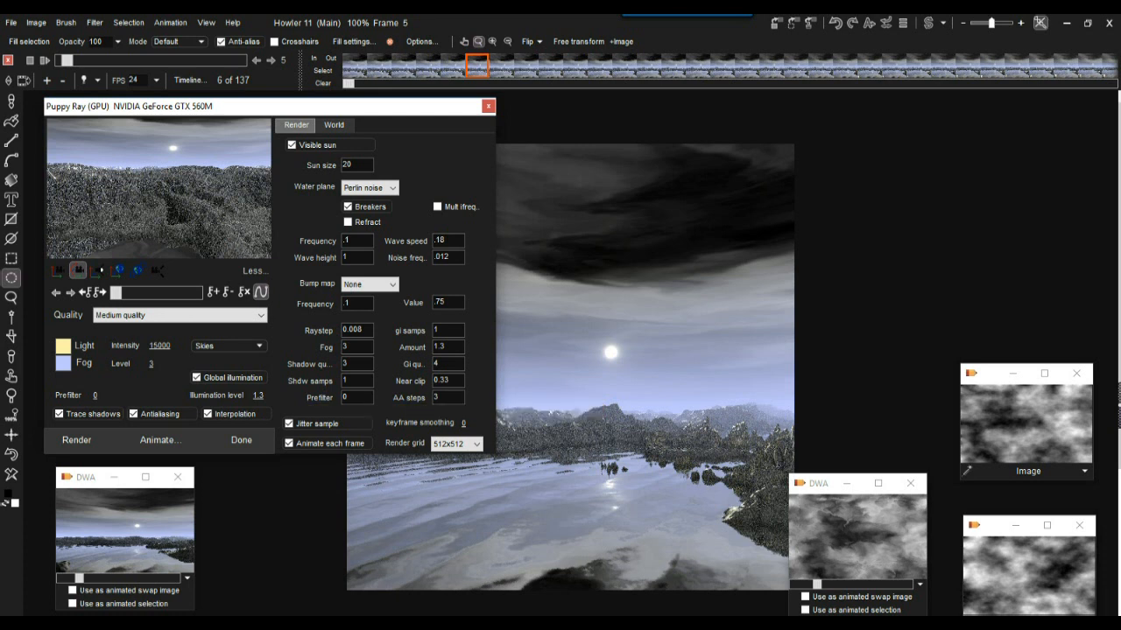
click(240, 439)
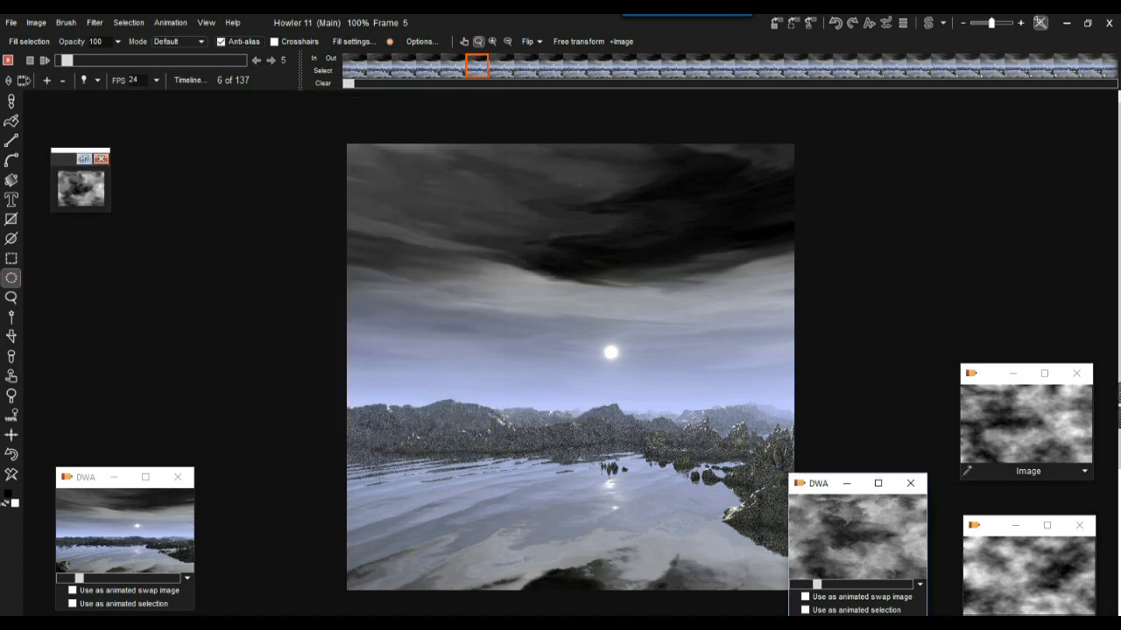
click(44, 61)
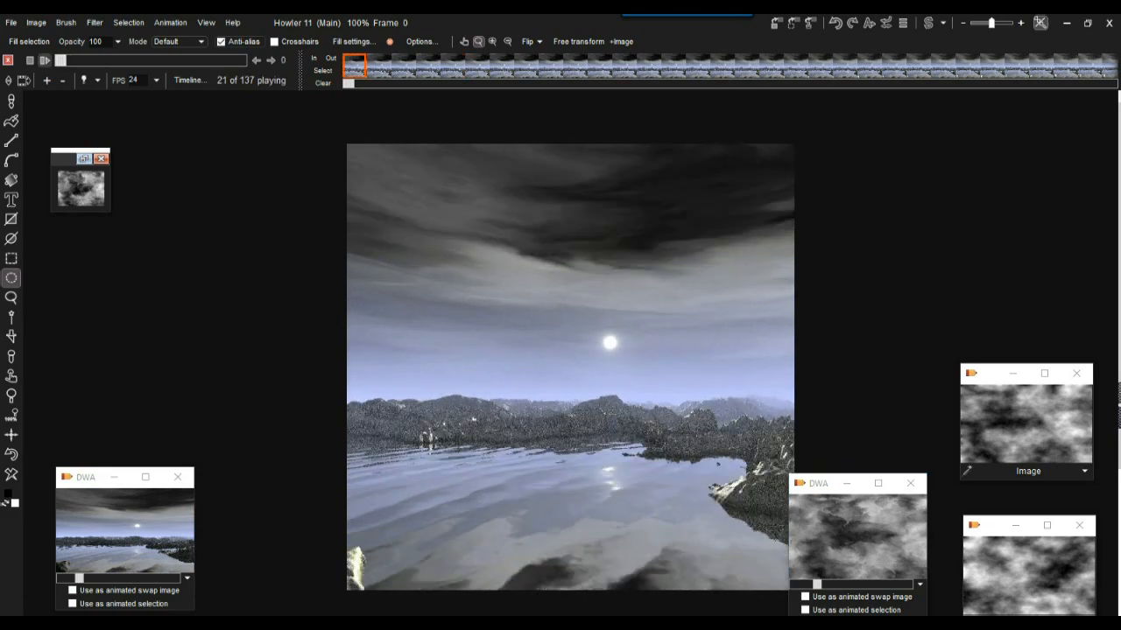